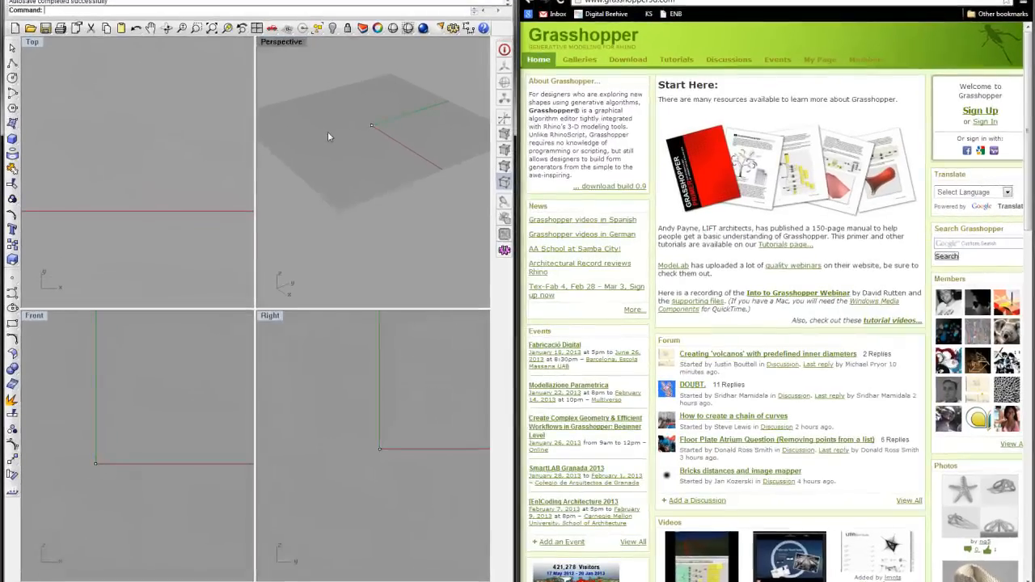
Start Grasshopper, expand the Rhino window, and fit the Grasshopper window beside Rhino's Perspective viewport
{"action": "type", "text": "Grasshopper"}
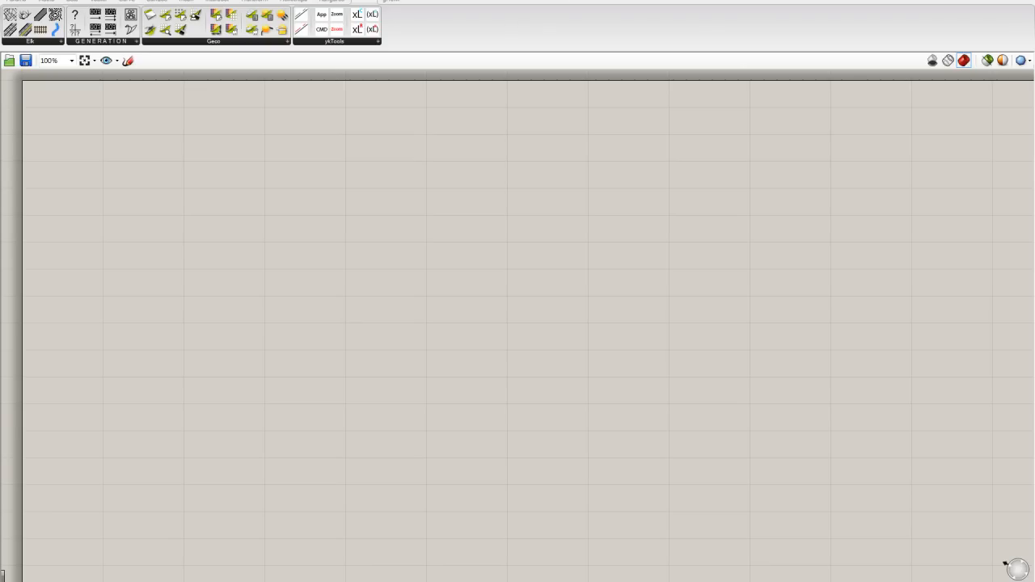
{"action": "left_click_drag", "start_coordinate": [520, 1], "coordinate": [282, 78]}
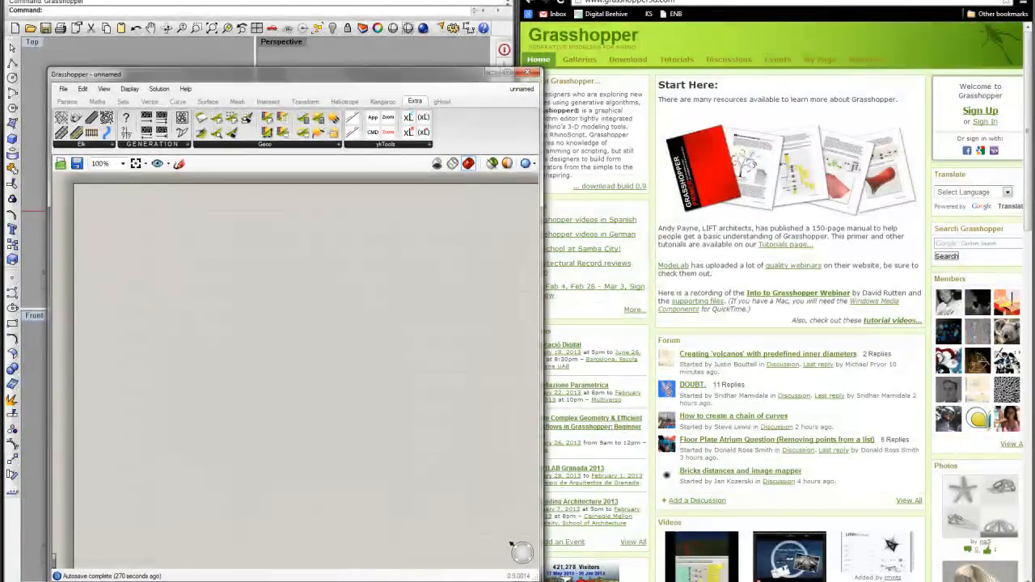
{"action": "left_click", "coordinate": [479, 0]}
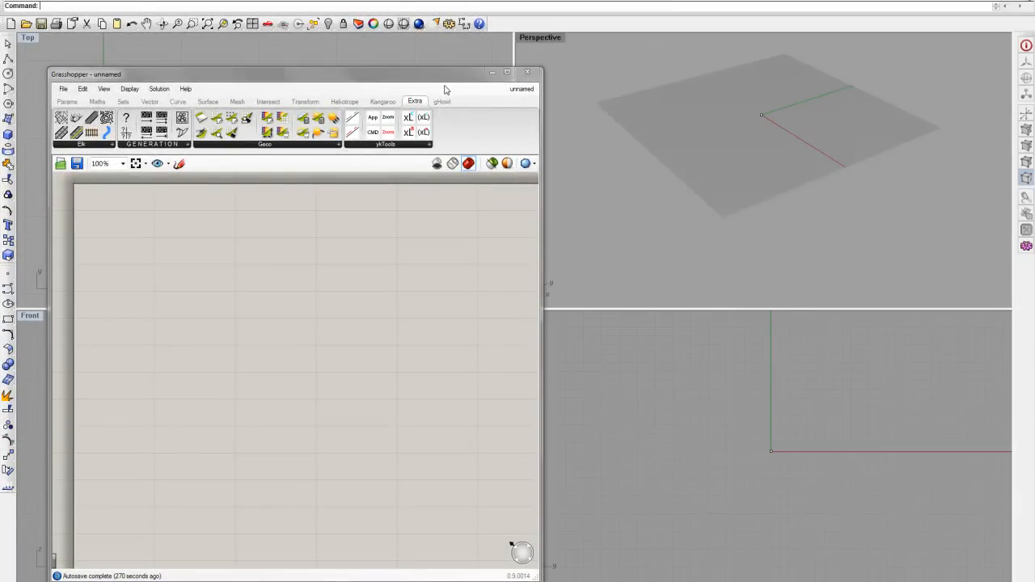
{"action": "left_click_drag", "start_coordinate": [420, 77], "coordinate": [390, 44]}
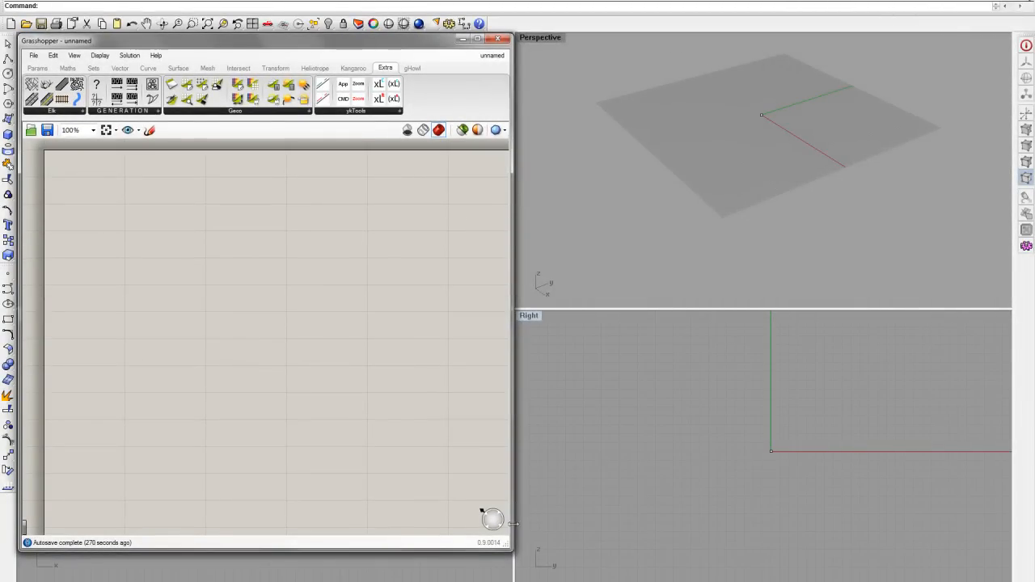
{"action": "left_click_drag", "start_coordinate": [507, 548], "coordinate": [505, 579]}
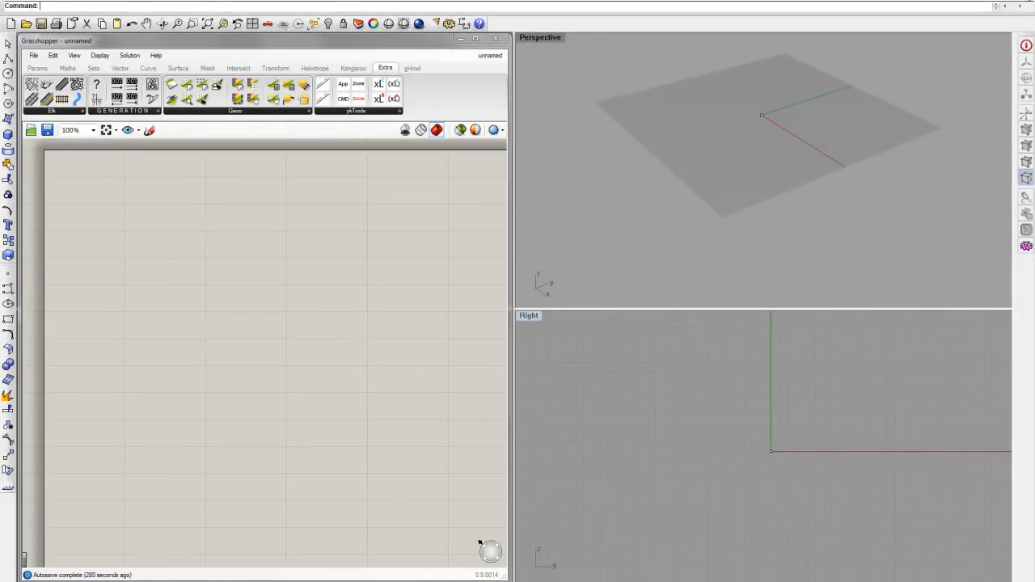
Enlarge the Perspective viewport to the full height of the Rhino window
{"action": "left_click_drag", "start_coordinate": [679, 309], "coordinate": [679, 580]}
{"action": "right_click_drag", "start_coordinate": [677, 271], "coordinate": [751, 279]}
{"action": "left_click", "coordinate": [291, 229]}
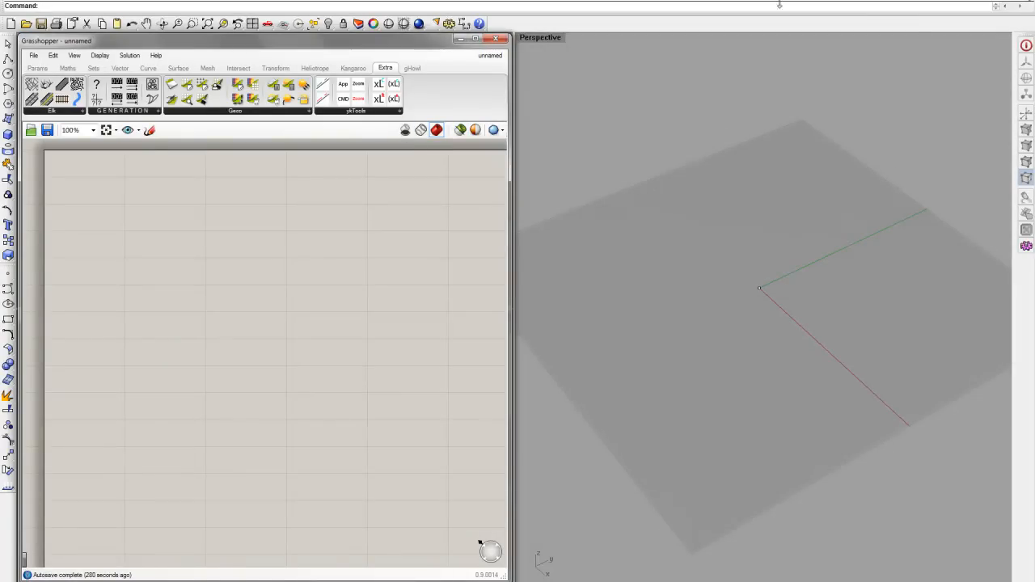
Rearrange the windows so Grasshopper fills the space beside the web browser, and show Grasshopper's Params components
{"action": "left_click_drag", "start_coordinate": [440, 41], "coordinate": [573, 43]}
{"action": "left_click_drag", "start_coordinate": [540, 0], "coordinate": [0, 73]}
{"action": "left_click_drag", "start_coordinate": [243, 42], "coordinate": [91, 0]}
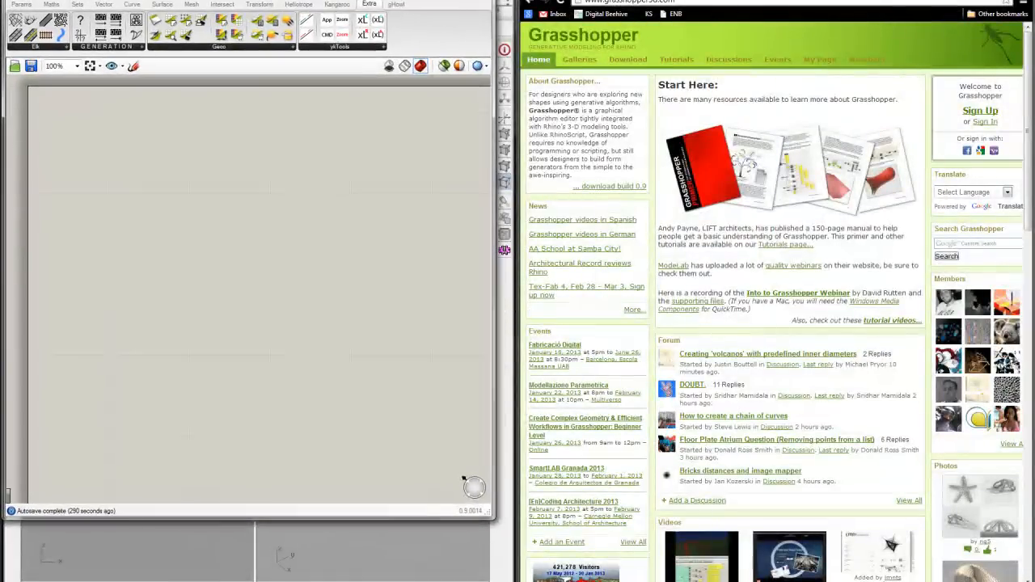
{"action": "left_click_drag", "start_coordinate": [487, 513], "coordinate": [503, 581]}
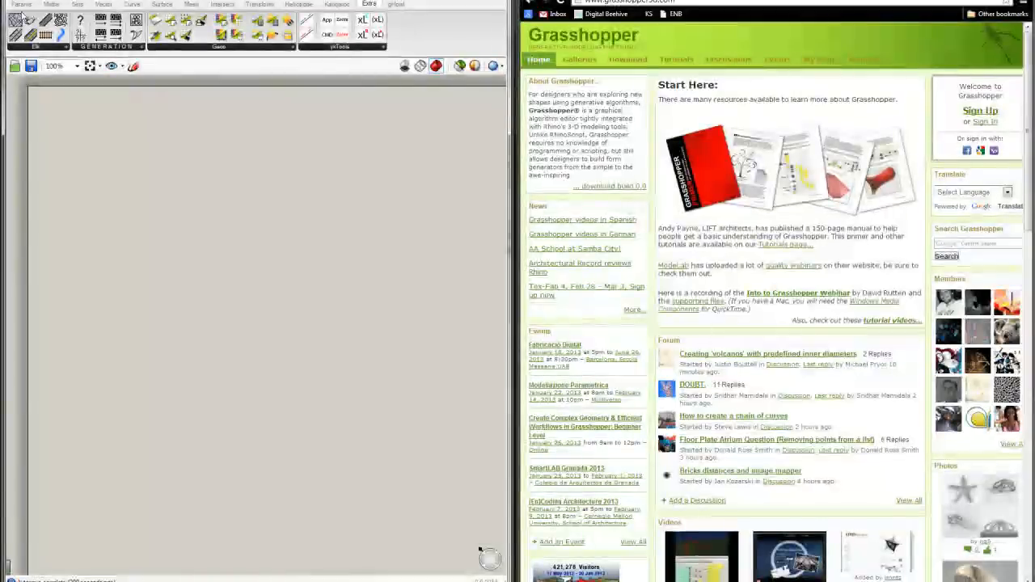
{"action": "left_click", "coordinate": [21, 4]}
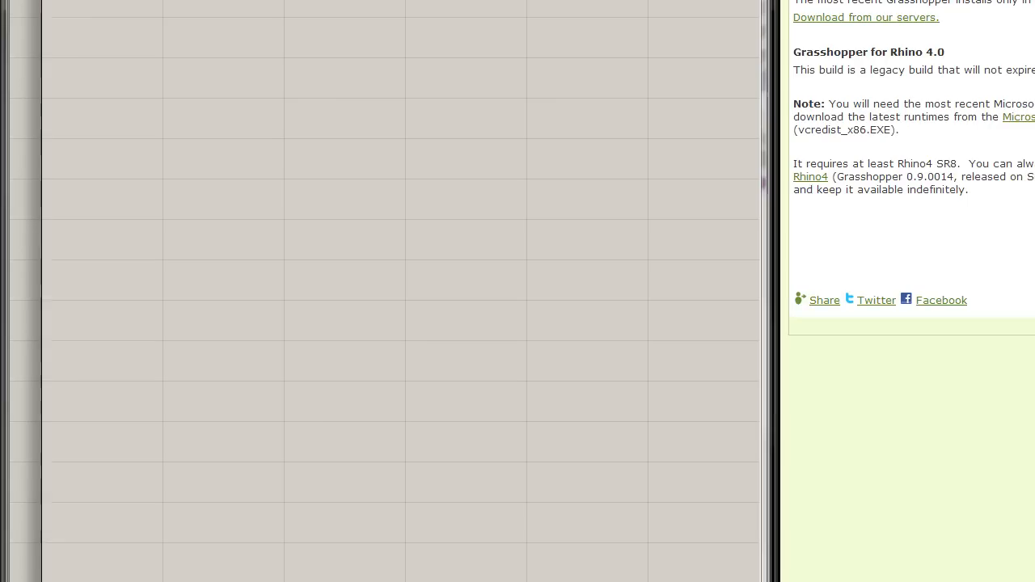
Switch the browser to food4Rhino, open the Elk add-on page and download Elk 0.3.1
{"action": "key", "text": "ctrl+Tab"}
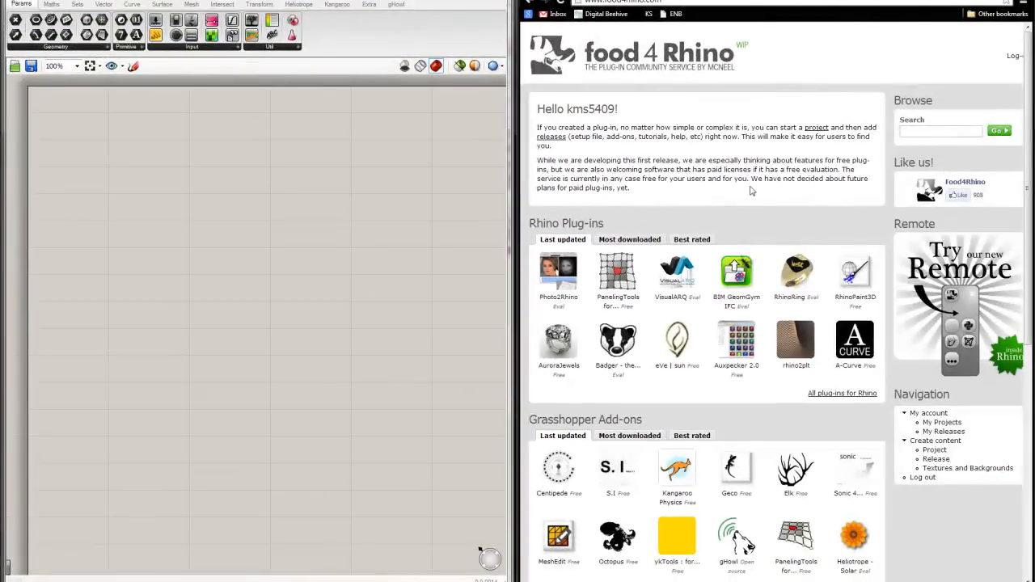
{"action": "scroll", "coordinate": [750, 191], "scroll_direction": "down", "scroll_amount": 1}
{"action": "scroll", "coordinate": [750, 195], "scroll_direction": "up", "scroll_amount": 1}
{"action": "scroll", "coordinate": [819, 213], "scroll_direction": "down", "scroll_amount": 1}
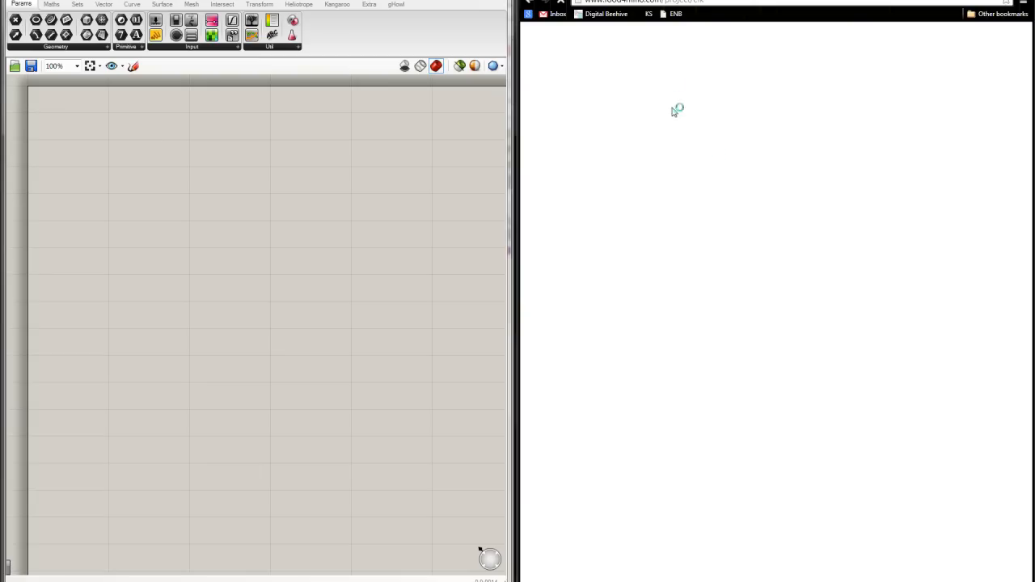
{"action": "scroll", "coordinate": [748, 157], "scroll_direction": "down", "scroll_amount": 5}
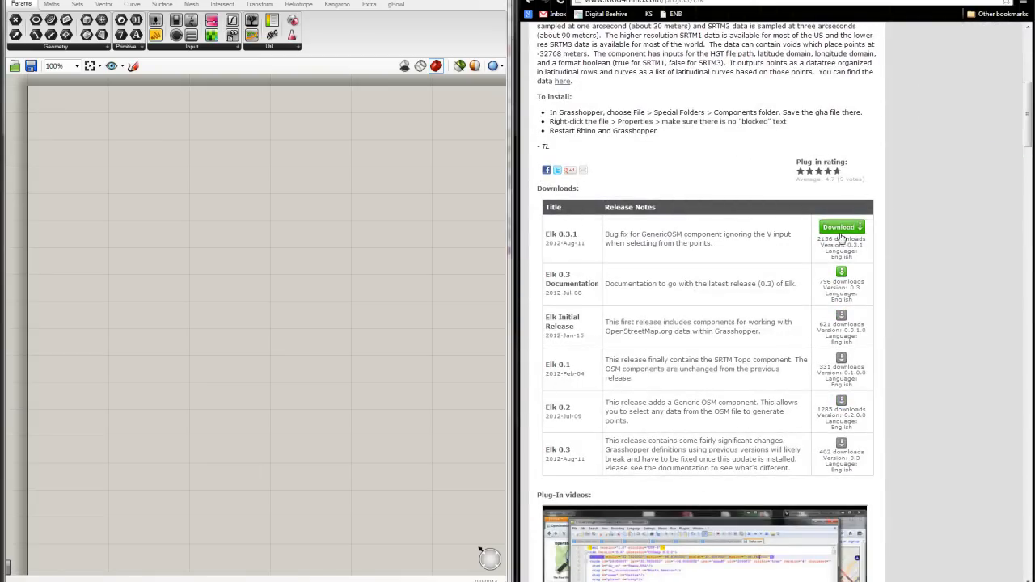
{"action": "left_click", "coordinate": [850, 230]}
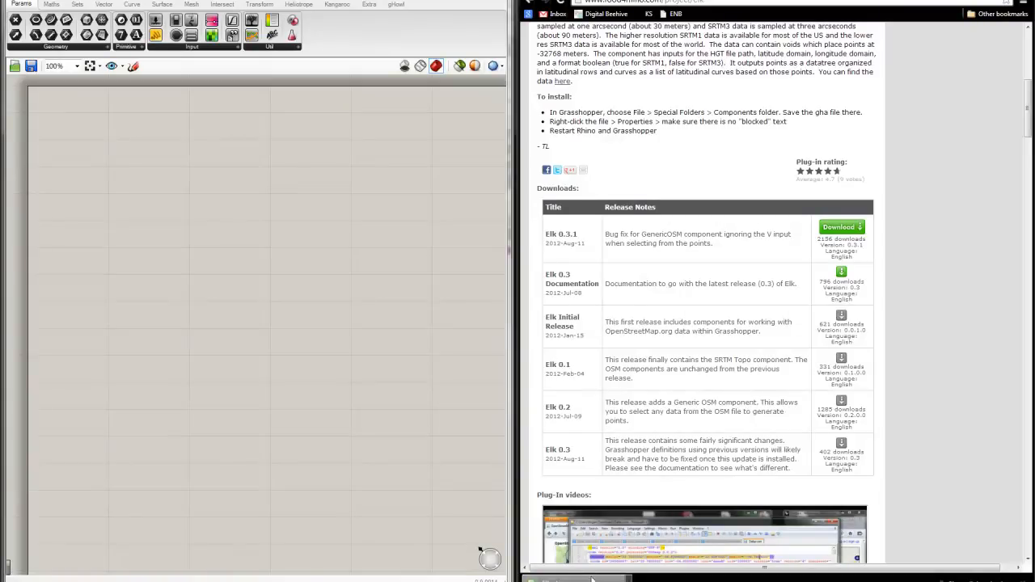
Show the downloaded Elk file in its folder and move that folder window over the browser
{"action": "left_click", "coordinate": [623, 578]}
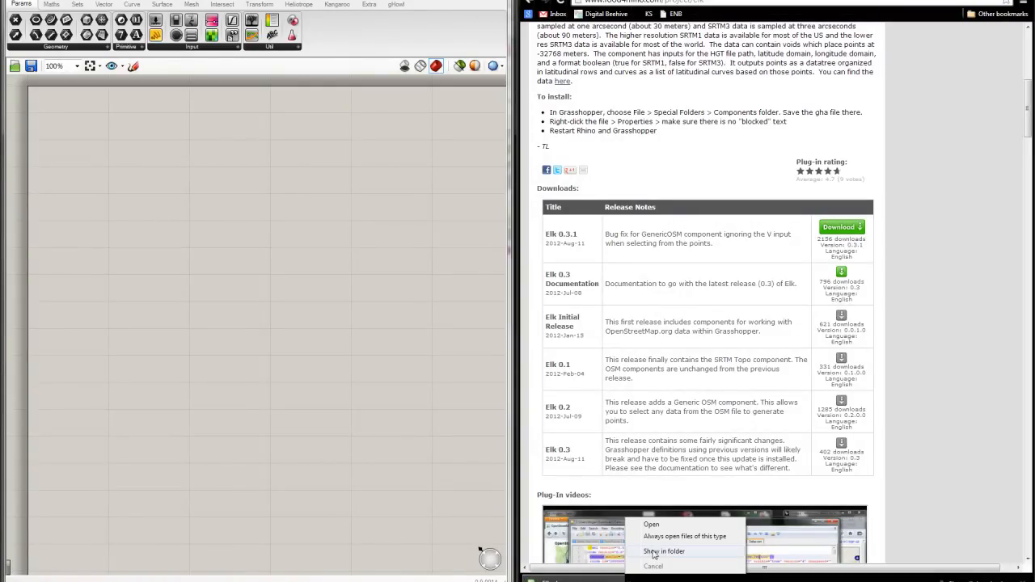
{"action": "left_click", "coordinate": [659, 551]}
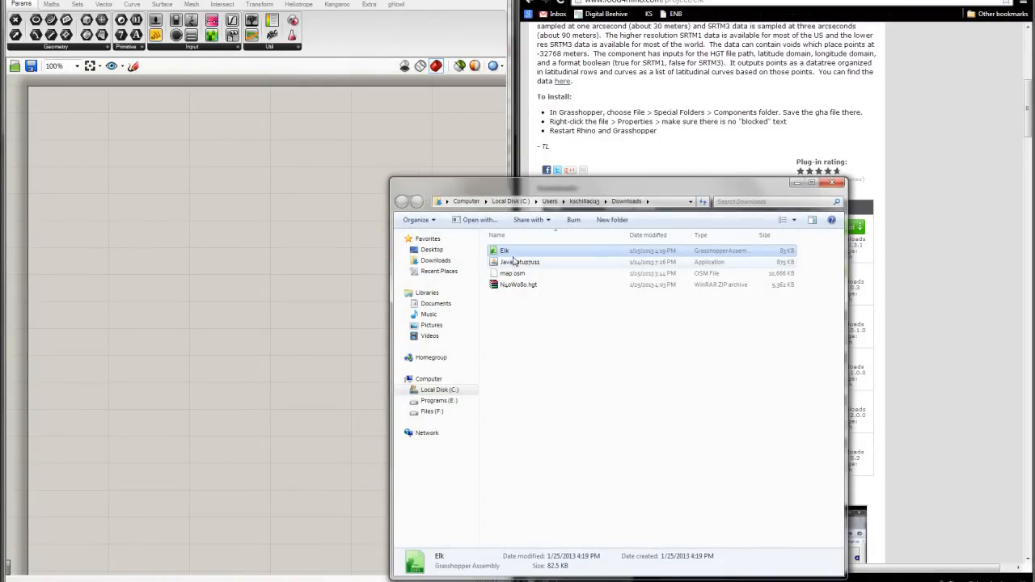
{"action": "left_click_drag", "start_coordinate": [562, 186], "coordinate": [715, 137]}
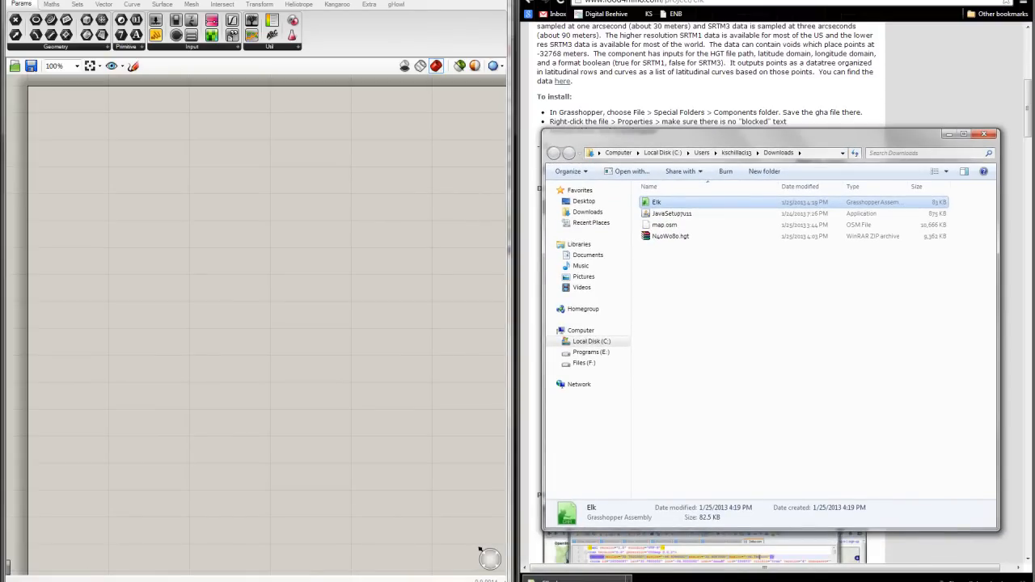
Open a second file explorer window beside Downloads and browse to Program Files (x86) on Local Disk (C:)
{"action": "left_click", "coordinate": [24, 581]}
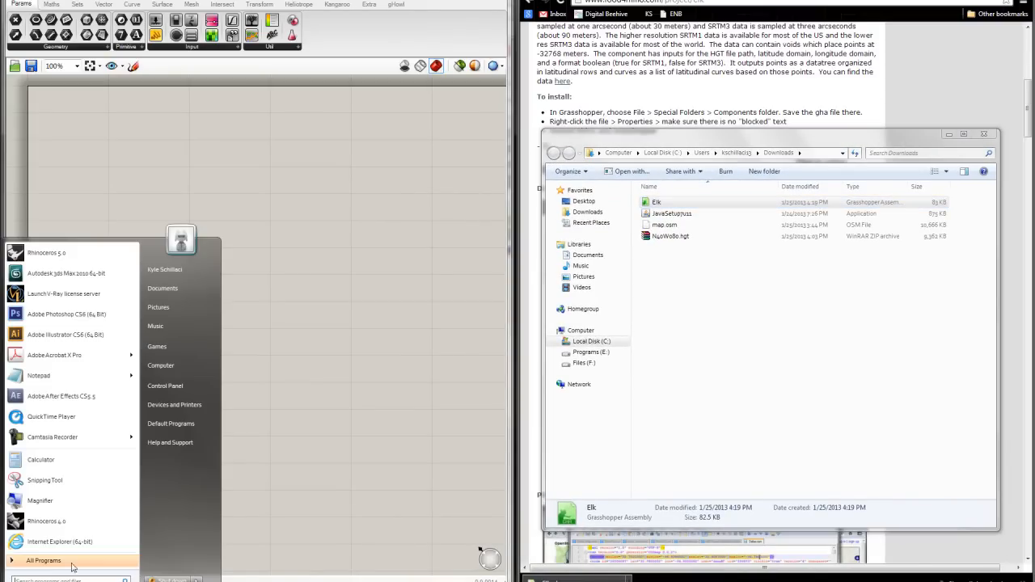
{"action": "left_click", "coordinate": [174, 365]}
{"action": "left_click_drag", "start_coordinate": [695, 151], "coordinate": [193, 143]}
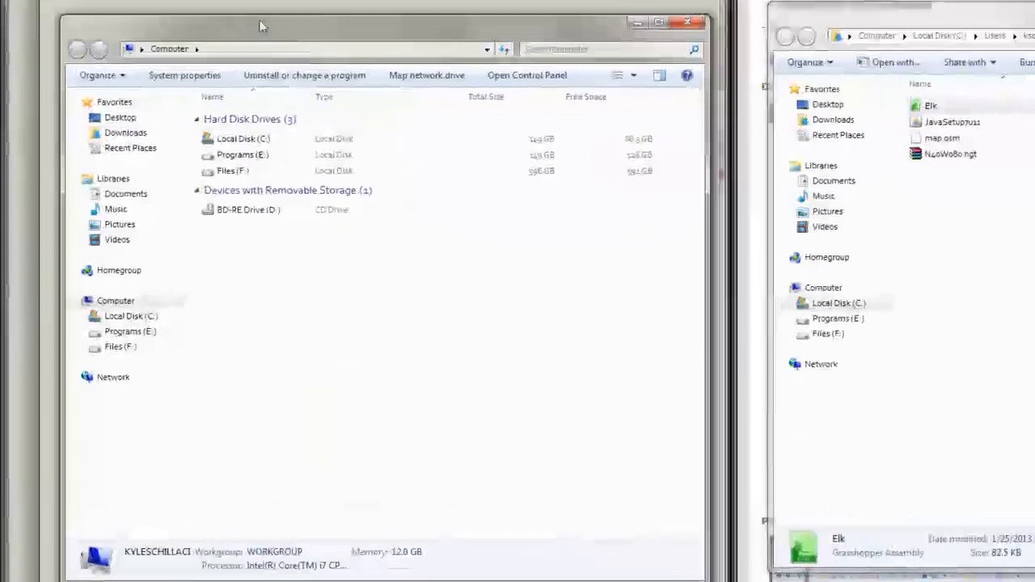
{"action": "left_click", "coordinate": [252, 127]}
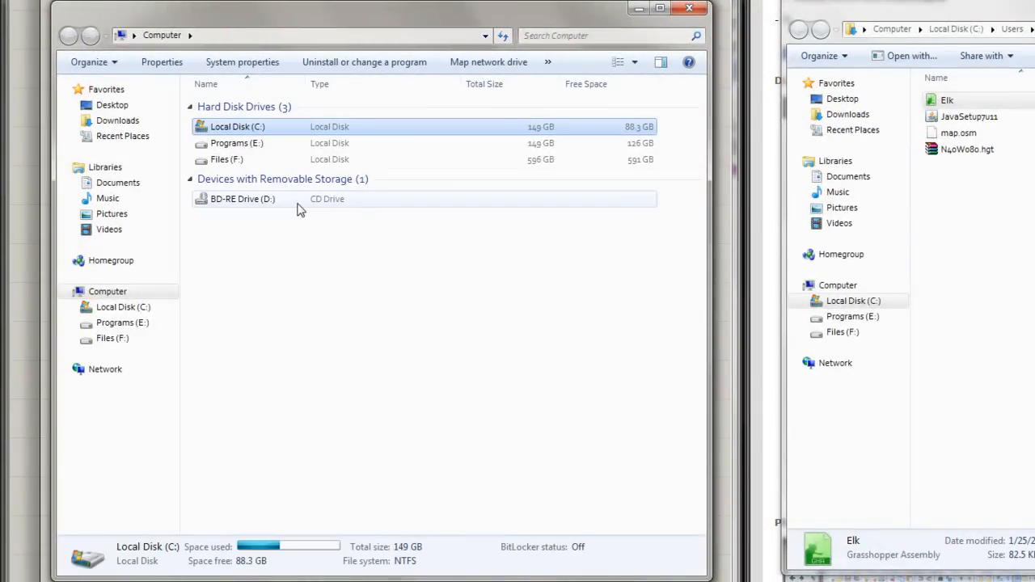
{"action": "double_click", "coordinate": [250, 127]}
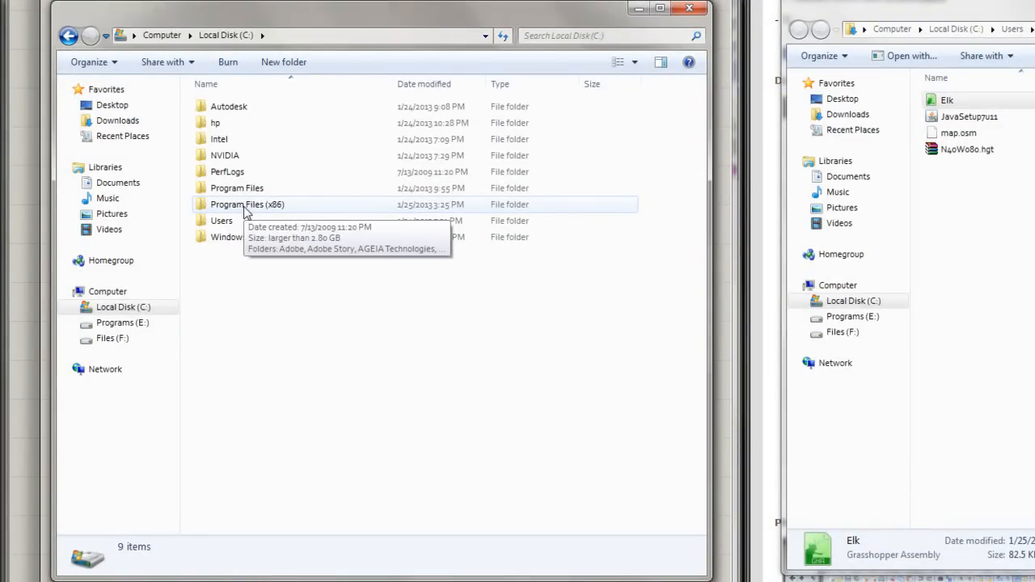
{"action": "double_click", "coordinate": [247, 207]}
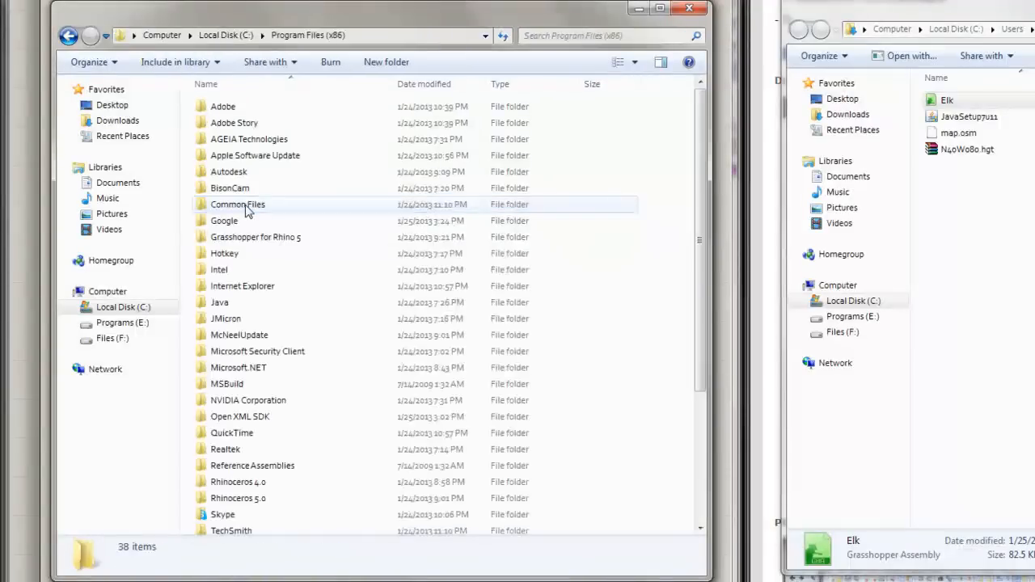
Browse to the Components folder inside Rhinoceros 4.0, Plug-ins, Grasshopper
{"action": "left_click", "coordinate": [388, 354]}
{"action": "scroll", "coordinate": [353, 363], "scroll_direction": "down", "scroll_amount": 3}
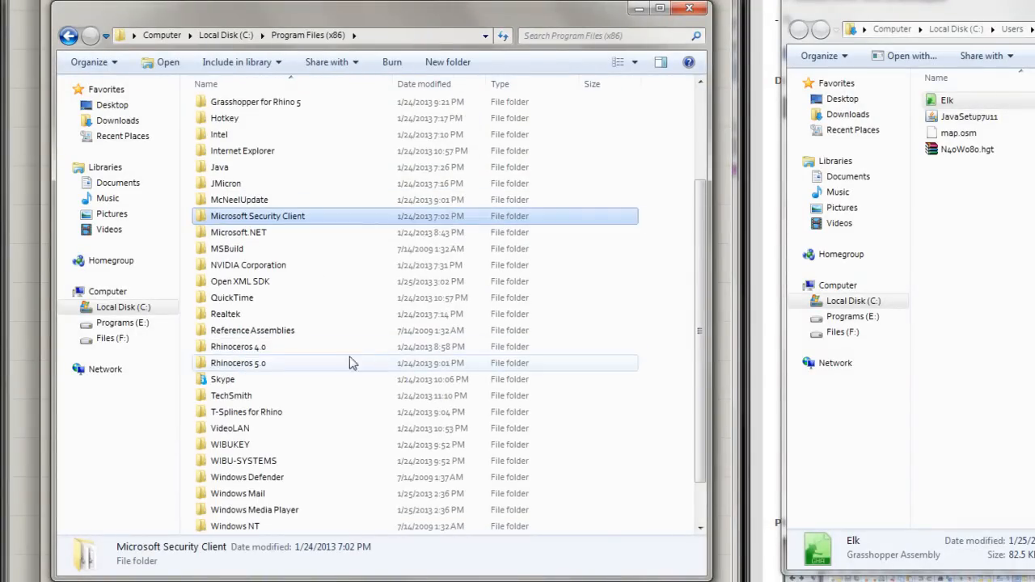
{"action": "double_click", "coordinate": [238, 348]}
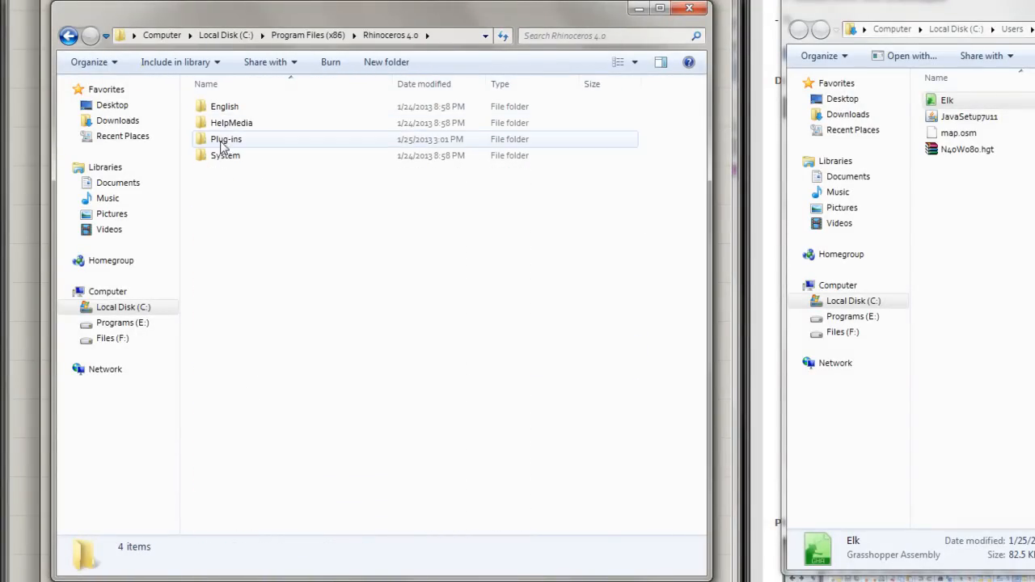
{"action": "double_click", "coordinate": [223, 141]}
{"action": "double_click", "coordinate": [226, 125]}
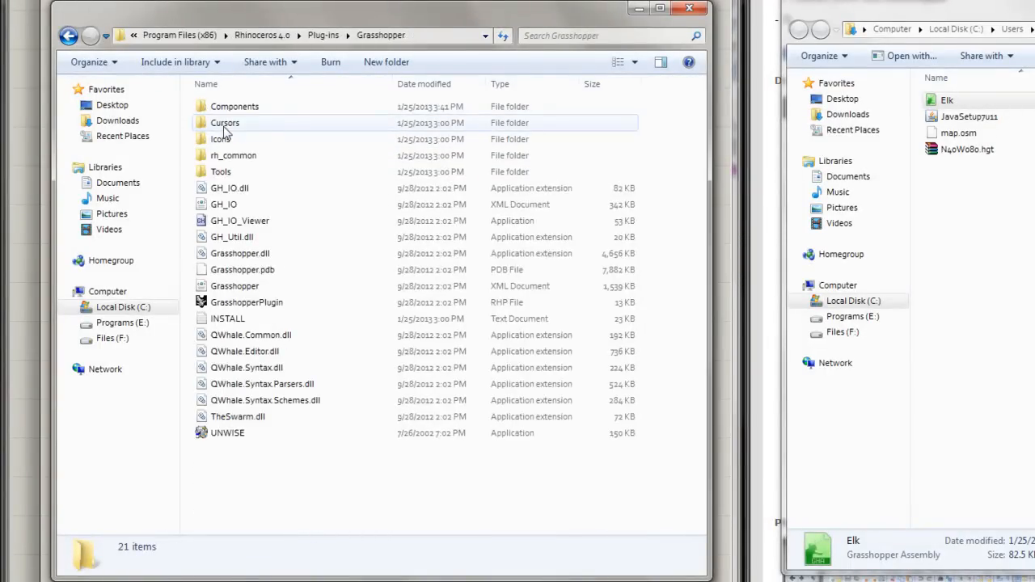
{"action": "double_click", "coordinate": [231, 105]}
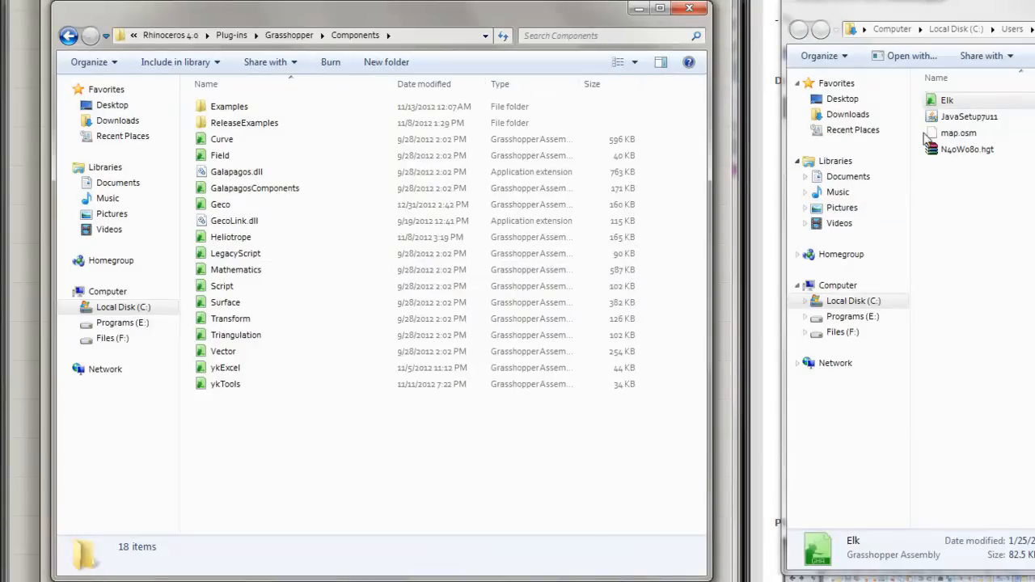
Select the Elk file in Downloads and close both the Components and Downloads folder windows
{"action": "left_click_drag", "start_coordinate": [938, 102], "coordinate": [1005, 112]}
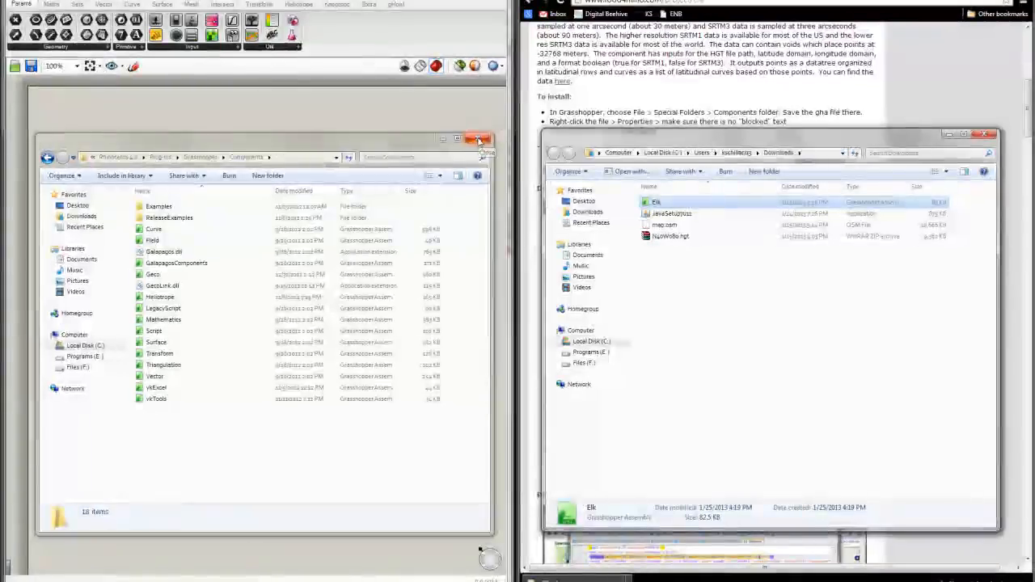
{"action": "left_click", "coordinate": [267, 32]}
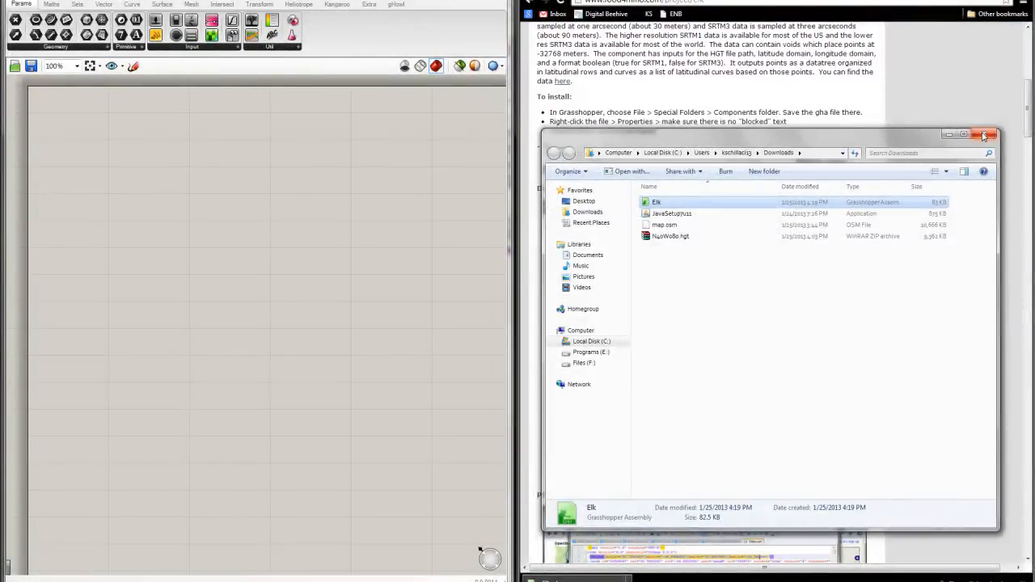
{"action": "left_click", "coordinate": [983, 135]}
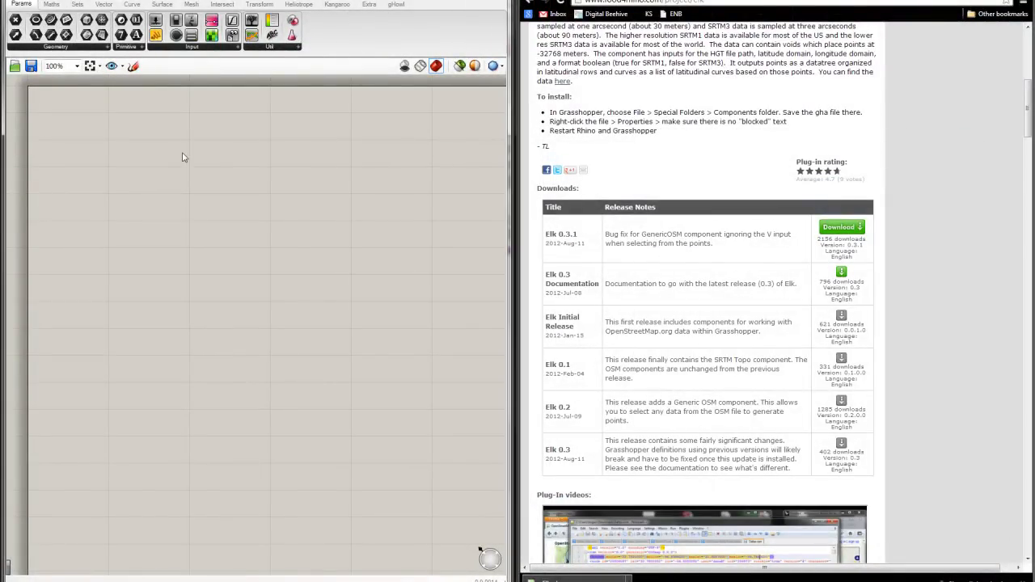
Place Elk's Location component on the Grasshopper canvas and examine its file path, longitude domain and scale inputs
{"action": "left_click", "coordinate": [370, 5]}
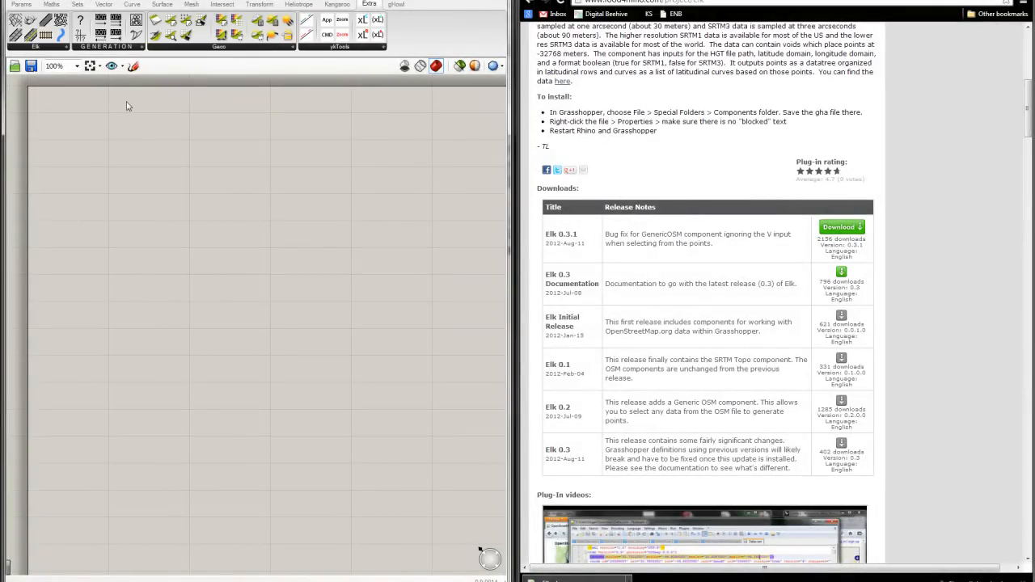
{"action": "left_click", "coordinate": [51, 47]}
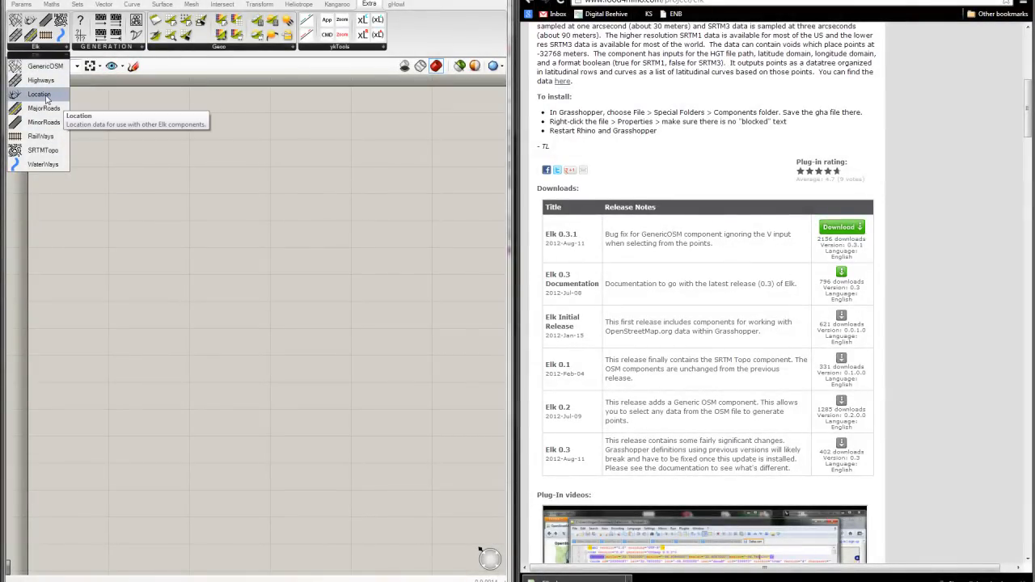
{"action": "left_click_drag", "start_coordinate": [39, 95], "coordinate": [245, 179]}
{"action": "right_click_drag", "start_coordinate": [232, 180], "coordinate": [300, 218]}
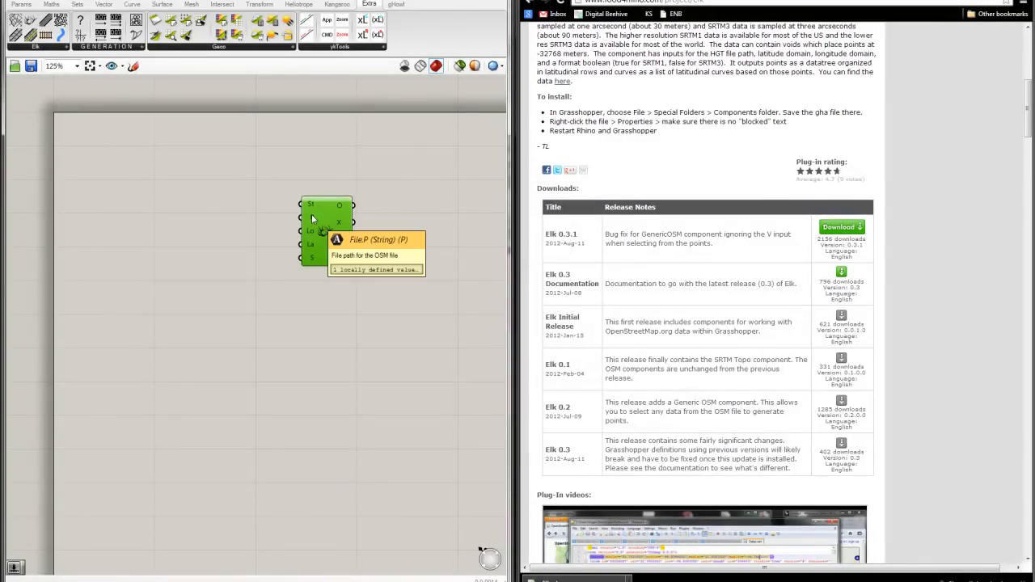
{"action": "mouse_move", "coordinate": [311, 234]}
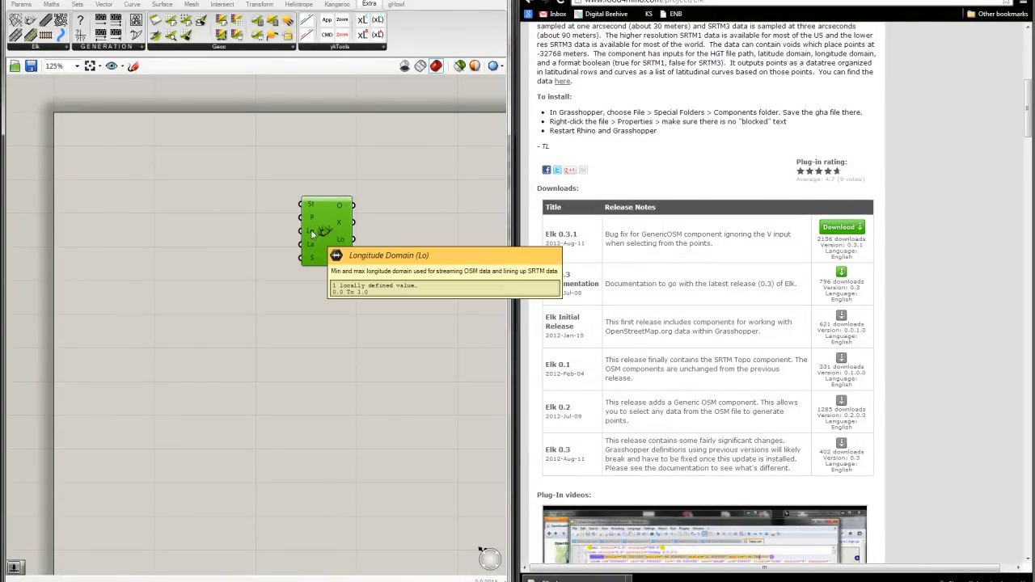
{"action": "mouse_move", "coordinate": [312, 264]}
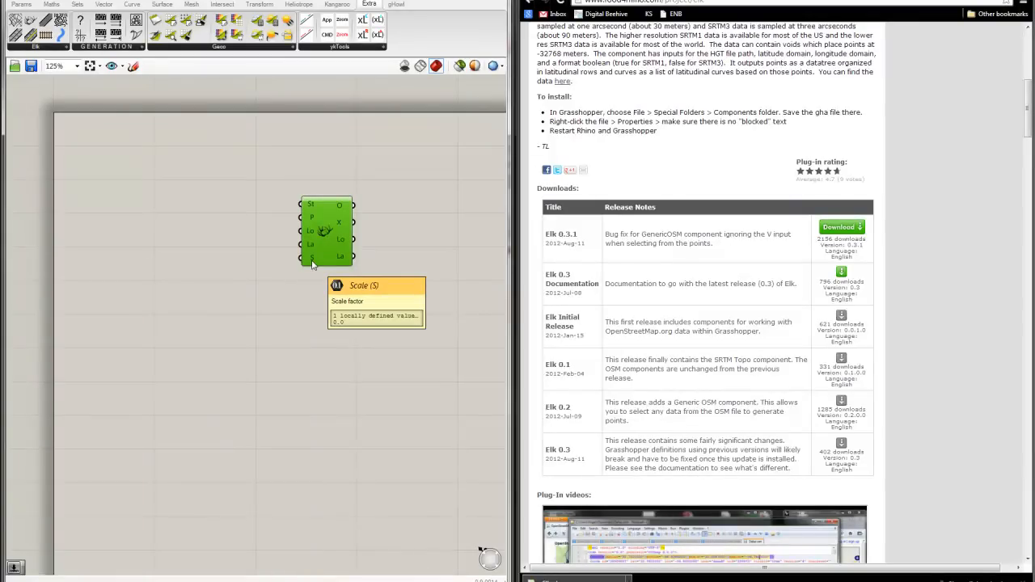
{"action": "right_click_drag", "start_coordinate": [239, 217], "coordinate": [285, 223]}
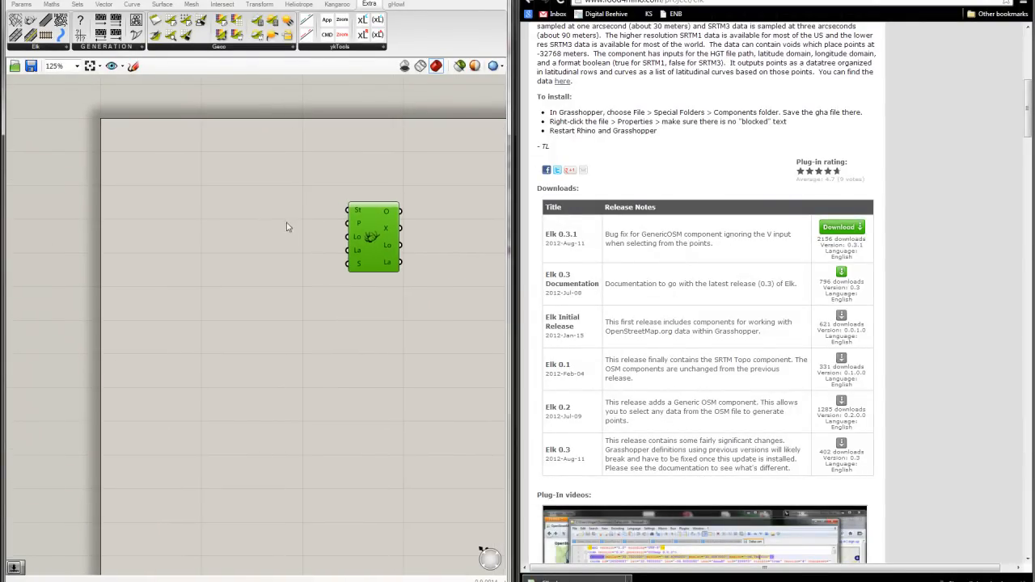
{"action": "mouse_move", "coordinate": [362, 228]}
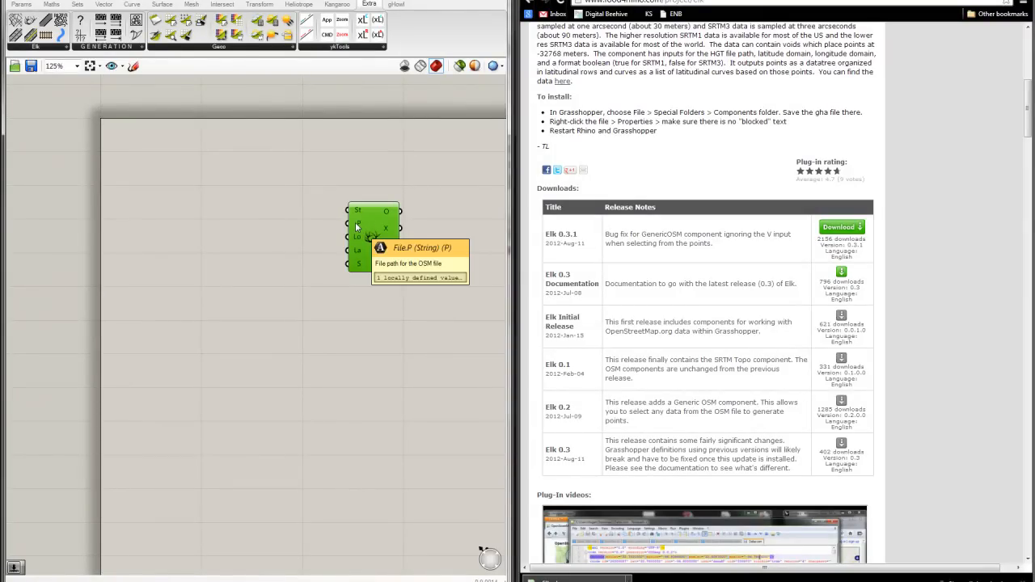
Switch to the browser, open the OpenStreetMap website and search for pittsburgh
{"action": "left_click", "coordinate": [304, 202]}
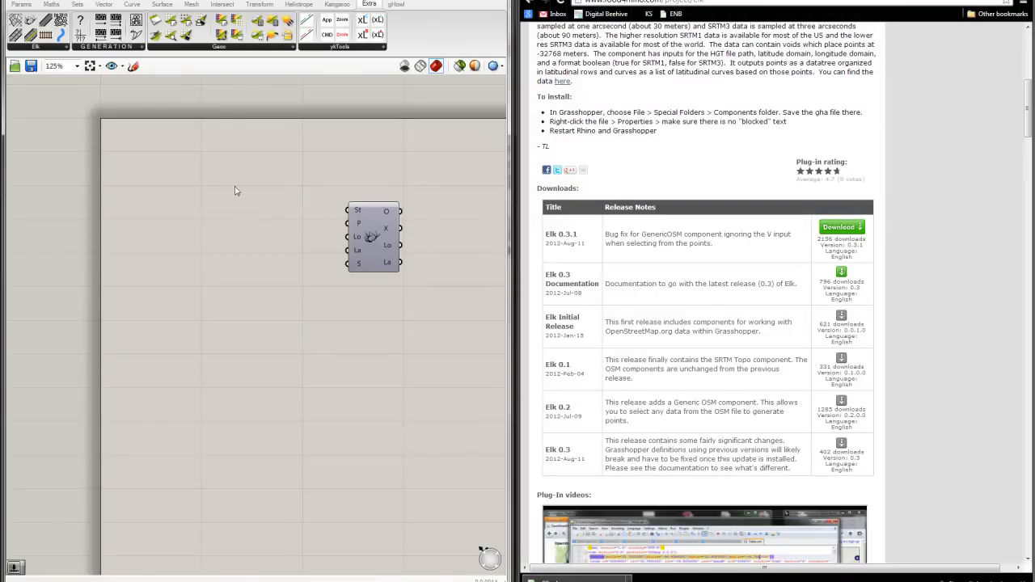
{"action": "left_click", "coordinate": [748, 0]}
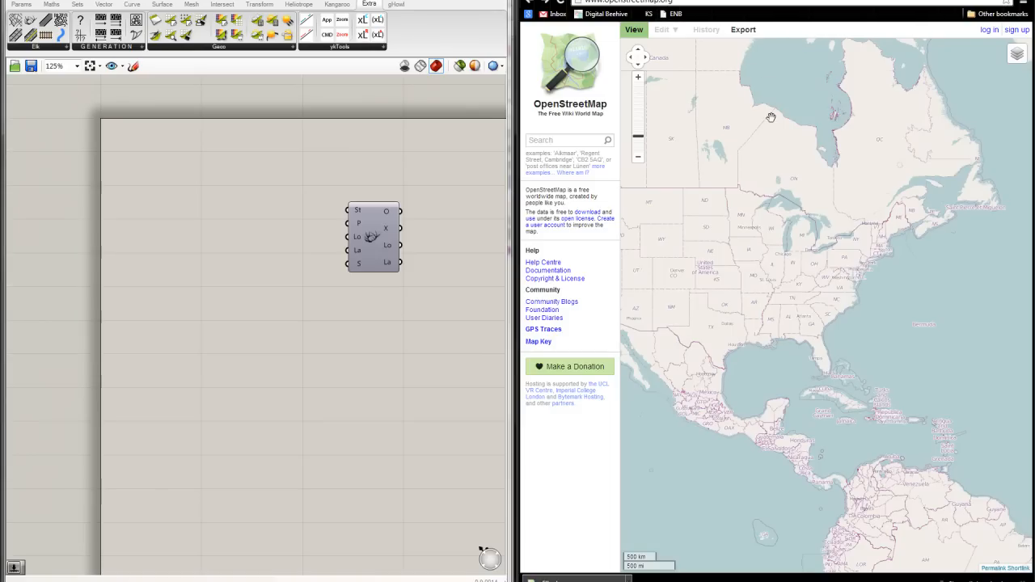
{"action": "left_click_drag", "start_coordinate": [802, 196], "coordinate": [761, 254]}
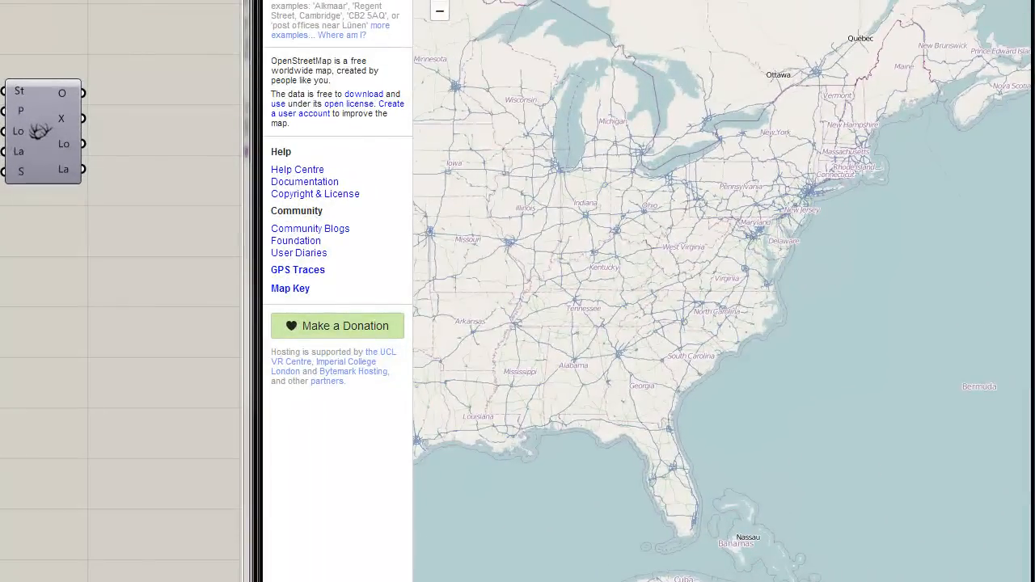
{"action": "key", "text": "Return"}
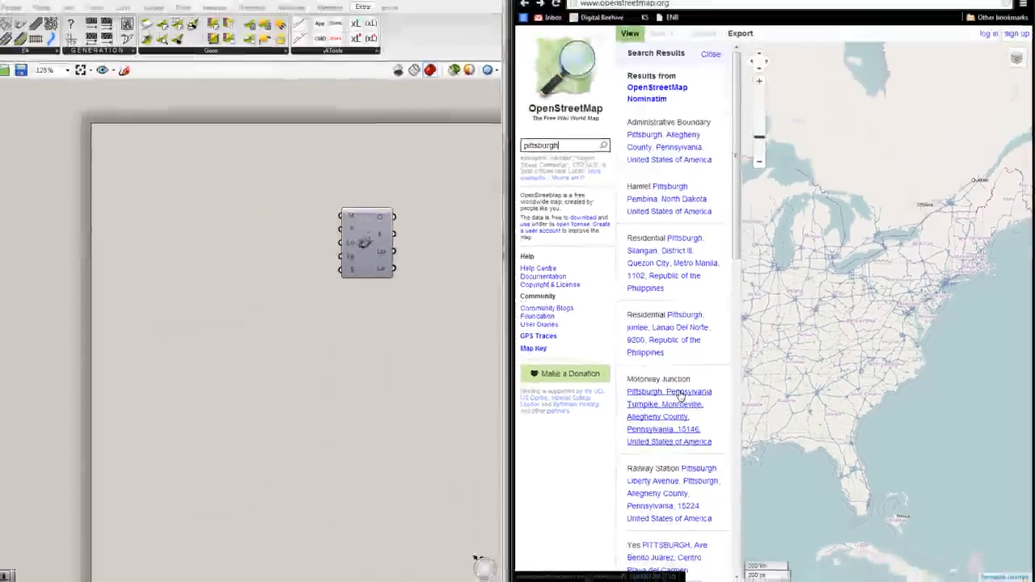
Go to the motorway junction search result on the Pennsylvania Turnpike and bring downtown Pittsburgh into view on the map
{"action": "left_click", "coordinate": [509, 358]}
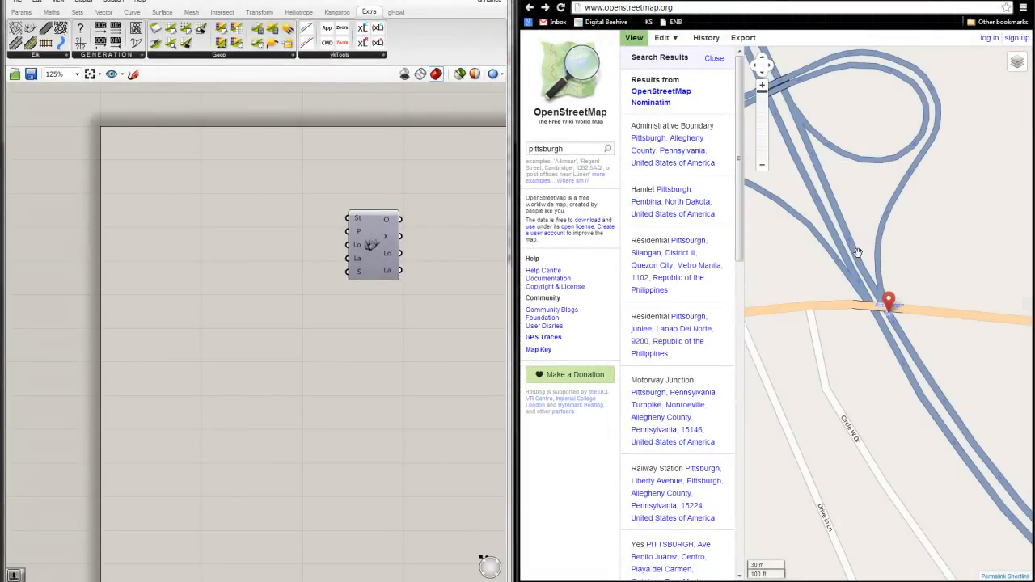
{"action": "scroll", "coordinate": [866, 308], "scroll_direction": "down", "scroll_amount": 4}
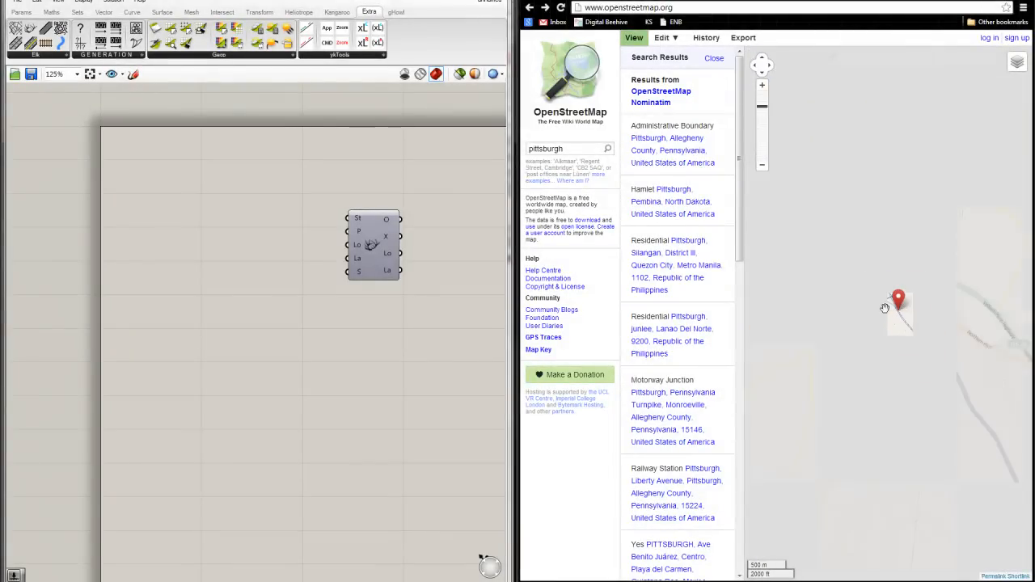
{"action": "scroll", "coordinate": [865, 307], "scroll_direction": "down", "scroll_amount": 2}
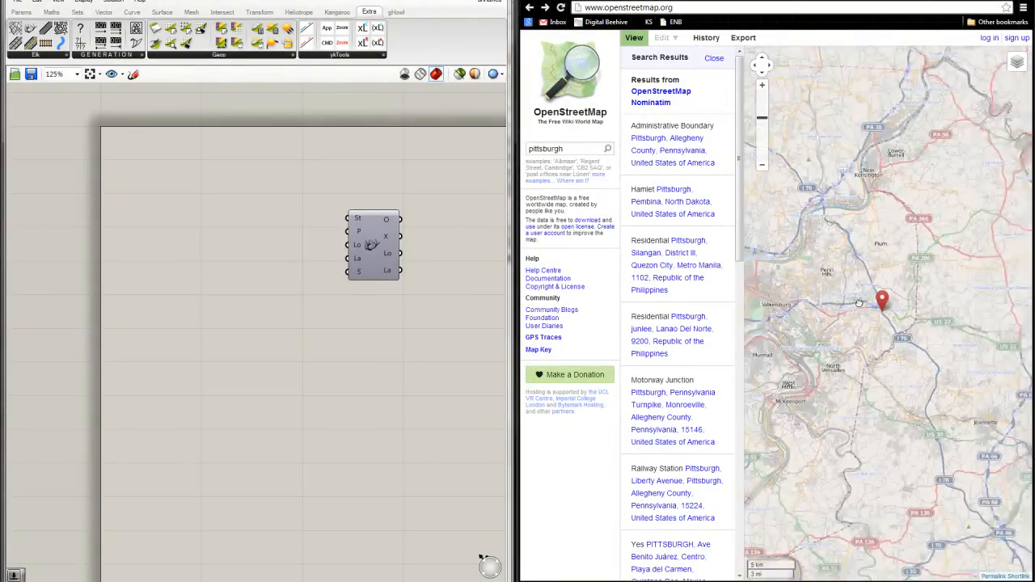
{"action": "double_click", "coordinate": [823, 319]}
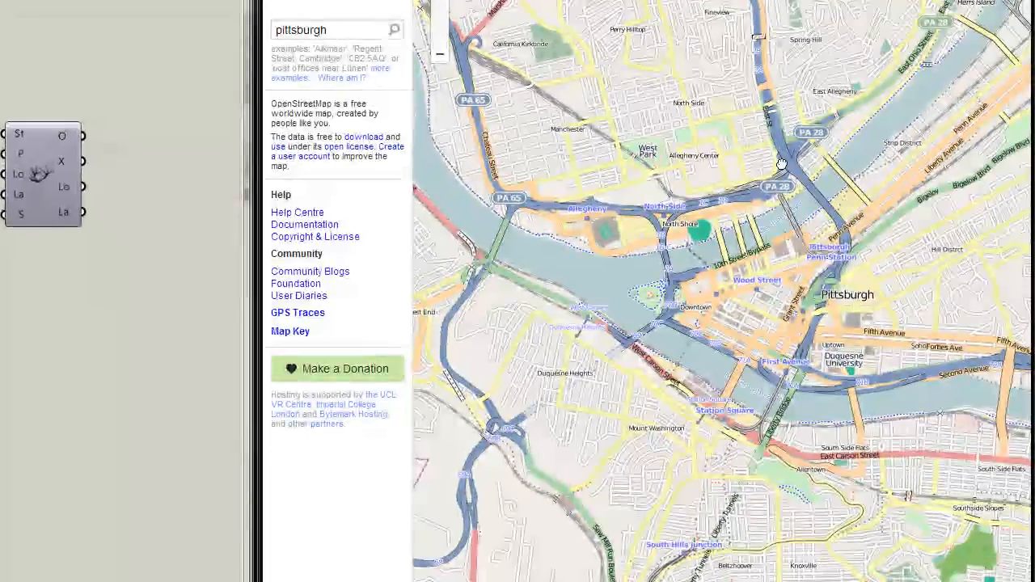
{"action": "left_click_drag", "start_coordinate": [780, 165], "coordinate": [762, 147]}
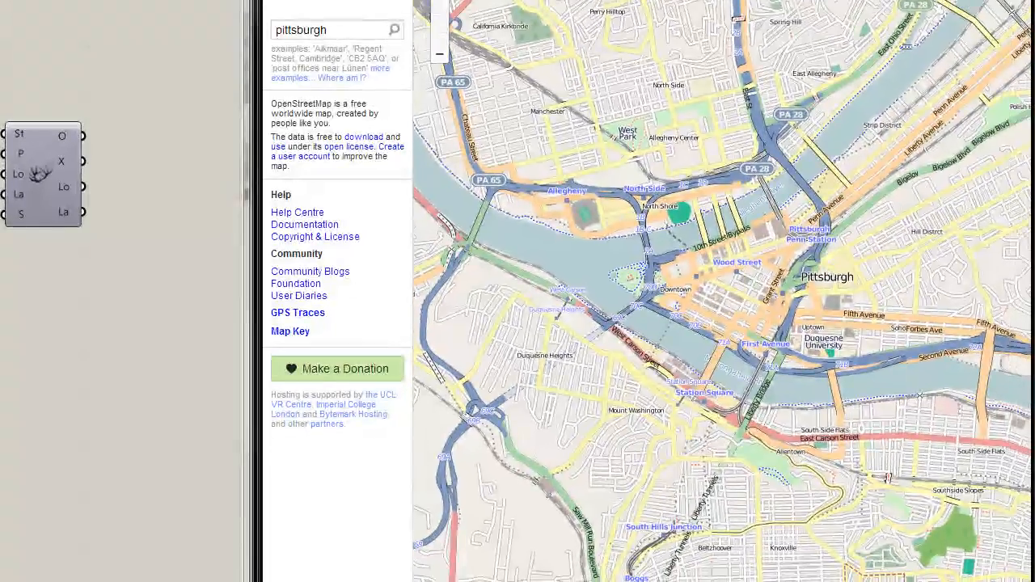
Manually select an export area around downtown Pittsburgh spanning latitudes 40.4219 to 40.4567 and longitudes -80.0224 to -79.978
{"action": "left_click", "coordinate": [602, 1]}
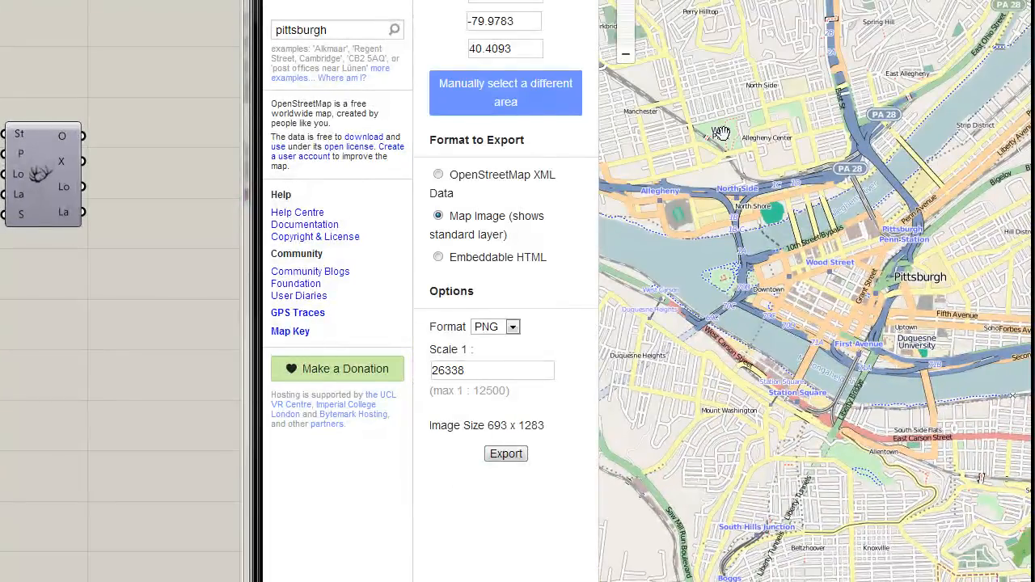
{"action": "left_click_drag", "start_coordinate": [753, 195], "coordinate": [760, 157]}
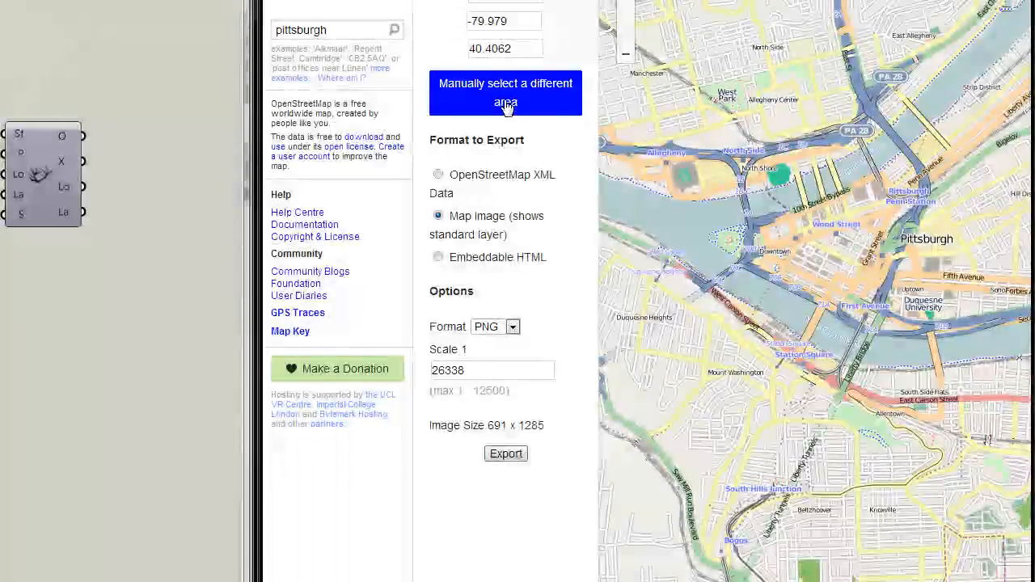
{"action": "left_click", "coordinate": [505, 107]}
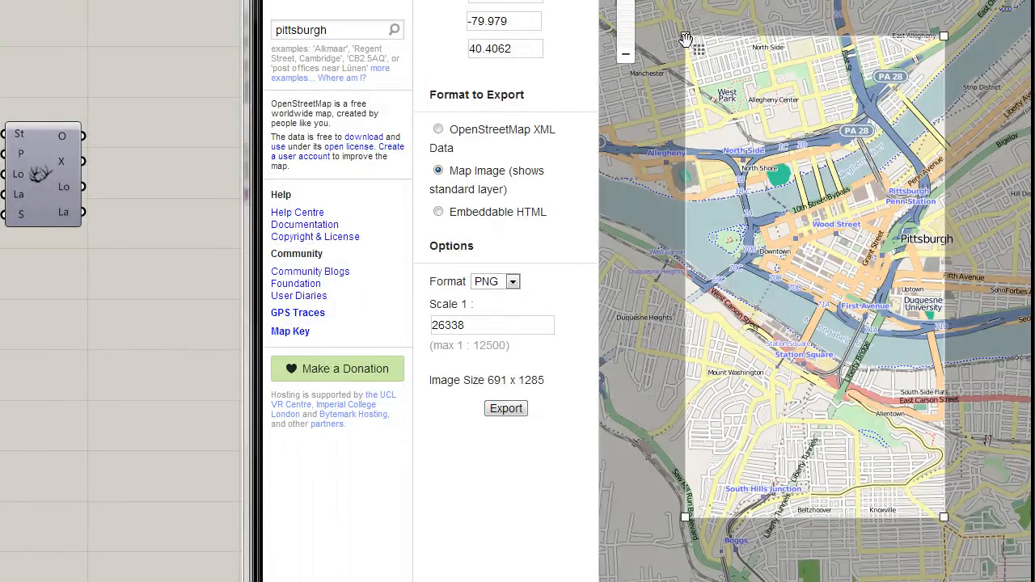
{"action": "left_click_drag", "start_coordinate": [685, 39], "coordinate": [664, 53]}
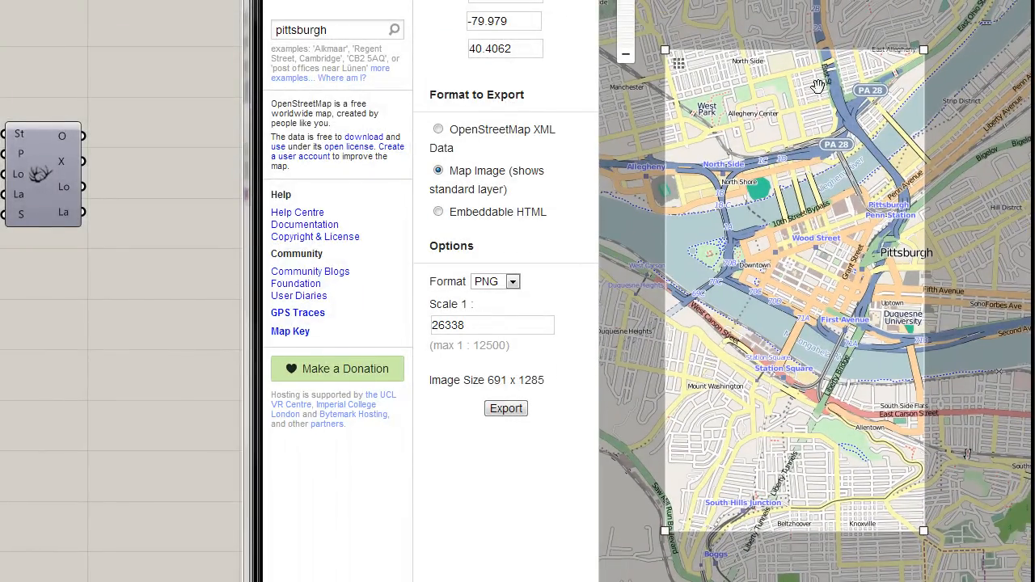
{"action": "left_click_drag", "start_coordinate": [925, 51], "coordinate": [1012, 74]}
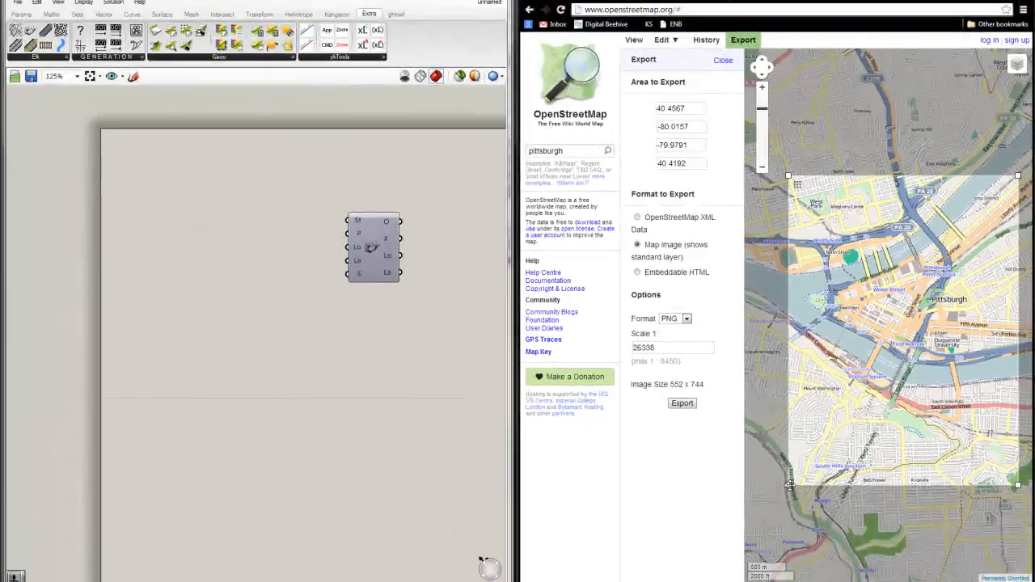
{"action": "left_click_drag", "start_coordinate": [674, 527], "coordinate": [620, 471]}
{"action": "left_click_drag", "start_coordinate": [751, 446], "coordinate": [746, 453]}
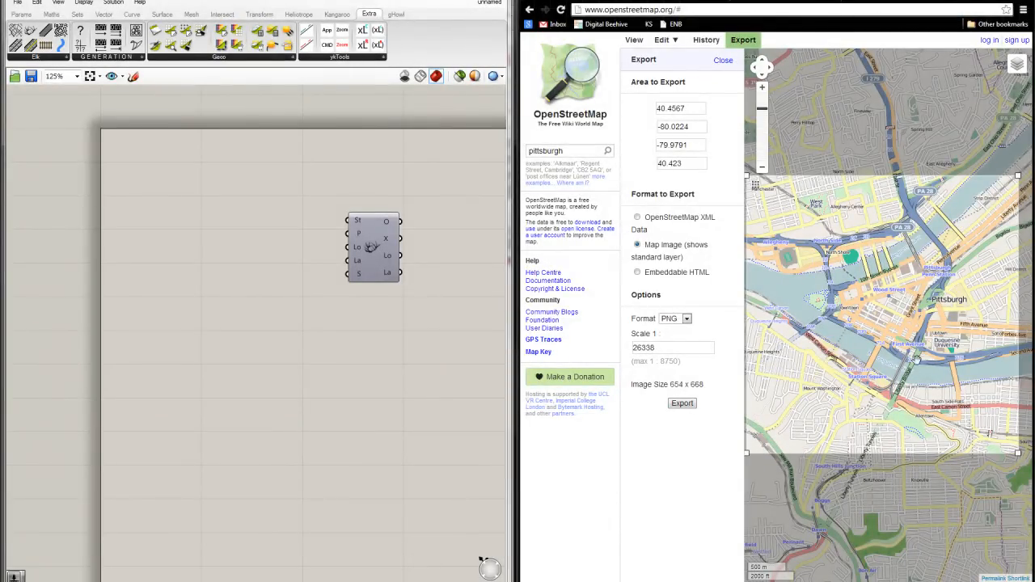
{"action": "left_click_drag", "start_coordinate": [1019, 453], "coordinate": [1025, 464]}
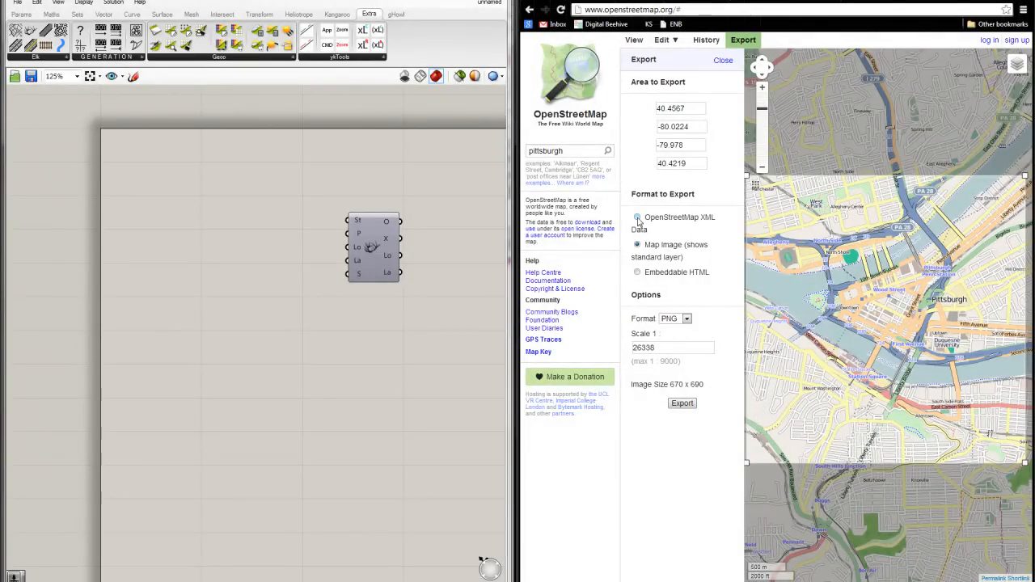
Export the selected area as OpenStreetMap XML Data and return to the Grasshopper canvas
{"action": "left_click", "coordinate": [637, 219]}
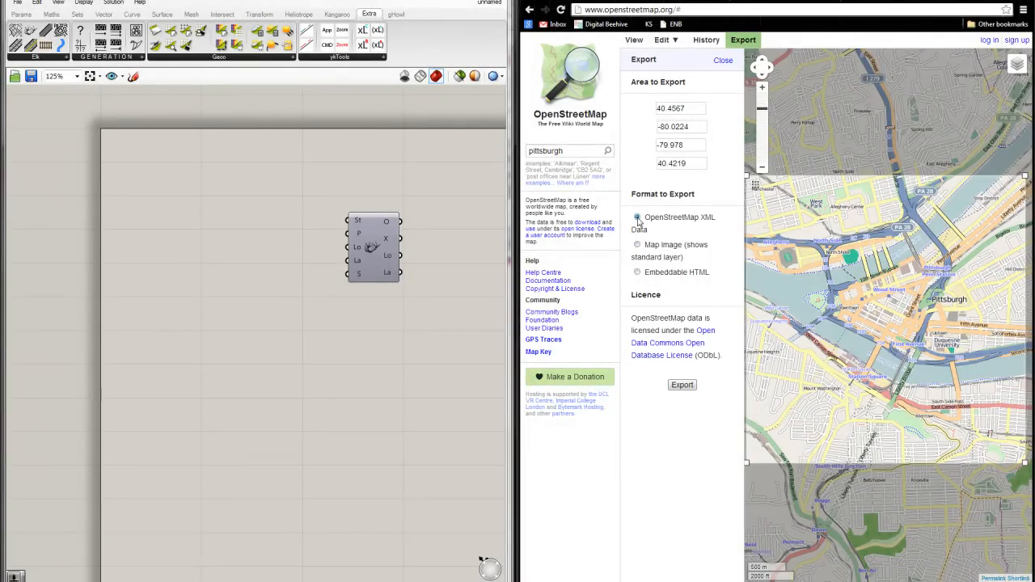
{"action": "left_click", "coordinate": [682, 384]}
{"action": "left_click", "coordinate": [631, 581]}
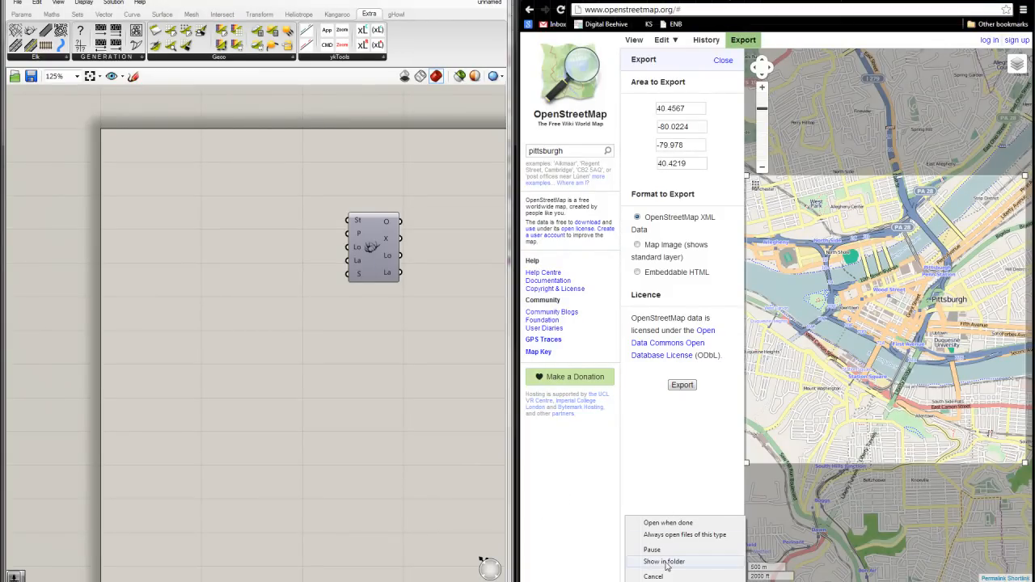
{"action": "left_click", "coordinate": [223, 393]}
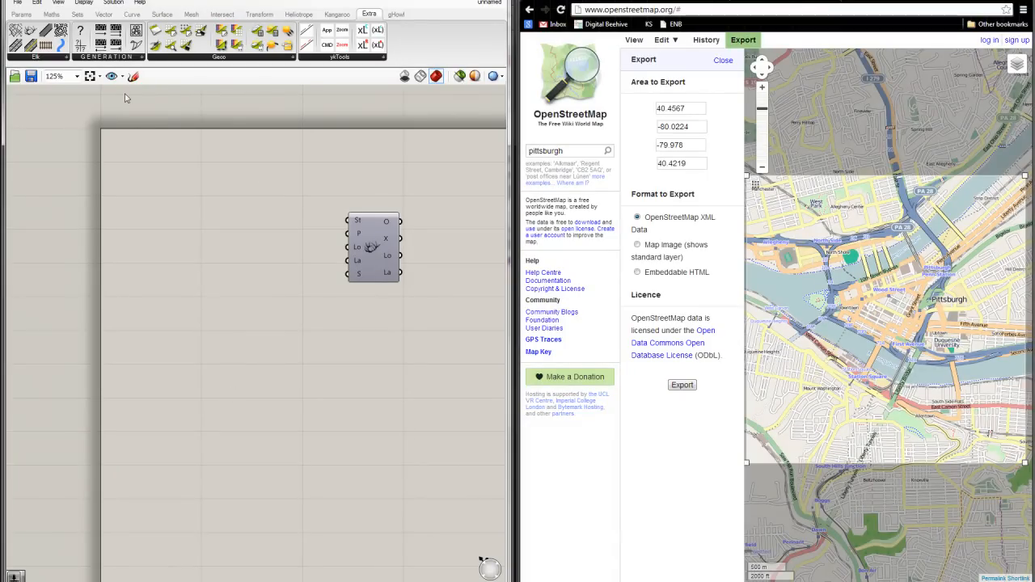
Place a File Path parameter on the canvas beside the Location component's inputs
{"action": "right_click_drag", "start_coordinate": [168, 190], "coordinate": [198, 212]}
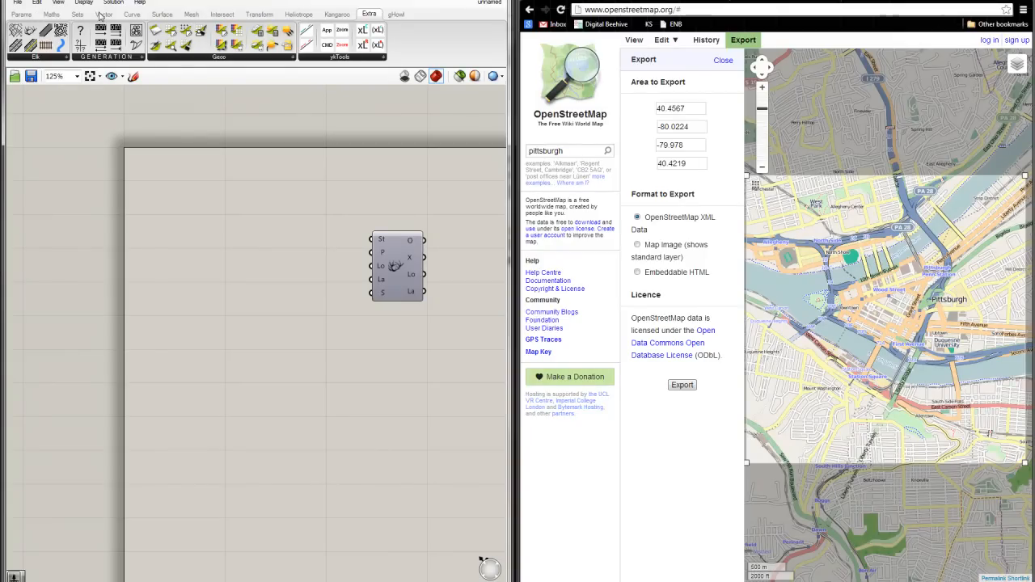
{"action": "left_click", "coordinate": [26, 15]}
{"action": "left_click", "coordinate": [128, 58]}
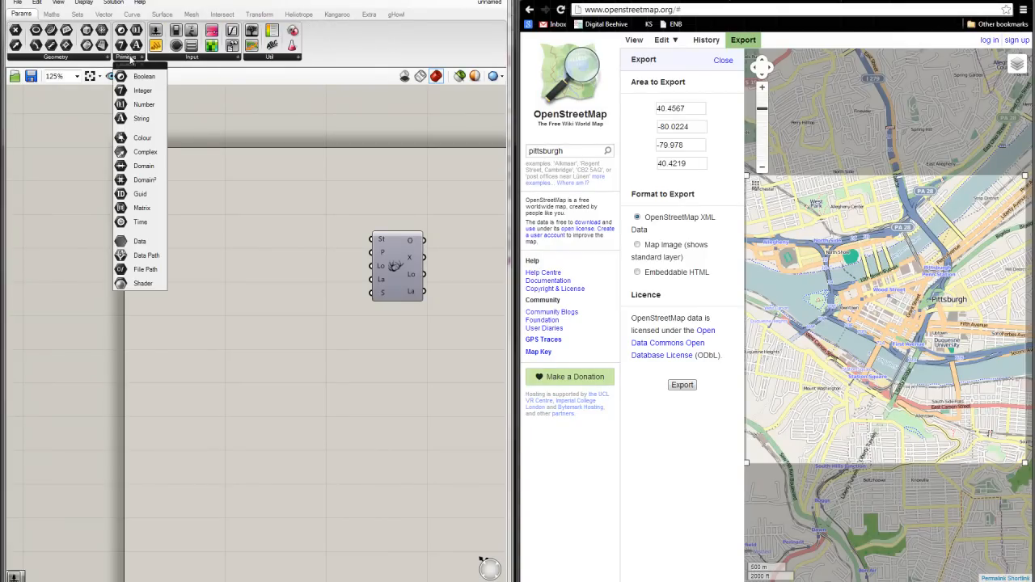
{"action": "left_click_drag", "start_coordinate": [140, 274], "coordinate": [251, 246]}
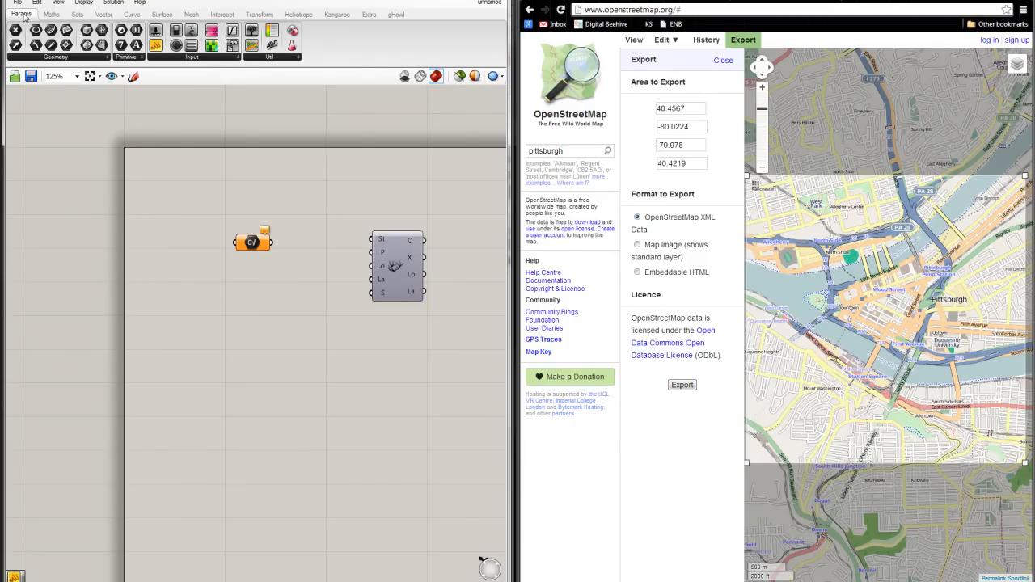
{"action": "left_click", "coordinate": [134, 58]}
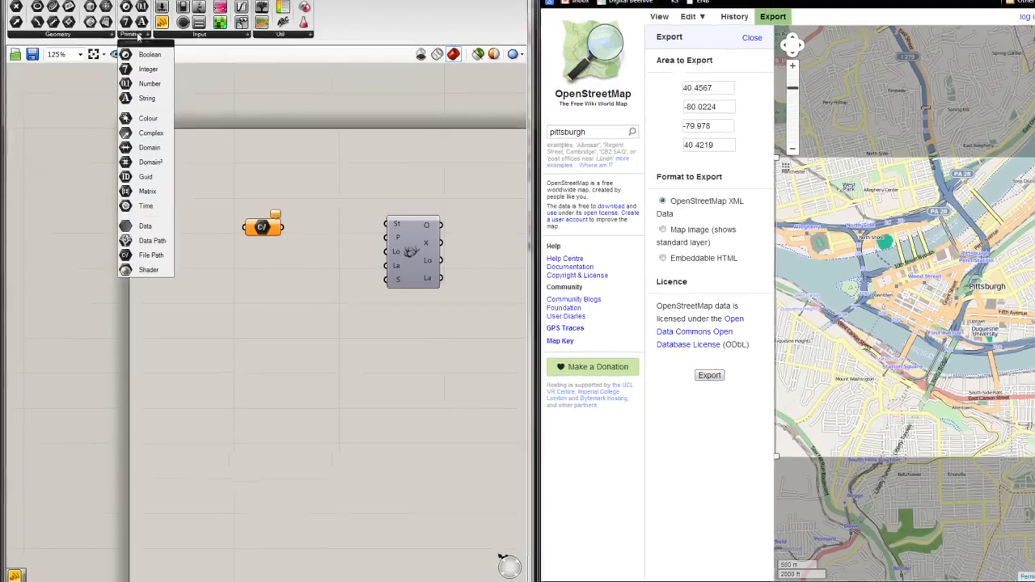
{"action": "left_click_drag", "start_coordinate": [138, 271], "coordinate": [139, 270]}
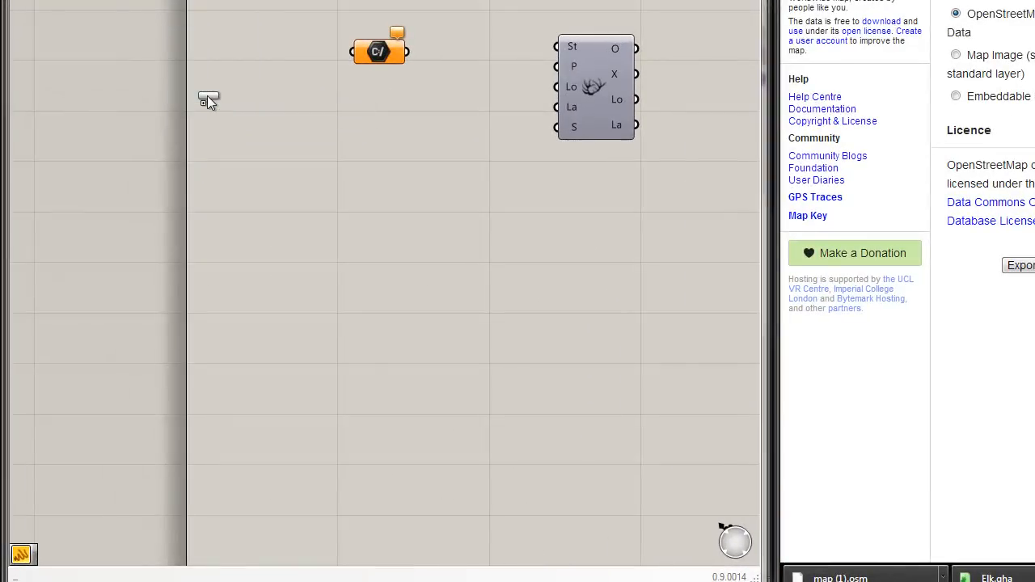
{"action": "left_click_drag", "start_coordinate": [207, 96], "coordinate": [231, 122]}
{"action": "left_click_drag", "start_coordinate": [349, 143], "coordinate": [349, 142]}
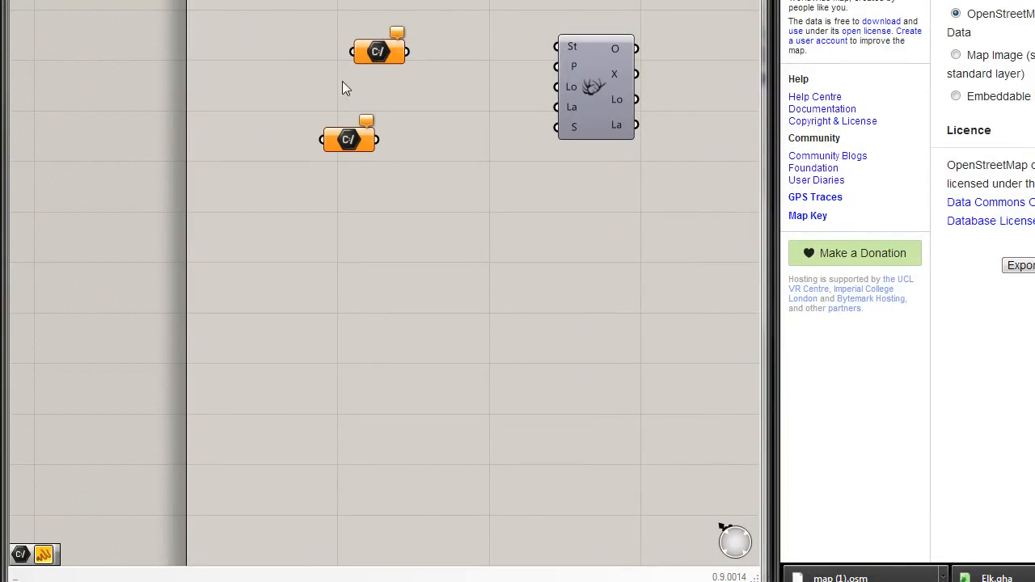
{"action": "left_click", "coordinate": [351, 142]}
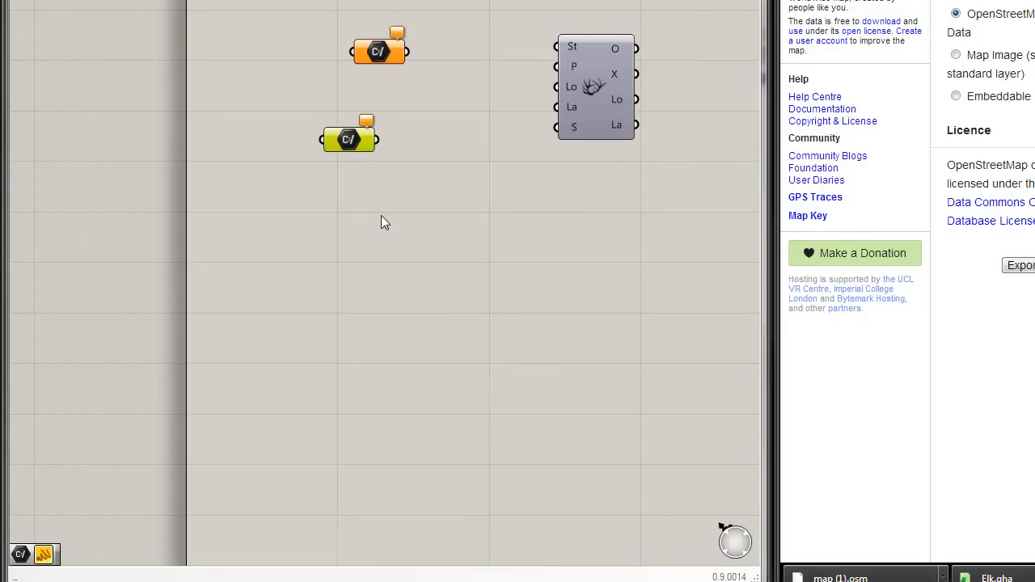
{"action": "key", "text": "Delete"}
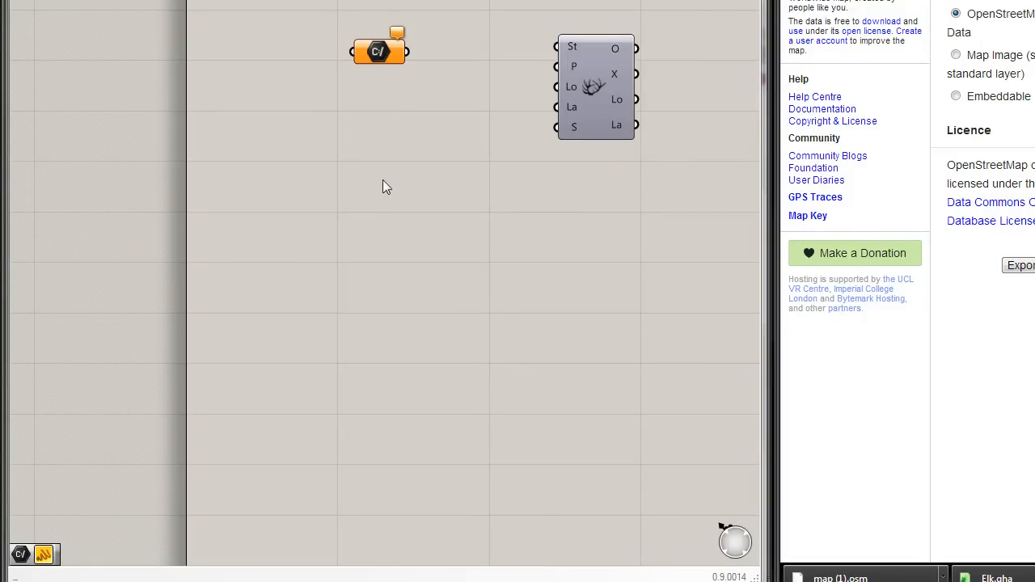
Set the File Path parameter to the single file Pittsburgh.osm in the Workshops\Site Modeling\Elk folder
{"action": "right_click", "coordinate": [379, 52]}
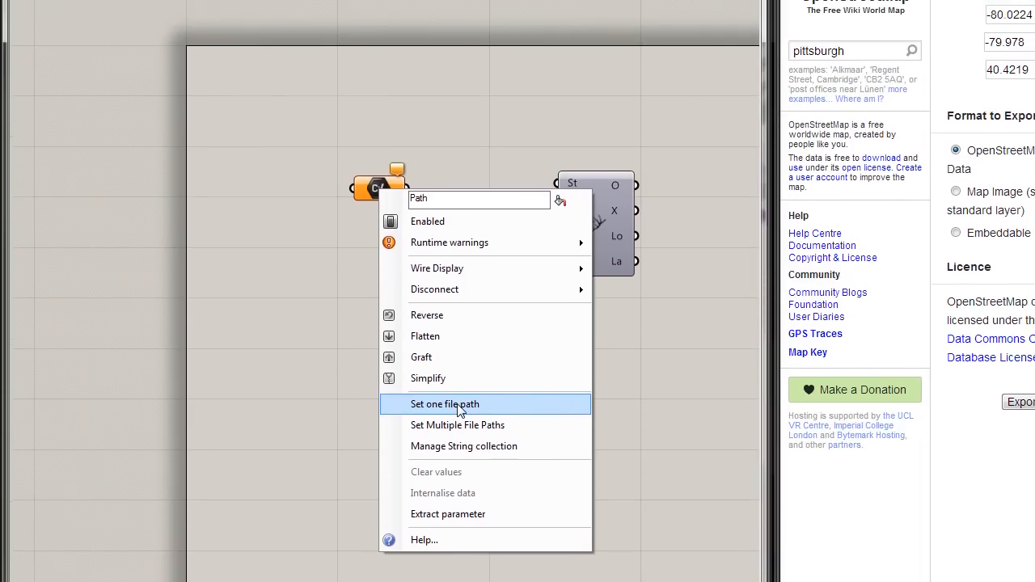
{"action": "left_click", "coordinate": [459, 315]}
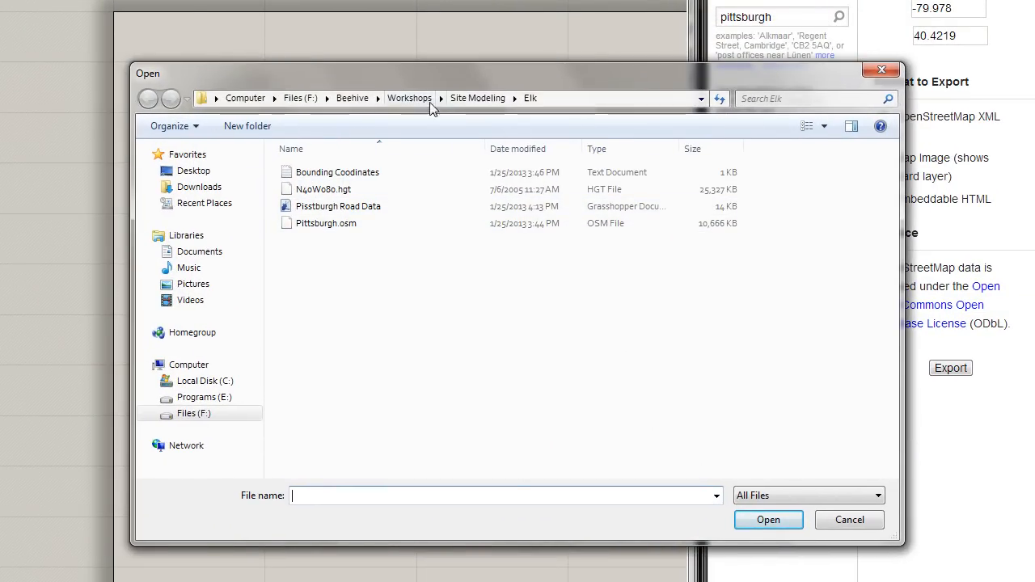
{"action": "left_click_drag", "start_coordinate": [427, 69], "coordinate": [509, 120]}
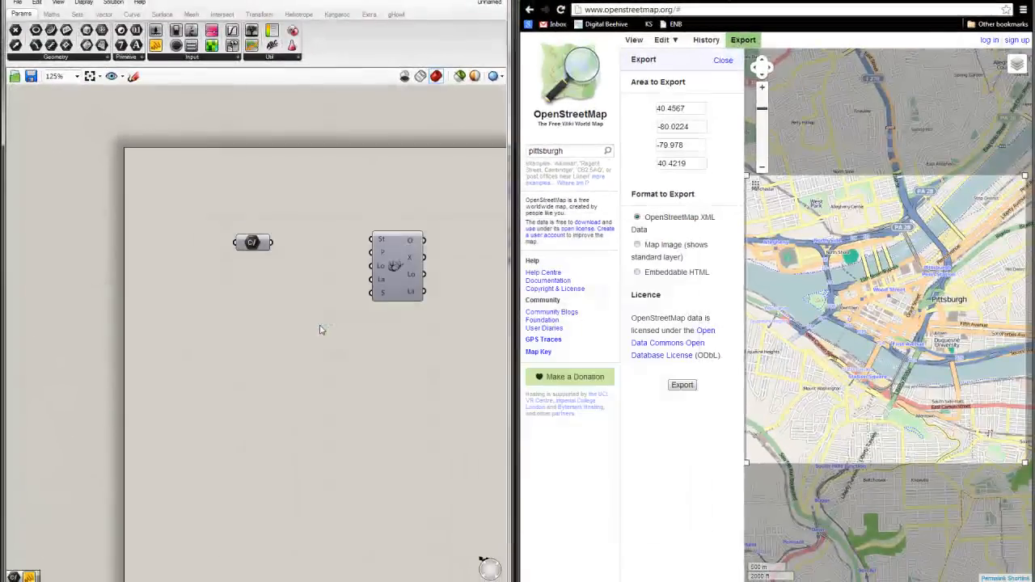
Place a panel between the File Path parameter and the Location component and wire the path through it into the P input
{"action": "right_click_drag", "start_coordinate": [288, 288], "coordinate": [199, 282]}
{"action": "left_click", "coordinate": [168, 233]}
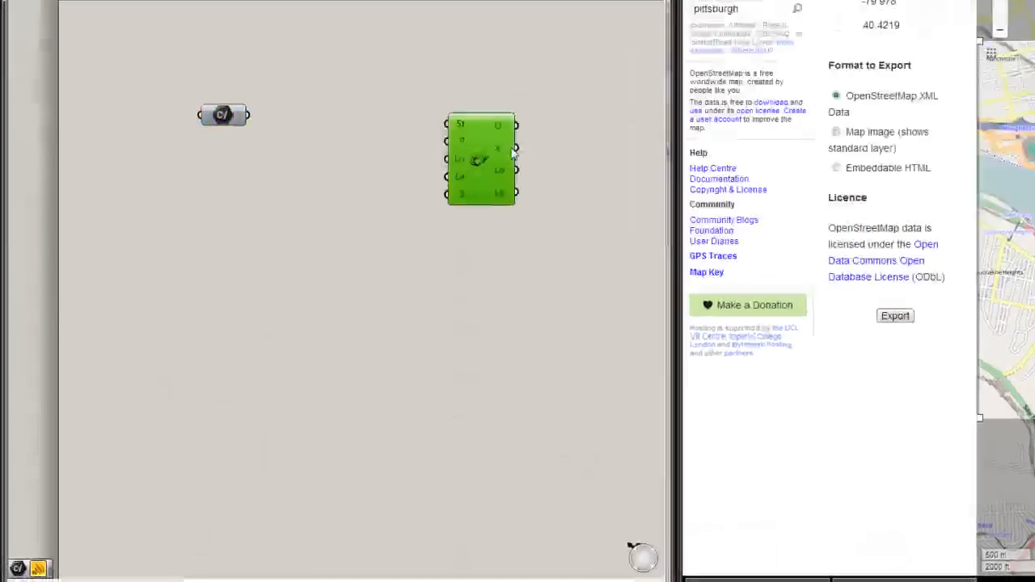
{"action": "left_click_drag", "start_coordinate": [366, 265], "coordinate": [382, 265]}
{"action": "right_click_drag", "start_coordinate": [254, 266], "coordinate": [182, 270]}
{"action": "left_click_drag", "start_coordinate": [151, 51], "coordinate": [128, 49]}
{"action": "right_click_drag", "start_coordinate": [182, 52], "coordinate": [369, 59]}
{"action": "left_click", "coordinate": [390, 47]}
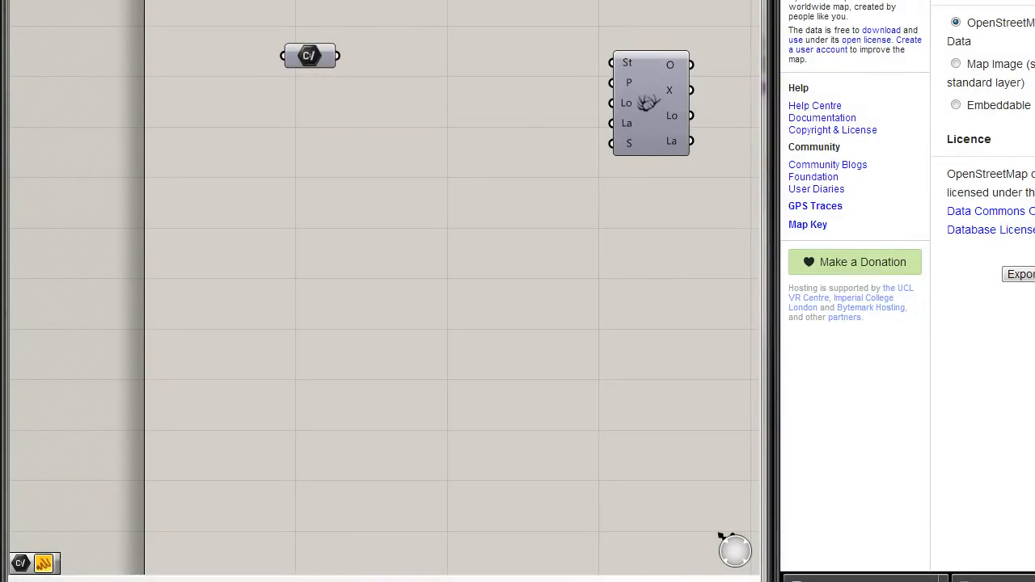
{"action": "left_click_drag", "start_coordinate": [457, 73], "coordinate": [383, 68]}
{"action": "right_click_drag", "start_coordinate": [489, 65], "coordinate": [425, 65]}
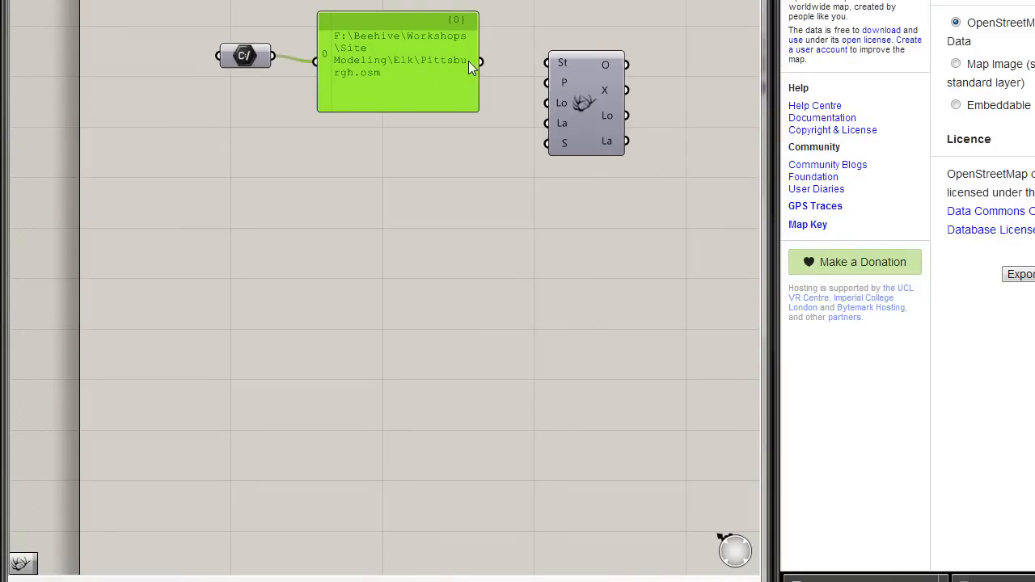
{"action": "left_click_drag", "start_coordinate": [481, 63], "coordinate": [547, 83]}
Rearrange the components and resize the panel wider and shorter so the file path fits on one line
{"action": "left_click_drag", "start_coordinate": [251, 59], "coordinate": [184, 59]}
{"action": "left_click", "coordinate": [374, 62]}
{"action": "left_click_drag", "start_coordinate": [478, 62], "coordinate": [711, 62]}
{"action": "left_click_drag", "start_coordinate": [524, 57], "coordinate": [456, 79]}
{"action": "left_click_drag", "start_coordinate": [434, 133], "coordinate": [435, 63]}
{"action": "right_click_drag", "start_coordinate": [433, 127], "coordinate": [324, 130]}
{"action": "left_click_drag", "start_coordinate": [495, 125], "coordinate": [633, 100]}
{"action": "left_click", "coordinate": [497, 118]}
{"action": "right_click_drag", "start_coordinate": [464, 142], "coordinate": [523, 56]}
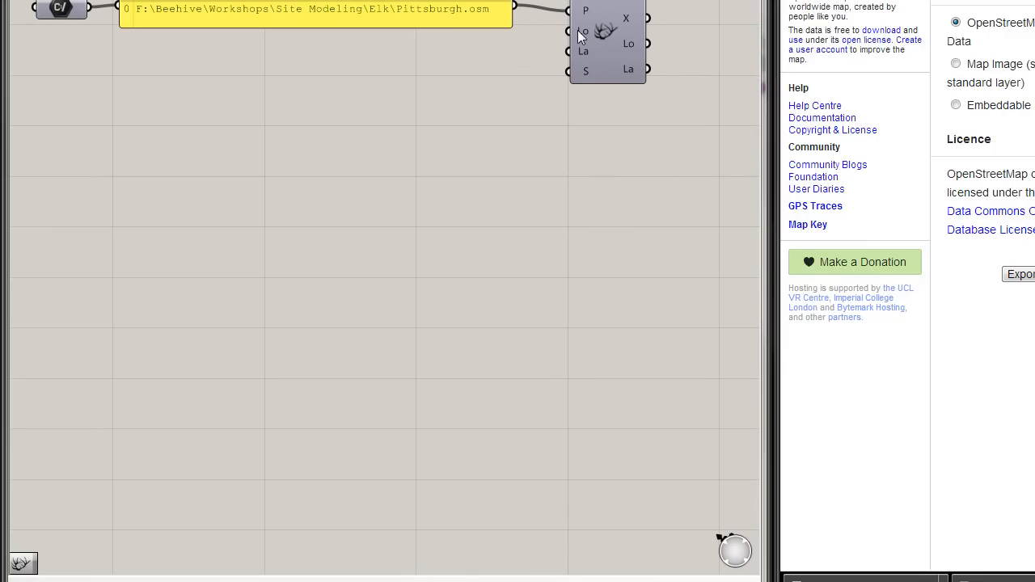
{"action": "mouse_move", "coordinate": [584, 72]}
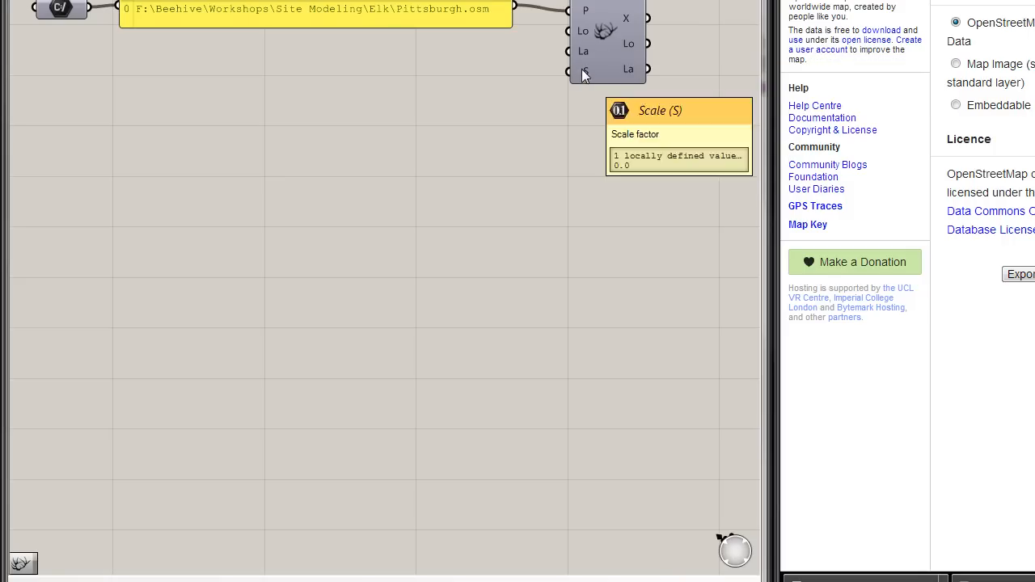
Place a Number Slider on the canvas below the file path panel
{"action": "mouse_move", "coordinate": [584, 30]}
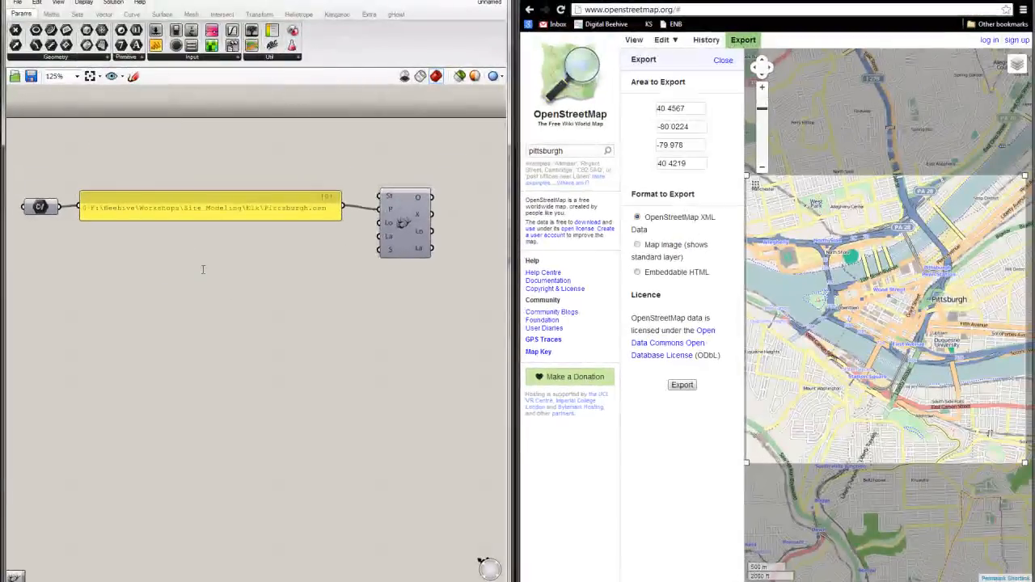
{"action": "double_click", "coordinate": [304, 101]}
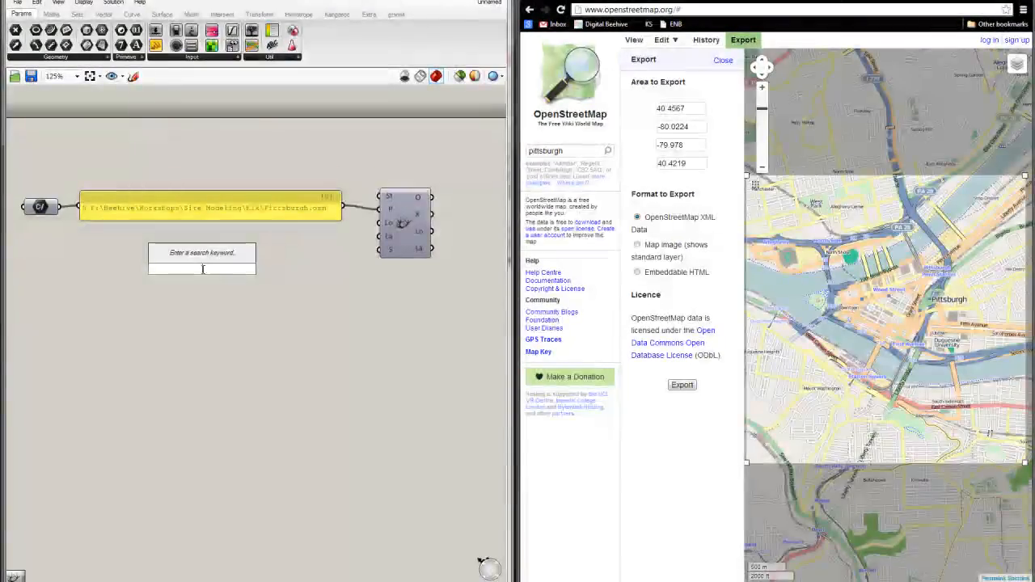
{"action": "type", "text": "slider"}
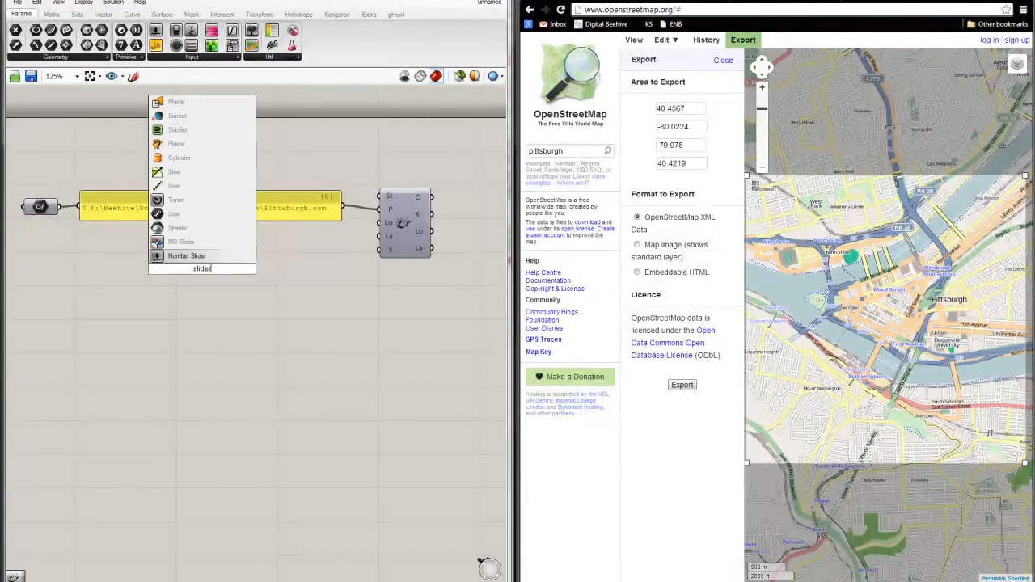
{"action": "left_click", "coordinate": [186, 258]}
{"action": "right_click_drag", "start_coordinate": [206, 283], "coordinate": [252, 290]}
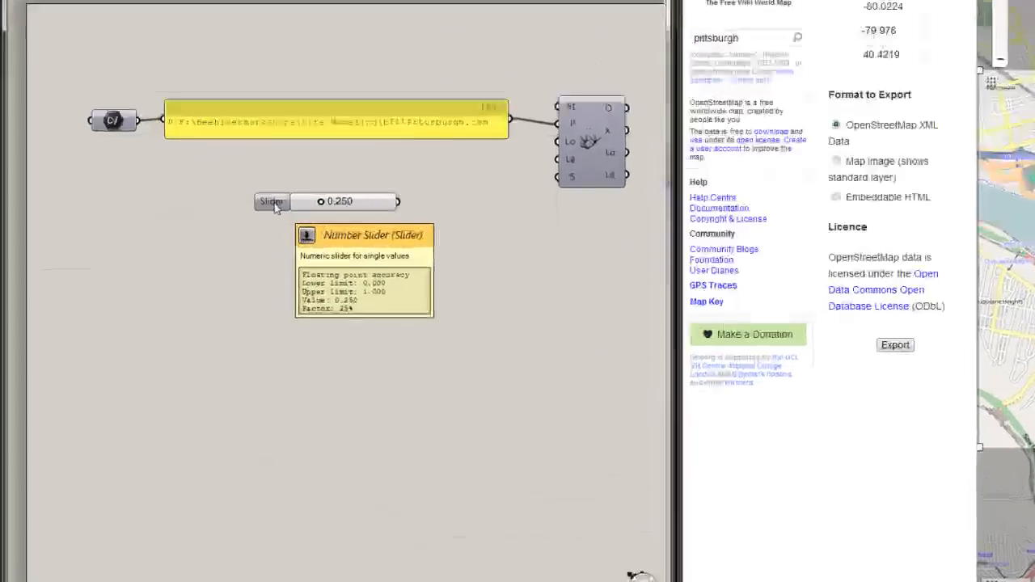
Rename the number slider to Scale and set its upper limit to 7
{"action": "double_click", "coordinate": [210, 274]}
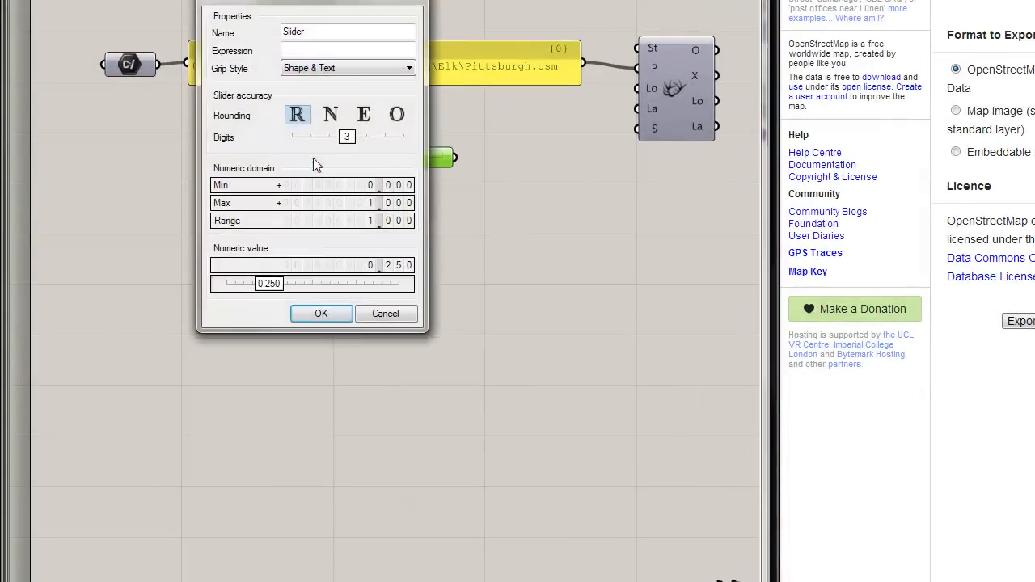
{"action": "left_click_drag", "start_coordinate": [326, 31], "coordinate": [274, 37]}
{"action": "type", "text": "S"}
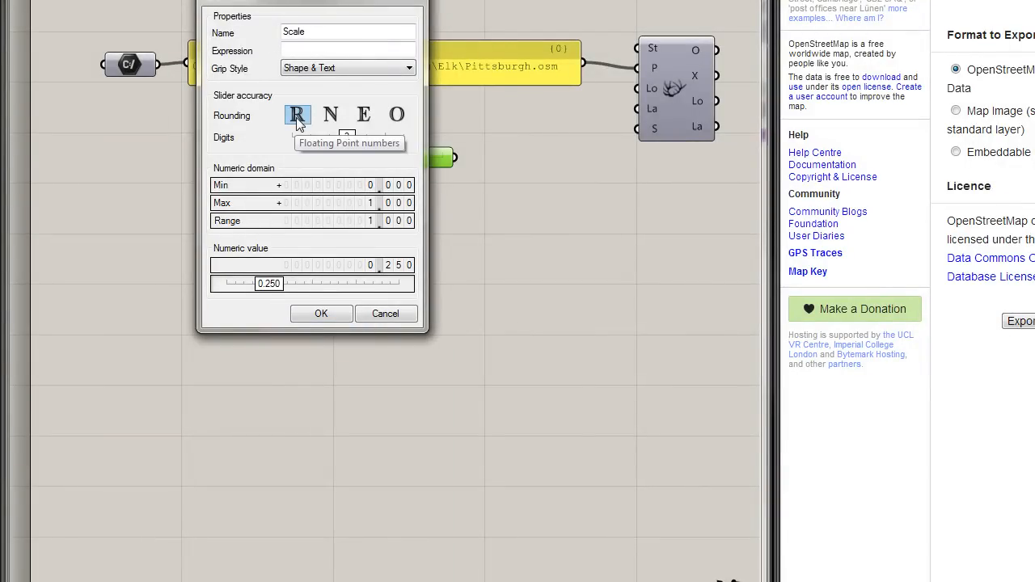
{"action": "double_click", "coordinate": [333, 203]}
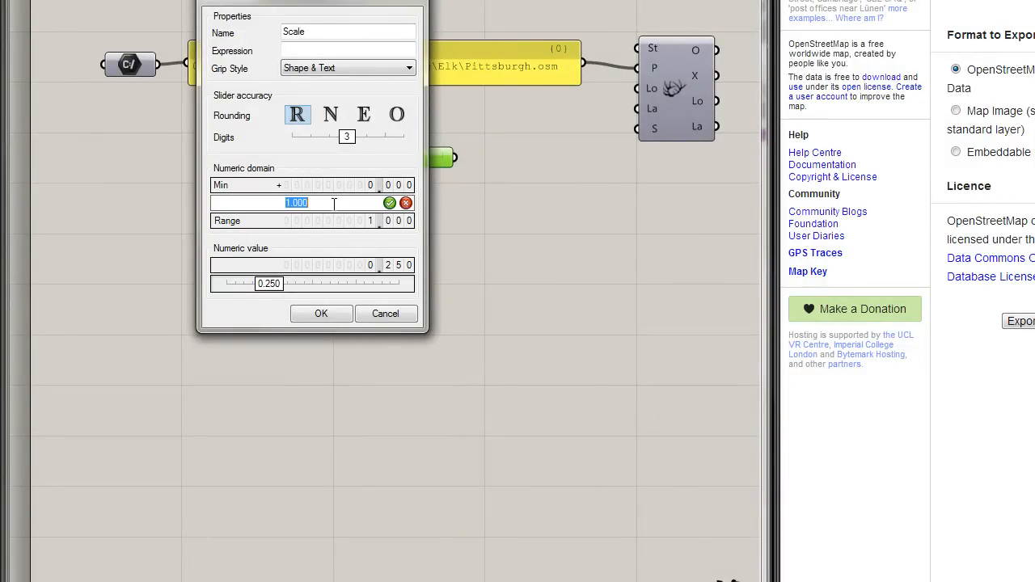
{"action": "type", "text": "7"}
{"action": "key", "text": "Return"}
{"action": "left_click", "coordinate": [321, 313]}
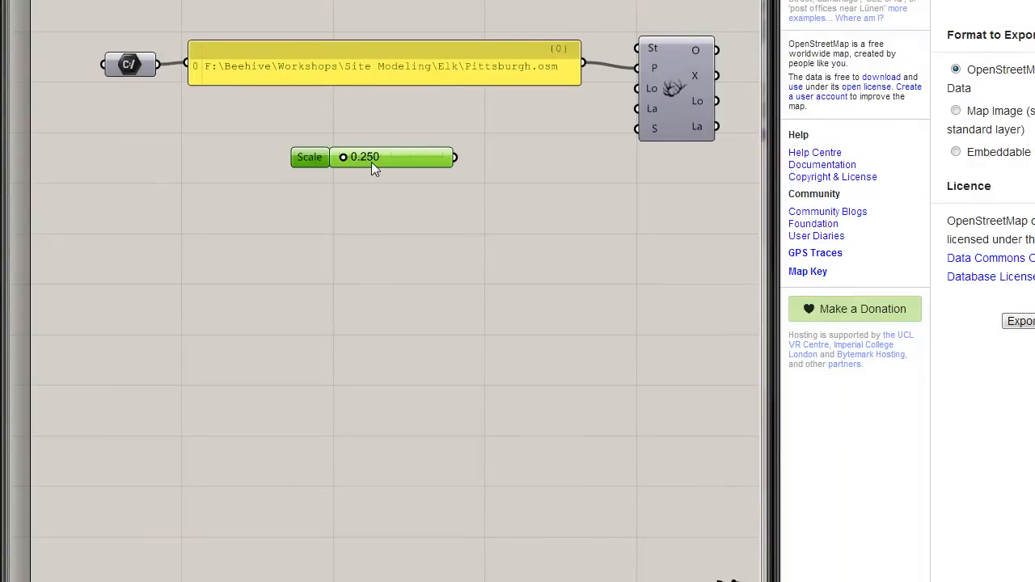
Set the Scale slider to 3 and wire it into the Location component's S input
{"action": "double_click", "coordinate": [369, 158]}
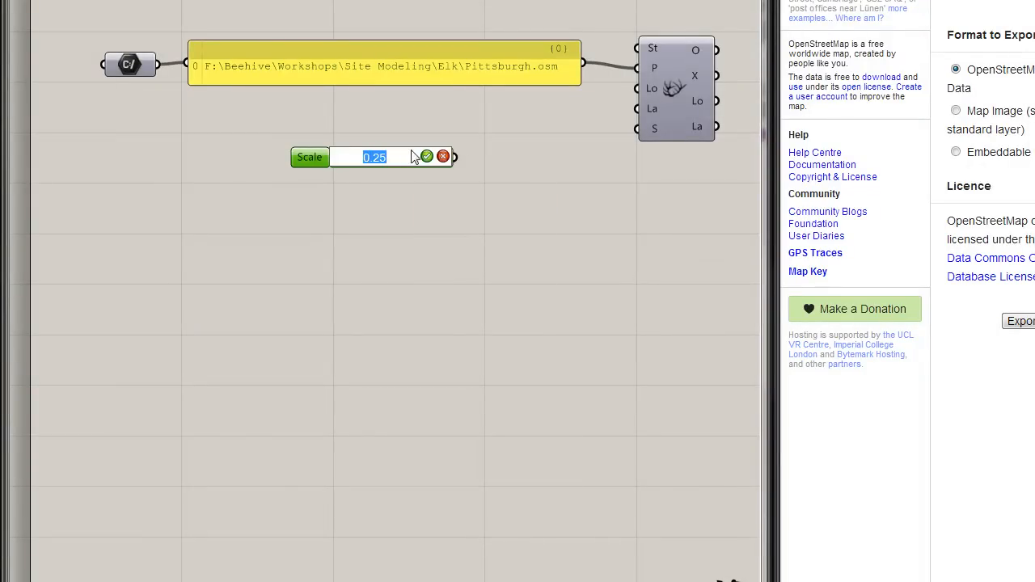
{"action": "type", "text": "3"}
{"action": "left_click", "coordinate": [427, 157]}
{"action": "left_click_drag", "start_coordinate": [455, 158], "coordinate": [638, 128]}
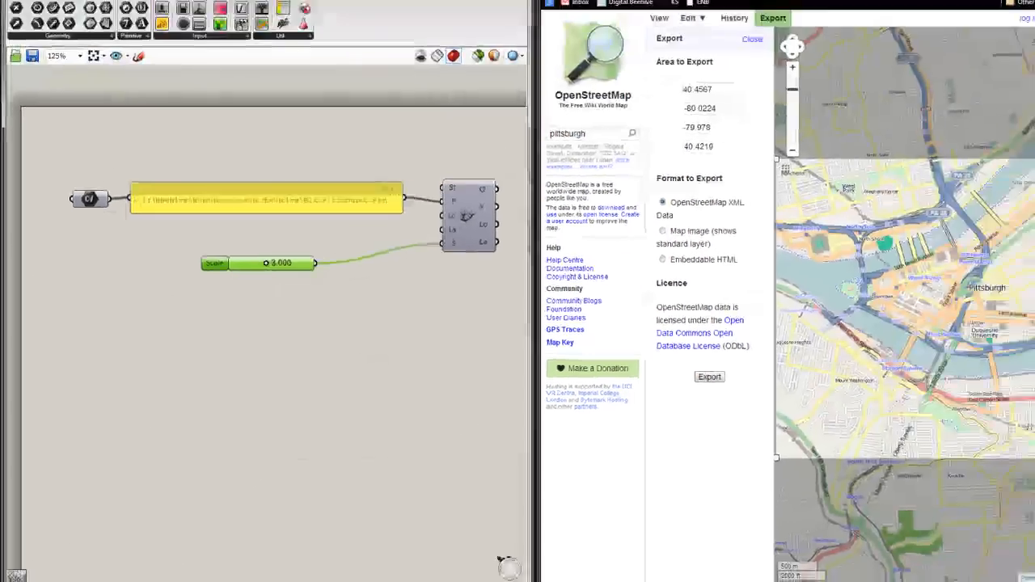
Move the Grasshopper window over the browser to expose the Rhino viewports
{"action": "left_click_drag", "start_coordinate": [192, 1], "coordinate": [681, 0]}
{"action": "scroll", "coordinate": [141, 180], "scroll_direction": "down", "scroll_amount": 10}
{"action": "scroll", "coordinate": [129, 187], "scroll_direction": "down", "scroll_amount": 5}
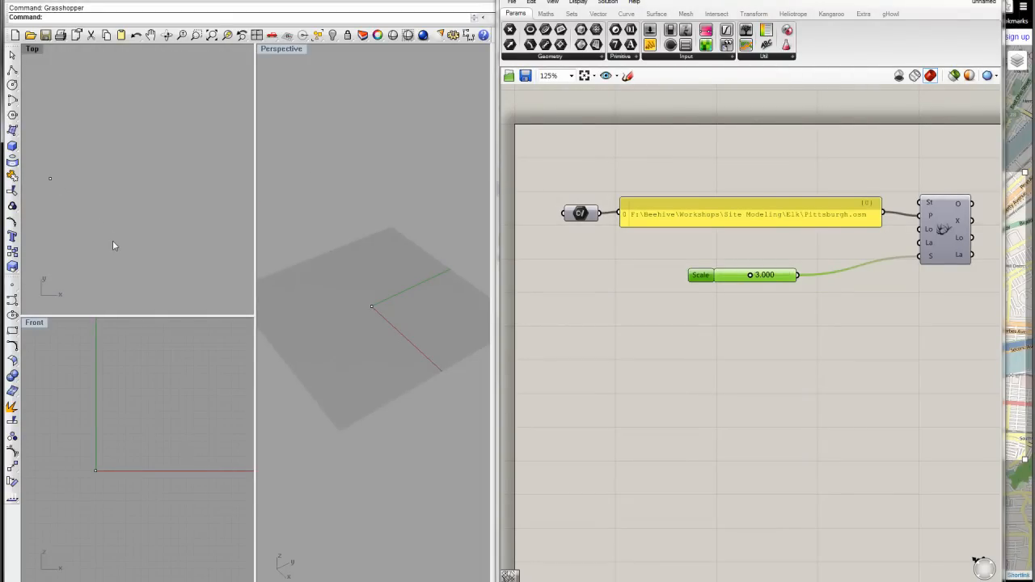
{"action": "right_click", "coordinate": [946, 228]}
{"action": "left_click", "coordinate": [871, 237]}
{"action": "right_click_drag", "start_coordinate": [851, 258], "coordinate": [690, 290]}
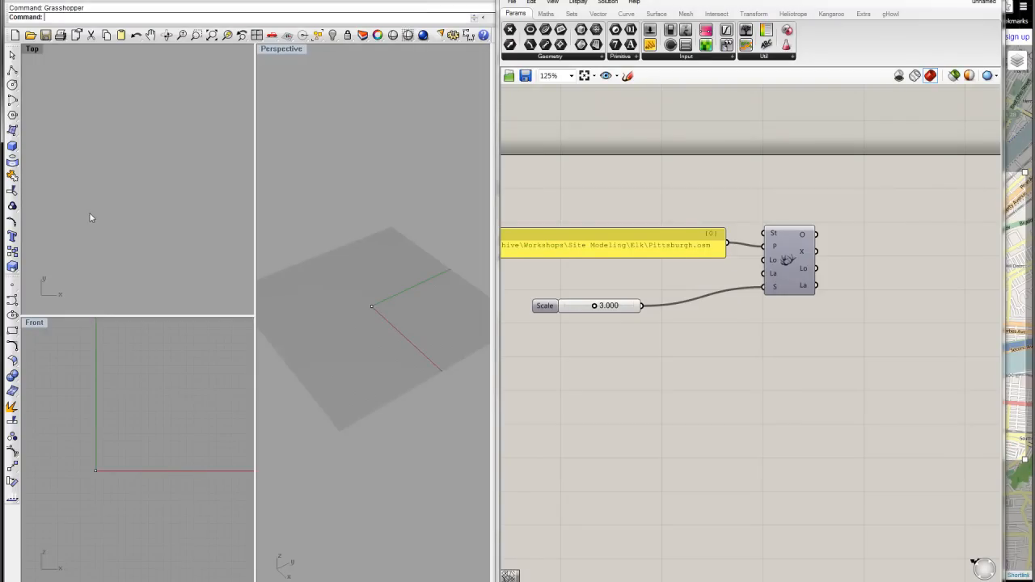
Zoom the Perspective and Top viewports of Rhino to their extents around the point at the origin
{"action": "left_click_drag", "start_coordinate": [390, 343], "coordinate": [342, 300]}
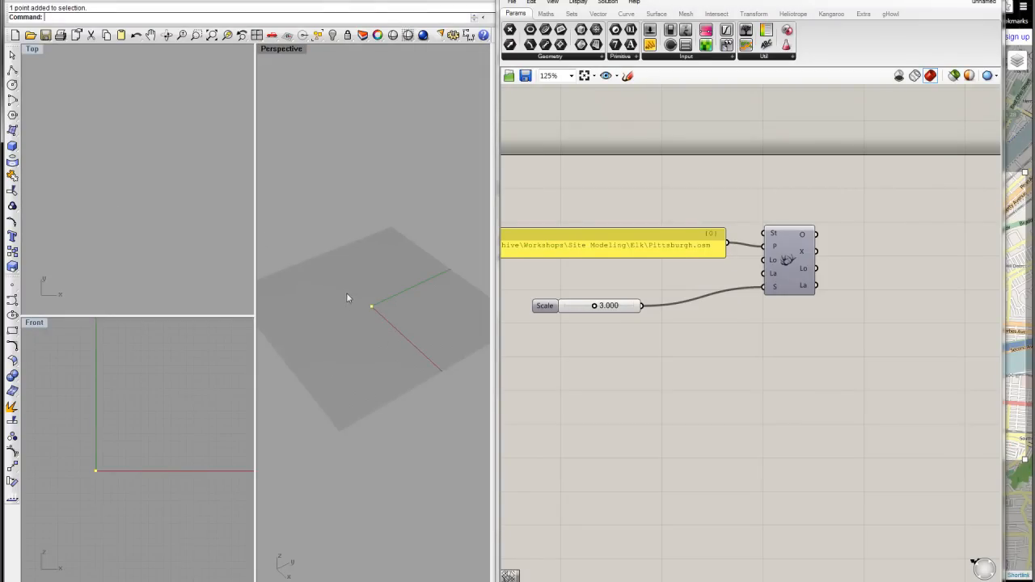
{"action": "type", "text": "Z"}
{"action": "key", "text": "Return"}
{"action": "type", "text": "e"}
{"action": "key", "text": "Return"}
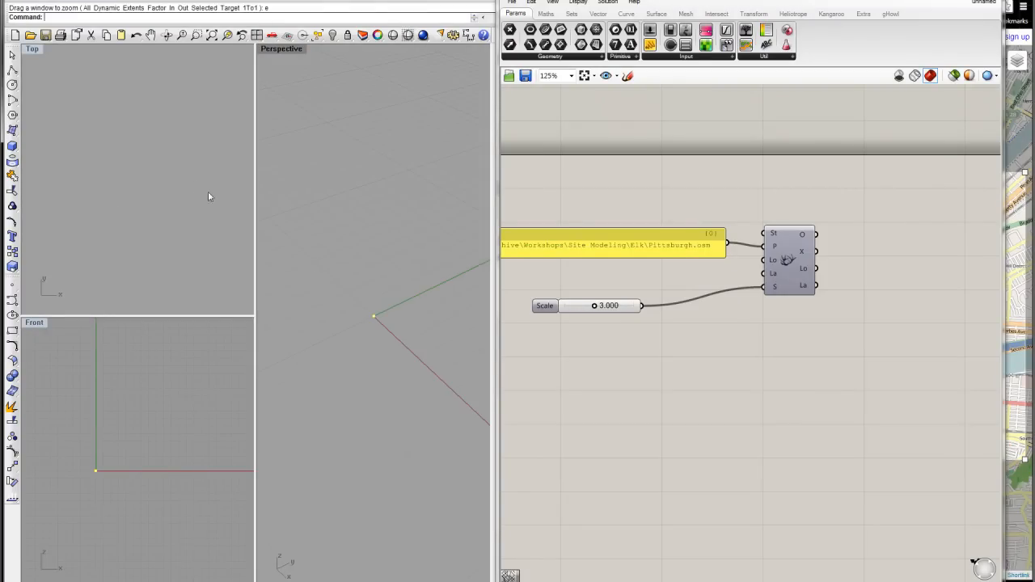
{"action": "type", "text": "z"}
{"action": "key", "text": "Return"}
{"action": "type", "text": "e"}
{"action": "key", "text": "Return"}
{"action": "right_click_drag", "start_coordinate": [162, 183], "coordinate": [140, 207]}
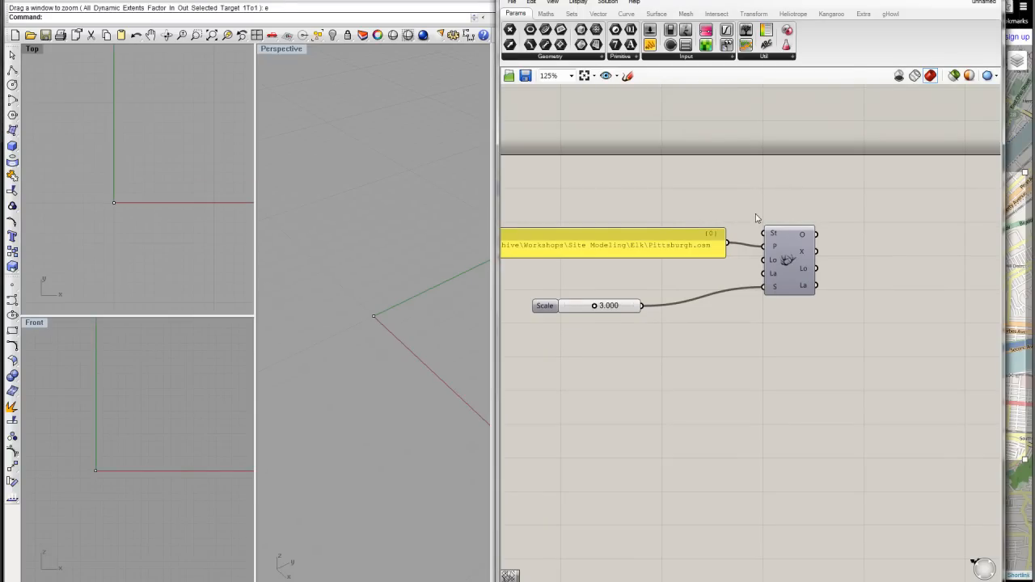
Return the Grasshopper window beside the browser and examine the Location component's OSM data, longitude domain and latitude domain outputs
{"action": "right_click_drag", "start_coordinate": [755, 215], "coordinate": [770, 225]}
{"action": "left_click_drag", "start_coordinate": [768, 0], "coordinate": [277, 0]}
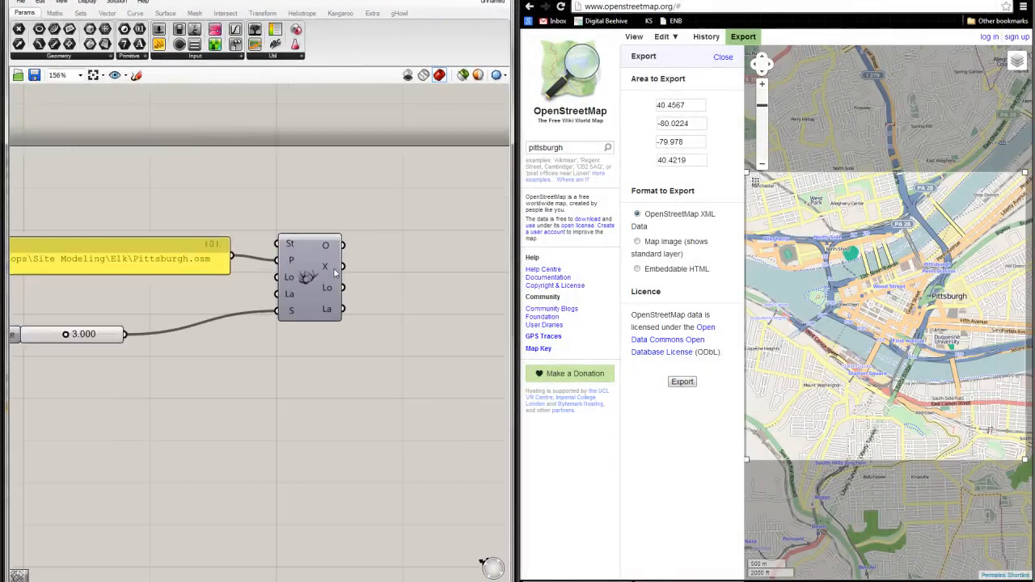
{"action": "scroll", "coordinate": [328, 252], "scroll_direction": "up", "scroll_amount": 2}
{"action": "mouse_move", "coordinate": [327, 249]}
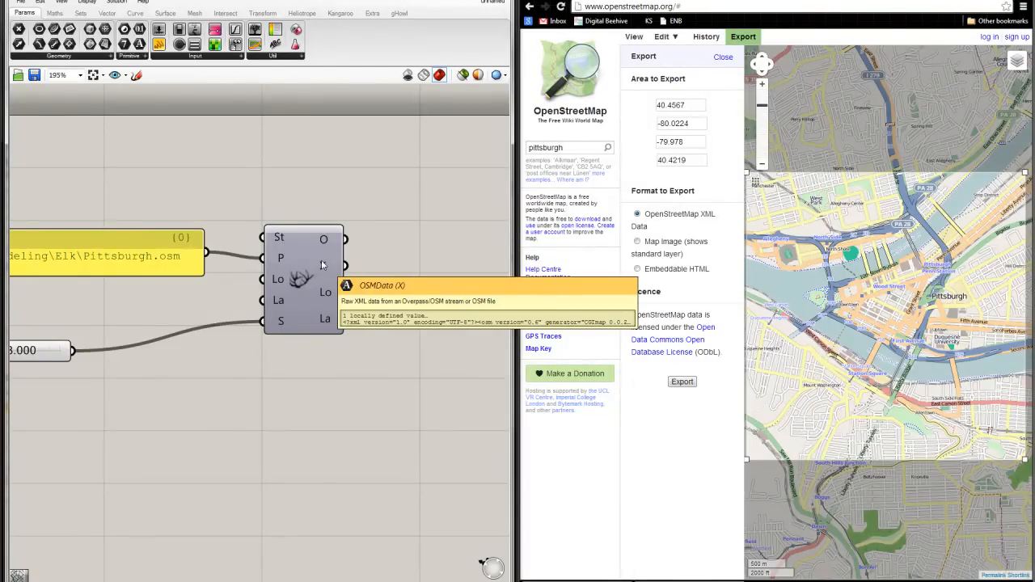
{"action": "mouse_move", "coordinate": [330, 298]}
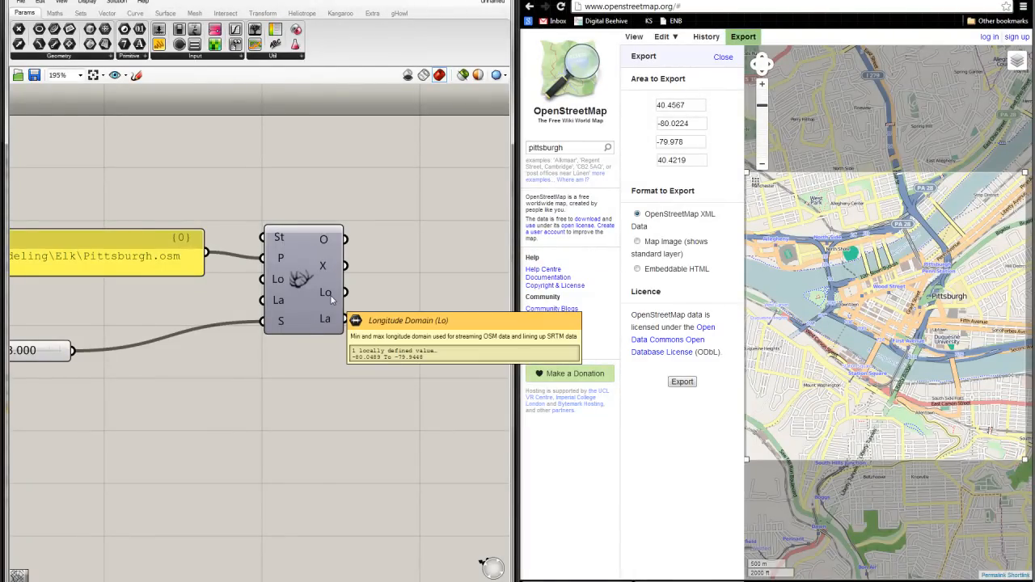
{"action": "mouse_move", "coordinate": [330, 326]}
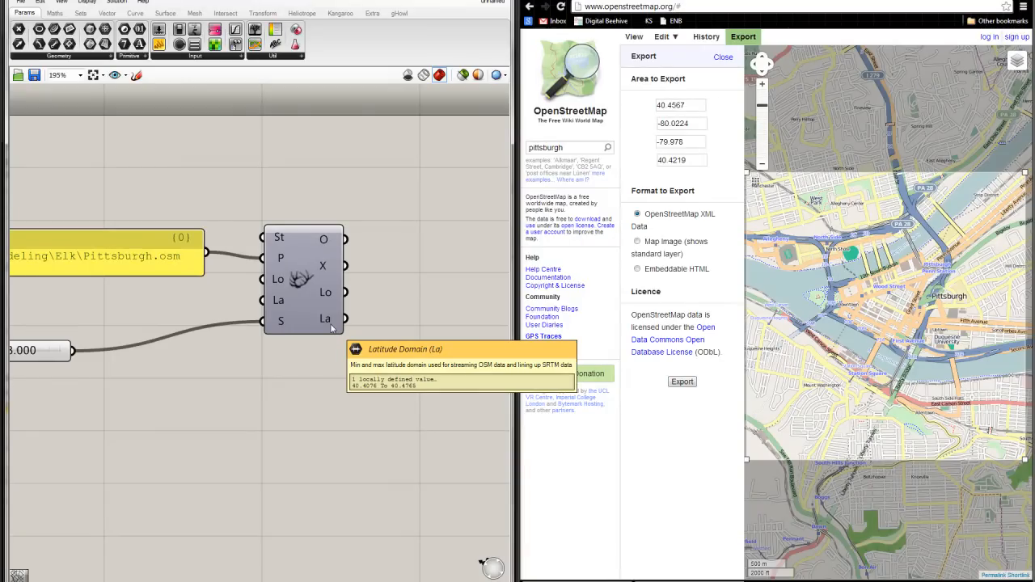
{"action": "scroll", "coordinate": [336, 340], "scroll_direction": "down", "scroll_amount": 3}
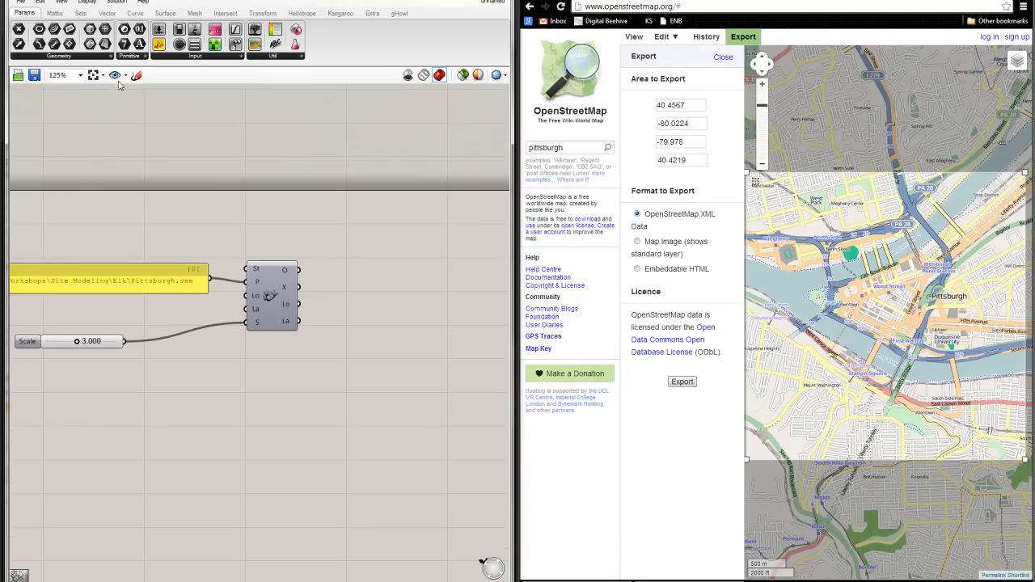
Place Elk's Highways, MajorRoads, MinorRoads and WaterWays components in a column beside the Location component's outputs
{"action": "left_click", "coordinate": [372, 13]}
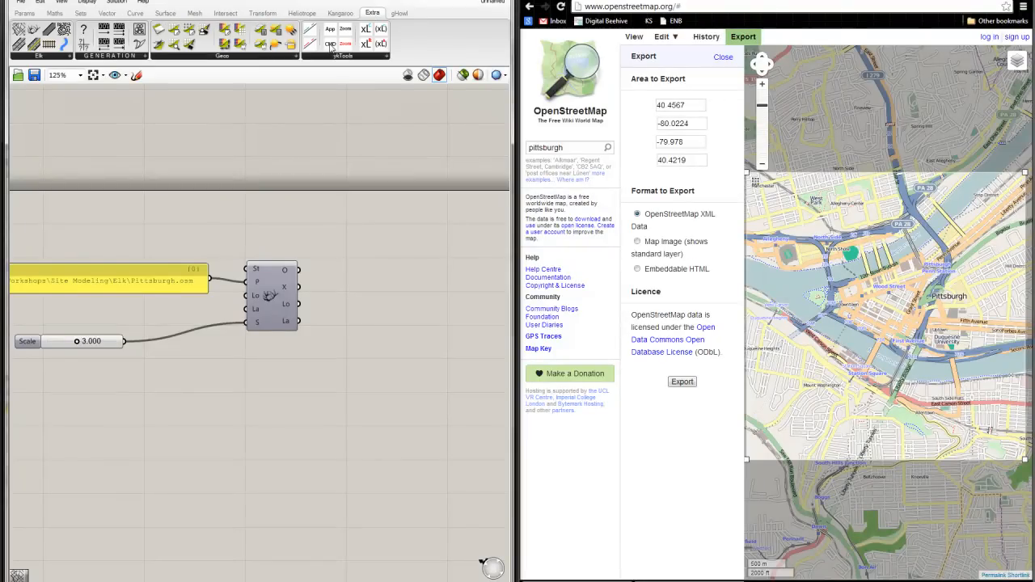
{"action": "left_click", "coordinate": [57, 59]}
{"action": "left_click_drag", "start_coordinate": [47, 91], "coordinate": [358, 252]}
{"action": "left_click", "coordinate": [51, 58]}
{"action": "left_click_drag", "start_coordinate": [46, 108], "coordinate": [365, 334]}
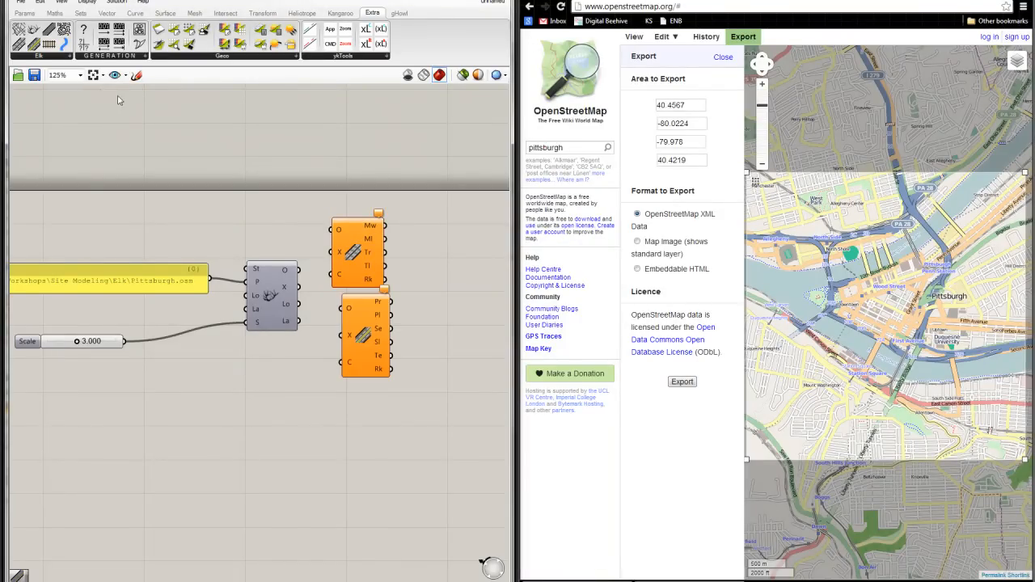
{"action": "left_click", "coordinate": [47, 61]}
{"action": "left_click_drag", "start_coordinate": [54, 131], "coordinate": [365, 417]}
{"action": "left_click", "coordinate": [51, 58]}
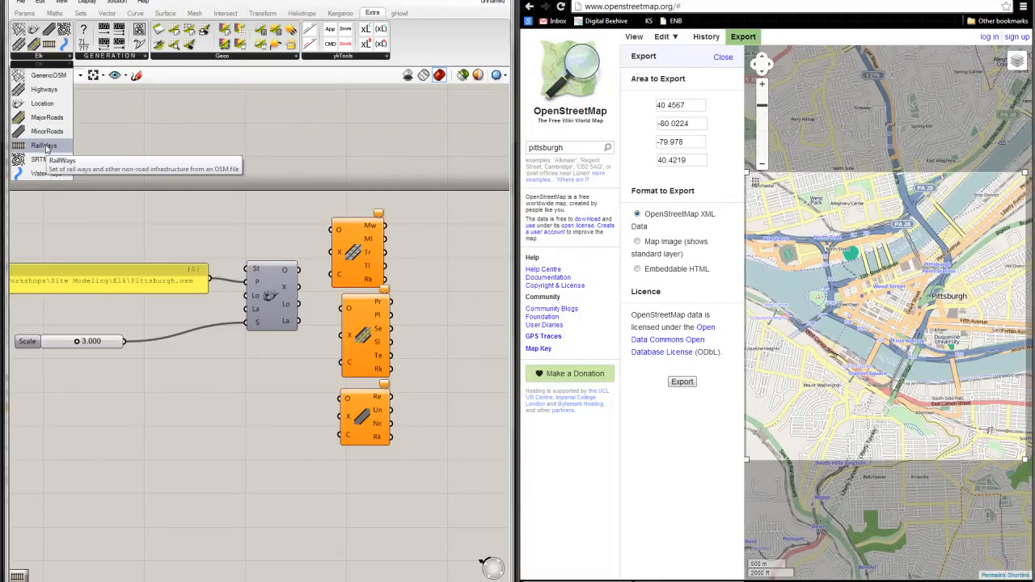
{"action": "left_click_drag", "start_coordinate": [46, 177], "coordinate": [350, 418]}
Distribute the four road and water components evenly and align them vertically in one column
{"action": "left_click_drag", "start_coordinate": [402, 438], "coordinate": [313, 121]}
{"action": "right_click_drag", "start_coordinate": [376, 137], "coordinate": [353, 176]}
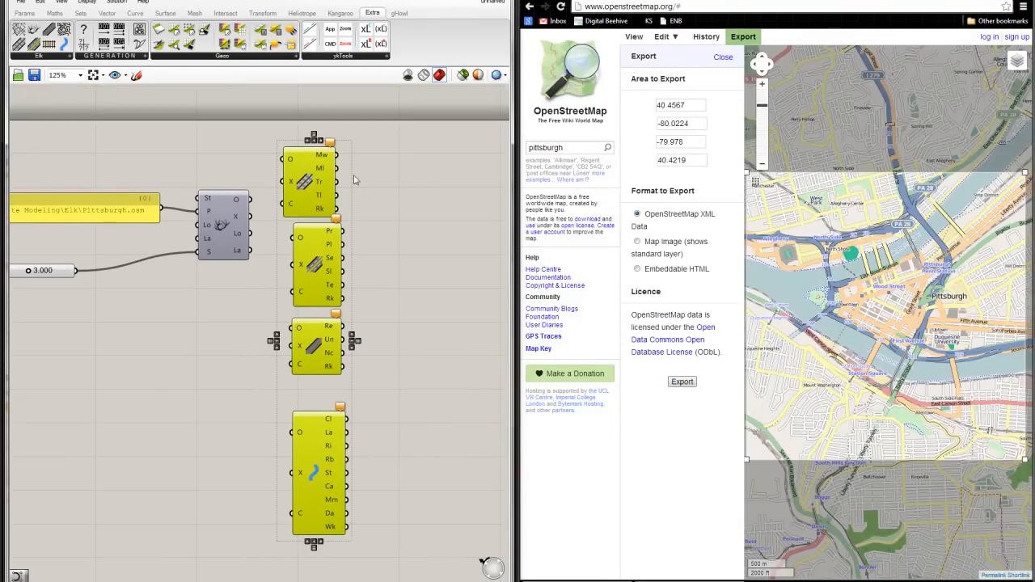
{"action": "left_click", "coordinate": [315, 139]}
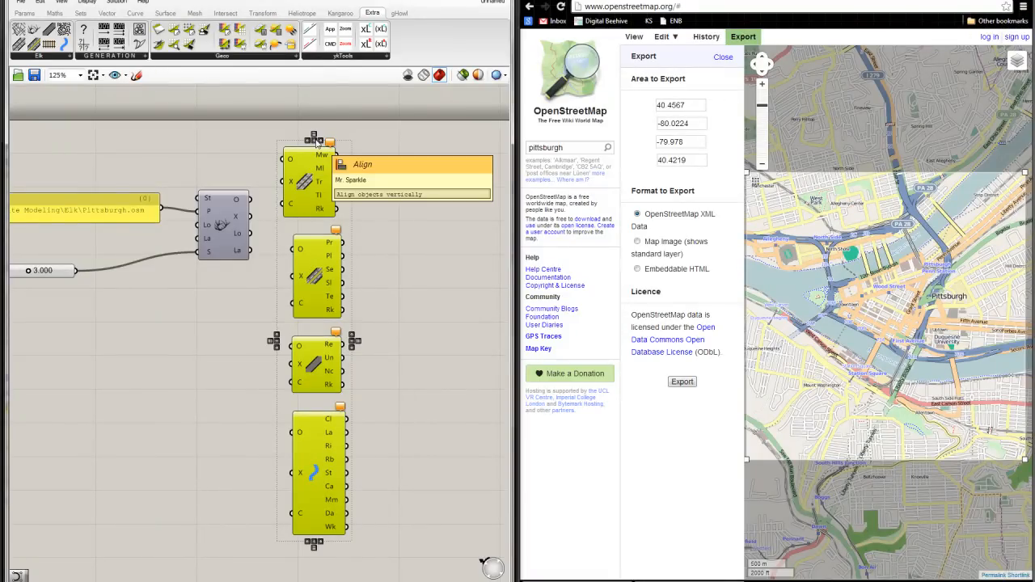
{"action": "left_click", "coordinate": [316, 142]}
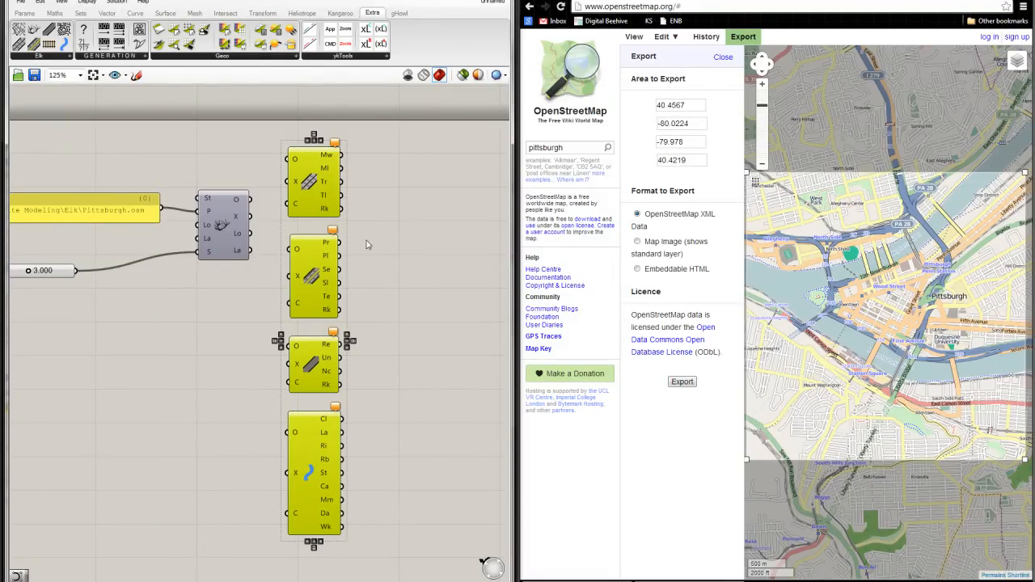
{"action": "left_click_drag", "start_coordinate": [320, 198], "coordinate": [358, 250]}
{"action": "left_click", "coordinate": [294, 203]}
Wire the Location component's O and X outputs into the matching inputs of the Highways component
{"action": "right_click_drag", "start_coordinate": [313, 179], "coordinate": [185, 196]}
{"action": "scroll", "coordinate": [320, 169], "scroll_direction": "down", "scroll_amount": 1}
{"action": "scroll", "coordinate": [327, 194], "scroll_direction": "up", "scroll_amount": 1}
{"action": "scroll", "coordinate": [146, 183], "scroll_direction": "up", "scroll_amount": 1}
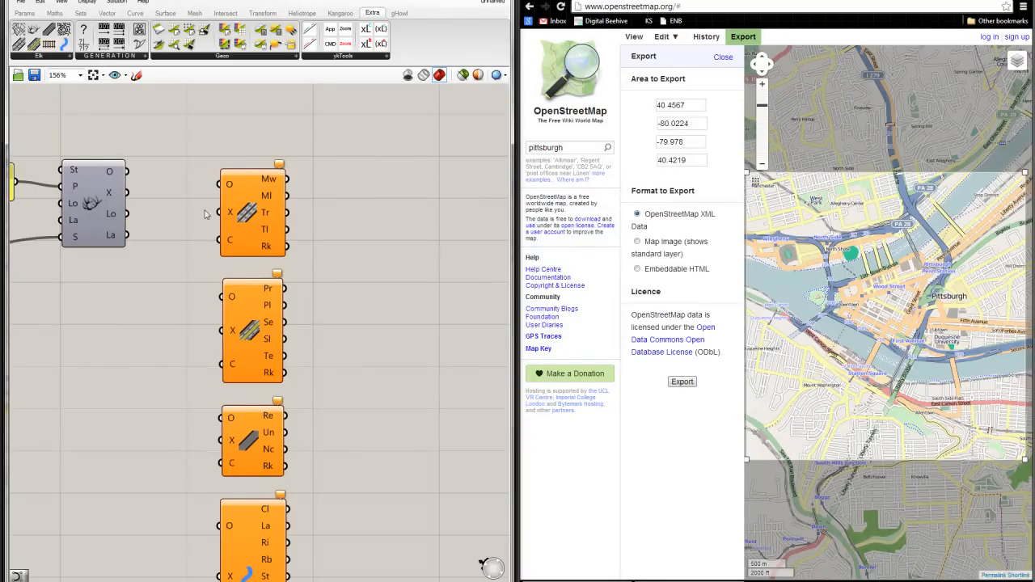
{"action": "left_click_drag", "start_coordinate": [127, 171], "coordinate": [219, 187]}
{"action": "left_click_drag", "start_coordinate": [127, 193], "coordinate": [218, 212]}
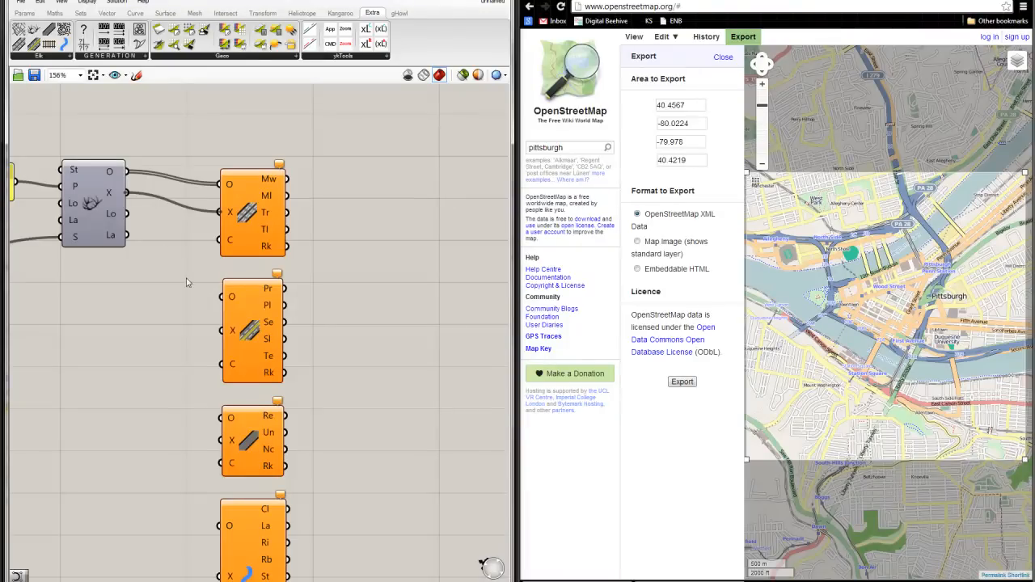
Wire the Location component's O and X outputs into the matching inputs of MajorRoads, MinorRoads and WaterWays
{"action": "scroll", "coordinate": [204, 243], "scroll_direction": "down", "scroll_amount": 2}
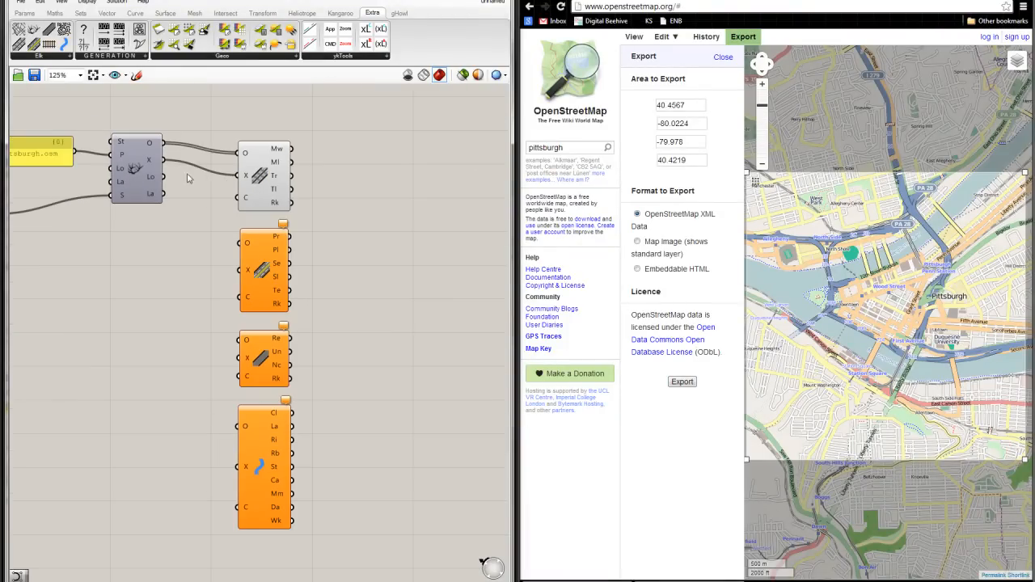
{"action": "left_click_drag", "start_coordinate": [164, 143], "coordinate": [241, 242]}
{"action": "left_click_drag", "start_coordinate": [162, 159], "coordinate": [241, 270]}
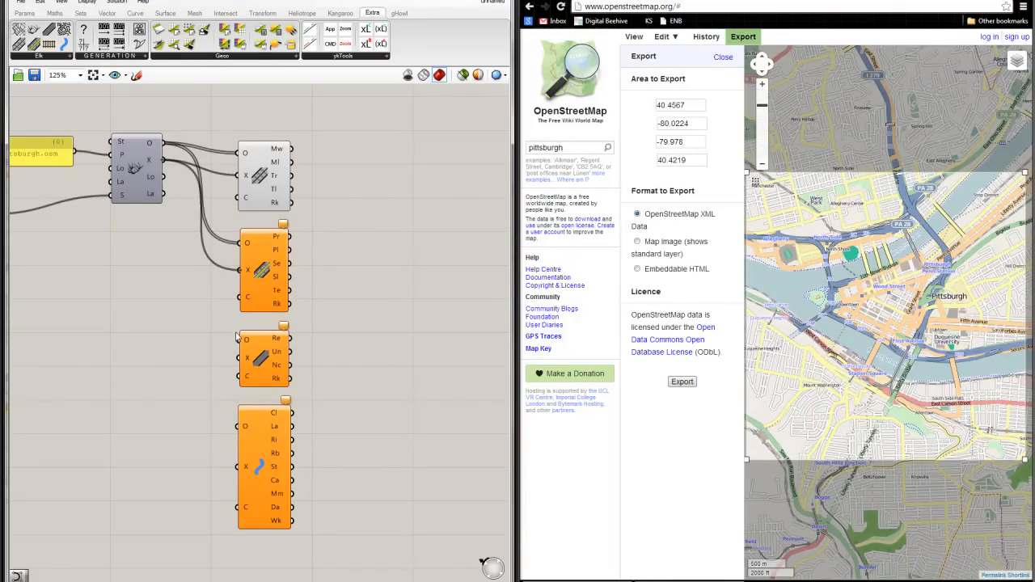
{"action": "mouse_move", "coordinate": [239, 339]}
{"action": "left_mouse_down"}
{"action": "mouse_move", "coordinate": [163, 143]}
{"action": "mouse_move", "coordinate": [241, 357]}
{"action": "left_mouse_up"}
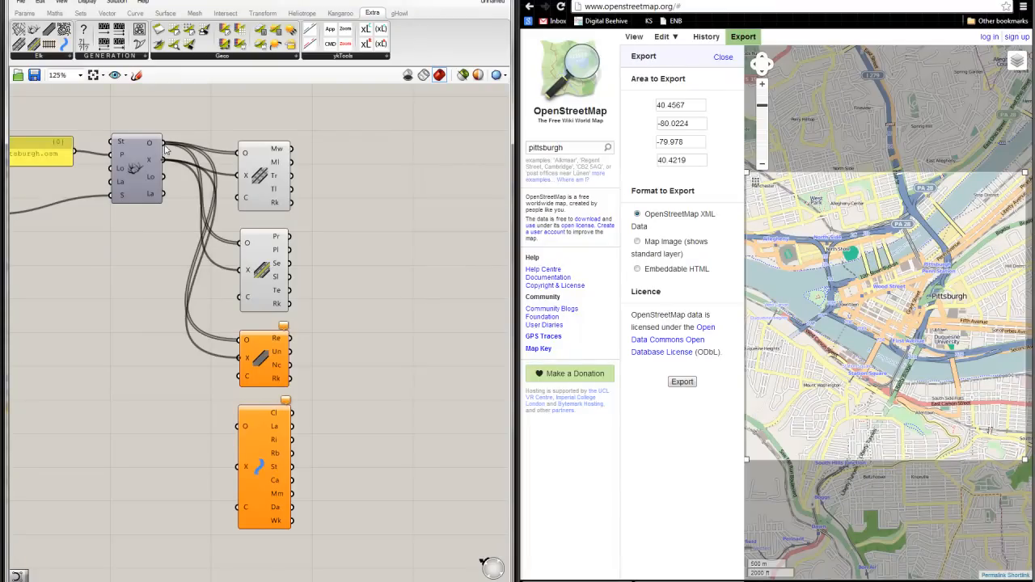
{"action": "left_click_drag", "start_coordinate": [163, 144], "coordinate": [244, 426]}
{"action": "left_click_drag", "start_coordinate": [163, 159], "coordinate": [243, 466]}
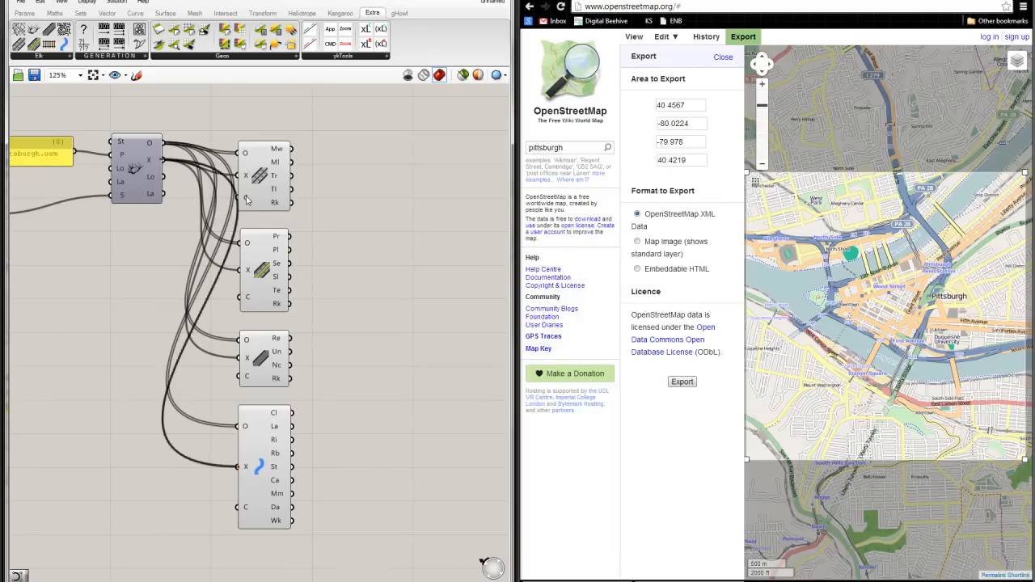
Examine the Highways component's C input and its Trunks and Trunk Links outputs
{"action": "mouse_move", "coordinate": [247, 200]}
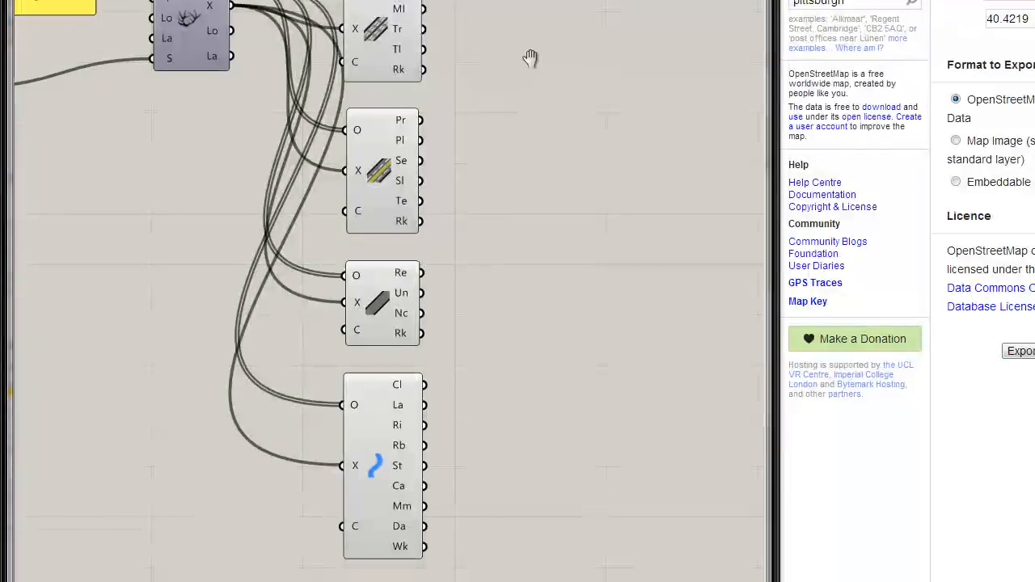
{"action": "mouse_move", "coordinate": [392, 0]}
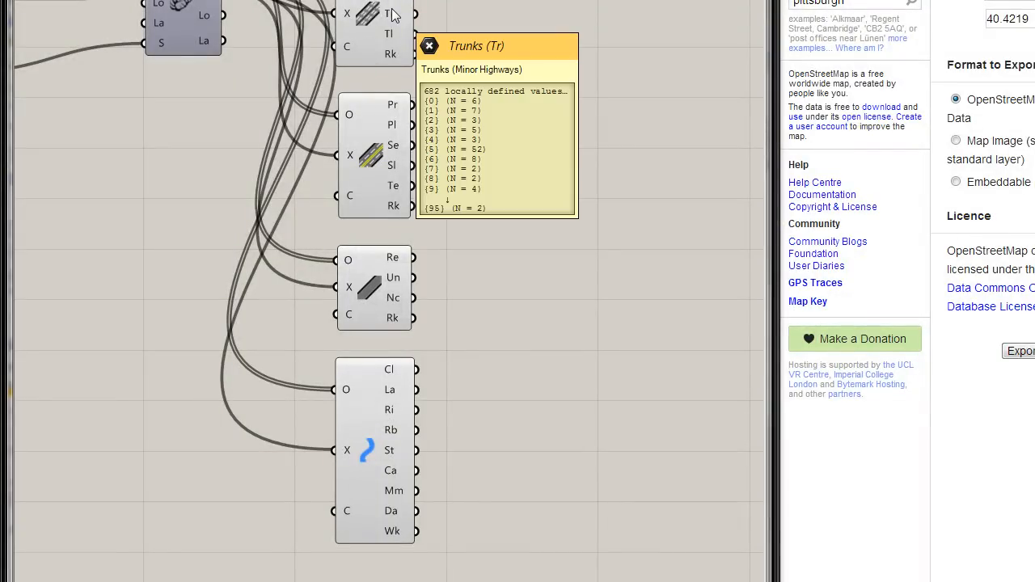
{"action": "mouse_move", "coordinate": [394, 32]}
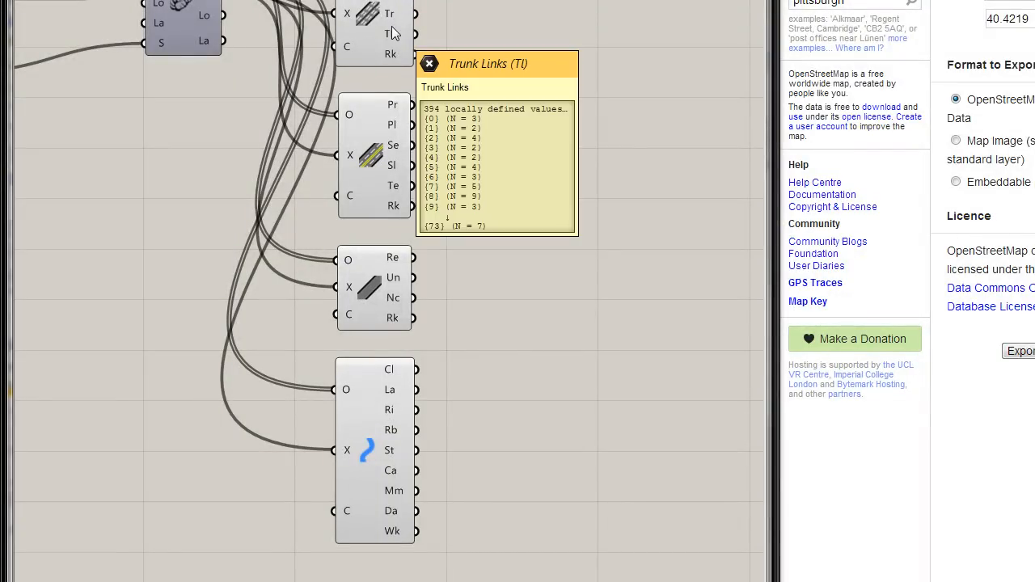
Maximize the Top viewport in Rhino and frame the imported Pittsburgh map points
{"action": "mouse_move", "coordinate": [391, 53]}
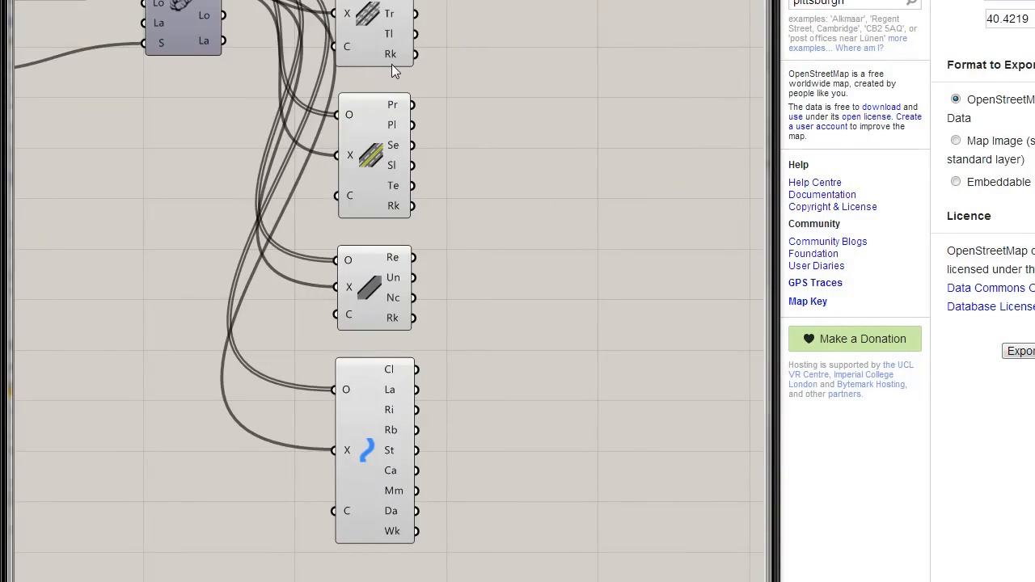
{"action": "right_click_drag", "start_coordinate": [477, 105], "coordinate": [445, 151]}
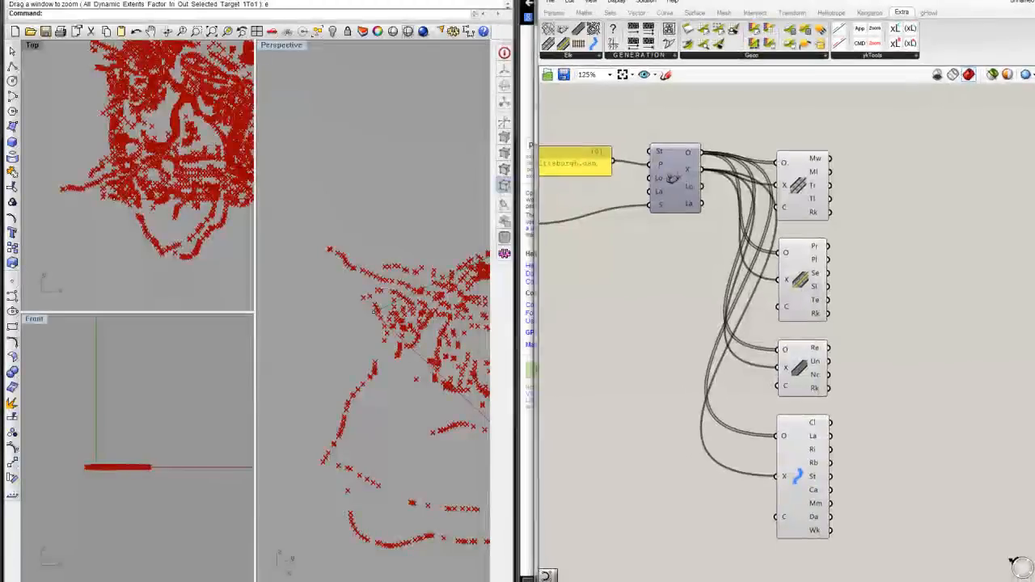
{"action": "right_click_drag", "start_coordinate": [94, 61], "coordinate": [50, 73]}
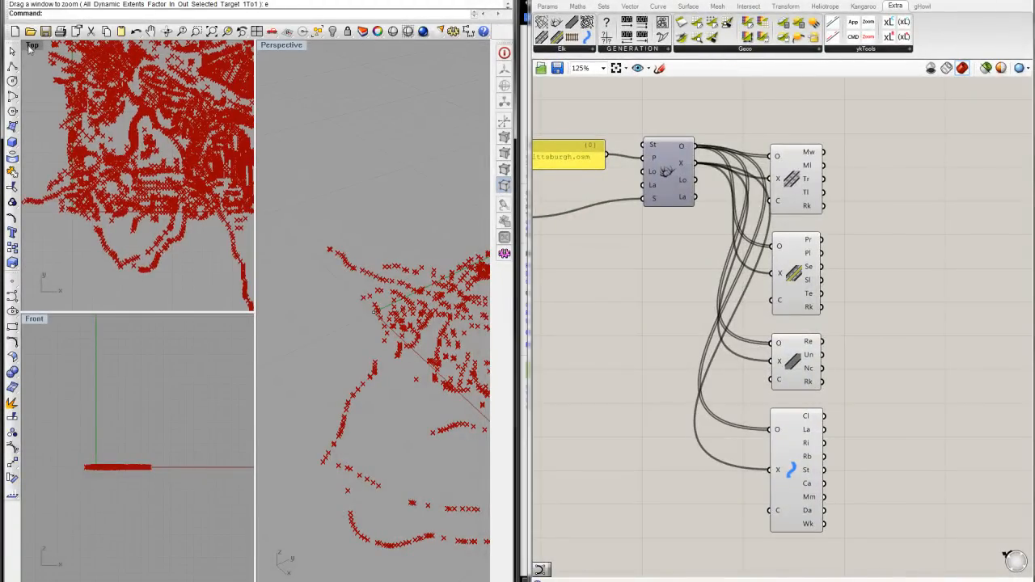
{"action": "double_click", "coordinate": [30, 49]}
{"action": "right_click_drag", "start_coordinate": [281, 204], "coordinate": [231, 332]}
{"action": "scroll", "coordinate": [270, 242], "scroll_direction": "down", "scroll_amount": 8}
{"action": "scroll", "coordinate": [230, 333], "scroll_direction": "up", "scroll_amount": 6}
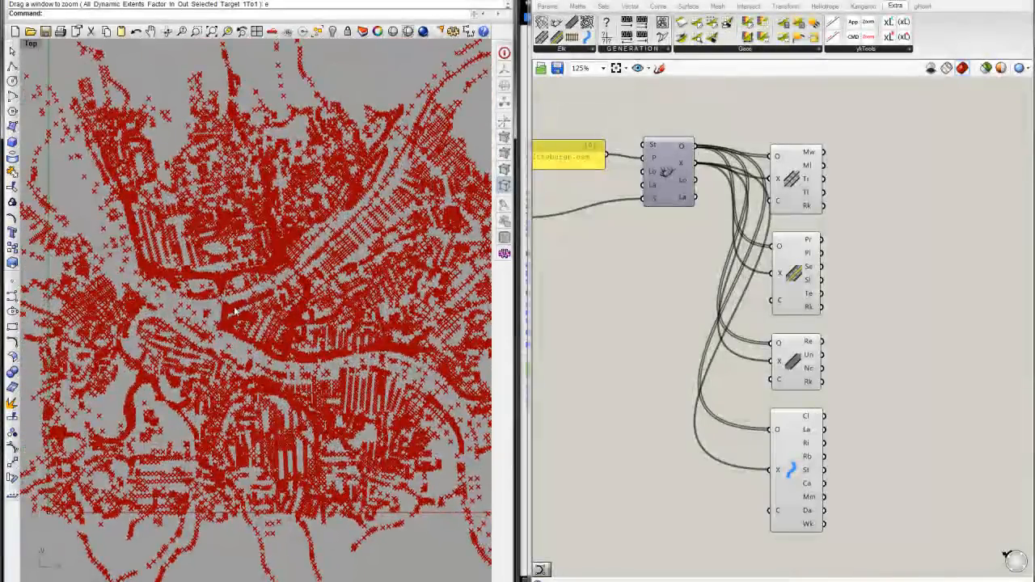
Examine the street and river patterns in the Top view's point cloud, both in detail and as a whole
{"action": "scroll", "coordinate": [235, 311], "scroll_direction": "up", "scroll_amount": 8}
{"action": "right_click_drag", "start_coordinate": [234, 336], "coordinate": [188, 300]}
{"action": "scroll", "coordinate": [243, 315], "scroll_direction": "down", "scroll_amount": 12}
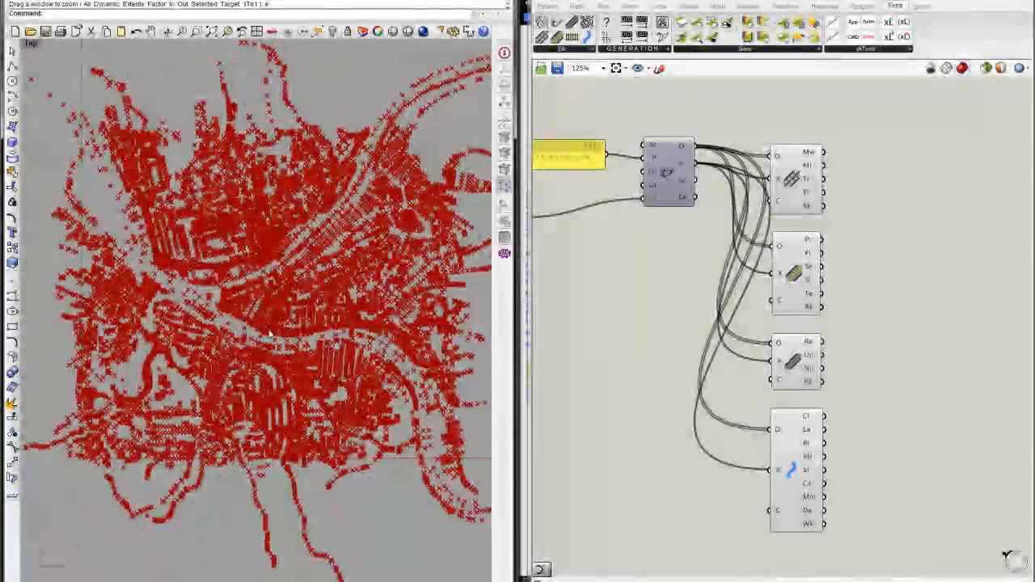
{"action": "scroll", "coordinate": [232, 295], "scroll_direction": "up", "scroll_amount": 10}
{"action": "scroll", "coordinate": [268, 302], "scroll_direction": "down", "scroll_amount": 4}
{"action": "right_click_drag", "start_coordinate": [268, 303], "coordinate": [266, 388]}
{"action": "scroll", "coordinate": [290, 344], "scroll_direction": "down", "scroll_amount": 6}
{"action": "scroll", "coordinate": [253, 367], "scroll_direction": "up", "scroll_amount": 3}
{"action": "scroll", "coordinate": [263, 380], "scroll_direction": "down", "scroll_amount": 5}
{"action": "scroll", "coordinate": [235, 267], "scroll_direction": "up", "scroll_amount": 4}
{"action": "scroll", "coordinate": [236, 269], "scroll_direction": "down", "scroll_amount": 4}
{"action": "scroll", "coordinate": [237, 269], "scroll_direction": "up", "scroll_amount": 3}
{"action": "scroll", "coordinate": [237, 269], "scroll_direction": "down", "scroll_amount": 3}
{"action": "scroll", "coordinate": [237, 269], "scroll_direction": "up", "scroll_amount": 6}
{"action": "scroll", "coordinate": [236, 269], "scroll_direction": "down", "scroll_amount": 4}
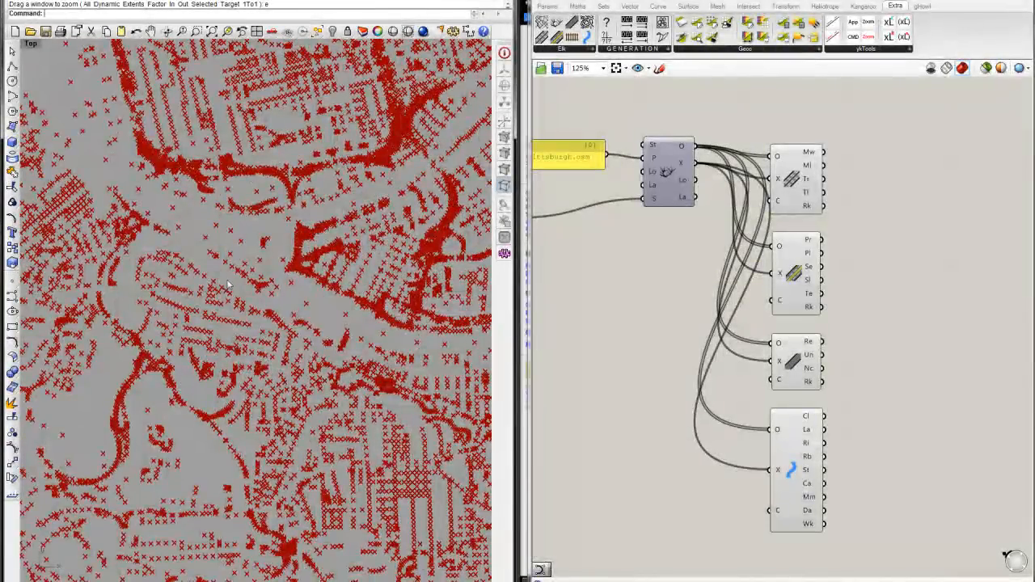
{"action": "scroll", "coordinate": [236, 269], "scroll_direction": "down", "scroll_amount": 3}
{"action": "scroll", "coordinate": [220, 331], "scroll_direction": "up", "scroll_amount": 3}
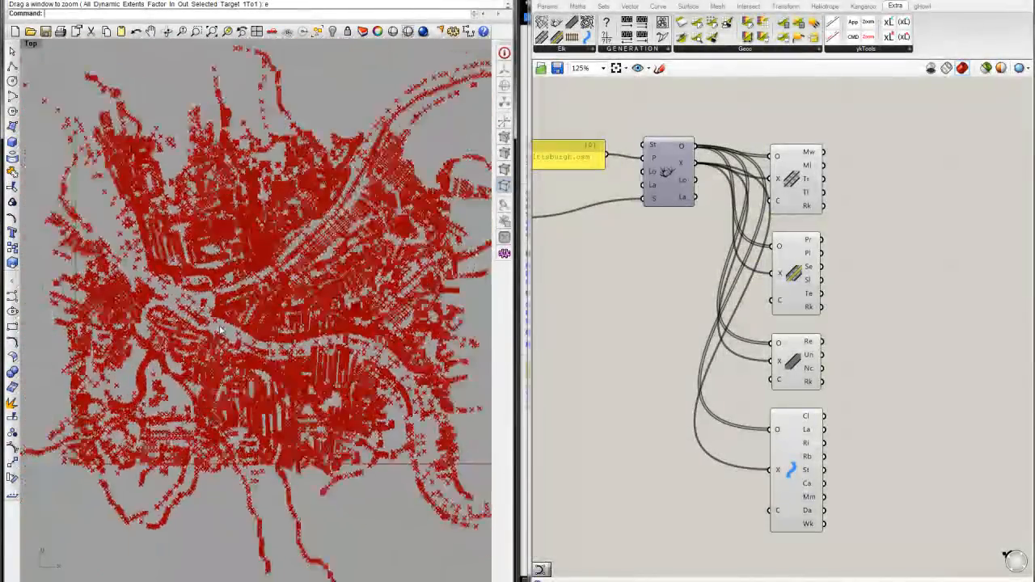
{"action": "right_click_drag", "start_coordinate": [223, 317], "coordinate": [190, 306]}
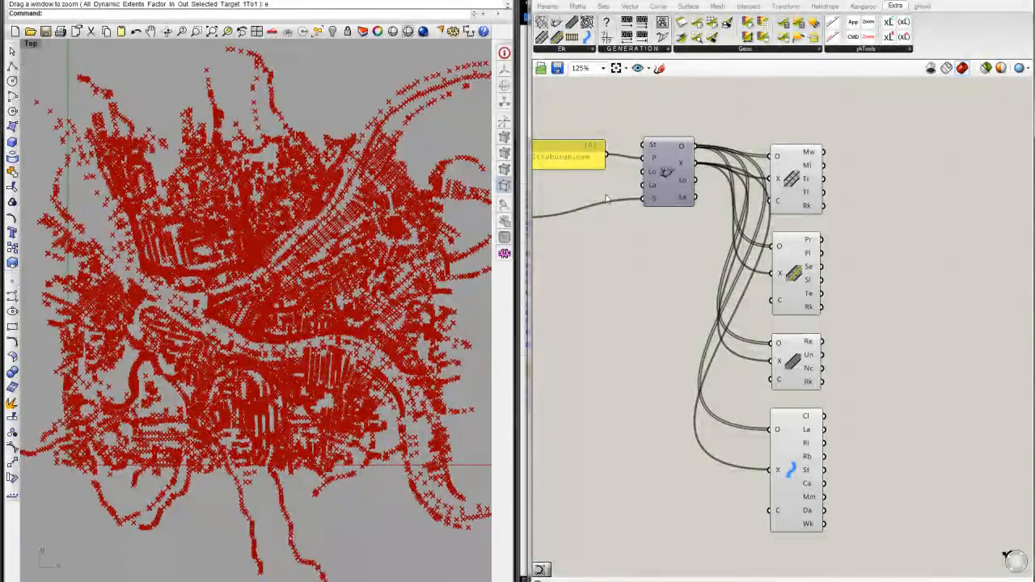
Browse Grasshopper's Curve components in the Primitive, Spline and Analysis groups for one that joins points into lines
{"action": "left_click_drag", "start_coordinate": [531, 11], "coordinate": [521, 14]}
{"action": "scroll", "coordinate": [713, 192], "scroll_direction": "down", "scroll_amount": 3}
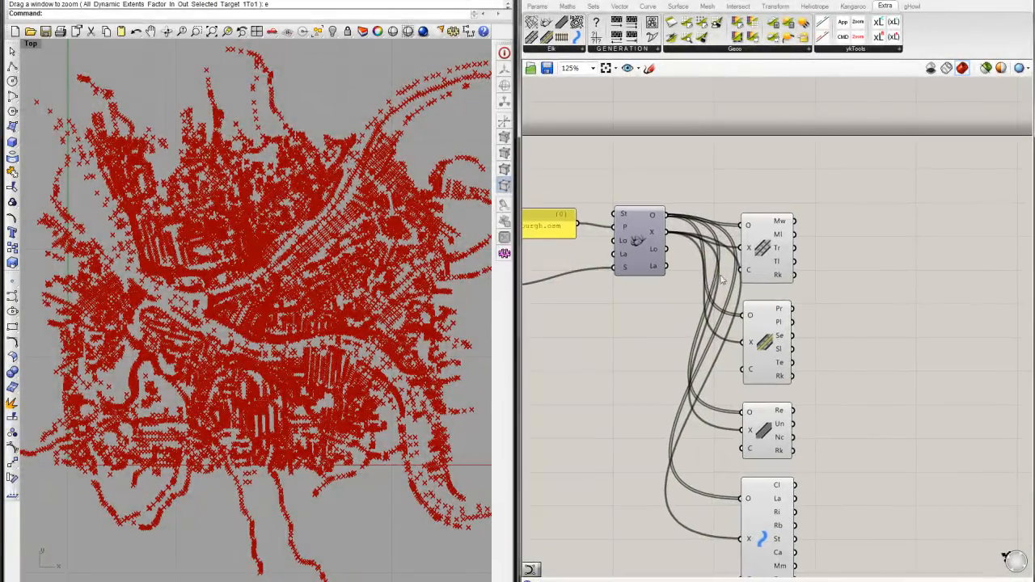
{"action": "scroll", "coordinate": [647, 296], "scroll_direction": "up", "scroll_amount": 5}
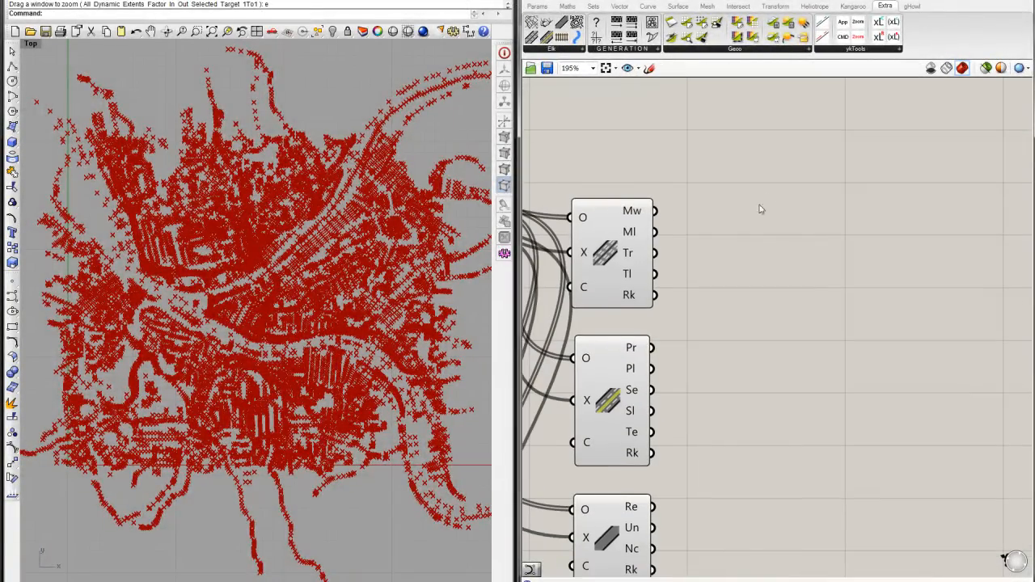
{"action": "right_click_drag", "start_coordinate": [760, 209], "coordinate": [711, 234]}
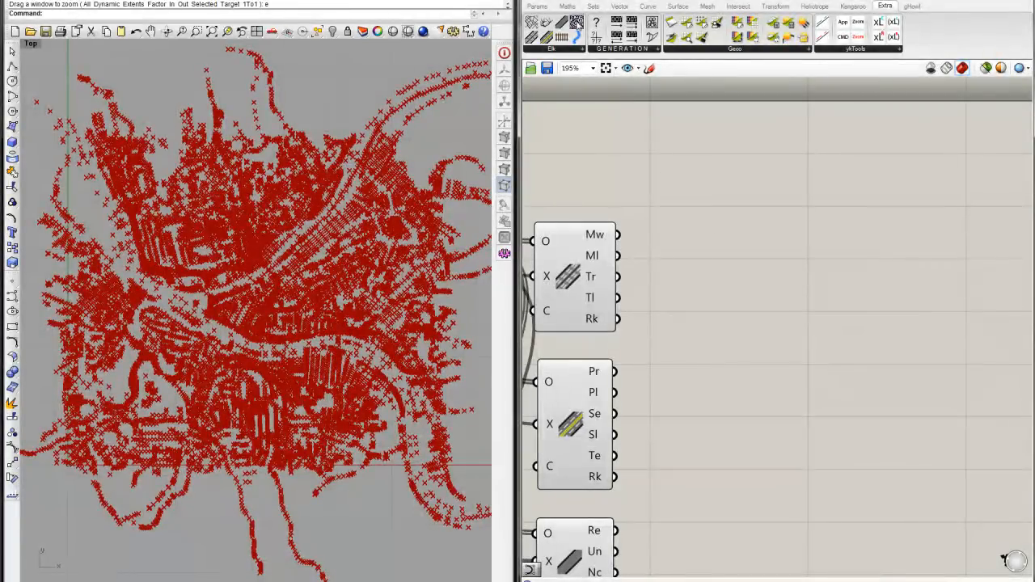
{"action": "left_click", "coordinate": [646, 6]}
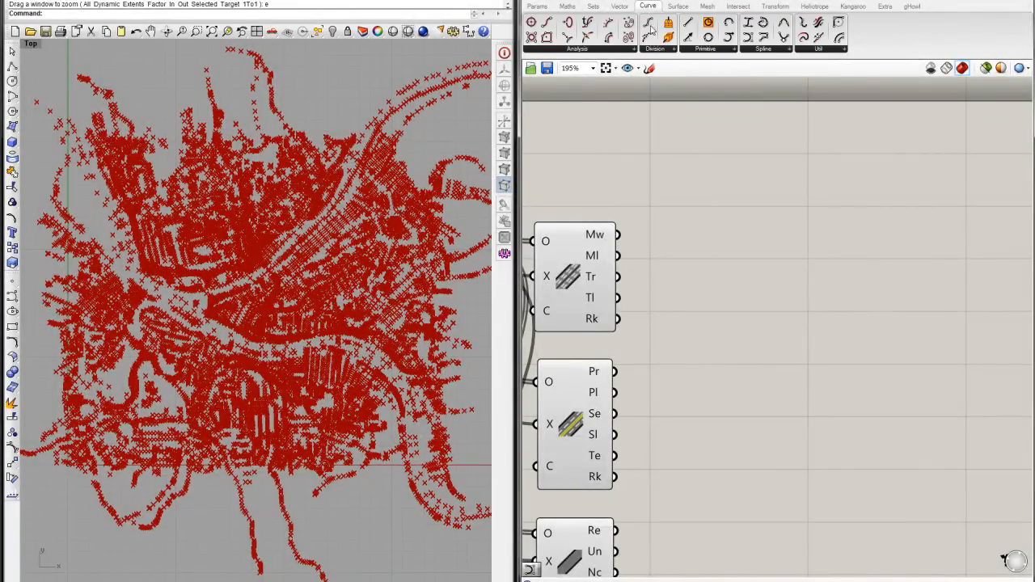
{"action": "left_click", "coordinate": [692, 51]}
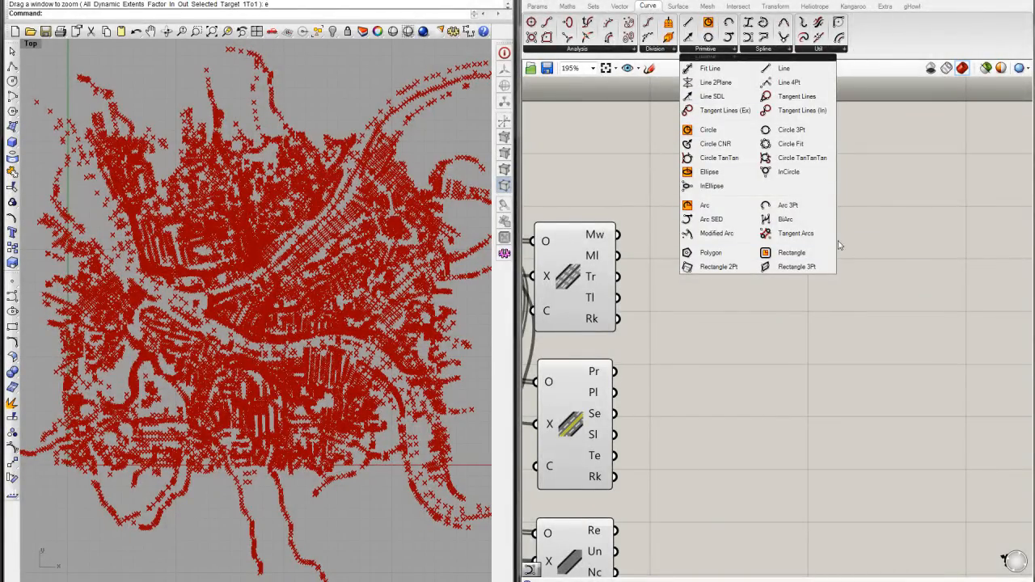
{"action": "left_click", "coordinate": [760, 51]}
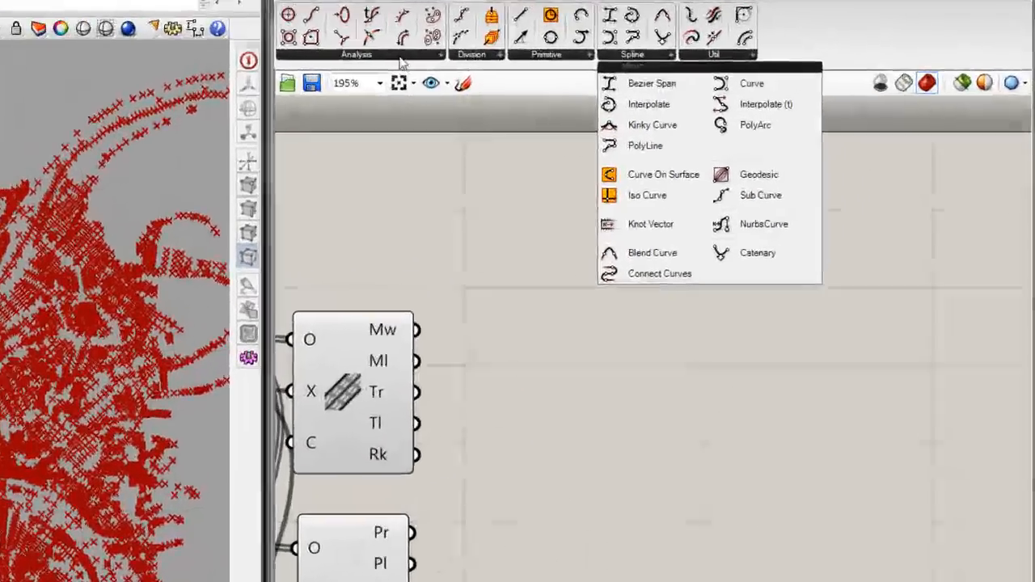
{"action": "left_click", "coordinate": [626, 50]}
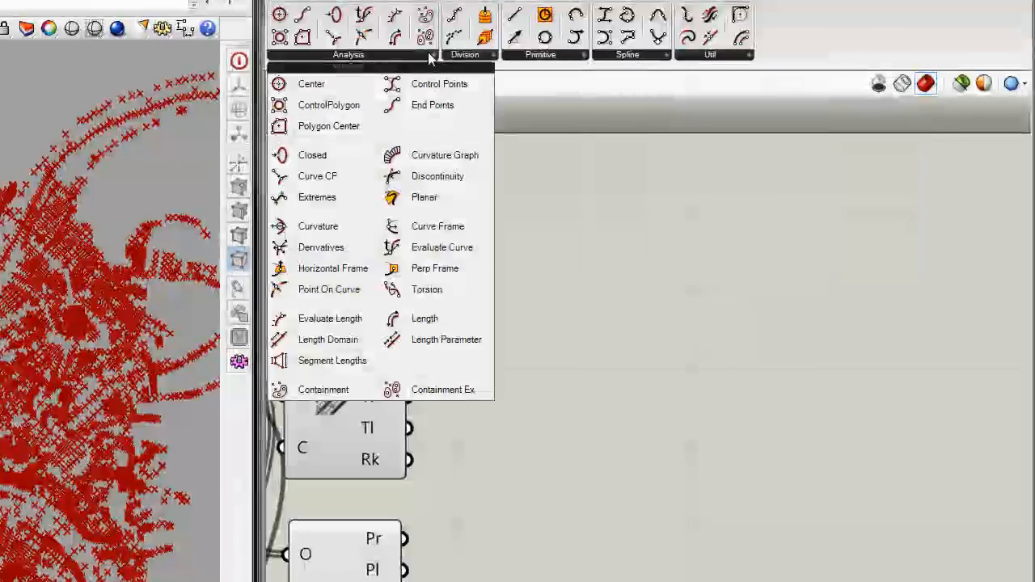
{"action": "left_click", "coordinate": [662, 50]}
{"action": "left_click", "coordinate": [539, 54]}
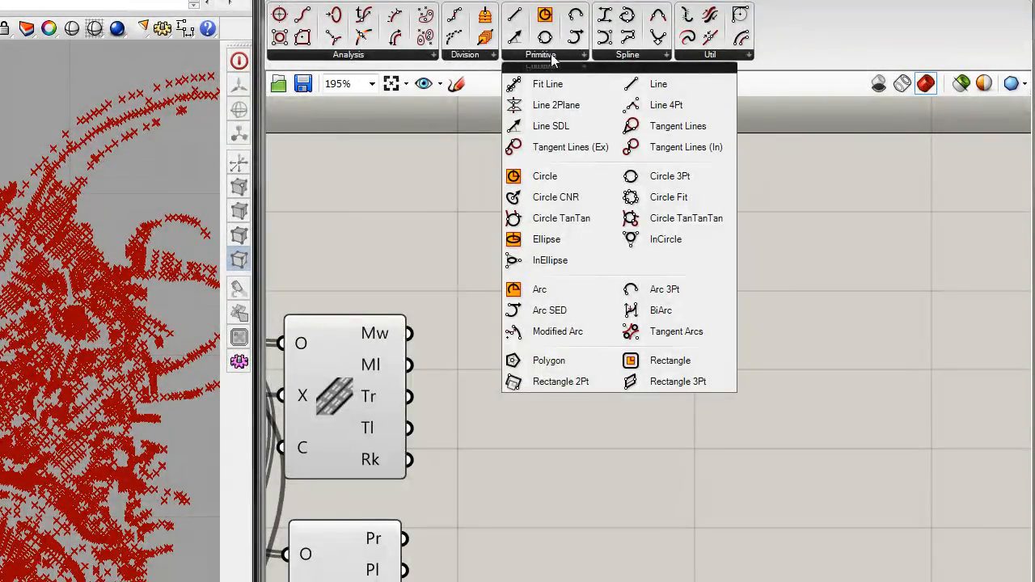
{"action": "left_click", "coordinate": [608, 57]}
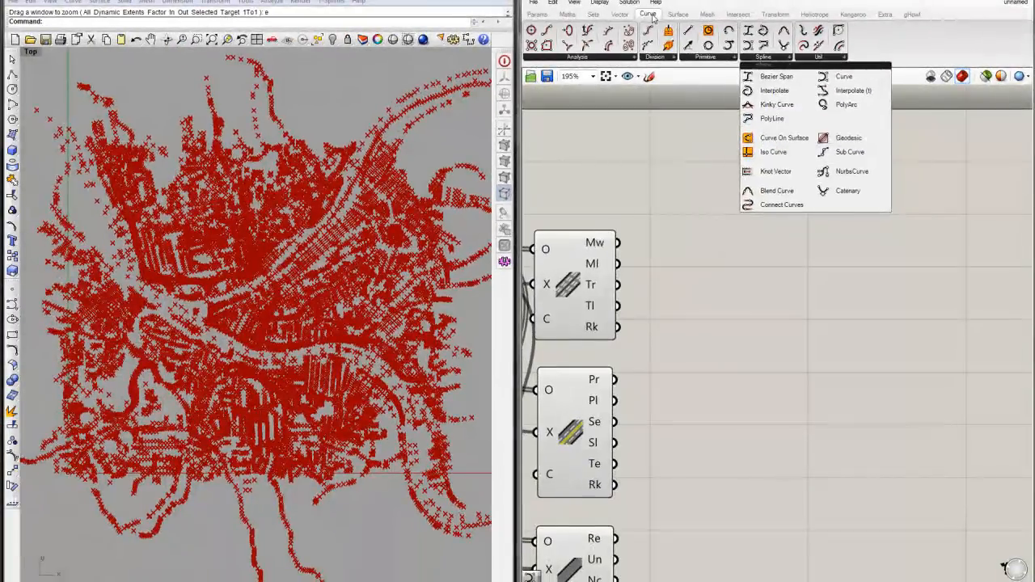
Add a PolyLine component beside the Highways component and wire the Mw output into its V input
{"action": "left_click", "coordinate": [653, 18]}
{"action": "left_click", "coordinate": [780, 58]}
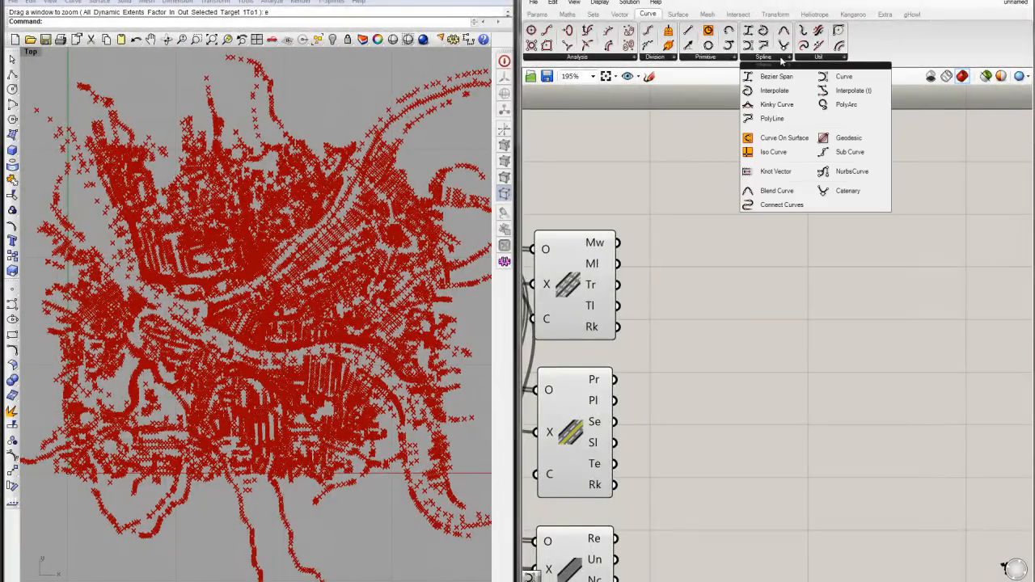
{"action": "left_click", "coordinate": [786, 120]}
{"action": "left_click", "coordinate": [686, 250]}
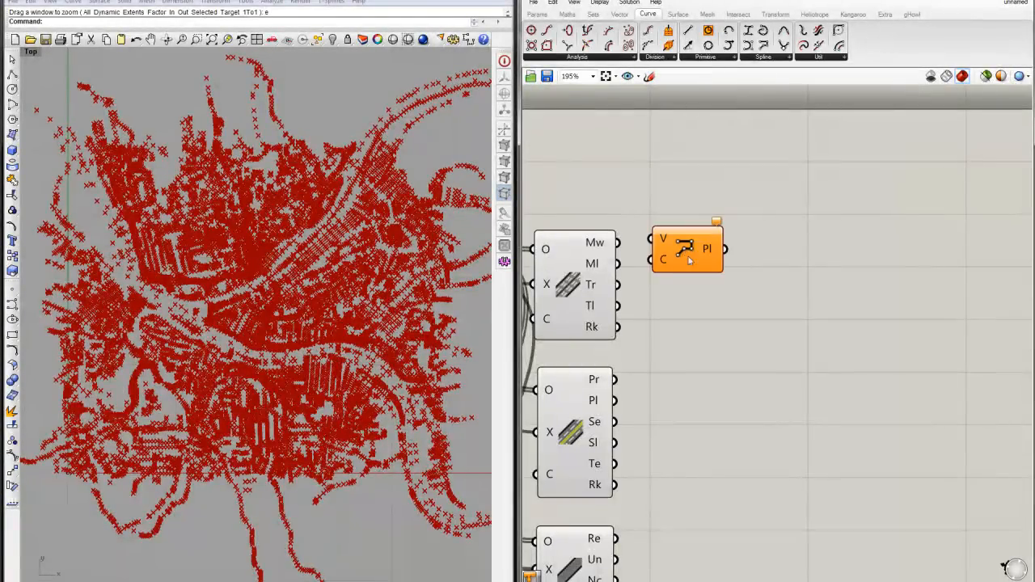
{"action": "scroll", "coordinate": [780, 276], "scroll_direction": "up", "scroll_amount": 2}
{"action": "scroll", "coordinate": [824, 271], "scroll_direction": "down", "scroll_amount": 1}
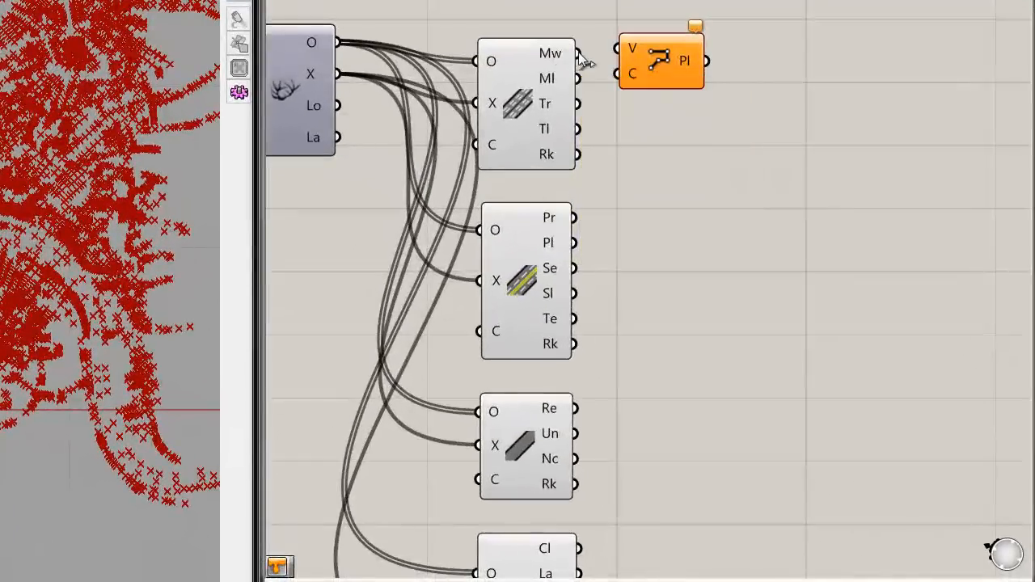
{"action": "left_click_drag", "start_coordinate": [578, 54], "coordinate": [717, 64]}
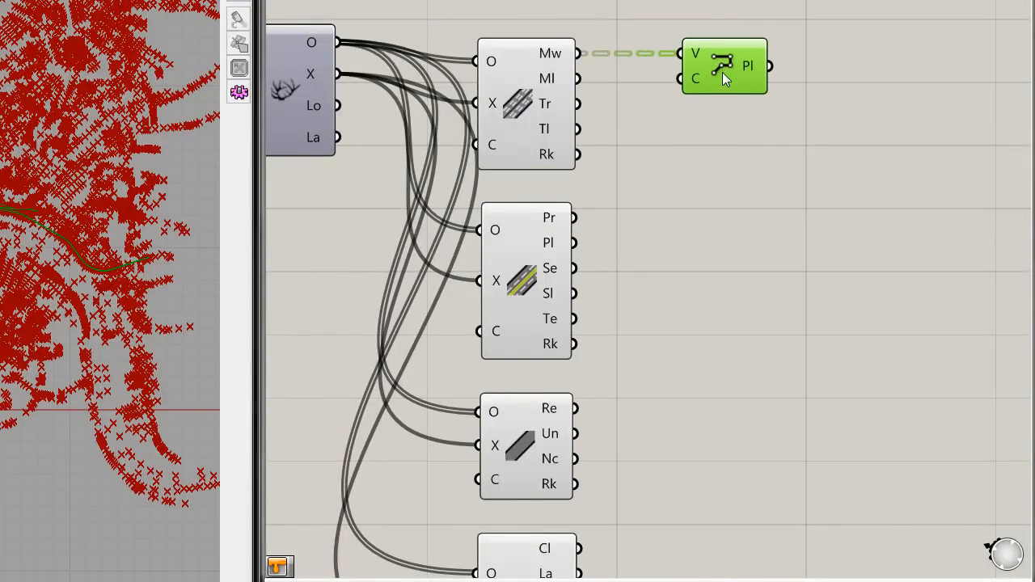
Duplicate the PolyLine component three times and wire the Highways outputs Ml, Tr and Tl into the copies' V inputs
{"action": "left_click_drag", "start_coordinate": [716, 117], "coordinate": [715, 117], "text": "alt"}
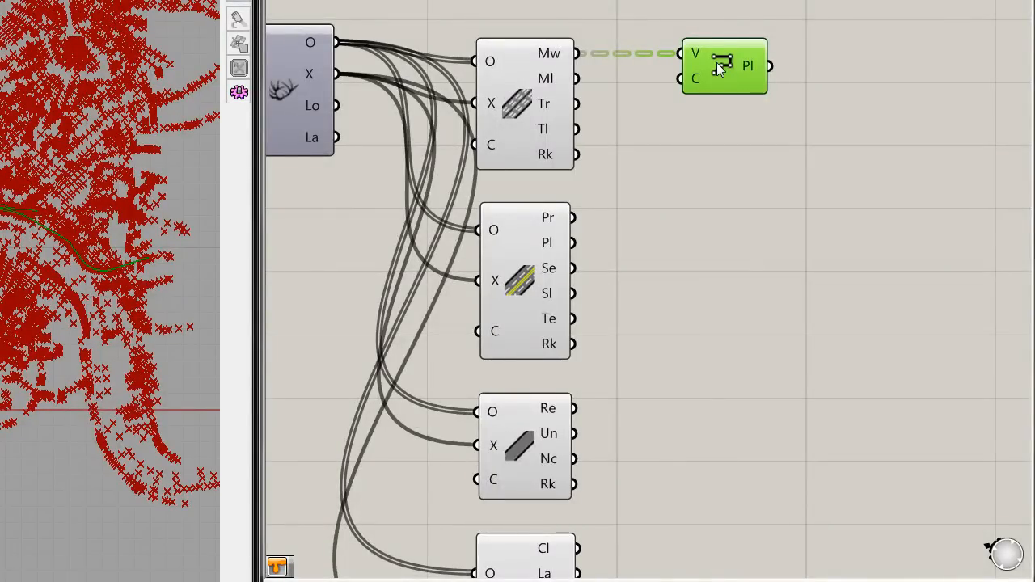
{"action": "left_click_drag", "start_coordinate": [716, 62], "coordinate": [717, 310], "text": "alt"}
{"action": "left_click_drag", "start_coordinate": [582, 84], "coordinate": [675, 146]}
{"action": "left_click_drag", "start_coordinate": [580, 110], "coordinate": [674, 224]}
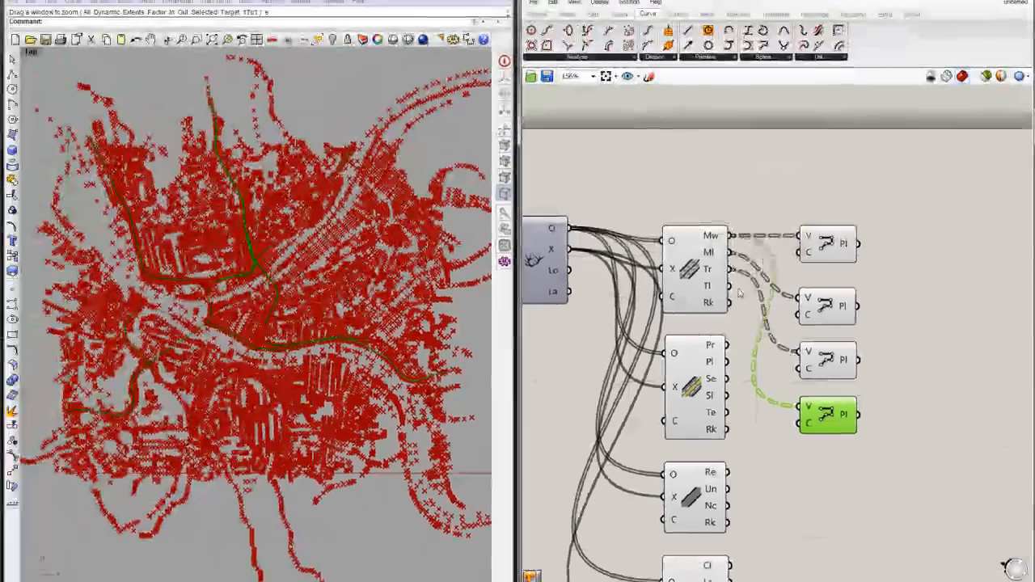
Move the four PolyLine components together slightly higher beside the Highways component
{"action": "right_click_drag", "start_coordinate": [810, 350], "coordinate": [771, 287]}
{"action": "scroll", "coordinate": [766, 272], "scroll_direction": "down", "scroll_amount": 1}
{"action": "left_click_drag", "start_coordinate": [802, 354], "coordinate": [760, 231]}
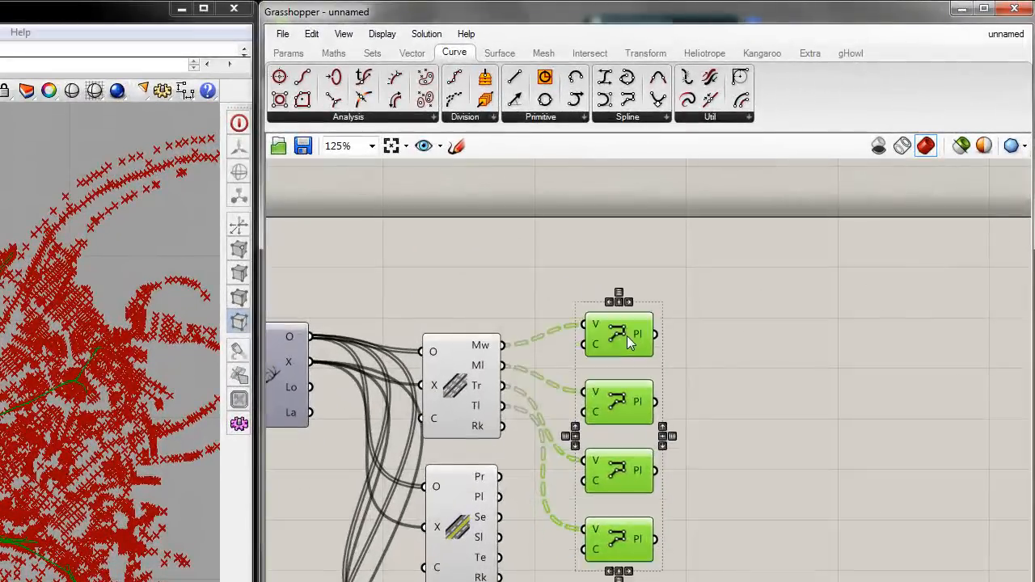
{"action": "left_click_drag", "start_coordinate": [627, 335], "coordinate": [632, 289]}
{"action": "left_click", "coordinate": [702, 325]}
{"action": "right_click_drag", "start_coordinate": [620, 378], "coordinate": [651, 399]}
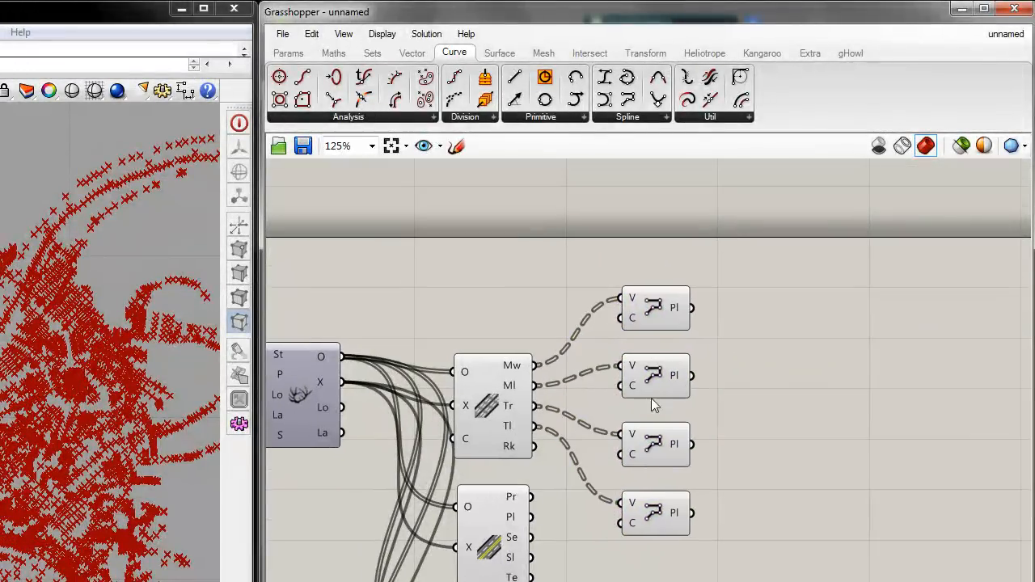
Turn off the preview of the Highways component
{"action": "right_click", "coordinate": [491, 404]}
{"action": "left_click", "coordinate": [526, 432]}
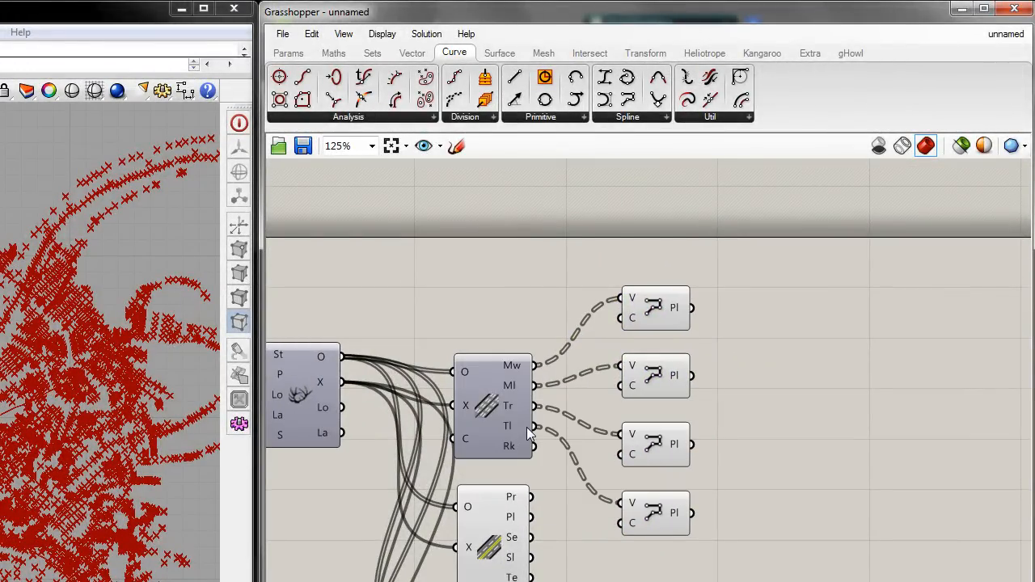
{"action": "right_click", "coordinate": [483, 390]}
{"action": "left_click", "coordinate": [531, 425]}
{"action": "right_click", "coordinate": [499, 408]}
{"action": "left_click", "coordinate": [540, 440]}
{"action": "right_click_drag", "start_coordinate": [609, 449], "coordinate": [436, 453]}
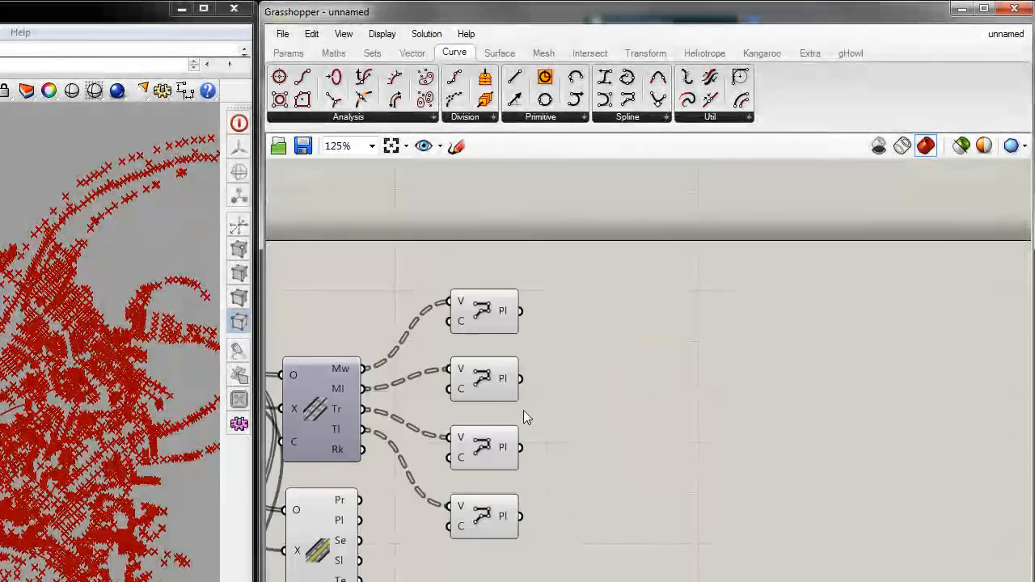
Set the document's preview colour for selected objects to dark green (hue 86°, value 55) with reduced opacity
{"action": "left_click_drag", "start_coordinate": [556, 538], "coordinate": [440, 279]}
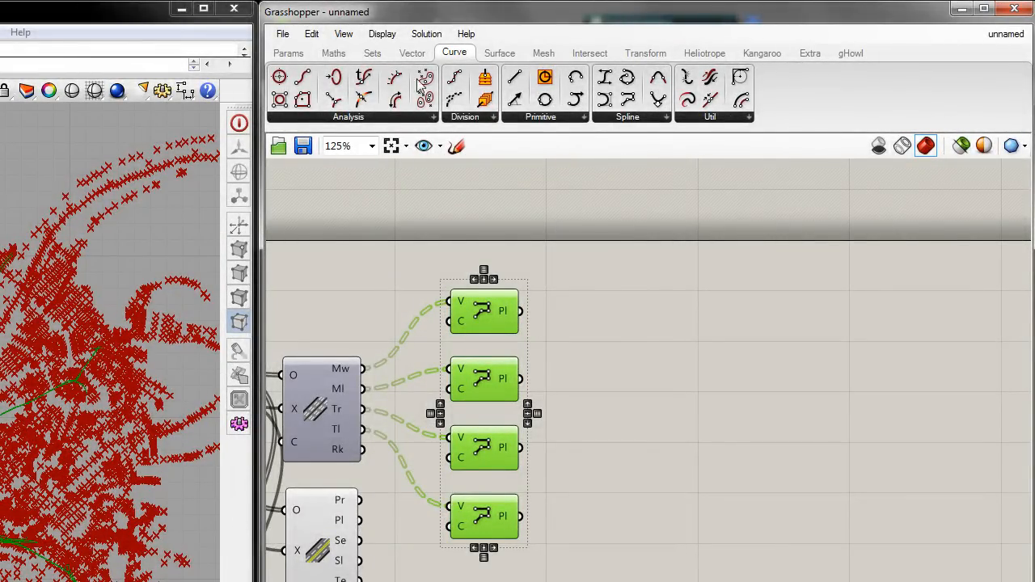
{"action": "left_click", "coordinate": [422, 34]}
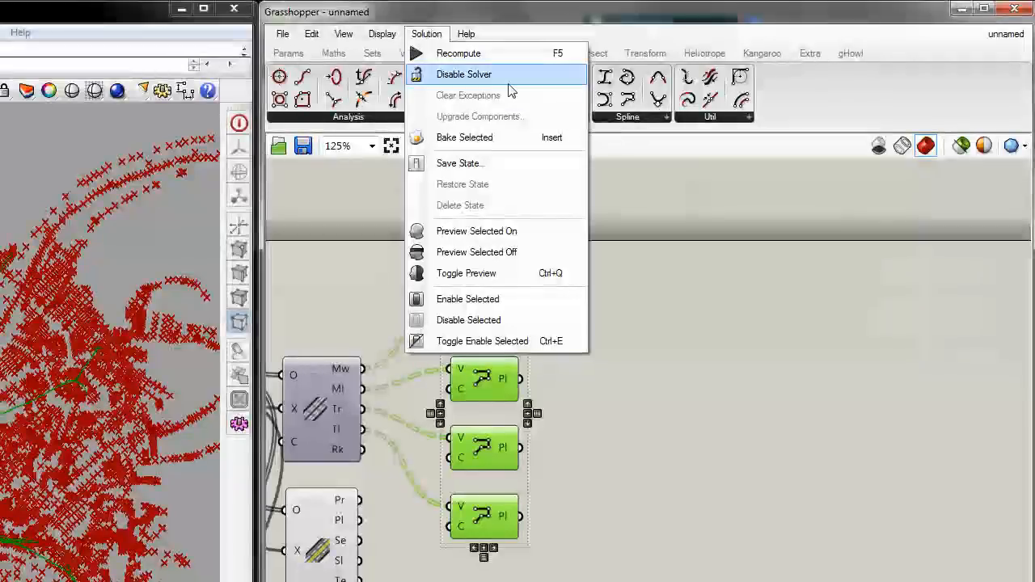
{"action": "left_click", "coordinate": [428, 34]}
{"action": "left_click", "coordinate": [376, 36]}
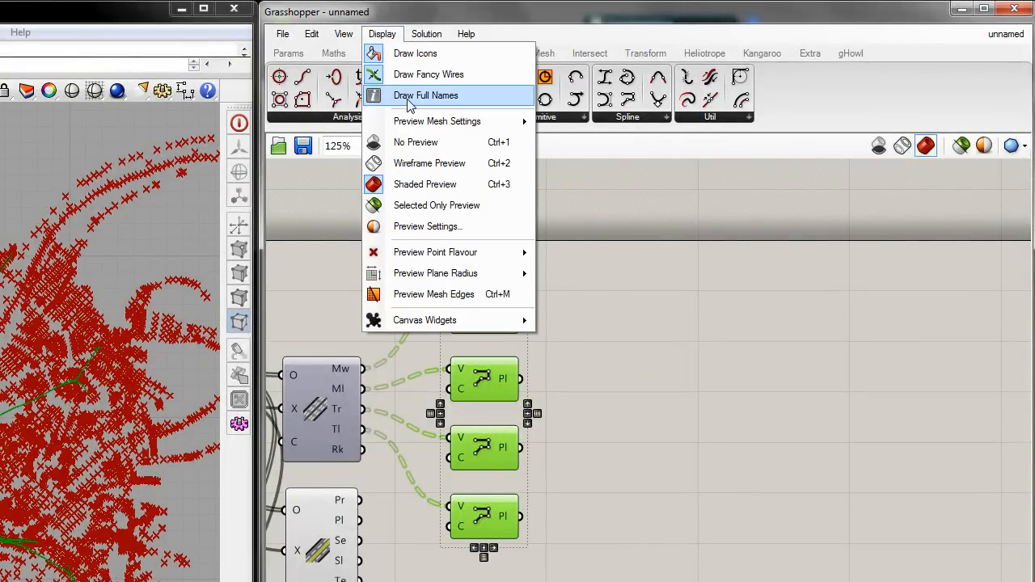
{"action": "left_click", "coordinate": [451, 226]}
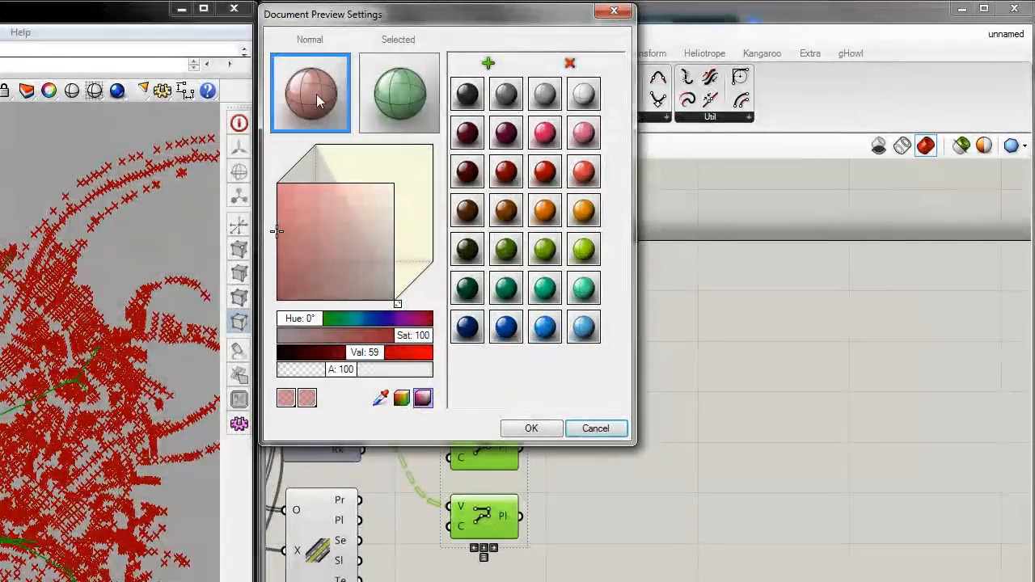
{"action": "left_click", "coordinate": [398, 91]}
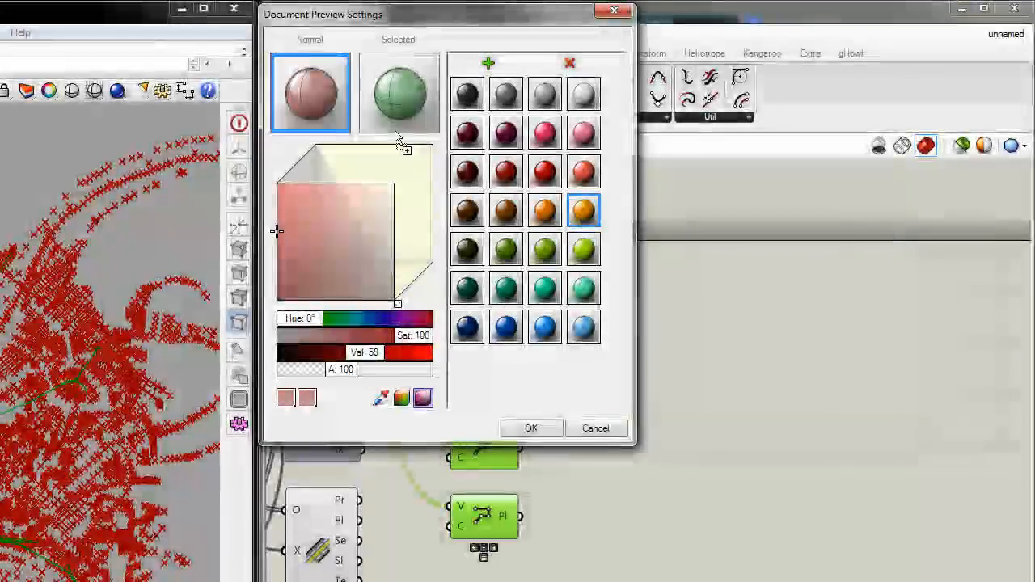
{"action": "left_click", "coordinate": [583, 210]}
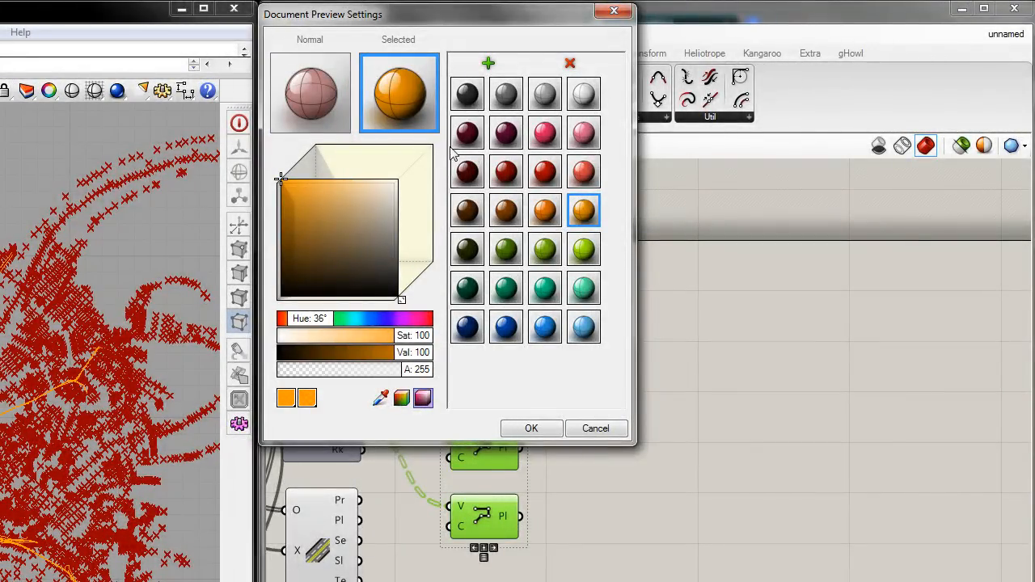
{"action": "left_click", "coordinate": [585, 250]}
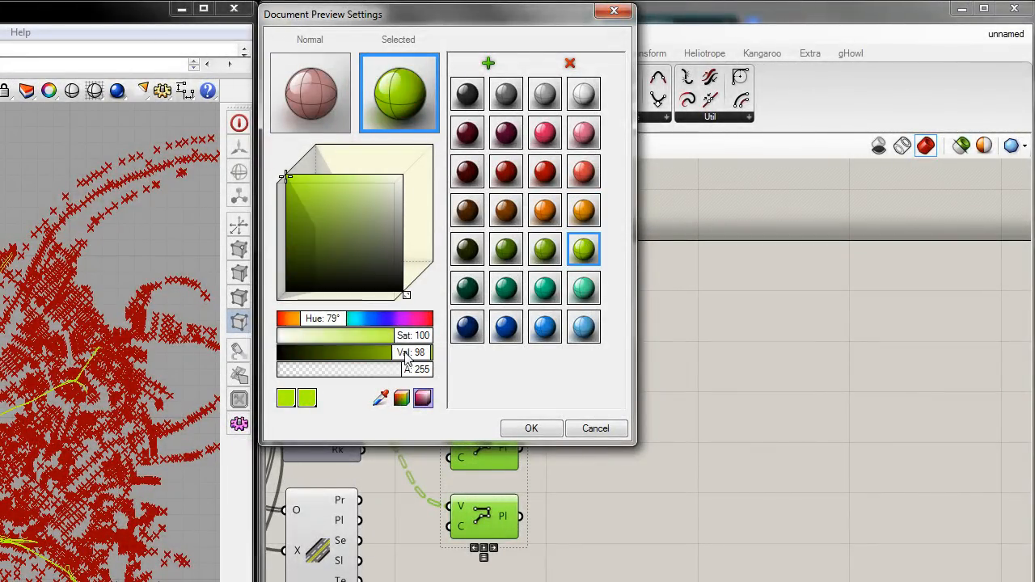
{"action": "left_click_drag", "start_coordinate": [407, 357], "coordinate": [377, 358]}
{"action": "left_click", "coordinate": [503, 248]}
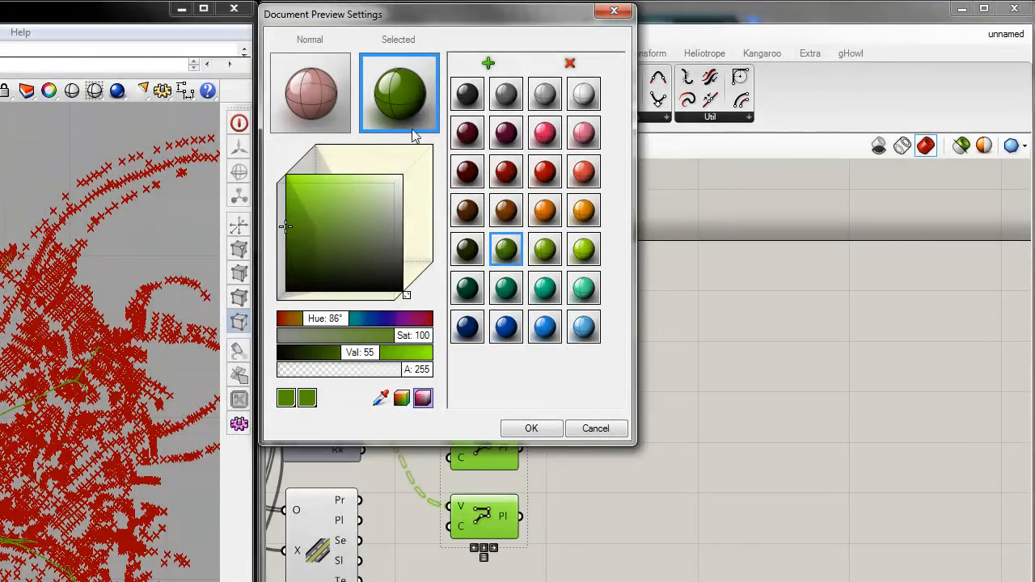
{"action": "left_click_drag", "start_coordinate": [397, 367], "coordinate": [375, 369]}
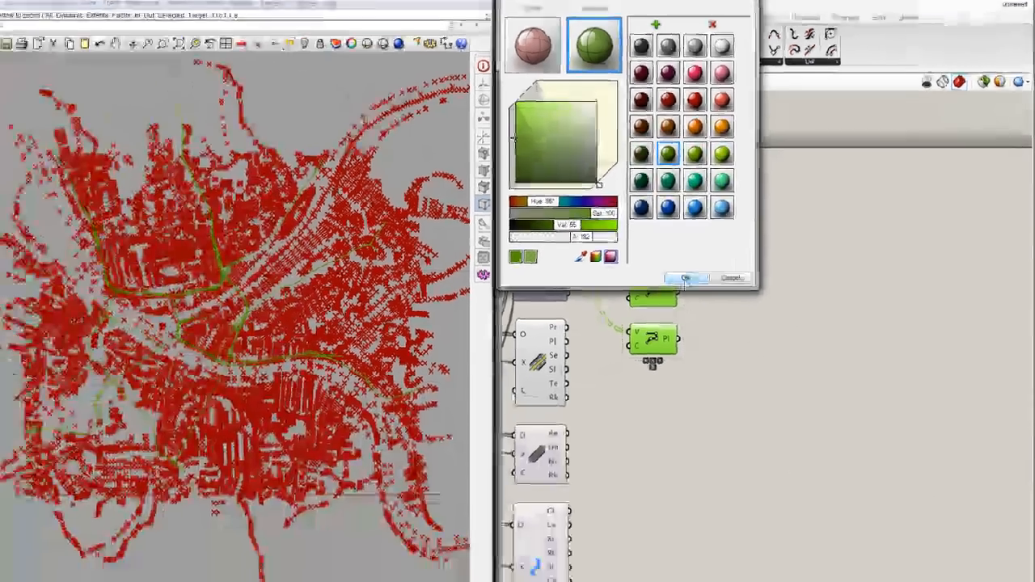
{"action": "left_click", "coordinate": [686, 280]}
{"action": "left_click", "coordinate": [721, 298]}
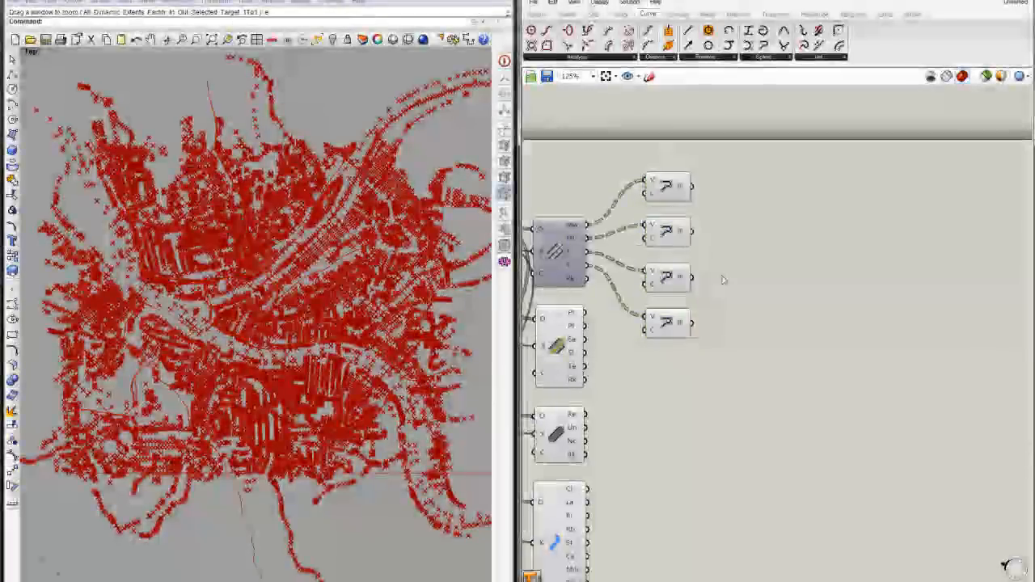
Add a Colour Swatch component beside the PolyLine components
{"action": "right_click_drag", "start_coordinate": [739, 292], "coordinate": [785, 299]}
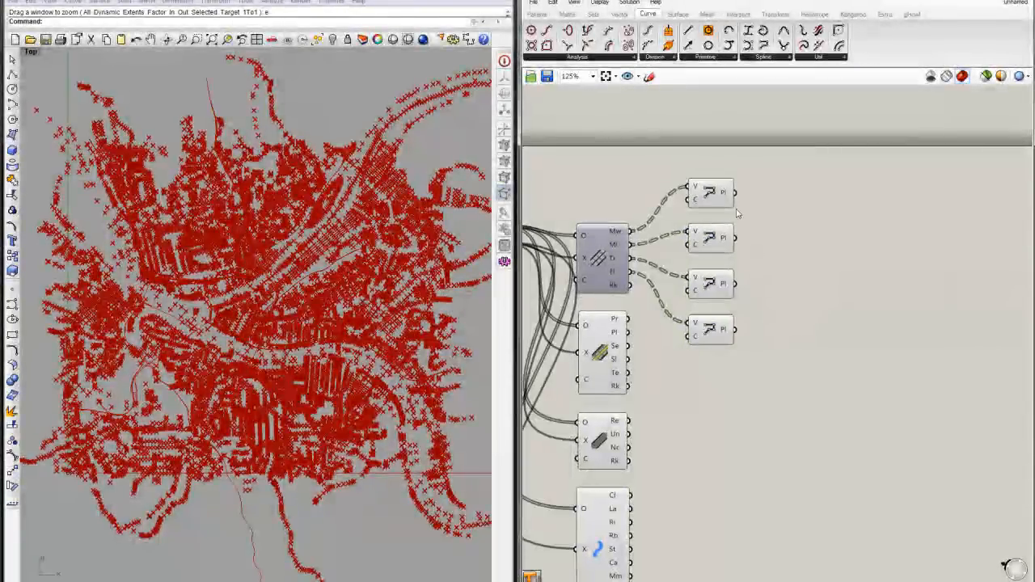
{"action": "left_click_drag", "start_coordinate": [797, 389], "coordinate": [695, 180]}
{"action": "left_click", "coordinate": [784, 244]}
{"action": "right_click_drag", "start_coordinate": [789, 252], "coordinate": [774, 319]}
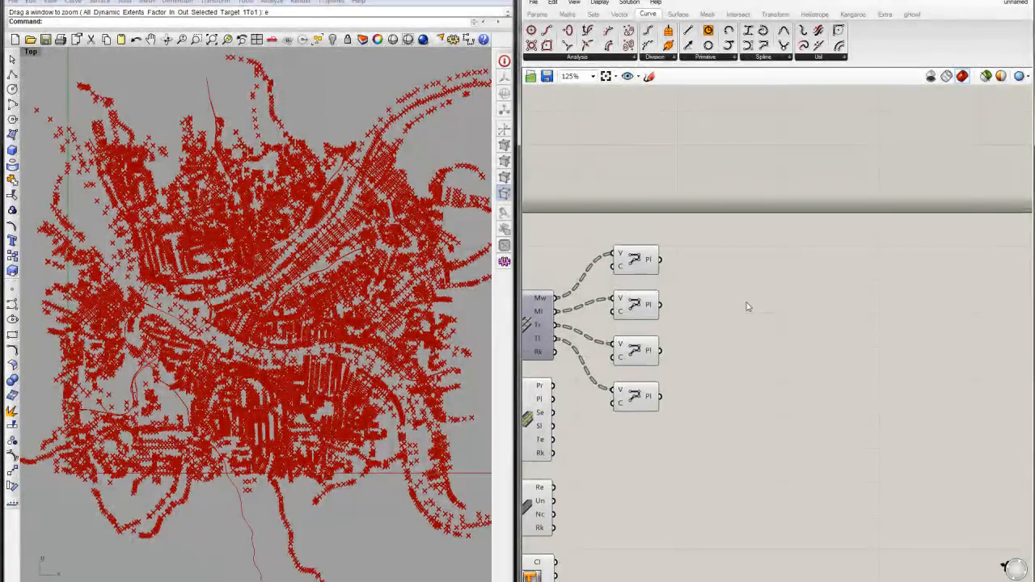
{"action": "left_click", "coordinate": [537, 13]}
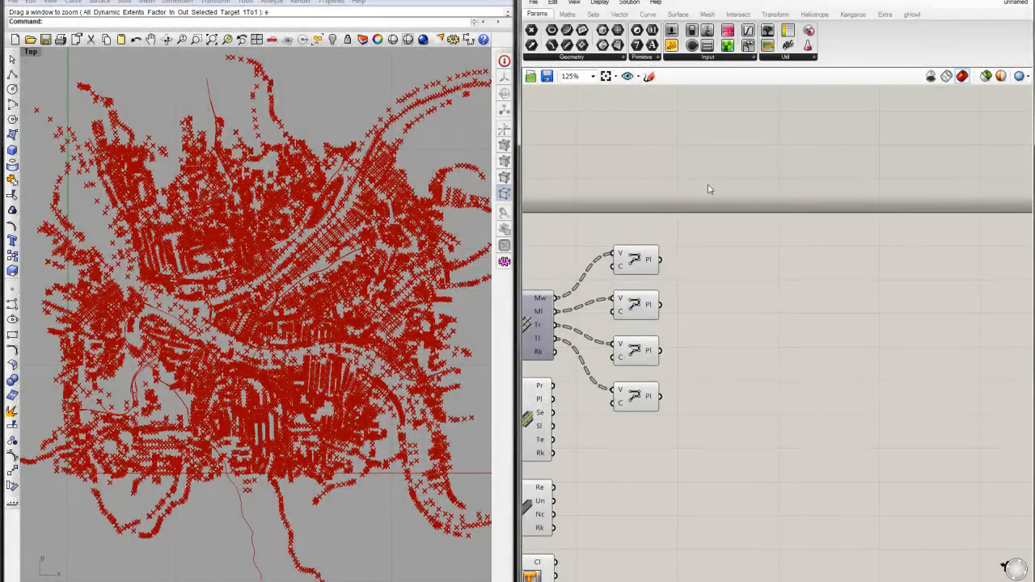
{"action": "double_click", "coordinate": [778, 332]}
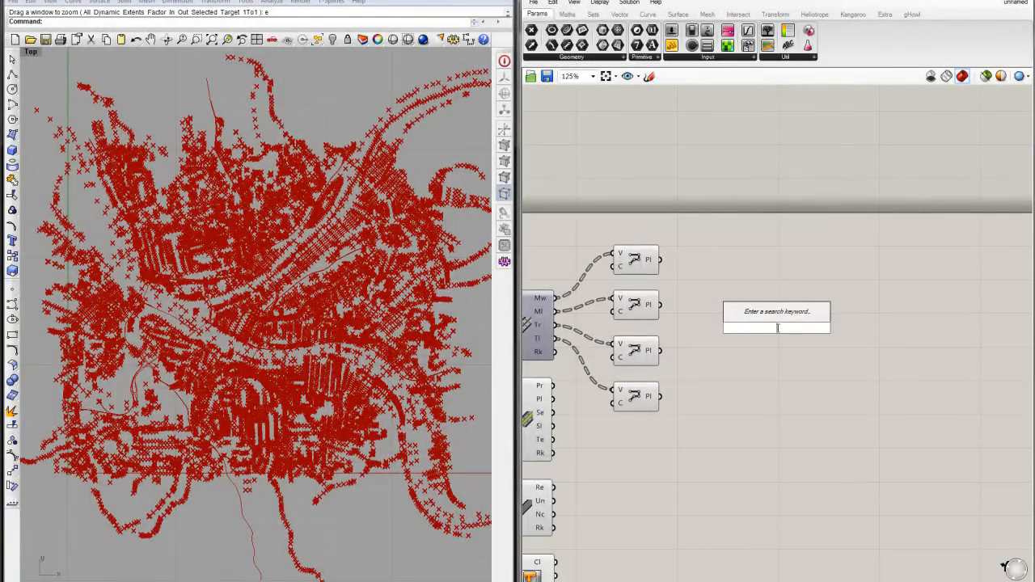
{"action": "type", "text": "swatch"}
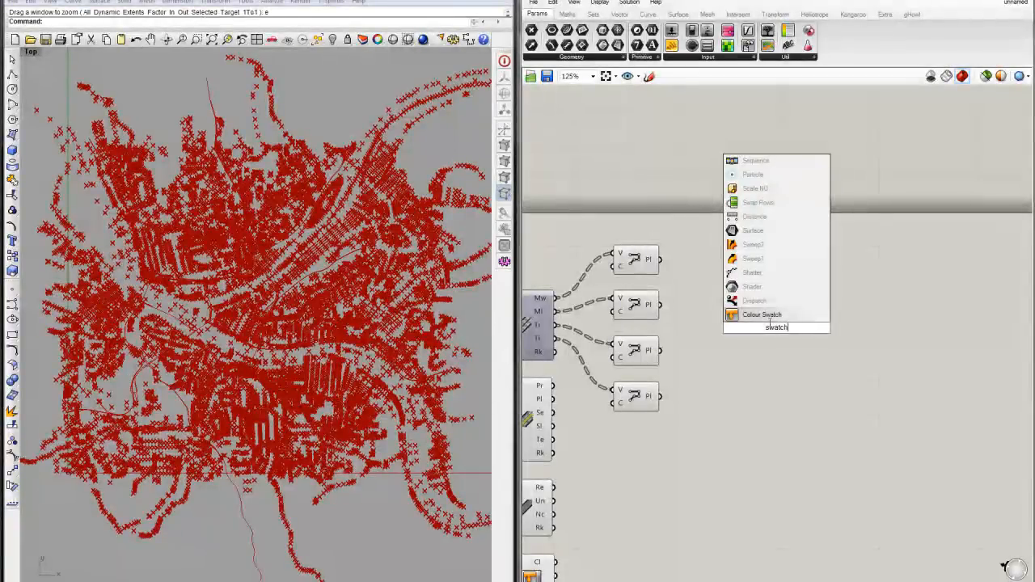
{"action": "key", "text": "Return"}
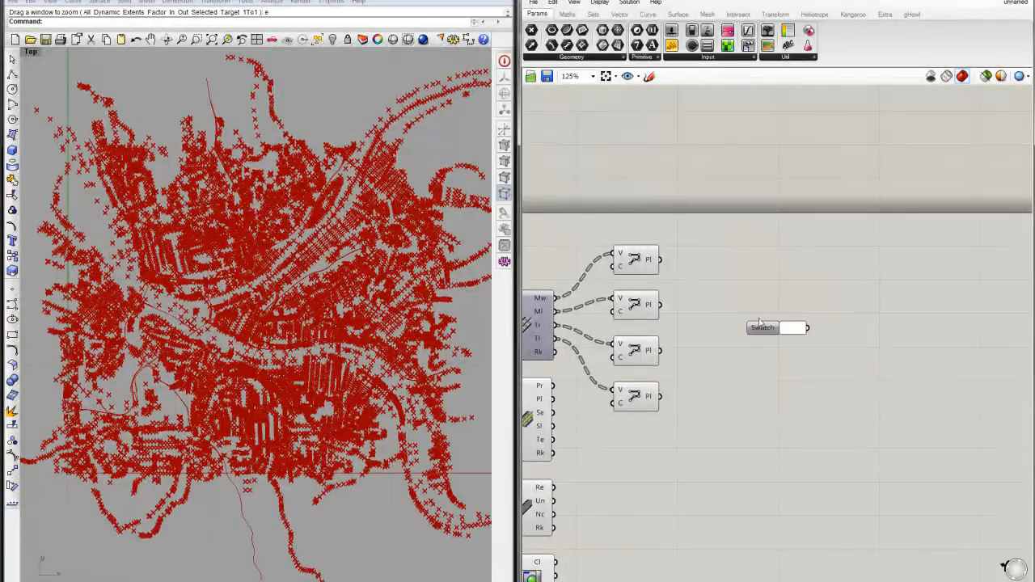
Add a Custom Preview component above the Swatch, to the right of the PolyLine components
{"action": "double_click", "coordinate": [739, 289]}
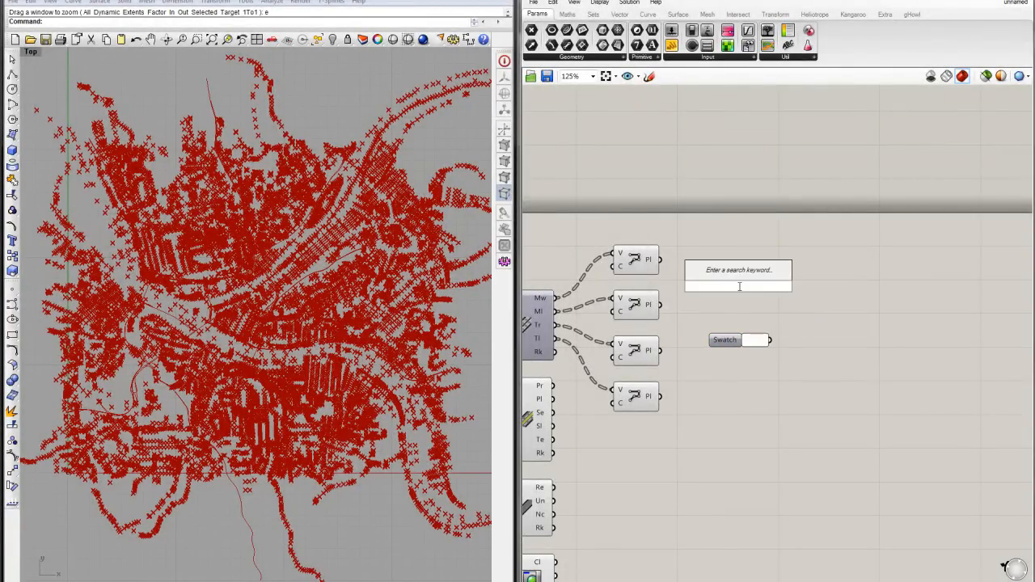
{"action": "type", "text": "previ"}
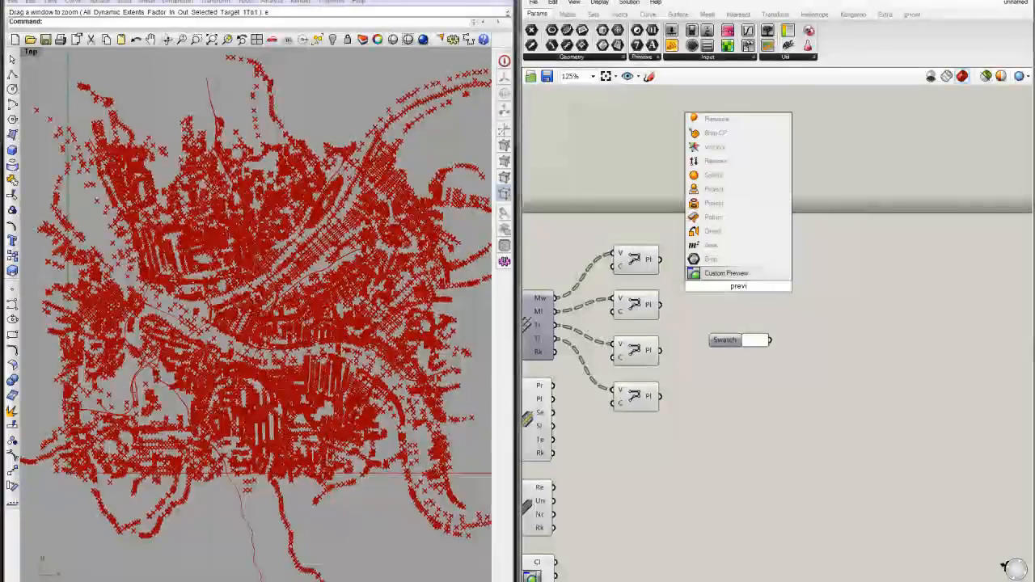
{"action": "left_click", "coordinate": [733, 276]}
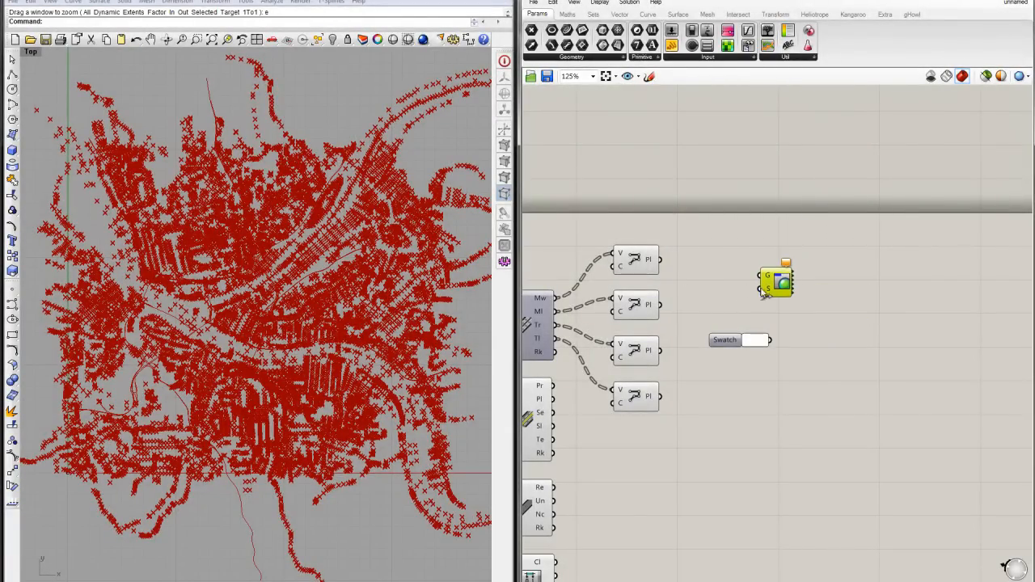
{"action": "left_click_drag", "start_coordinate": [764, 292], "coordinate": [774, 297]}
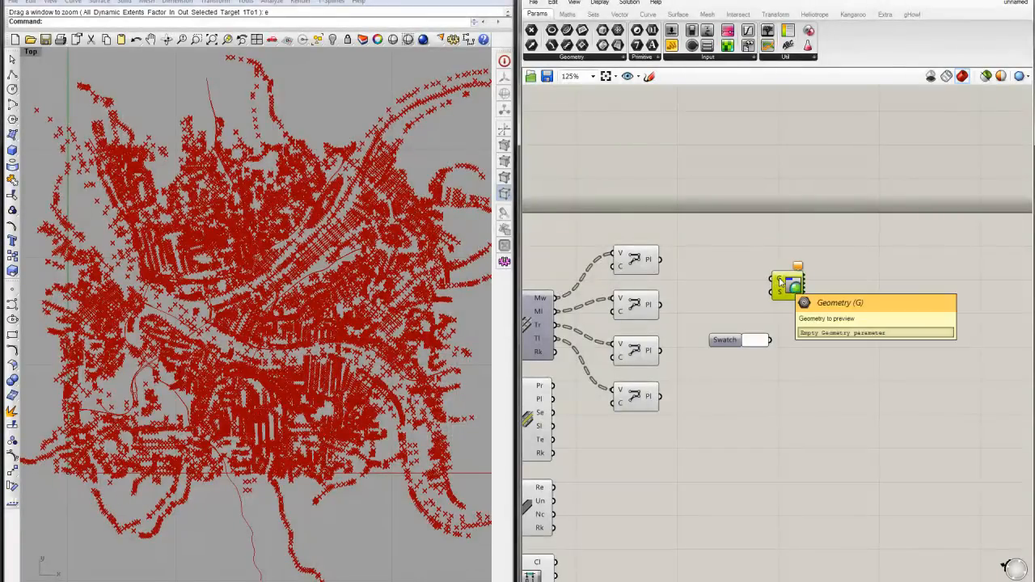
Set the Swatch colour to orange with hue 39°, saturation 97 and value 91
{"action": "left_click", "coordinate": [749, 343]}
{"action": "left_click_drag", "start_coordinate": [778, 474], "coordinate": [786, 474]}
{"action": "left_click", "coordinate": [770, 390]}
{"action": "left_click_drag", "start_coordinate": [770, 389], "coordinate": [765, 383]}
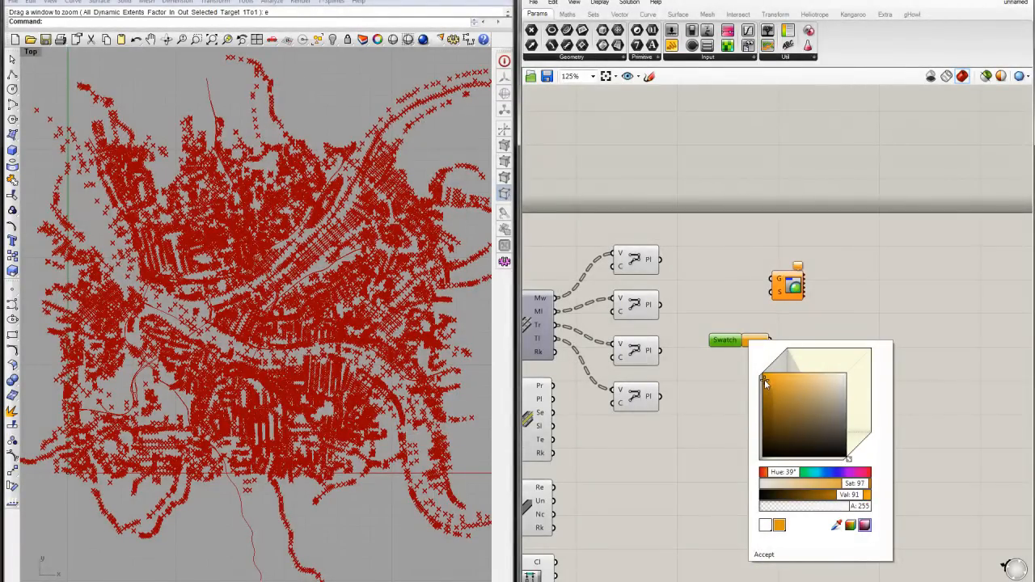
{"action": "left_click", "coordinate": [708, 310]}
Wire the Swatch into the Custom Preview's S input and all four PolyLine Pl outputs into its G input
{"action": "left_click_drag", "start_coordinate": [769, 340], "coordinate": [770, 291]}
{"action": "left_click_drag", "start_coordinate": [659, 259], "coordinate": [771, 279]}
{"action": "left_click_drag", "start_coordinate": [671, 309], "coordinate": [750, 289]}
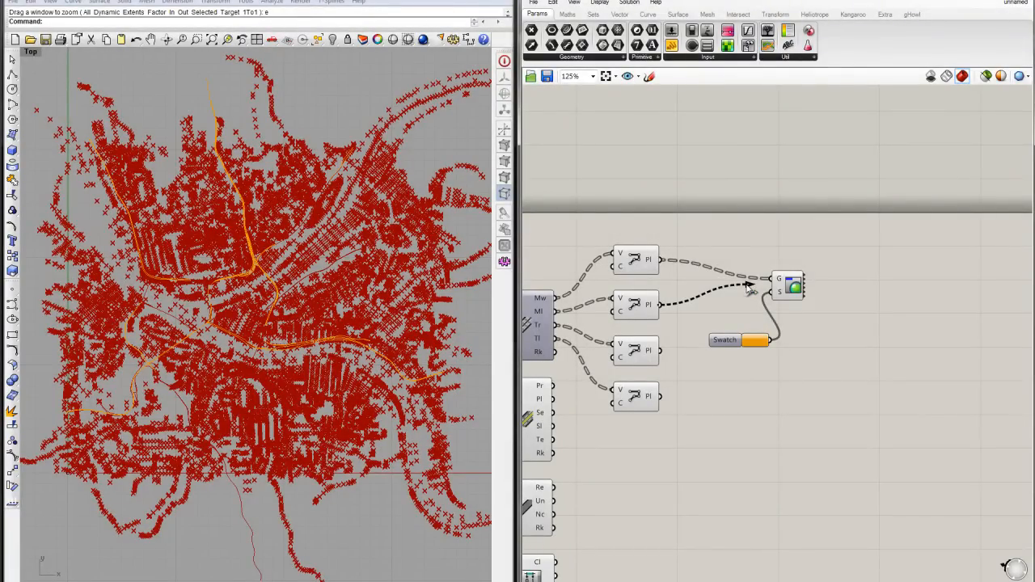
{"action": "left_click_drag", "start_coordinate": [750, 289], "coordinate": [772, 278]}
{"action": "left_click_drag", "start_coordinate": [661, 260], "coordinate": [772, 279]}
{"action": "left_click_drag", "start_coordinate": [662, 305], "coordinate": [774, 280], "text": "shift"}
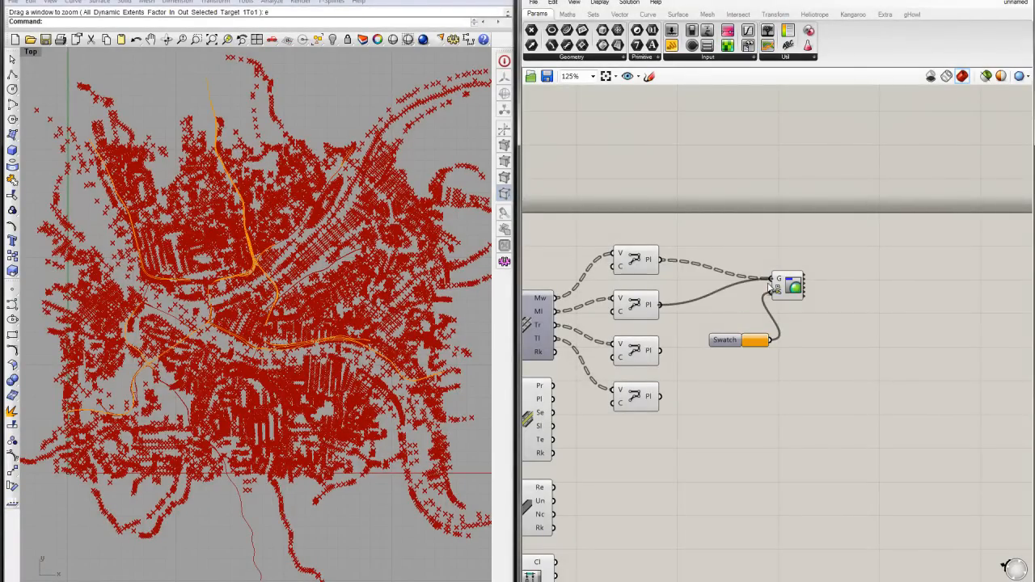
{"action": "left_click_drag", "start_coordinate": [661, 350], "coordinate": [774, 279], "text": "shift"}
{"action": "left_click_drag", "start_coordinate": [662, 396], "coordinate": [778, 286], "text": "shift"}
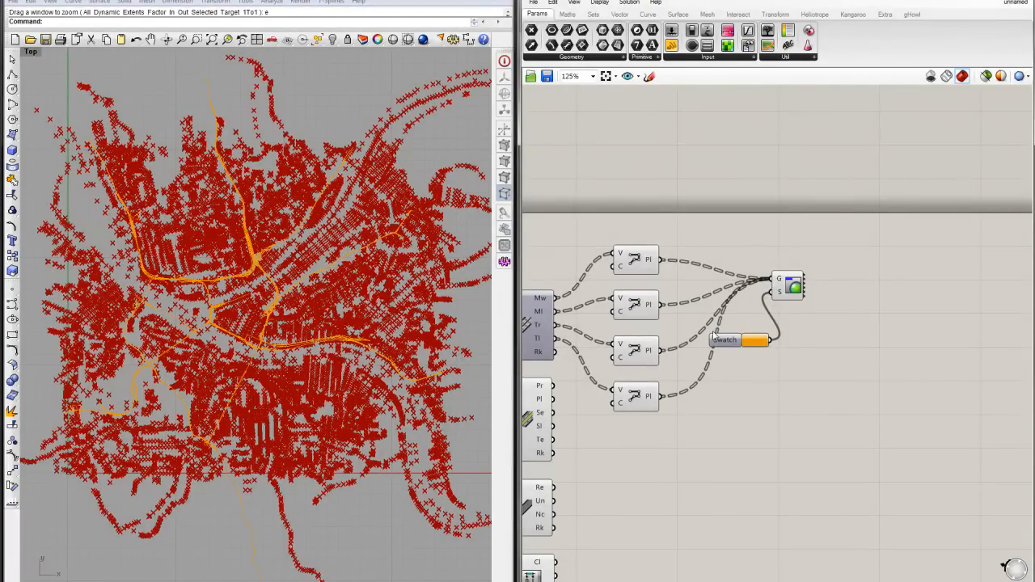
Disable the preview of the four PolyLine components
{"action": "right_click_drag", "start_coordinate": [712, 332], "coordinate": [749, 325]}
{"action": "scroll", "coordinate": [749, 328], "scroll_direction": "down", "scroll_amount": 2}
{"action": "scroll", "coordinate": [706, 341], "scroll_direction": "up", "scroll_amount": 1}
{"action": "left_click_drag", "start_coordinate": [736, 394], "coordinate": [653, 259]}
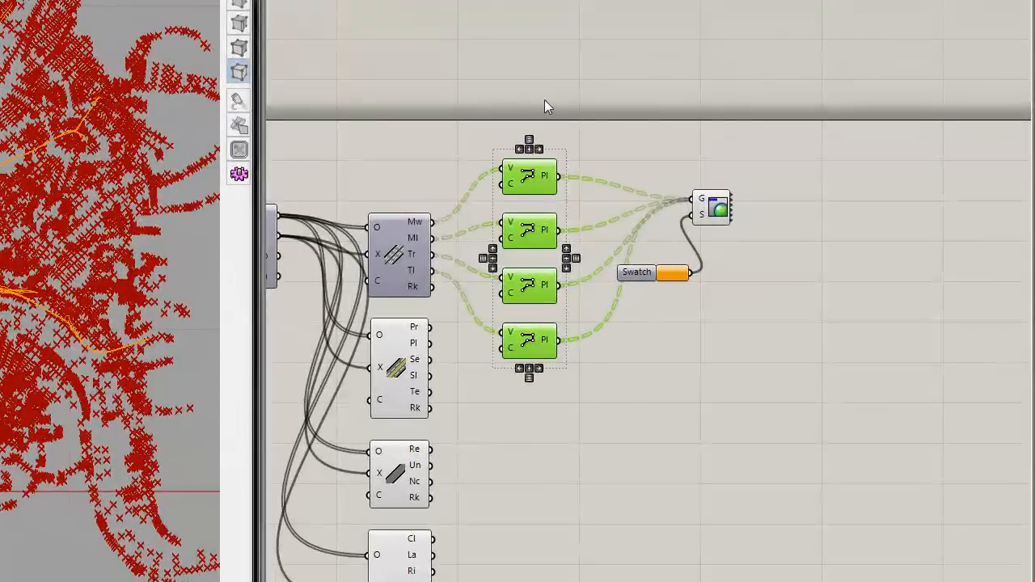
{"action": "middle_click", "coordinate": [545, 100]}
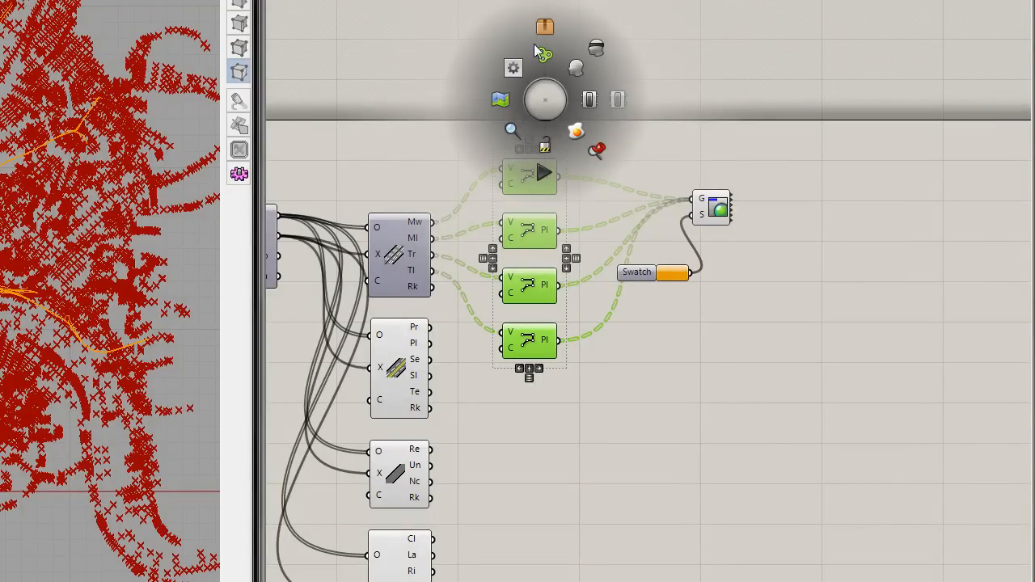
{"action": "left_click", "coordinate": [596, 50]}
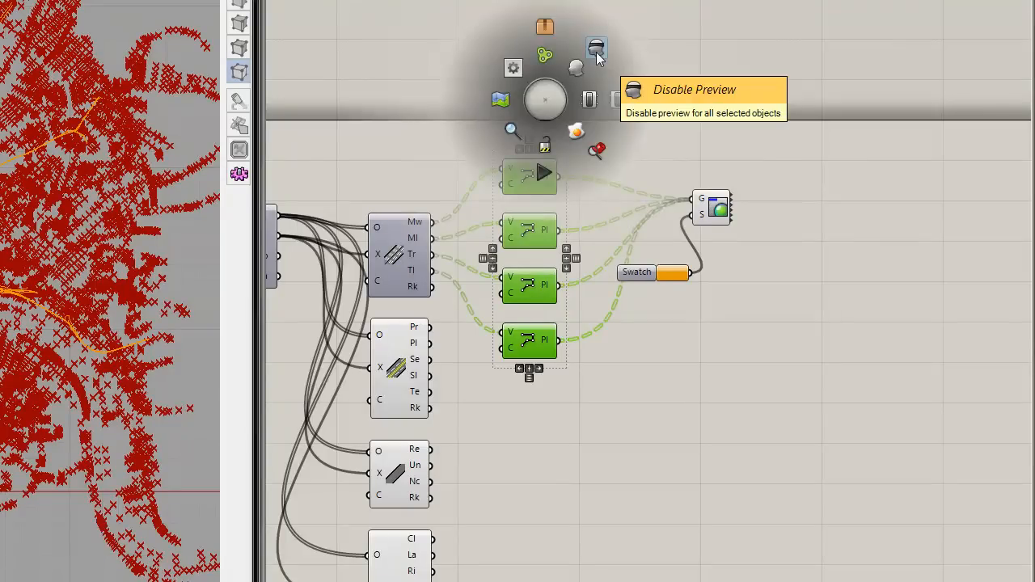
{"action": "left_click", "coordinate": [586, 105]}
Spread the two road components and the waterways component further down the canvas, leaving gaps between them
{"action": "right_click_drag", "start_coordinate": [611, 159], "coordinate": [606, 97]}
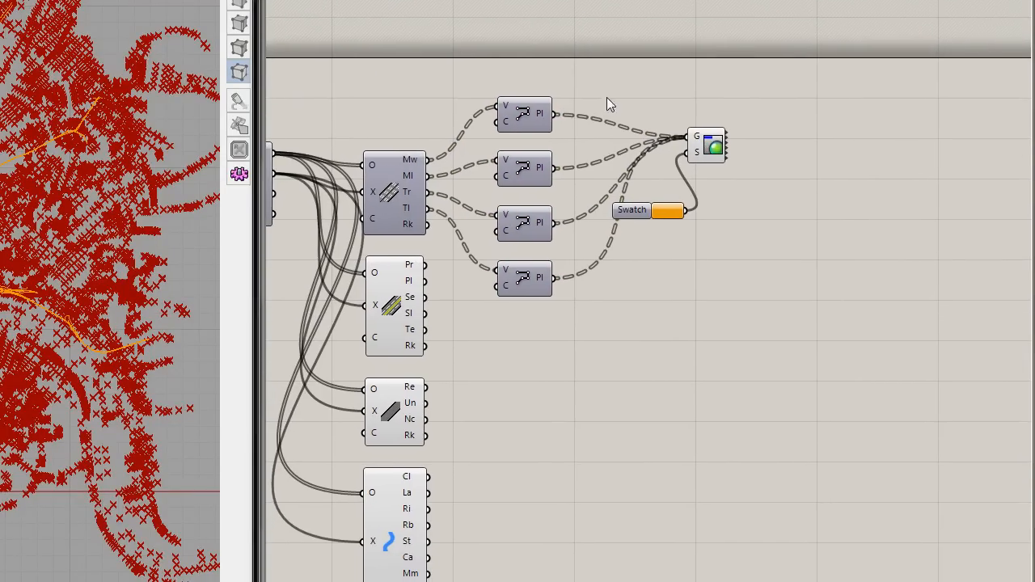
{"action": "right_click_drag", "start_coordinate": [376, 79], "coordinate": [437, 78]}
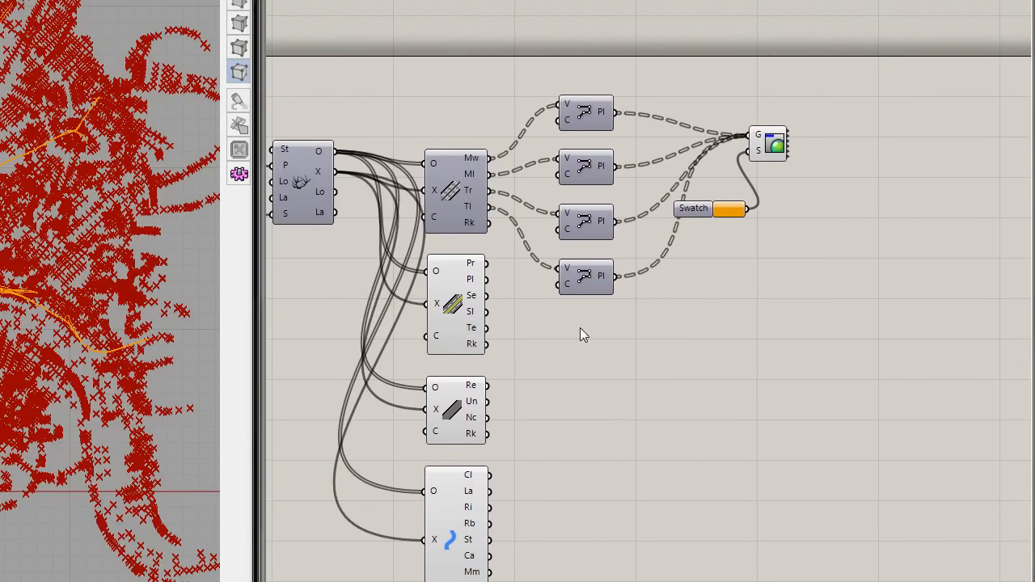
{"action": "scroll", "coordinate": [580, 334], "scroll_direction": "down", "scroll_amount": 3}
{"action": "left_click_drag", "start_coordinate": [521, 453], "coordinate": [427, 236]}
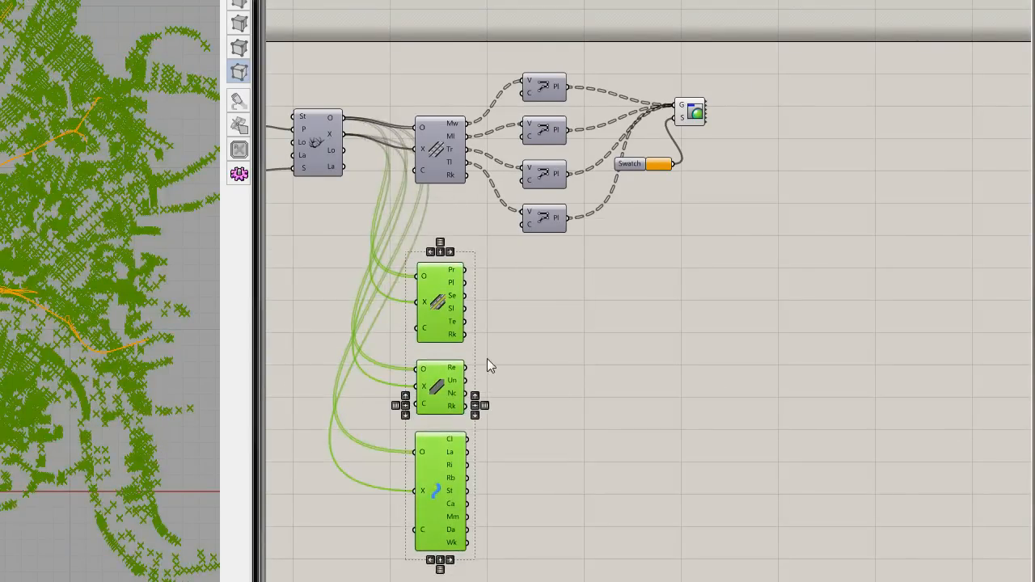
{"action": "right_click_drag", "start_coordinate": [557, 365], "coordinate": [559, 347]}
{"action": "left_click", "coordinate": [560, 347]}
{"action": "right_click_drag", "start_coordinate": [517, 401], "coordinate": [514, 306]}
{"action": "left_click_drag", "start_coordinate": [504, 437], "coordinate": [442, 348]}
{"action": "right_click", "coordinate": [516, 356]}
{"action": "left_click", "coordinate": [549, 350]}
{"action": "right_click_drag", "start_coordinate": [549, 377], "coordinate": [539, 286]}
{"action": "left_click_drag", "start_coordinate": [424, 359], "coordinate": [425, 425]}
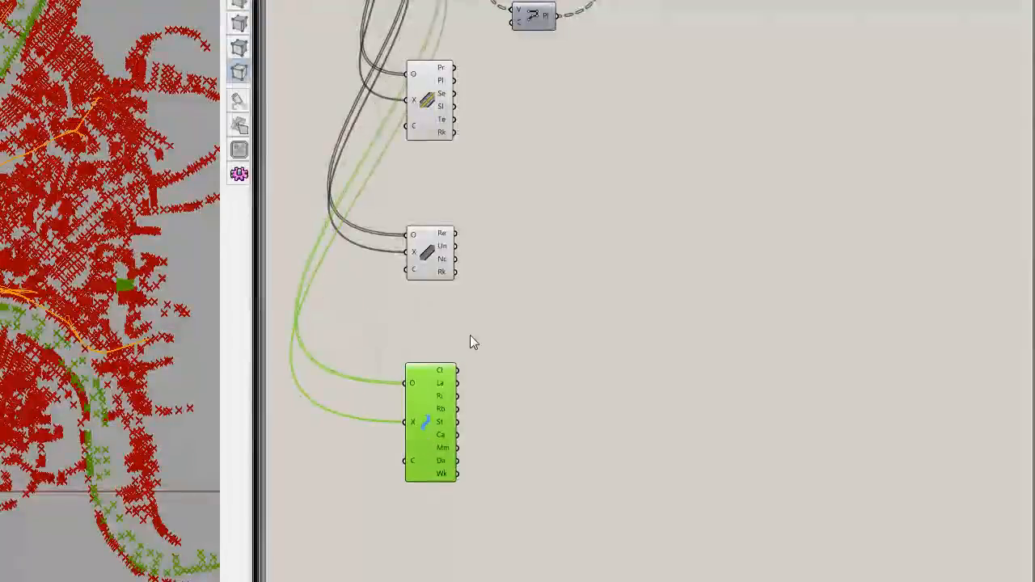
{"action": "left_click", "coordinate": [553, 211]}
Duplicate the four PolyLine components with their Swatch and Custom Preview three times, placing one copy beside each road component and the waterways component
{"action": "right_click_drag", "start_coordinate": [555, 203], "coordinate": [517, 412]}
{"action": "left_click_drag", "start_coordinate": [671, 255], "coordinate": [481, 57]}
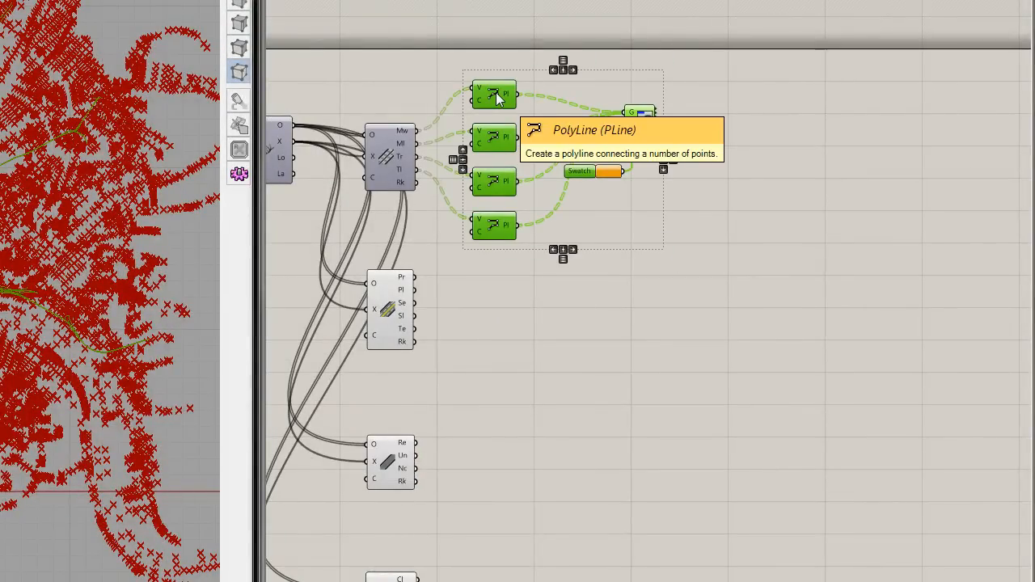
{"action": "left_click_drag", "start_coordinate": [495, 92], "coordinate": [497, 271], "text": "alt"}
{"action": "right_click_drag", "start_coordinate": [494, 278], "coordinate": [492, 116]}
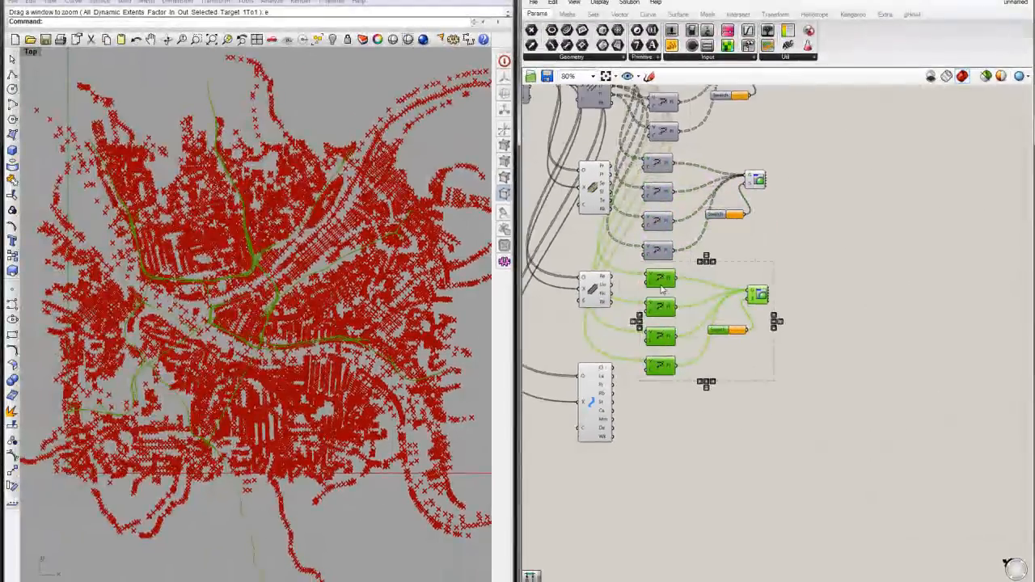
{"action": "left_click_drag", "start_coordinate": [661, 288], "coordinate": [661, 415], "text": "alt"}
{"action": "scroll", "coordinate": [713, 370], "scroll_direction": "down", "scroll_amount": 2}
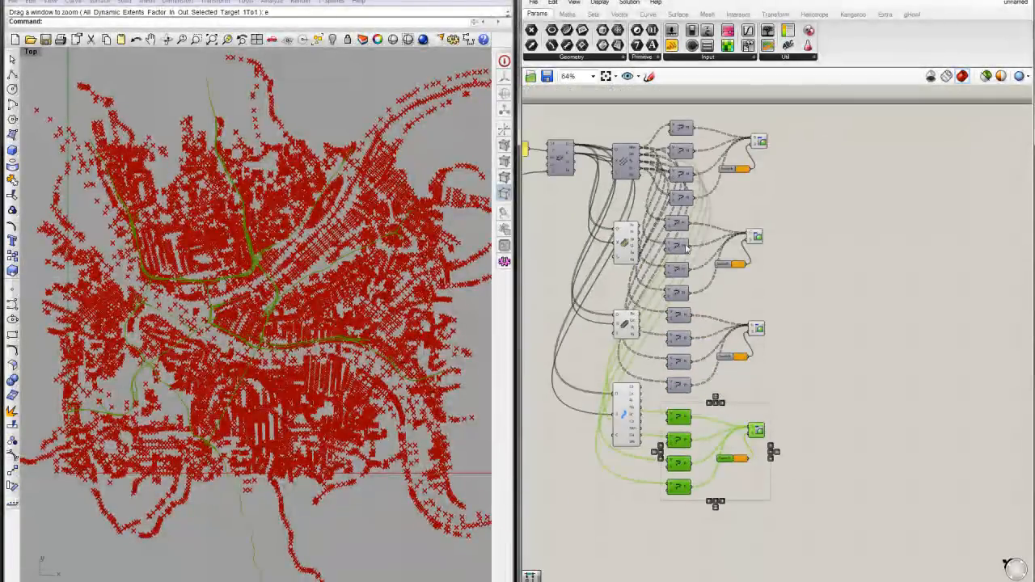
{"action": "scroll", "coordinate": [768, 274], "scroll_direction": "up", "scroll_amount": 3}
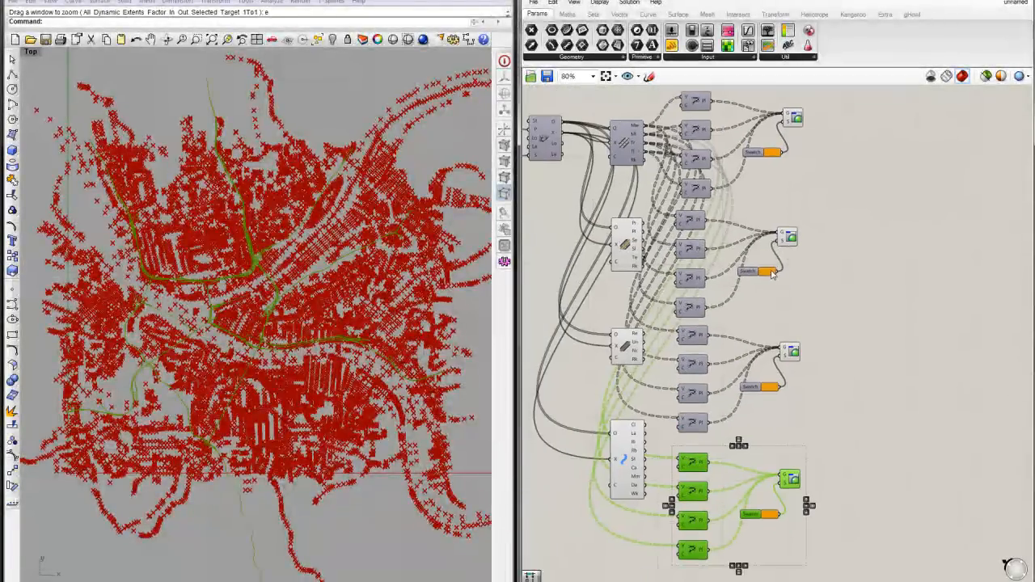
Recolour the Swatch beside the first road component to yellow-green with hue 70° and the second road component's Swatch to white
{"action": "left_click", "coordinate": [771, 272]}
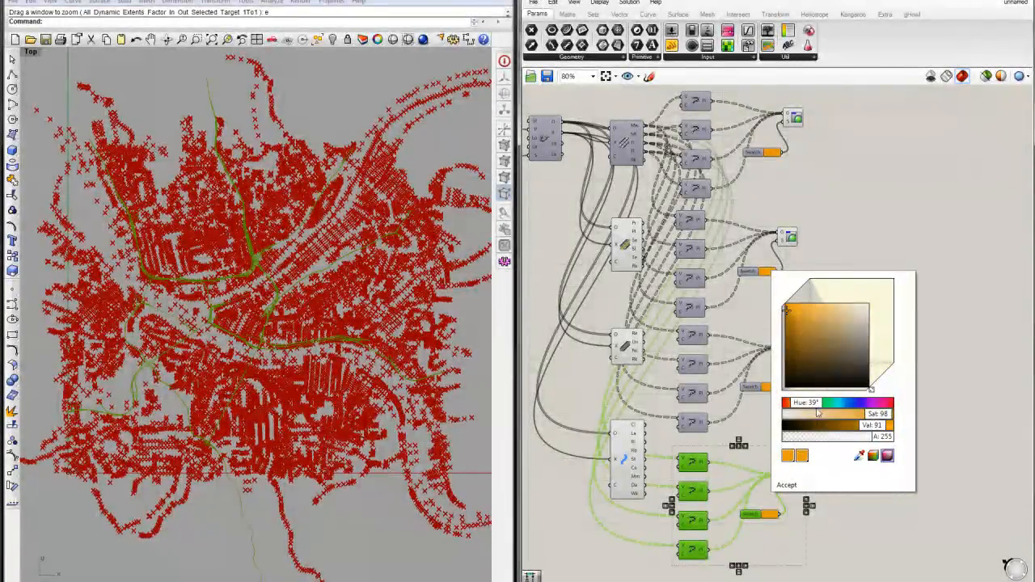
{"action": "left_click_drag", "start_coordinate": [815, 406], "coordinate": [819, 407]}
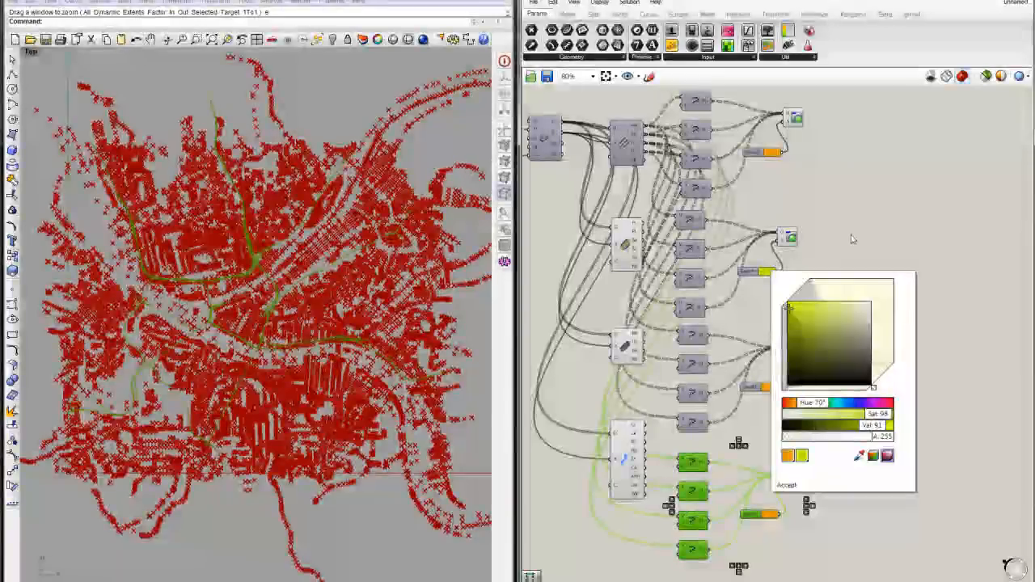
{"action": "left_click", "coordinate": [790, 378]}
{"action": "left_click", "coordinate": [772, 388]}
{"action": "left_click_drag", "start_coordinate": [815, 529], "coordinate": [781, 529]}
Set the Swatch beside the waterways component to blue
{"action": "right_click_drag", "start_coordinate": [843, 425], "coordinate": [841, 367]}
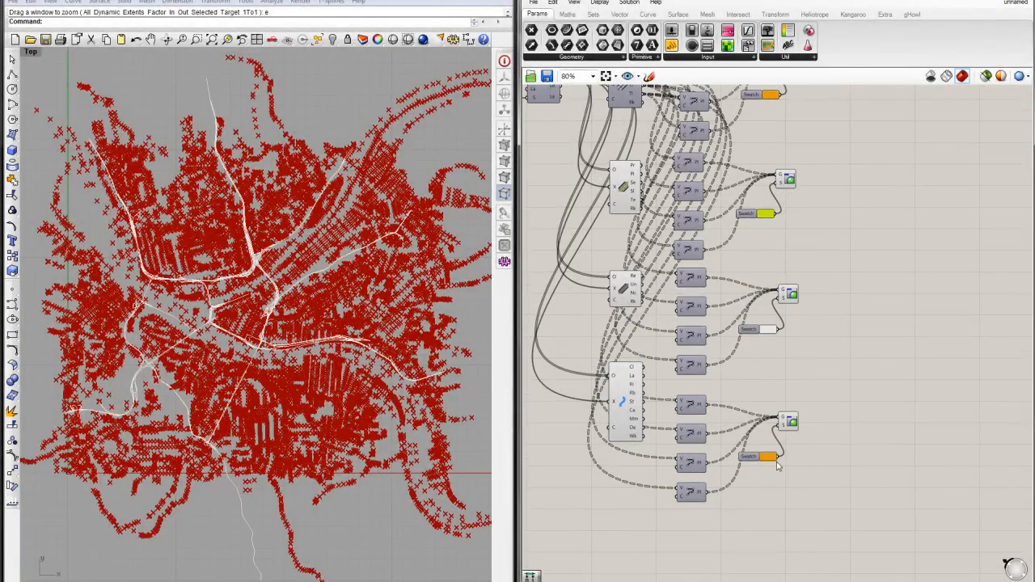
{"action": "left_click", "coordinate": [765, 458]}
{"action": "left_click_drag", "start_coordinate": [812, 521], "coordinate": [844, 543]}
{"action": "left_click", "coordinate": [850, 335]}
Shift the yellow-green Swatch of the first road component to a purer yellow
{"action": "scroll", "coordinate": [800, 395], "scroll_direction": "down", "scroll_amount": 1}
{"action": "right_click_drag", "start_coordinate": [730, 246], "coordinate": [720, 278]}
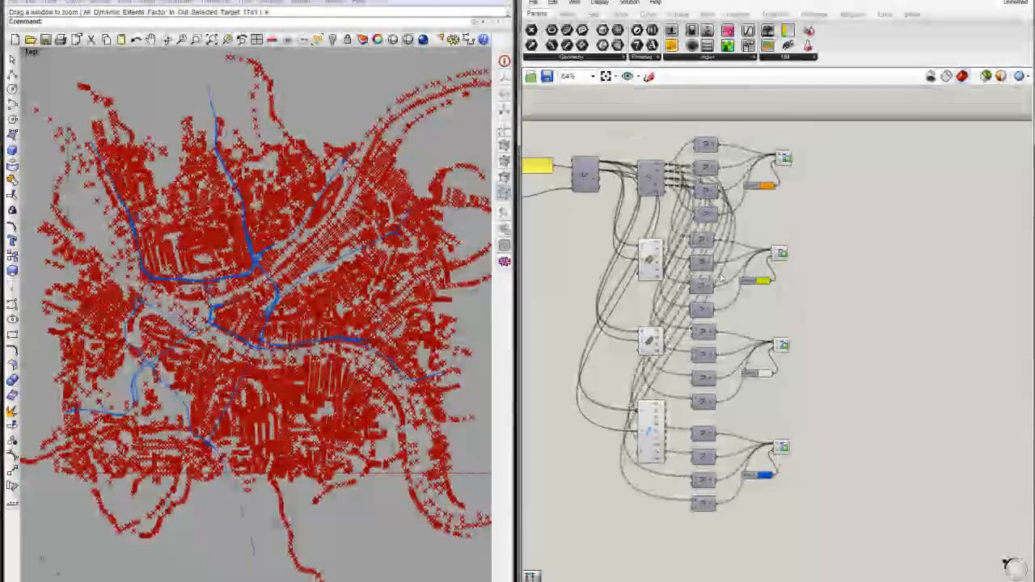
{"action": "scroll", "coordinate": [720, 278], "scroll_direction": "up", "scroll_amount": 2}
{"action": "left_click", "coordinate": [788, 302]}
{"action": "left_click_drag", "start_coordinate": [830, 438], "coordinate": [828, 439]}
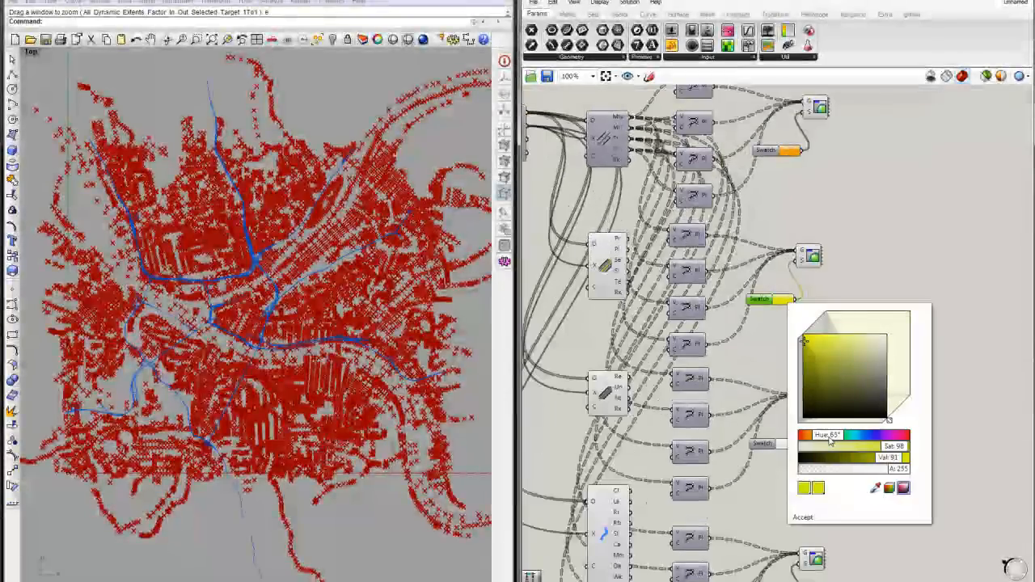
{"action": "left_click", "coordinate": [860, 256]}
Wire the first road component's Pr, Pl, Se and Sl outputs into its four PolyLines' V inputs, and Te into the next PolyLine below
{"action": "right_click_drag", "start_coordinate": [739, 307], "coordinate": [765, 324]}
{"action": "scroll", "coordinate": [664, 277], "scroll_direction": "up", "scroll_amount": 1}
{"action": "left_click_drag", "start_coordinate": [652, 251], "coordinate": [693, 248]}
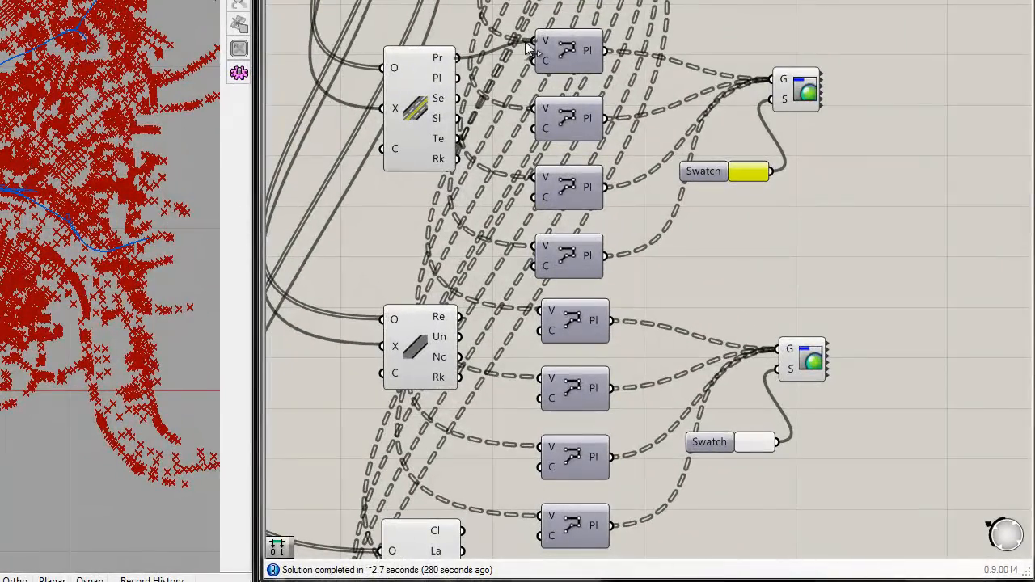
{"action": "left_click_drag", "start_coordinate": [527, 48], "coordinate": [530, 46]}
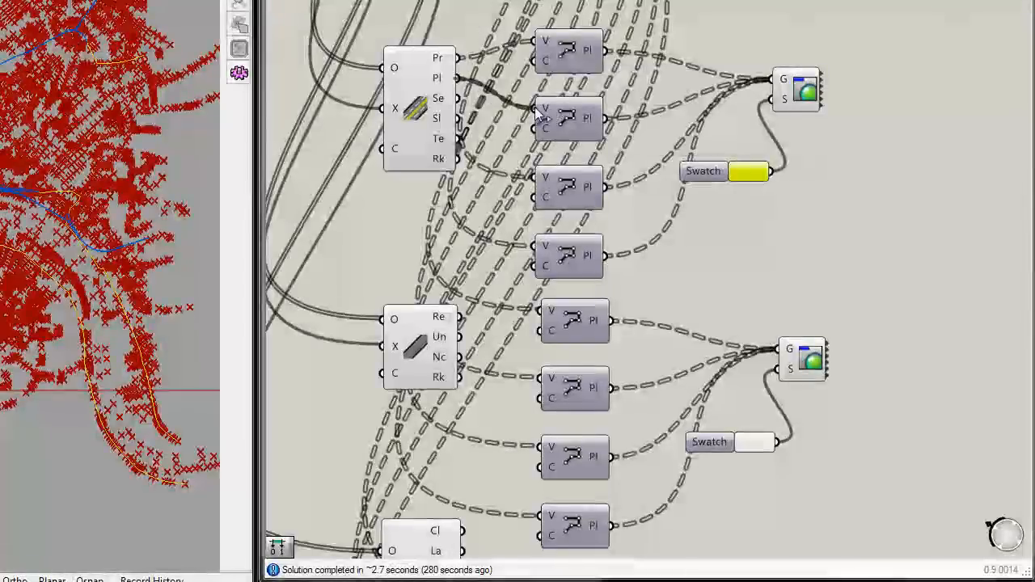
{"action": "left_click_drag", "start_coordinate": [467, 97], "coordinate": [535, 178]}
{"action": "left_click_drag", "start_coordinate": [457, 118], "coordinate": [537, 247]}
{"action": "left_click_drag", "start_coordinate": [458, 139], "coordinate": [540, 310]}
Delete the eight PolyLine components beside the second road component and the waterways component
{"action": "right_click_drag", "start_coordinate": [562, 252], "coordinate": [559, 161]}
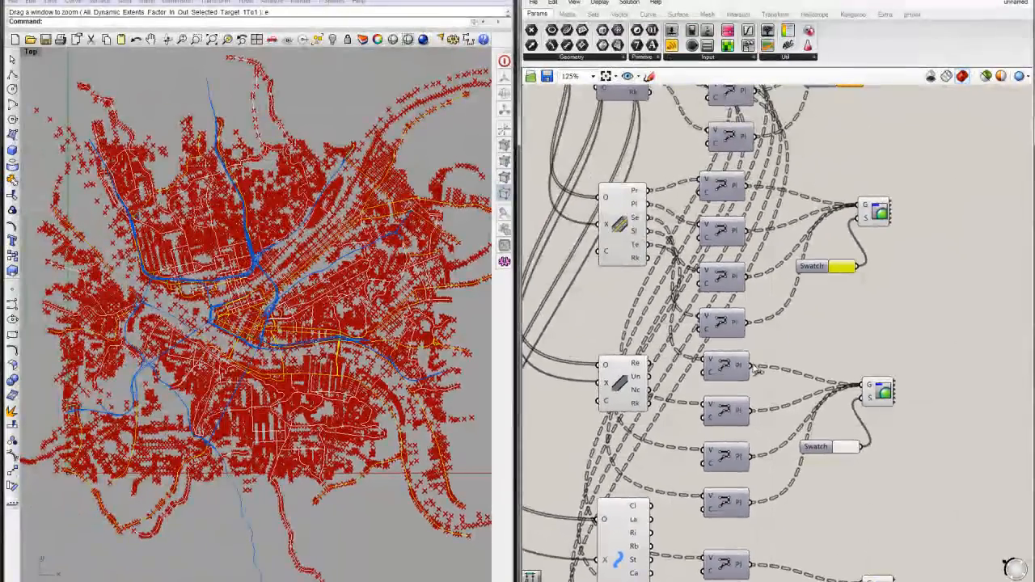
{"action": "right_click_drag", "start_coordinate": [729, 178], "coordinate": [720, 96]}
{"action": "scroll", "coordinate": [873, 341], "scroll_direction": "down", "scroll_amount": 3}
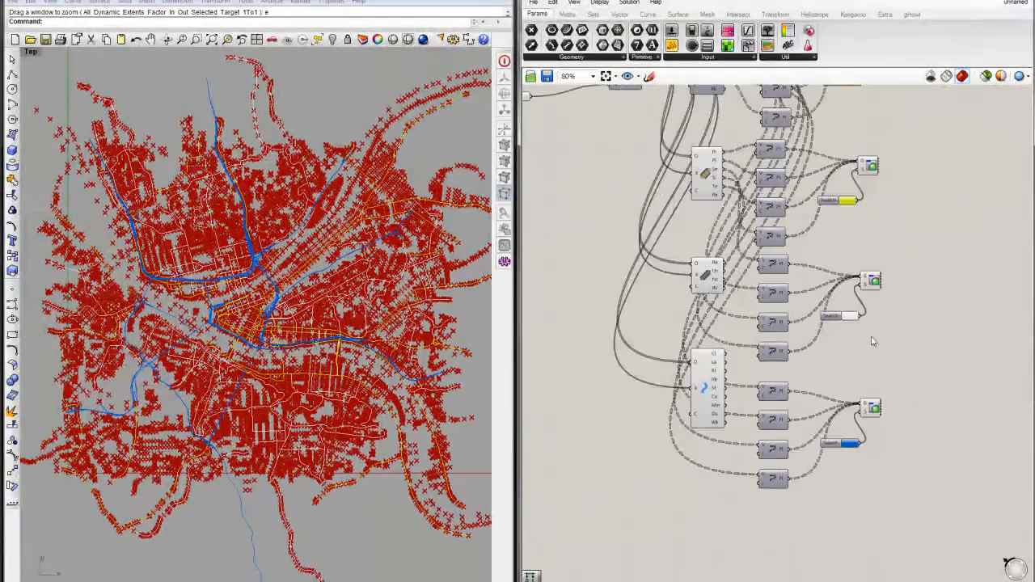
{"action": "left_click_drag", "start_coordinate": [907, 521], "coordinate": [769, 264]}
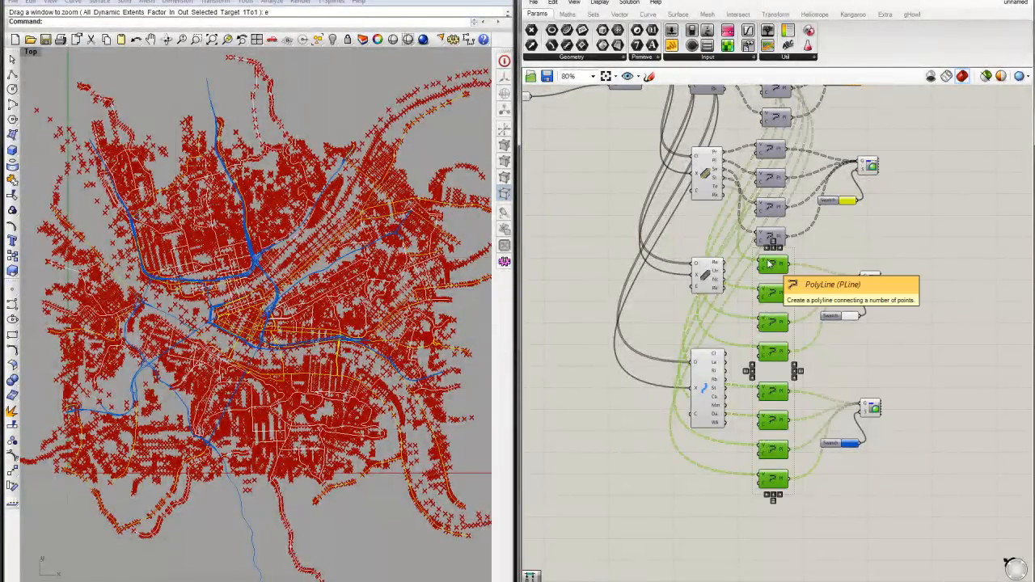
{"action": "key", "text": "Delete"}
Add a fifth PolyLine copy between the first road component's Te output and its Custom Preview, and disable that road component's preview
{"action": "scroll", "coordinate": [769, 264], "scroll_direction": "up", "scroll_amount": 2}
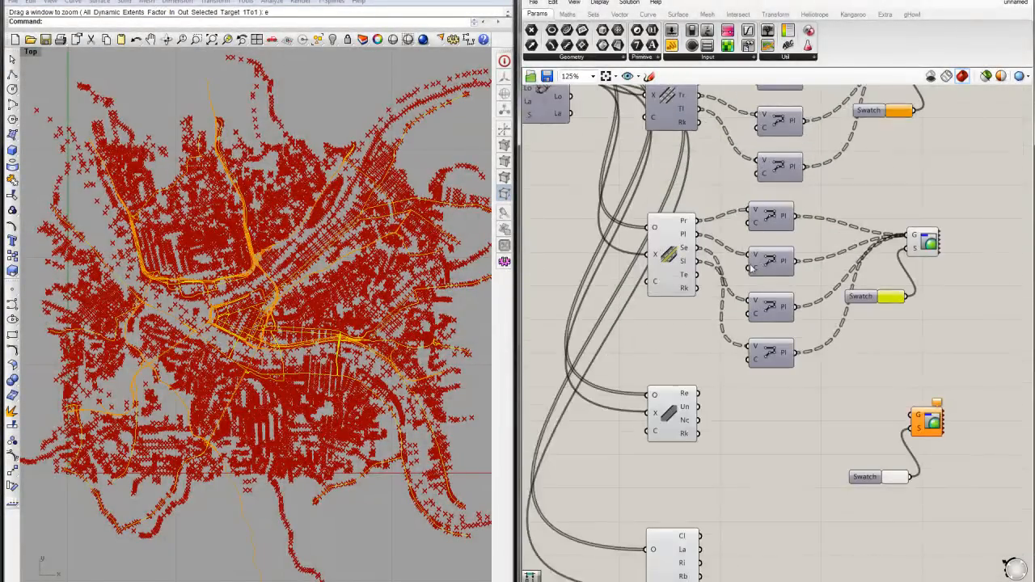
{"action": "left_click_drag", "start_coordinate": [733, 353], "coordinate": [730, 391], "text": "alt"}
{"action": "left_click_drag", "start_coordinate": [686, 329], "coordinate": [831, 297]}
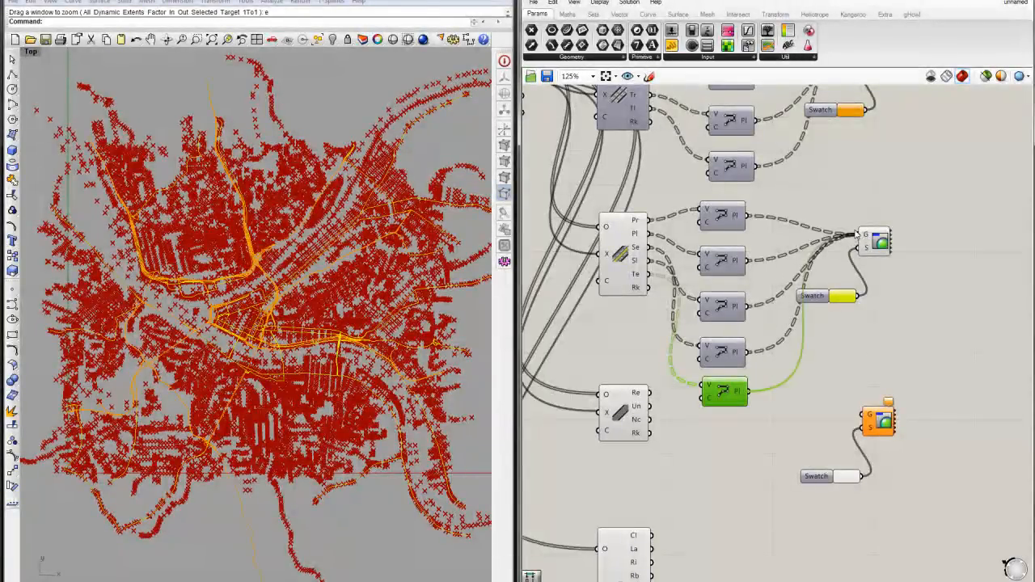
{"action": "left_click", "coordinate": [828, 326]}
{"action": "right_click", "coordinate": [628, 254]}
{"action": "left_click", "coordinate": [658, 271]}
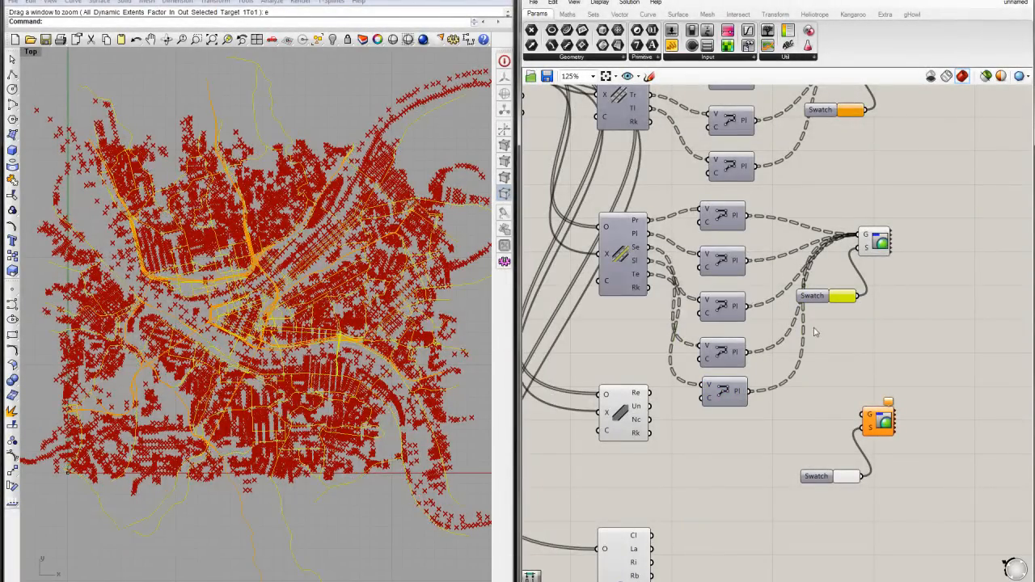
Duplicate four of the PolyLine components and place the copies beside the second road component
{"action": "scroll", "coordinate": [828, 370], "scroll_direction": "down", "scroll_amount": 2}
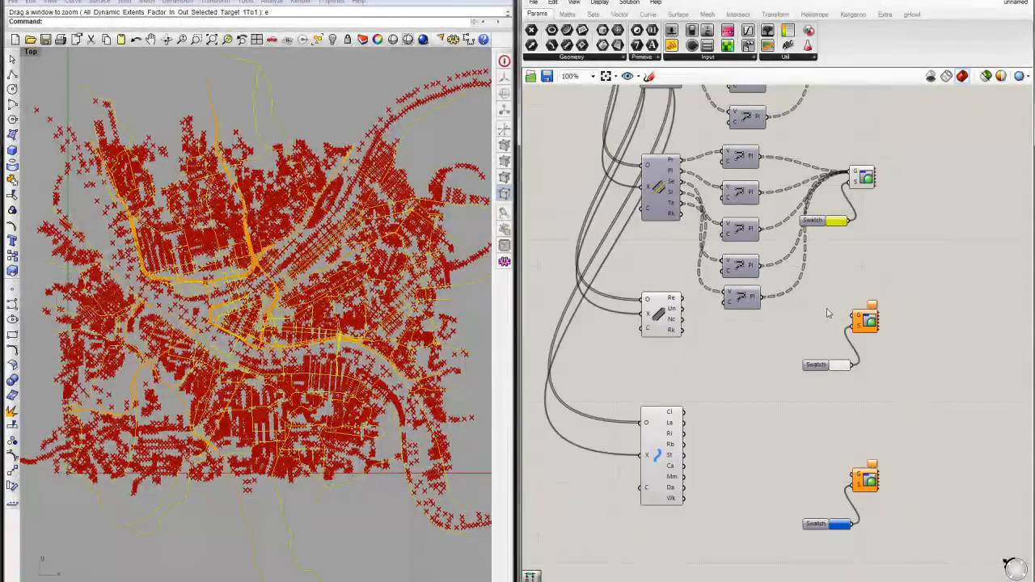
{"action": "right_click_drag", "start_coordinate": [827, 314], "coordinate": [794, 300]}
{"action": "left_click_drag", "start_coordinate": [757, 312], "coordinate": [733, 325]}
{"action": "right_click_drag", "start_coordinate": [679, 325], "coordinate": [669, 304]}
{"action": "scroll", "coordinate": [669, 303], "scroll_direction": "up", "scroll_amount": 1}
Wire the second road component's Re, Un, Nc and Rk outputs into the four new PolyLines' V inputs, and delete the Rk PolyLine
{"action": "left_click", "coordinate": [667, 297]}
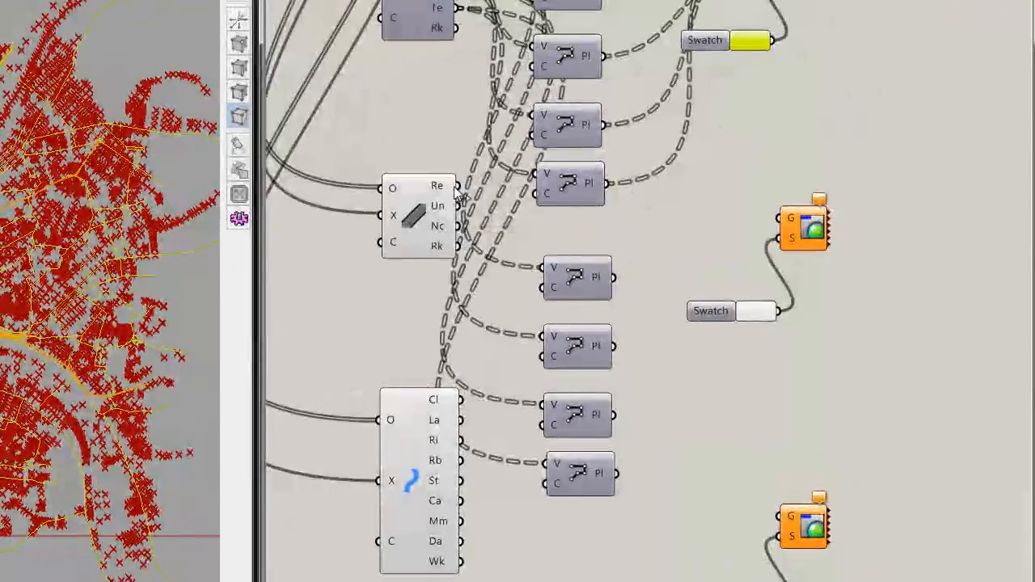
{"action": "left_click_drag", "start_coordinate": [458, 205], "coordinate": [540, 334]}
{"action": "left_click_drag", "start_coordinate": [458, 226], "coordinate": [541, 404]}
{"action": "left_click_drag", "start_coordinate": [458, 245], "coordinate": [576, 459]}
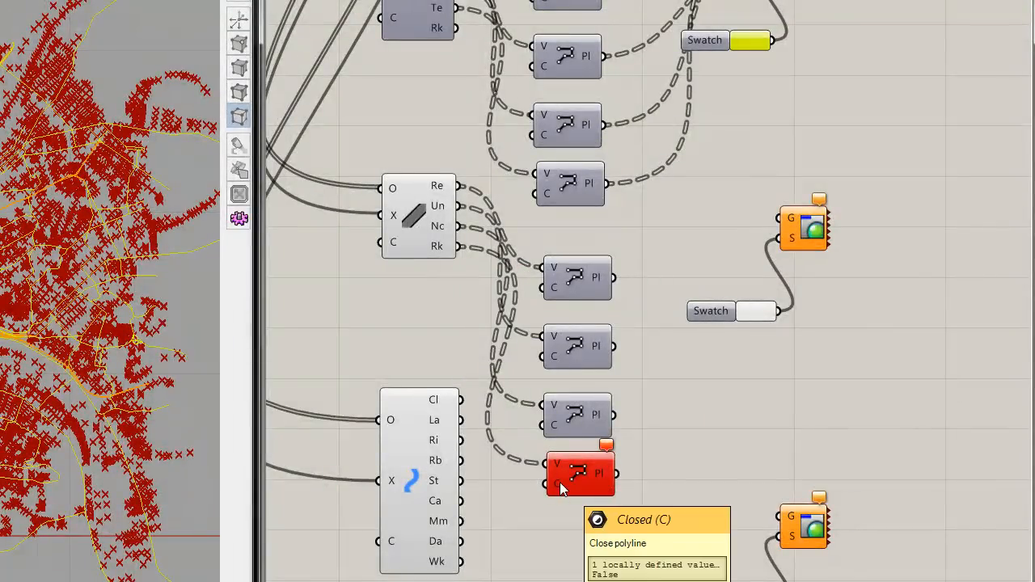
{"action": "left_click_drag", "start_coordinate": [463, 501], "coordinate": [548, 485]}
{"action": "left_click", "coordinate": [596, 492]}
{"action": "key", "text": "Delete"}
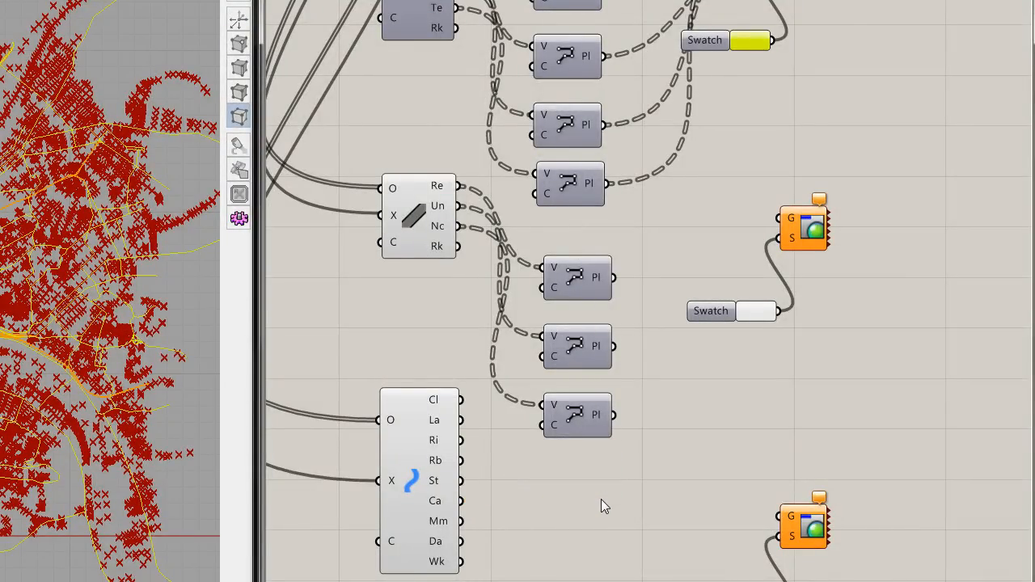
Wire the three PolyLine Pl outputs into the white Swatch's Custom Preview G input and disable the second road component's preview
{"action": "left_click_drag", "start_coordinate": [614, 277], "coordinate": [780, 219]}
{"action": "left_click_drag", "start_coordinate": [614, 346], "coordinate": [779, 220], "text": "shift"}
{"action": "left_click_drag", "start_coordinate": [616, 414], "coordinate": [781, 219], "text": "shift"}
{"action": "left_click_drag", "start_coordinate": [584, 288], "coordinate": [580, 270]}
{"action": "left_click", "coordinate": [617, 236]}
{"action": "right_click", "coordinate": [430, 221]}
{"action": "left_click", "coordinate": [455, 246]}
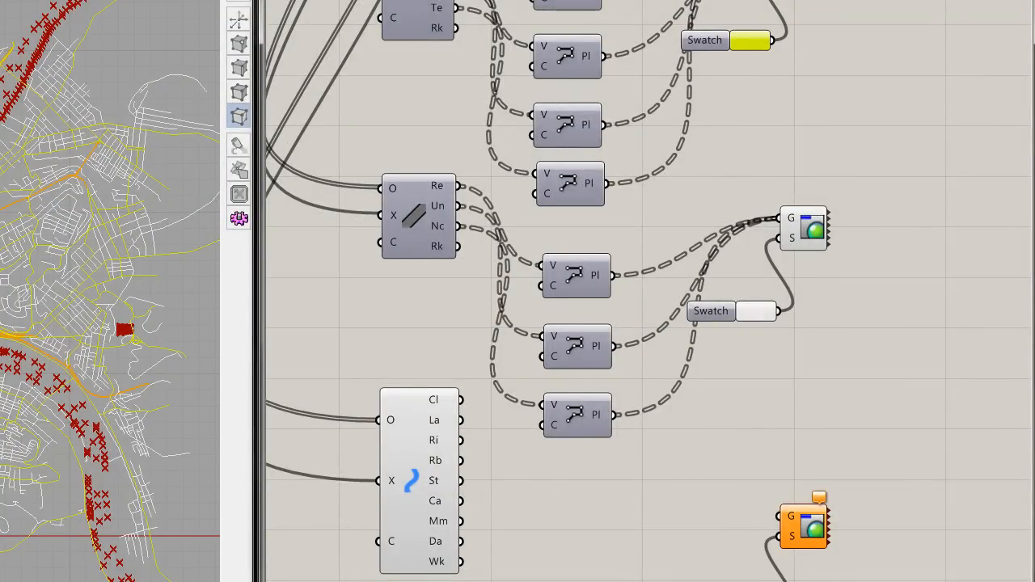
Lower the waterways component slightly and duplicate the second road component's three PolyLines beside it
{"action": "right_click_drag", "start_coordinate": [430, 339], "coordinate": [476, 222]}
{"action": "right_click_drag", "start_coordinate": [608, 340], "coordinate": [583, 260]}
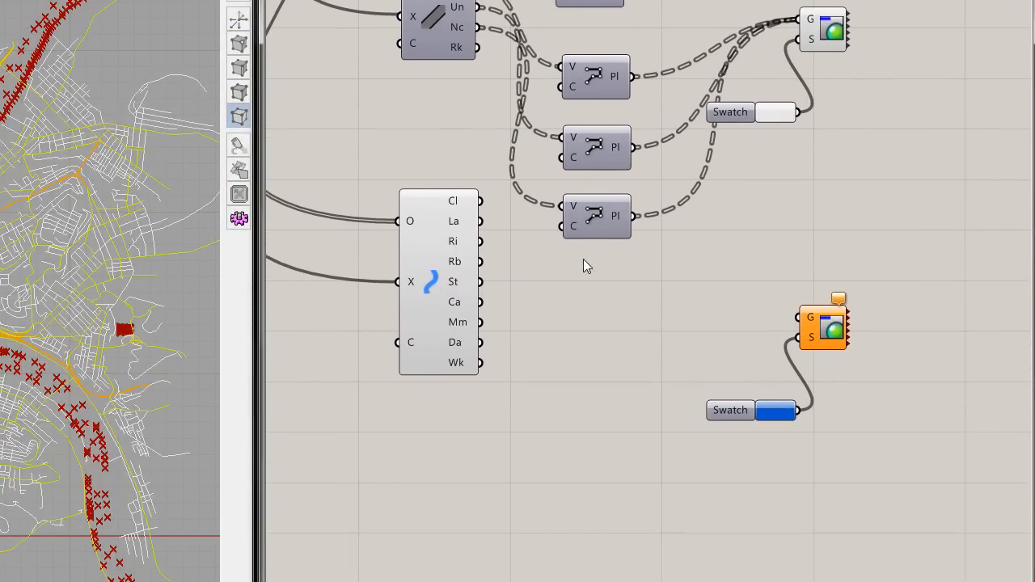
{"action": "left_click_drag", "start_coordinate": [452, 299], "coordinate": [454, 335]}
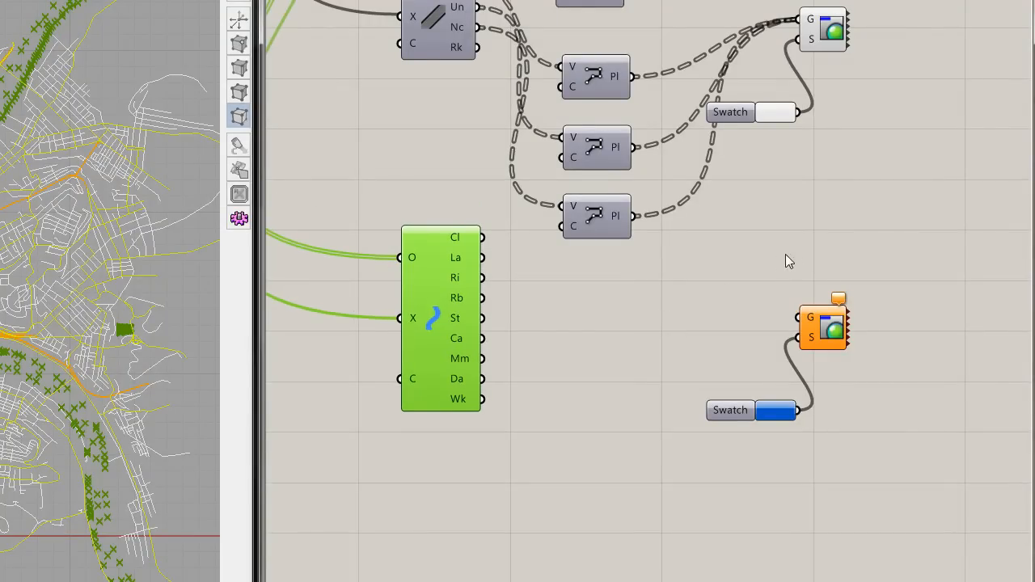
{"action": "left_click_drag", "start_coordinate": [622, 288], "coordinate": [552, 47]}
{"action": "left_click_drag", "start_coordinate": [598, 95], "coordinate": [598, 340], "text": "alt"}
Wire the waterways component's La, Ri and Rb outputs into the V inputs of its three PolyLines in order
{"action": "left_click_drag", "start_coordinate": [482, 237], "coordinate": [561, 312]}
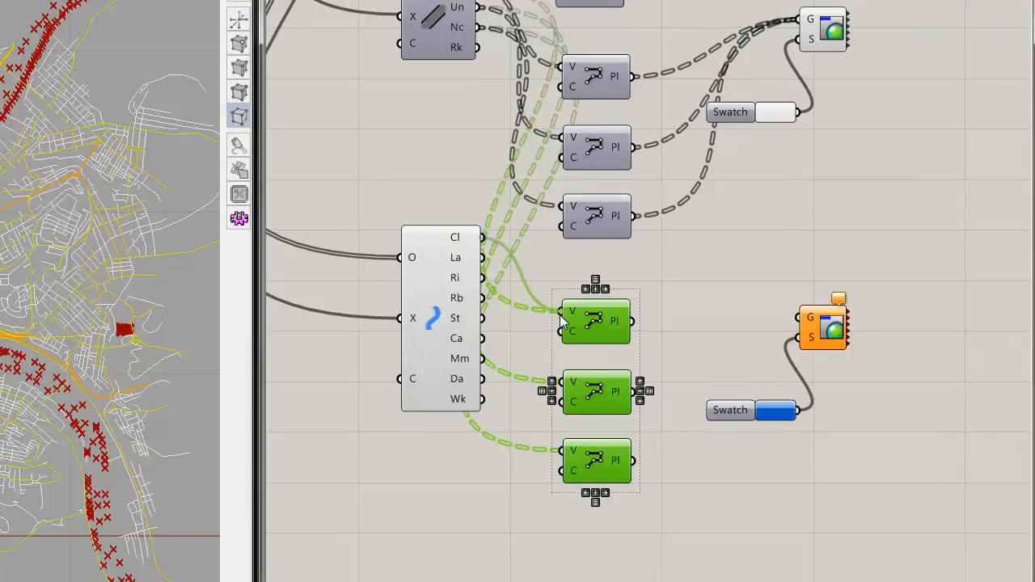
{"action": "left_click_drag", "start_coordinate": [484, 257], "coordinate": [561, 312]}
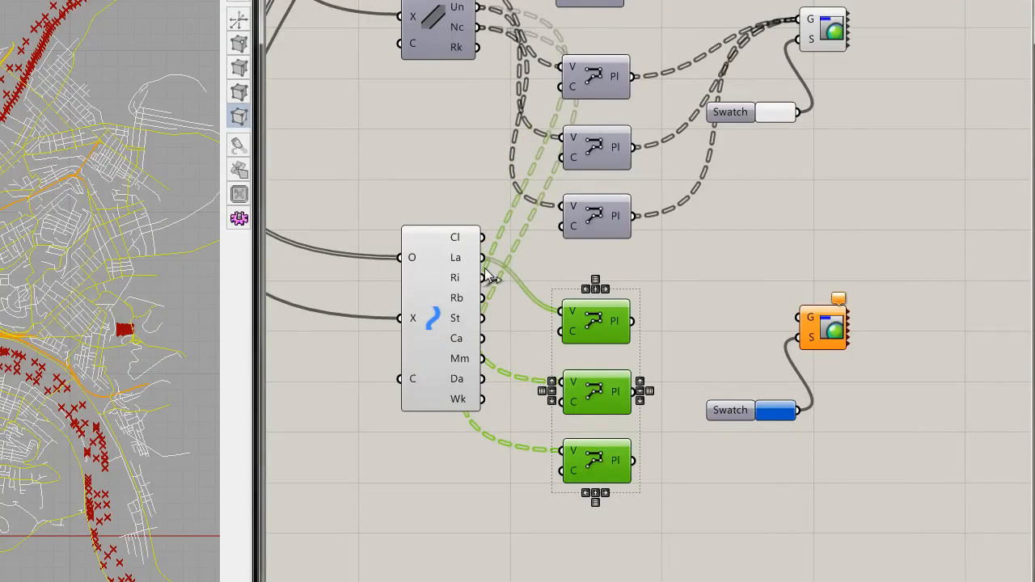
{"action": "left_click_drag", "start_coordinate": [483, 277], "coordinate": [561, 381]}
{"action": "left_click_drag", "start_coordinate": [483, 297], "coordinate": [561, 449]}
{"action": "left_click_drag", "start_coordinate": [482, 318], "coordinate": [561, 449]}
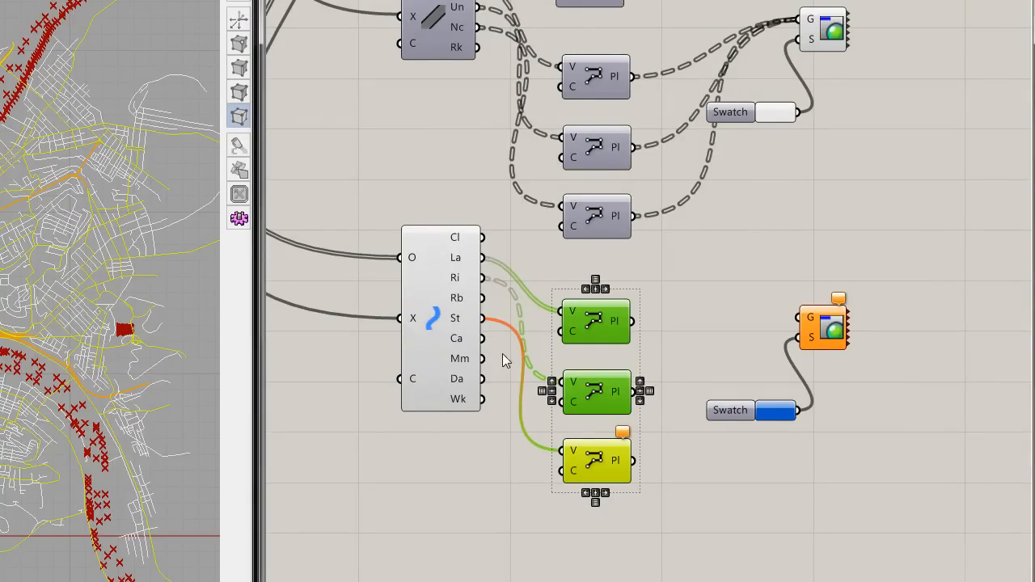
{"action": "left_click_drag", "start_coordinate": [503, 329], "coordinate": [563, 449]}
{"action": "right_click_drag", "start_coordinate": [541, 360], "coordinate": [495, 304]}
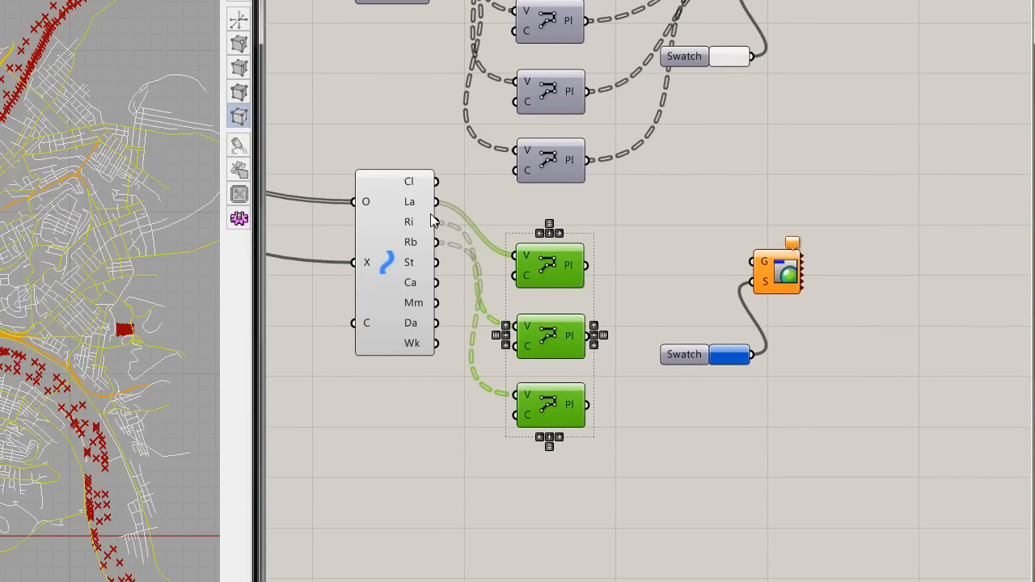
Wire the three waterway PolyLines' Pl outputs into the blue Swatch's Custom Preview G input and disable the waterways component's preview
{"action": "right_click_drag", "start_coordinate": [580, 338], "coordinate": [525, 344]}
{"action": "left_click_drag", "start_coordinate": [531, 270], "coordinate": [696, 267]}
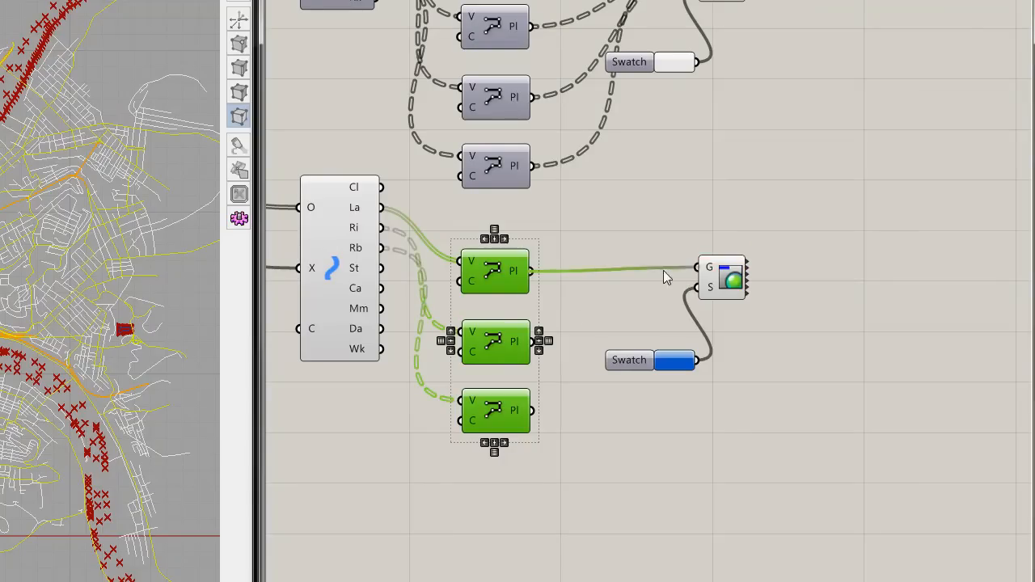
{"action": "left_click", "coordinate": [538, 346]}
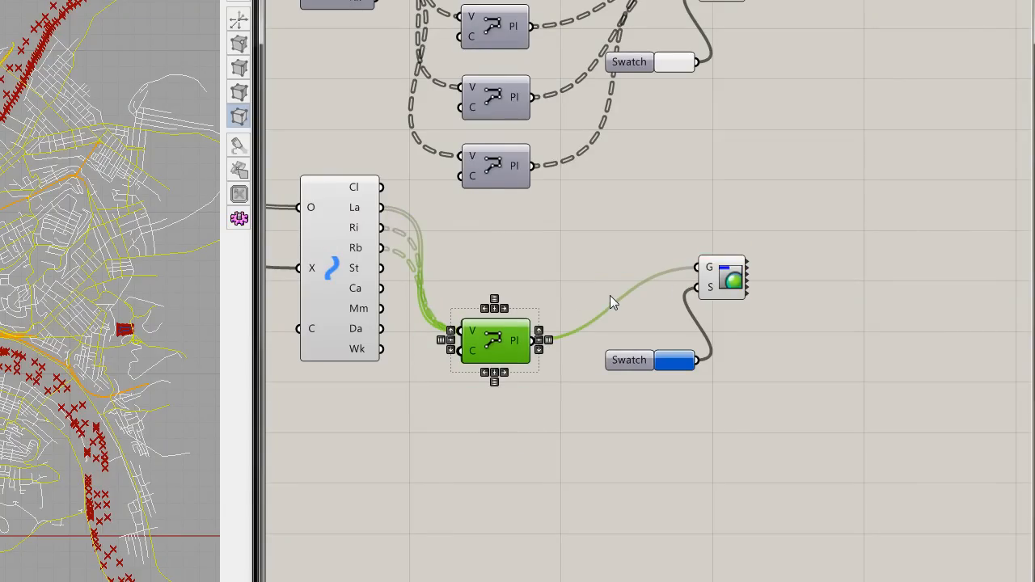
{"action": "key", "text": "ctrl+z"}
{"action": "left_click_drag", "start_coordinate": [538, 340], "coordinate": [697, 268], "text": "shift"}
{"action": "left_click_drag", "start_coordinate": [531, 410], "coordinate": [697, 268], "text": "shift"}
{"action": "left_click", "coordinate": [646, 220]}
{"action": "right_click", "coordinate": [339, 252]}
{"action": "left_click", "coordinate": [368, 283]}
Examine the coloured highways, roads and waterways in the Top viewport and the full definition on the canvas
{"action": "right_click_drag", "start_coordinate": [490, 249], "coordinate": [644, 251]}
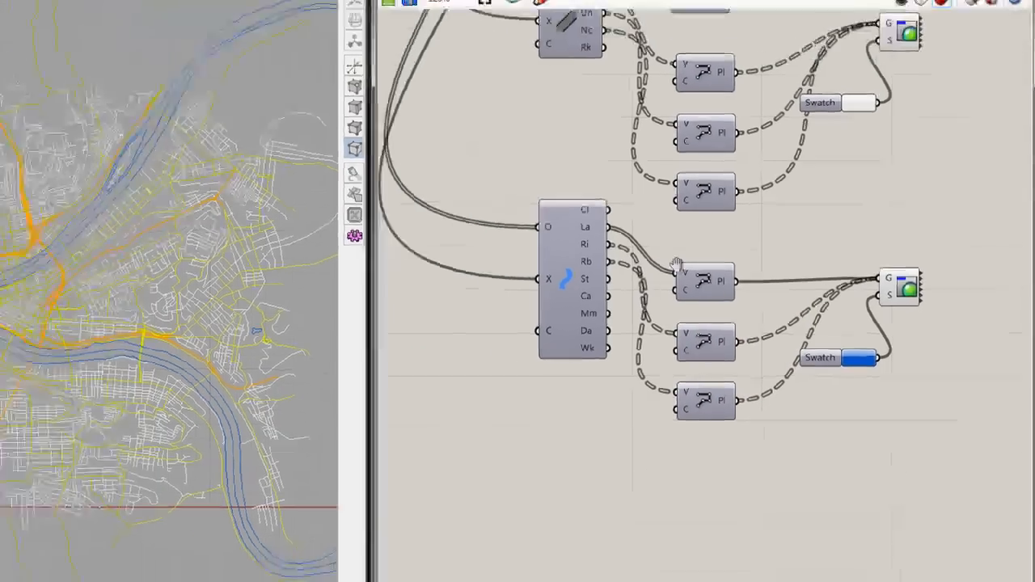
{"action": "right_click_drag", "start_coordinate": [243, 300], "coordinate": [265, 307]}
{"action": "scroll", "coordinate": [252, 309], "scroll_direction": "down", "scroll_amount": 4}
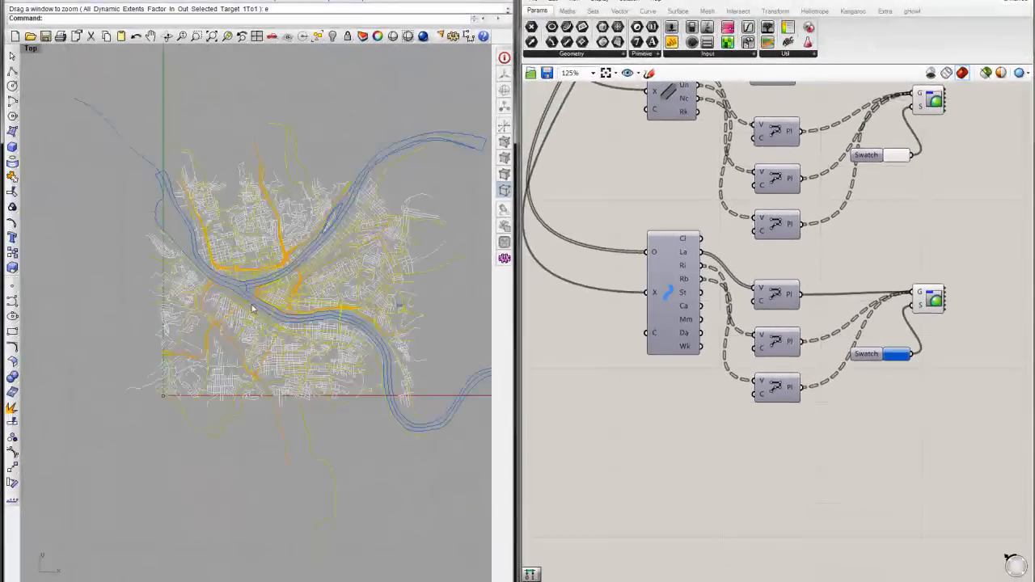
{"action": "scroll", "coordinate": [251, 309], "scroll_direction": "up", "scroll_amount": 3}
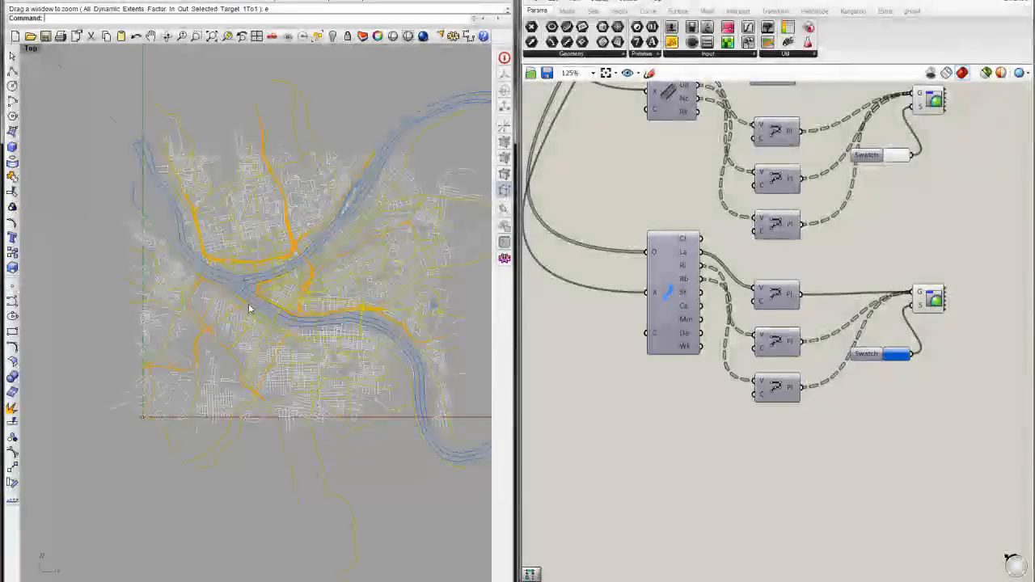
{"action": "right_click_drag", "start_coordinate": [283, 252], "coordinate": [248, 277]}
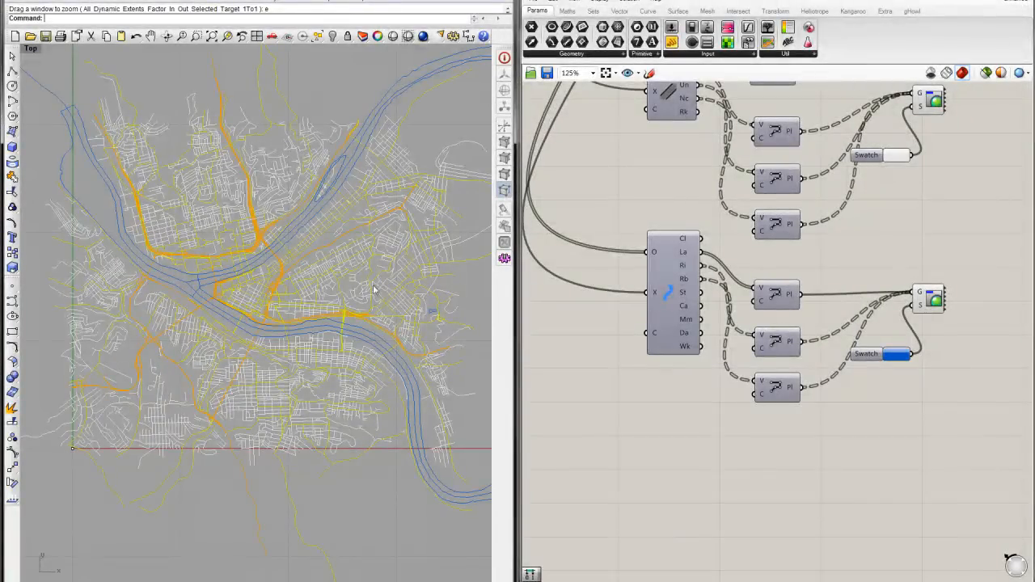
{"action": "right_click_drag", "start_coordinate": [744, 279], "coordinate": [756, 359]}
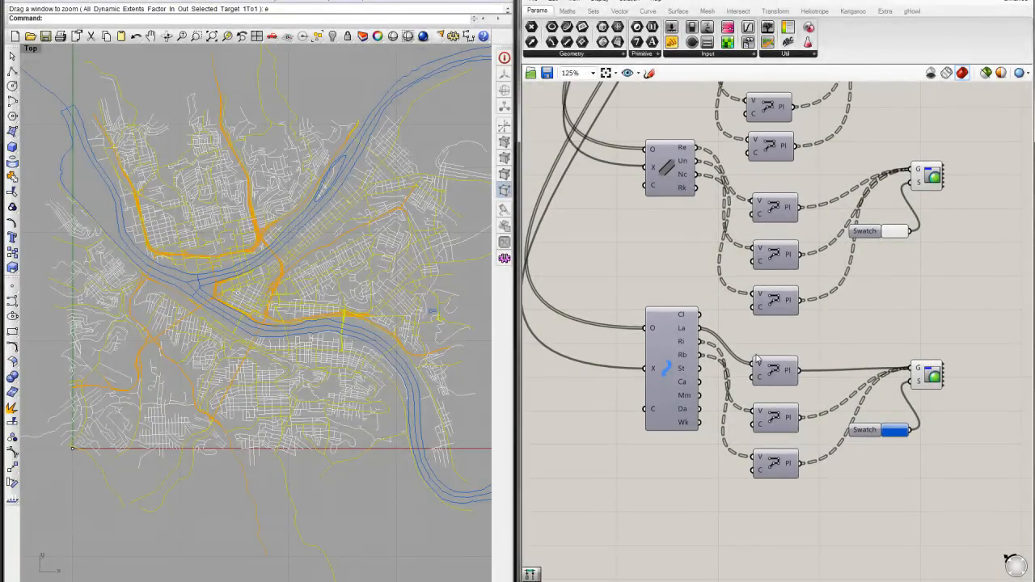
{"action": "right_click_drag", "start_coordinate": [280, 230], "coordinate": [268, 250]}
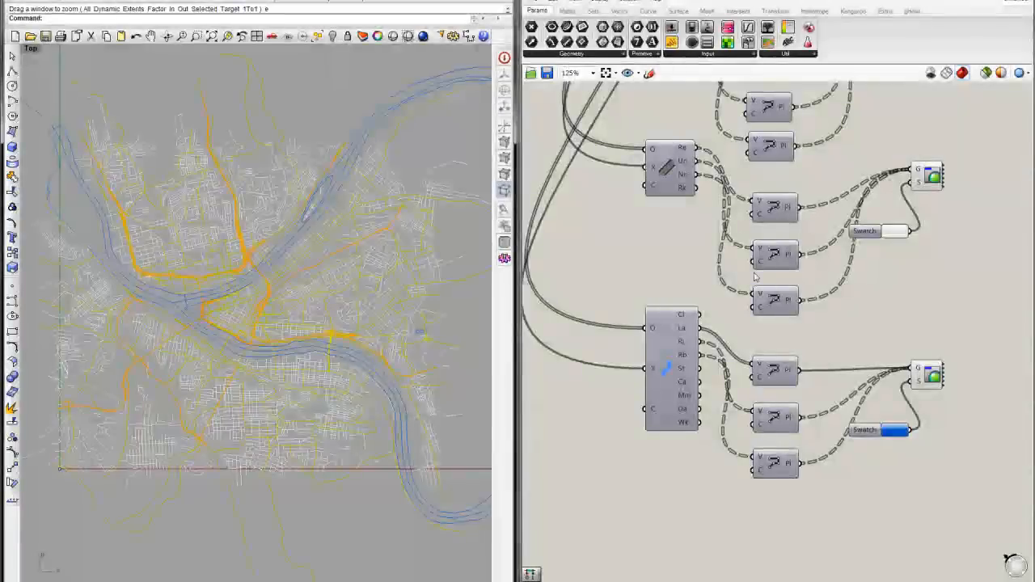
{"action": "right_click_drag", "start_coordinate": [621, 281], "coordinate": [641, 312]}
{"action": "right_click_drag", "start_coordinate": [698, 243], "coordinate": [699, 285]}
{"action": "scroll", "coordinate": [700, 287], "scroll_direction": "down", "scroll_amount": 3}
{"action": "right_click_drag", "start_coordinate": [783, 183], "coordinate": [783, 256]}
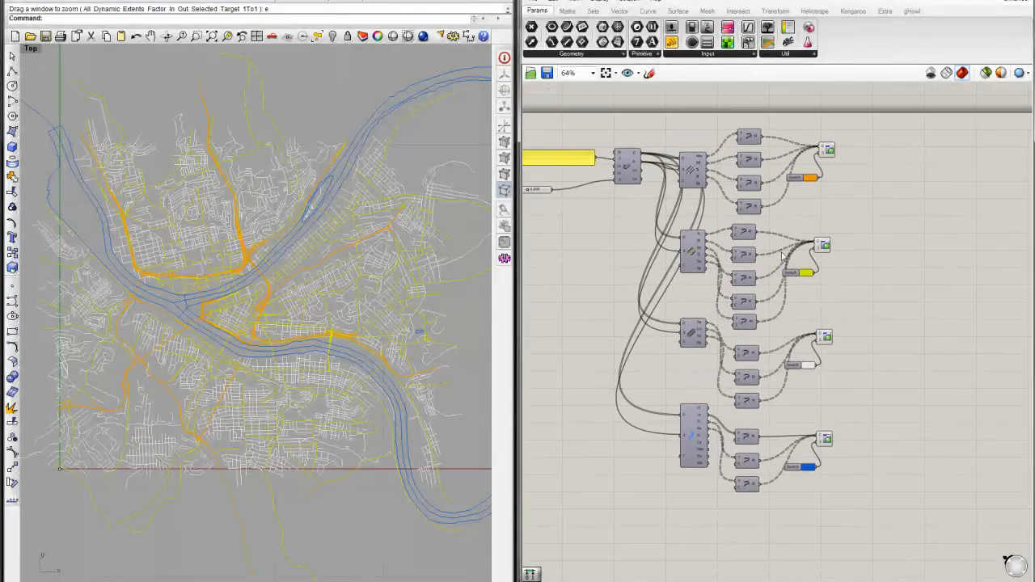
{"action": "right_click_drag", "start_coordinate": [714, 283], "coordinate": [808, 276]}
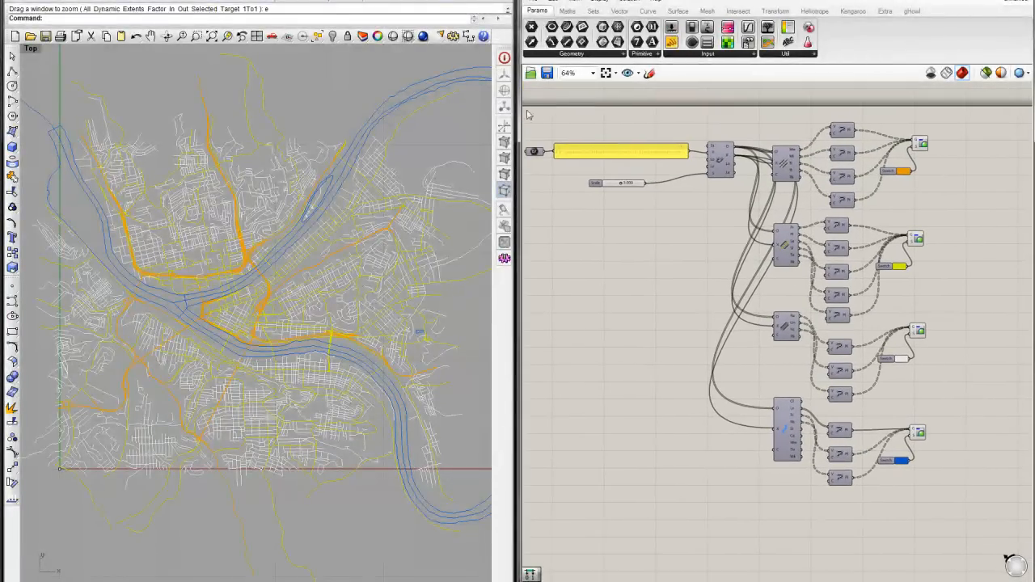
Save the Grasshopper definition under the name Pittsburgh Data as a Grasshopper Binary file
{"action": "left_click", "coordinate": [534, 2]}
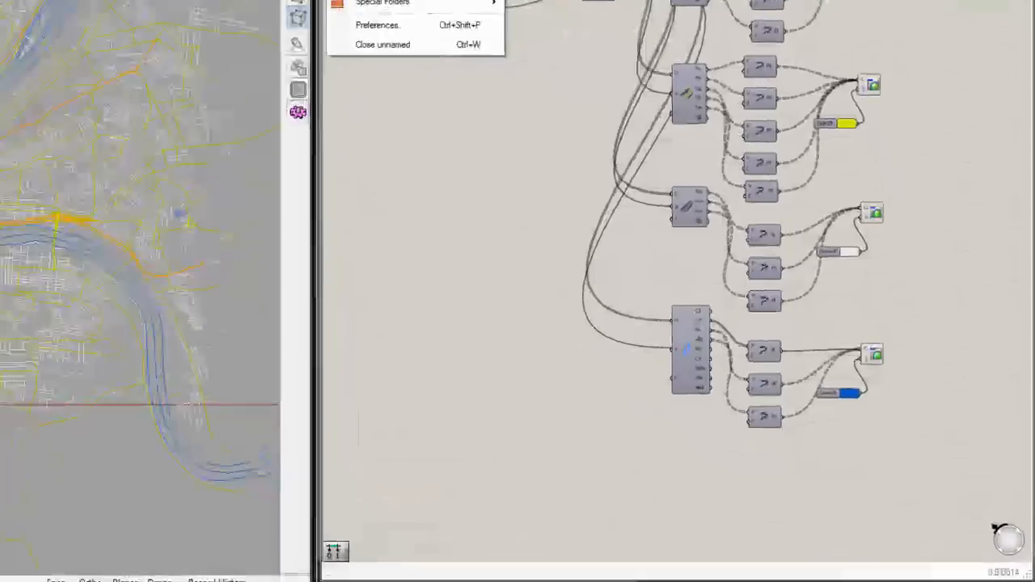
{"action": "left_click", "coordinate": [396, 0]}
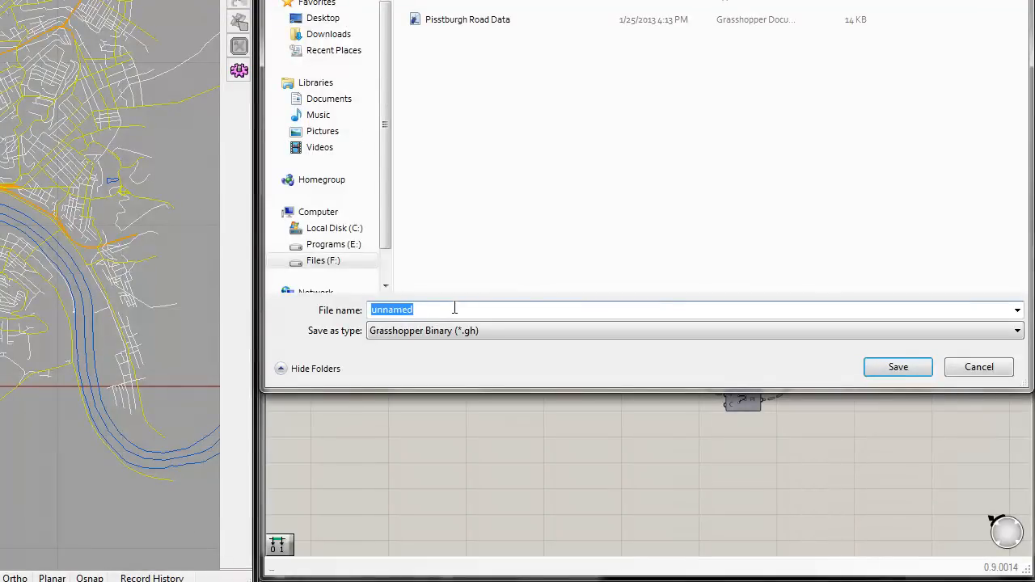
{"action": "type", "text": "Pitt"}
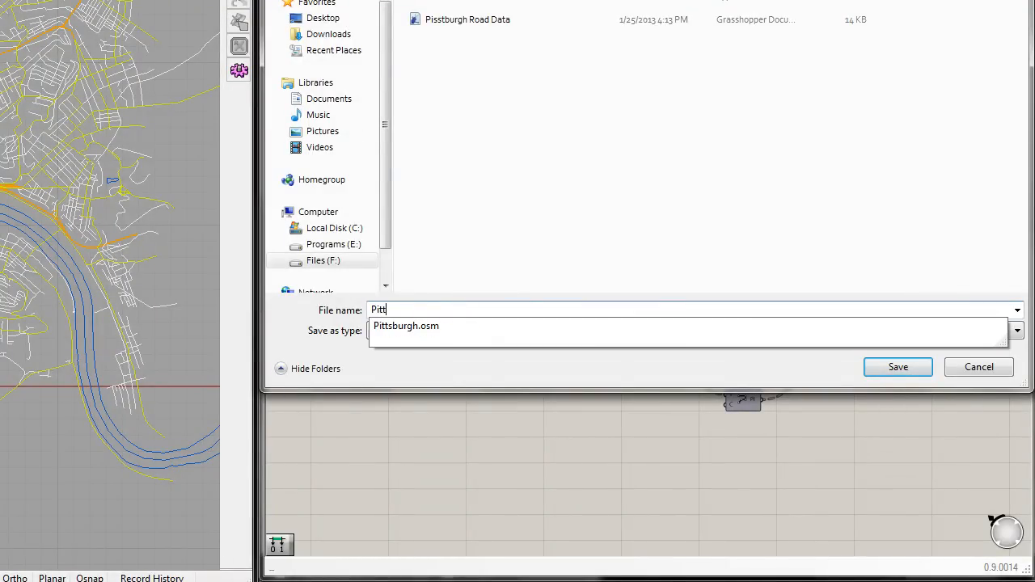
{"action": "type", "text": "sburgh Data"}
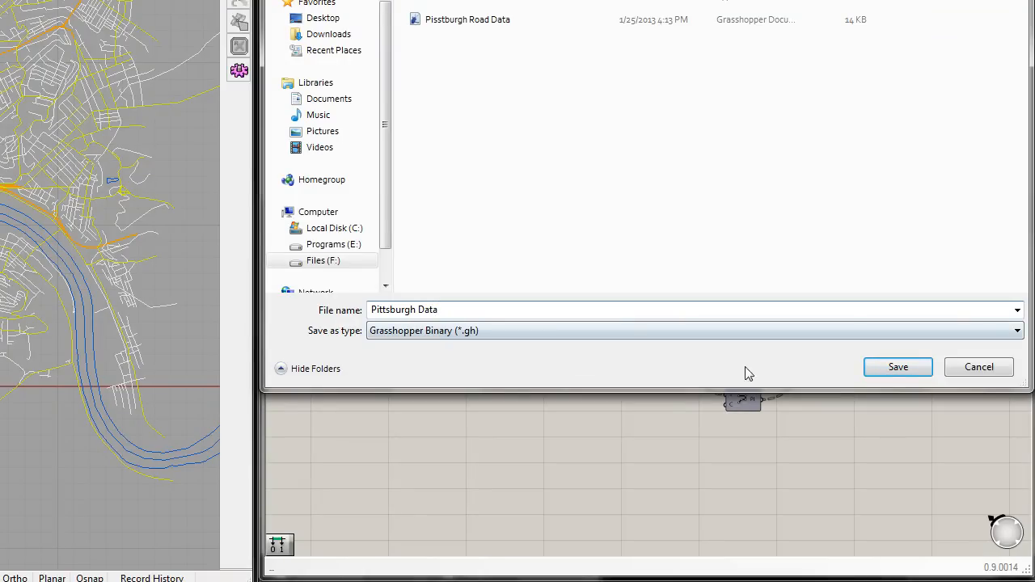
{"action": "left_click", "coordinate": [897, 367]}
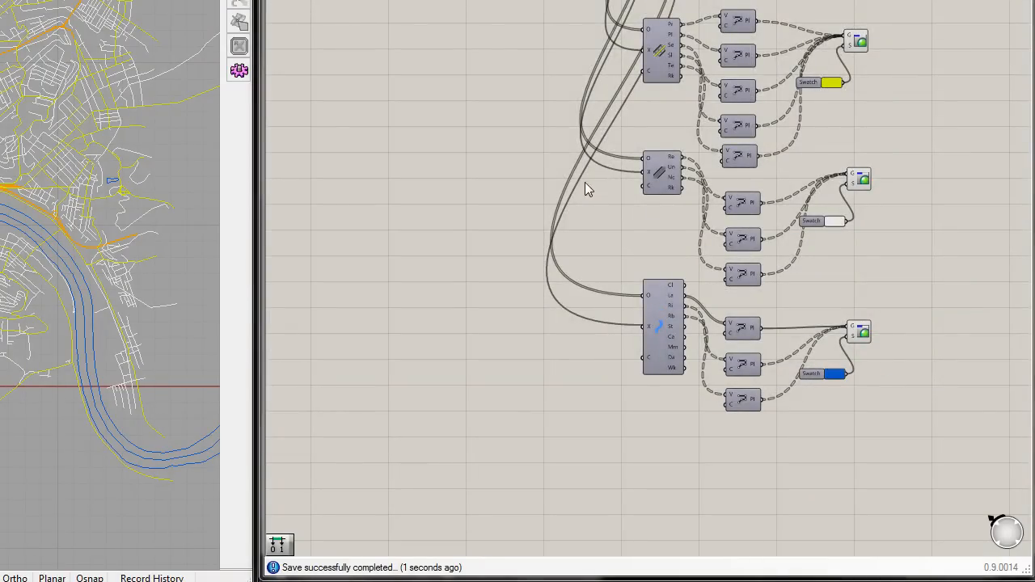
Set the Scale slider feeding the OSM data component's S input to 5
{"action": "right_click_drag", "start_coordinate": [584, 183], "coordinate": [493, 218]}
{"action": "scroll", "coordinate": [689, 71], "scroll_direction": "up", "scroll_amount": 3}
{"action": "right_click_drag", "start_coordinate": [398, 64], "coordinate": [635, 176]}
{"action": "scroll", "coordinate": [607, 157], "scroll_direction": "up", "scroll_amount": 2}
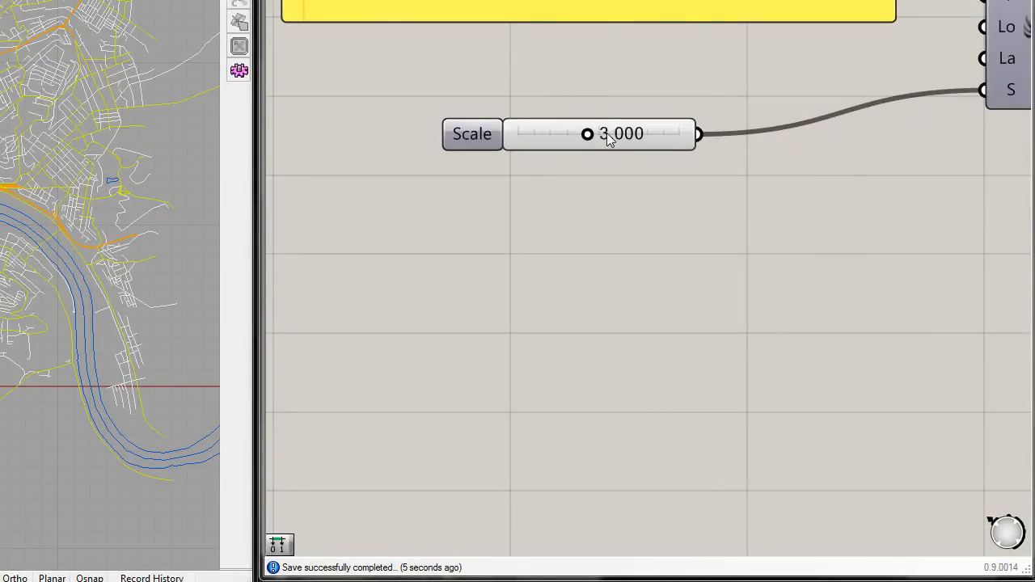
{"action": "double_click", "coordinate": [608, 139]}
{"action": "type", "text": "5"}
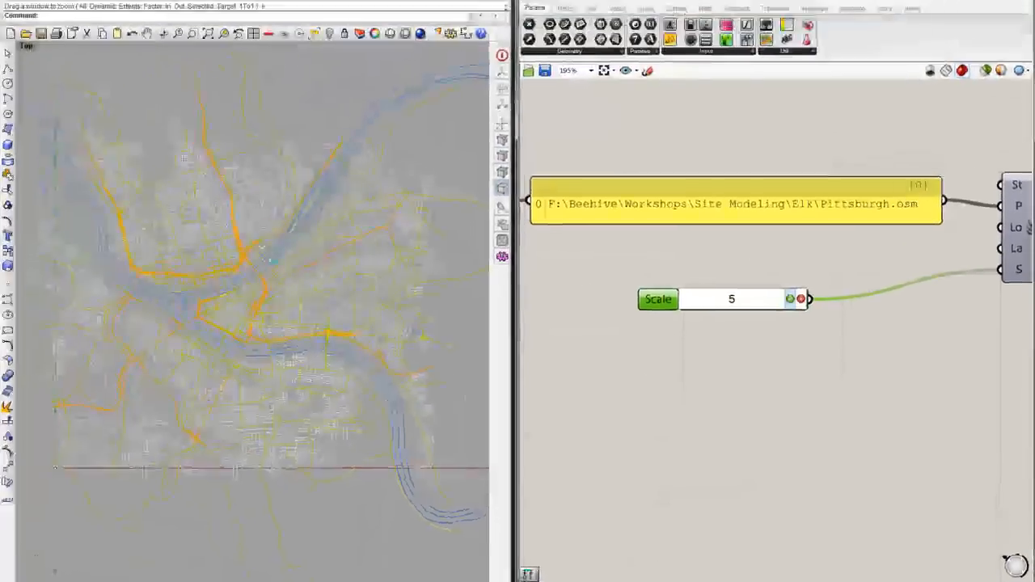
{"action": "left_click", "coordinate": [669, 133]}
{"action": "scroll", "coordinate": [233, 342], "scroll_direction": "down", "scroll_amount": 5}
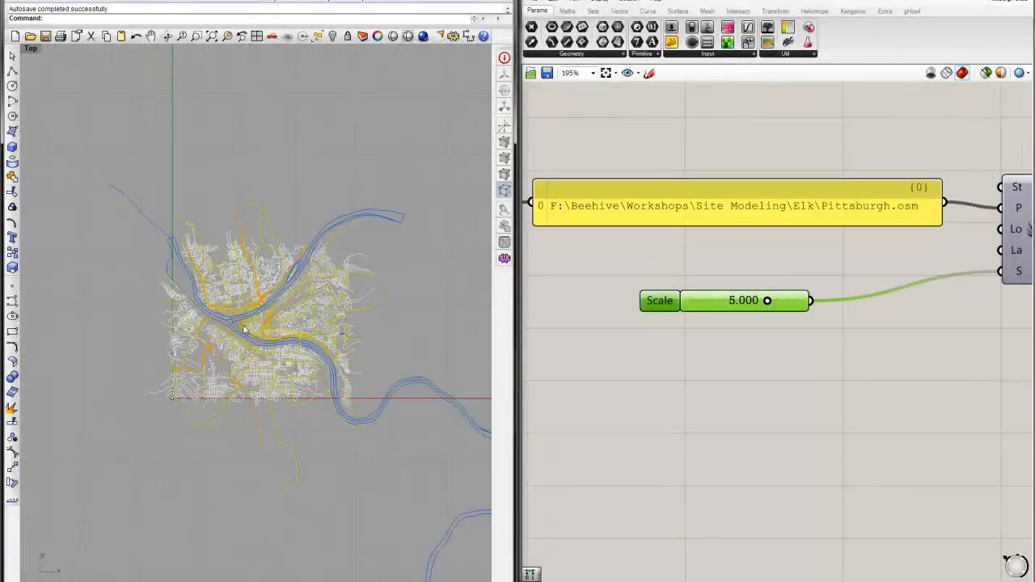
{"action": "scroll", "coordinate": [237, 324], "scroll_direction": "up", "scroll_amount": 5}
{"action": "scroll", "coordinate": [238, 324], "scroll_direction": "up", "scroll_amount": 2}
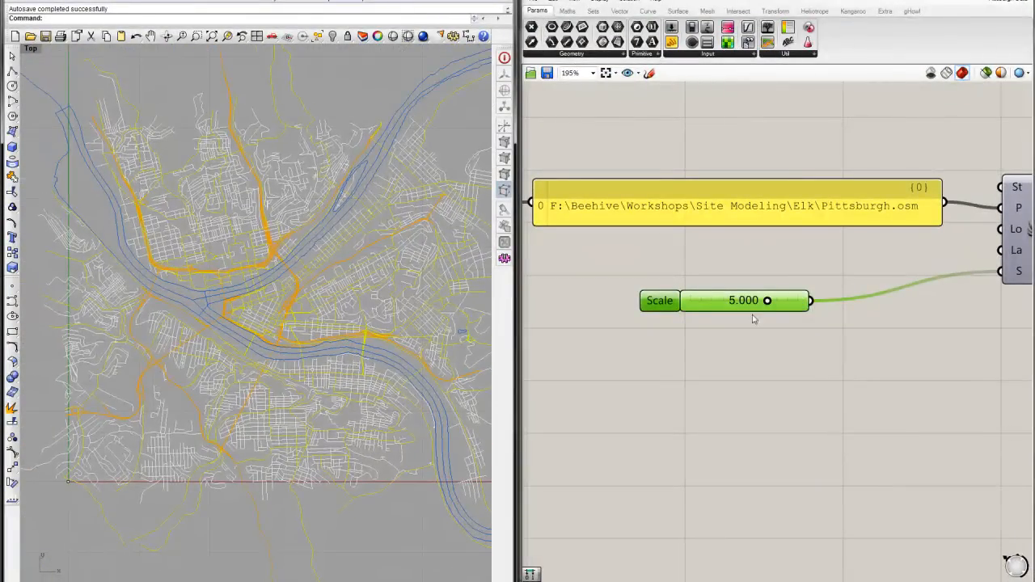
Align all the PolyLine components of the four feature groups in a single vertical column
{"action": "scroll", "coordinate": [667, 318], "scroll_direction": "down", "scroll_amount": 5}
{"action": "right_click_drag", "start_coordinate": [764, 393], "coordinate": [660, 285]}
{"action": "scroll", "coordinate": [650, 278], "scroll_direction": "down", "scroll_amount": 2}
{"action": "right_click_drag", "start_coordinate": [813, 320], "coordinate": [798, 316]}
{"action": "scroll", "coordinate": [788, 316], "scroll_direction": "up", "scroll_amount": 3}
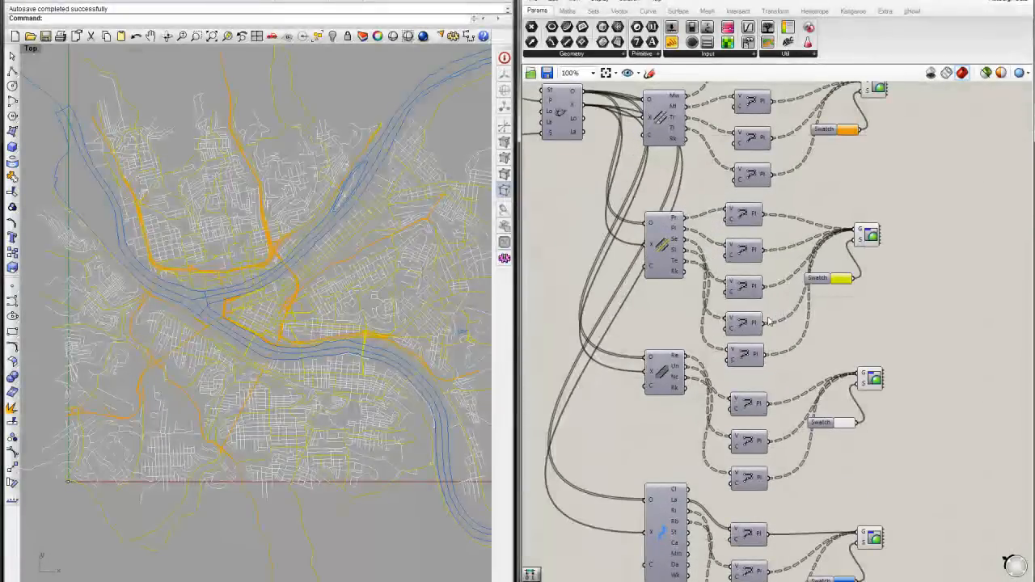
{"action": "scroll", "coordinate": [293, 317], "scroll_direction": "up", "scroll_amount": 2}
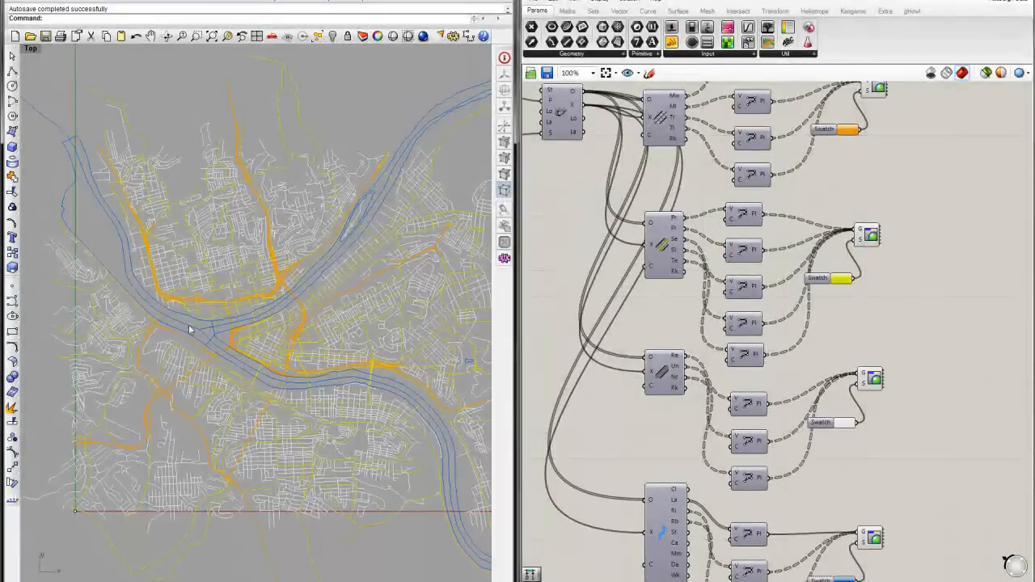
{"action": "scroll", "coordinate": [662, 230], "scroll_direction": "down", "scroll_amount": 3}
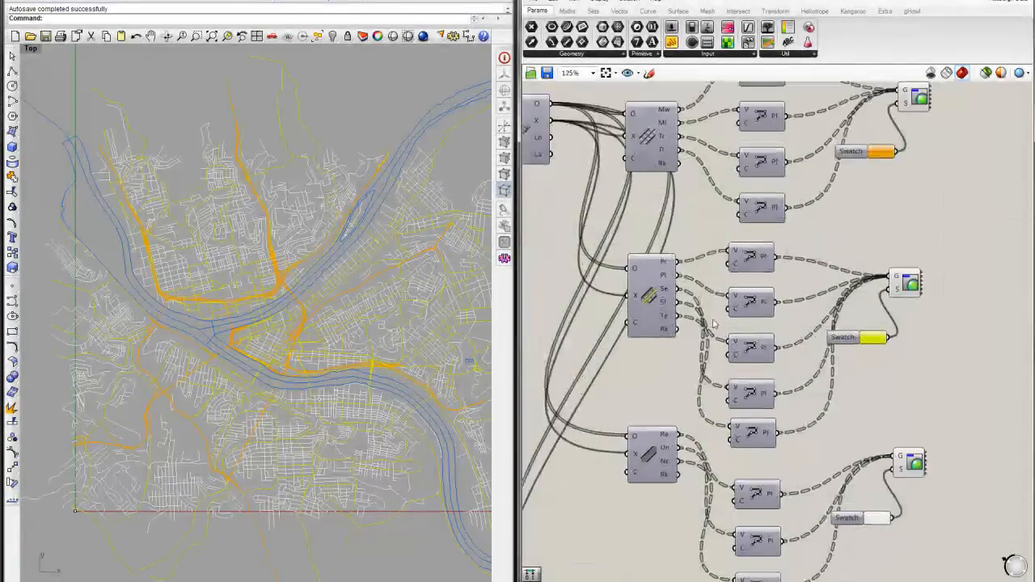
{"action": "left_click_drag", "start_coordinate": [715, 551], "coordinate": [681, 164]}
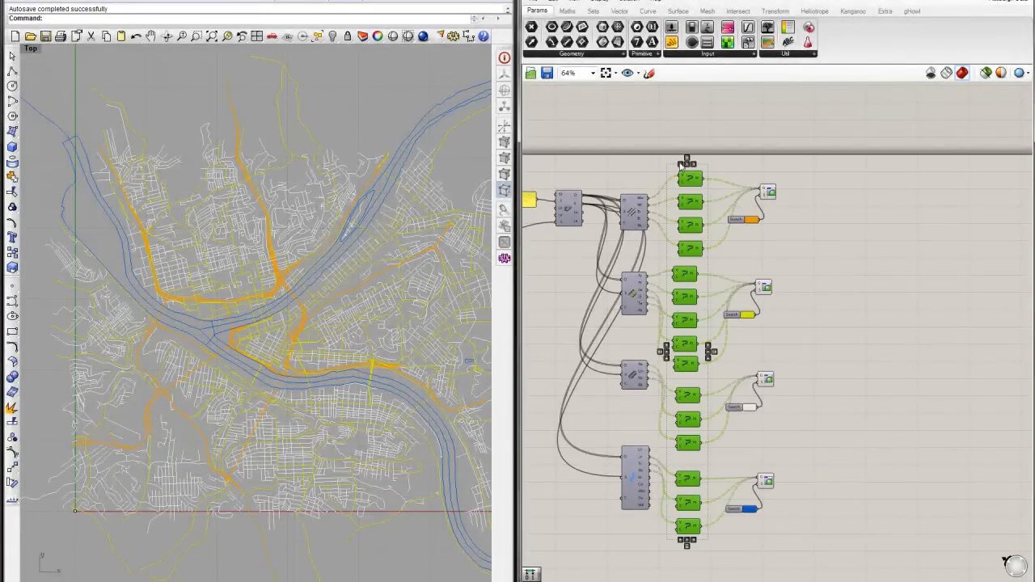
{"action": "left_click", "coordinate": [687, 161]}
{"action": "left_click", "coordinate": [716, 236]}
Place a Curve parameter above and to the right of the highways group's first PolyLine
{"action": "scroll", "coordinate": [716, 236], "scroll_direction": "up", "scroll_amount": 5}
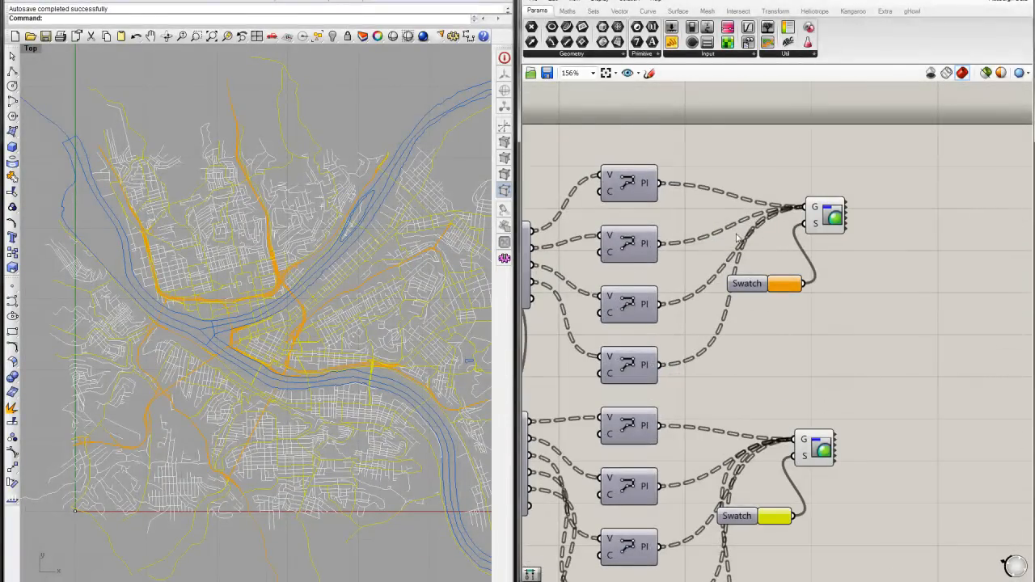
{"action": "right_click_drag", "start_coordinate": [731, 221], "coordinate": [812, 225]}
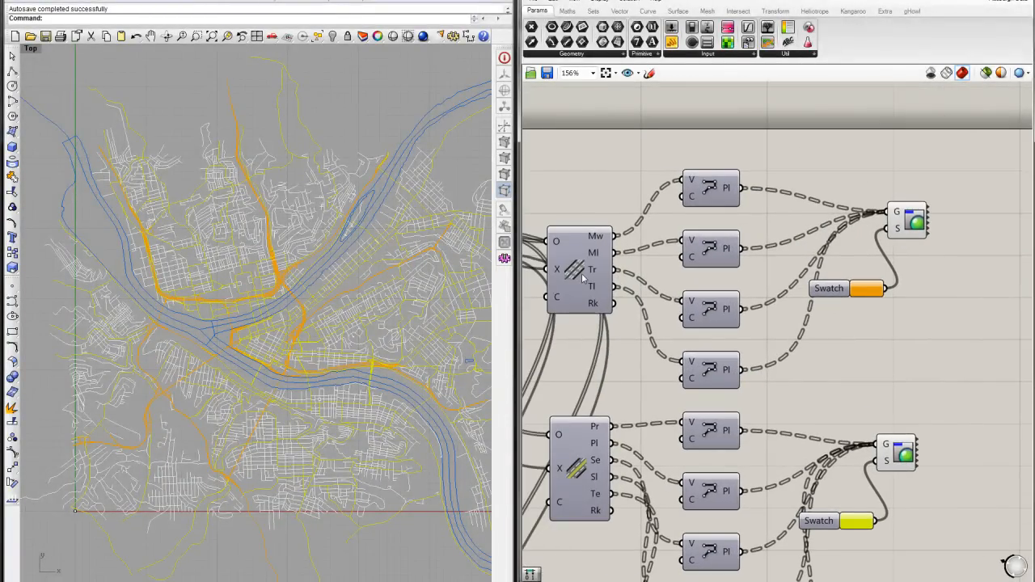
{"action": "right_click_drag", "start_coordinate": [750, 230], "coordinate": [701, 246]}
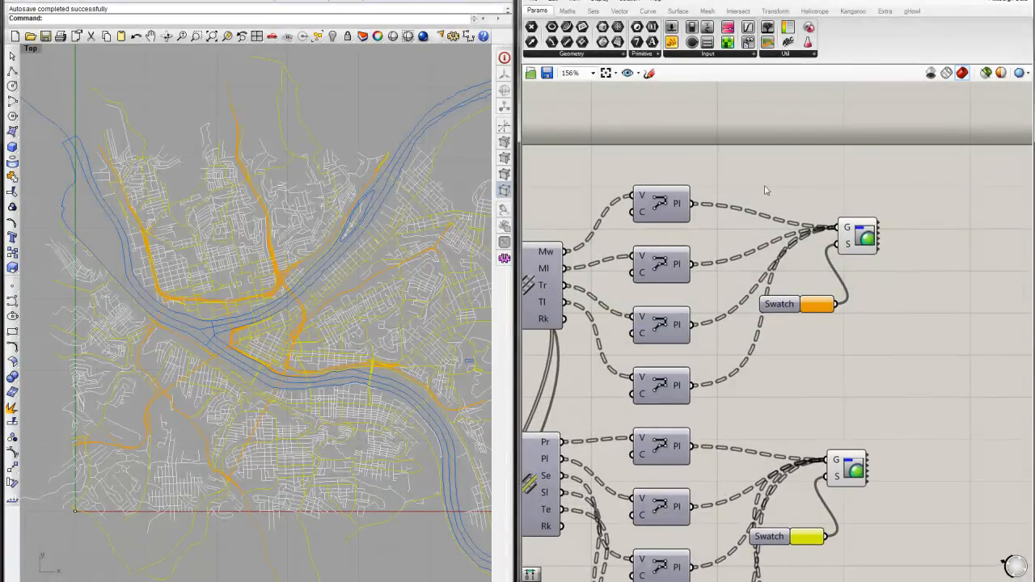
{"action": "double_click", "coordinate": [766, 191]}
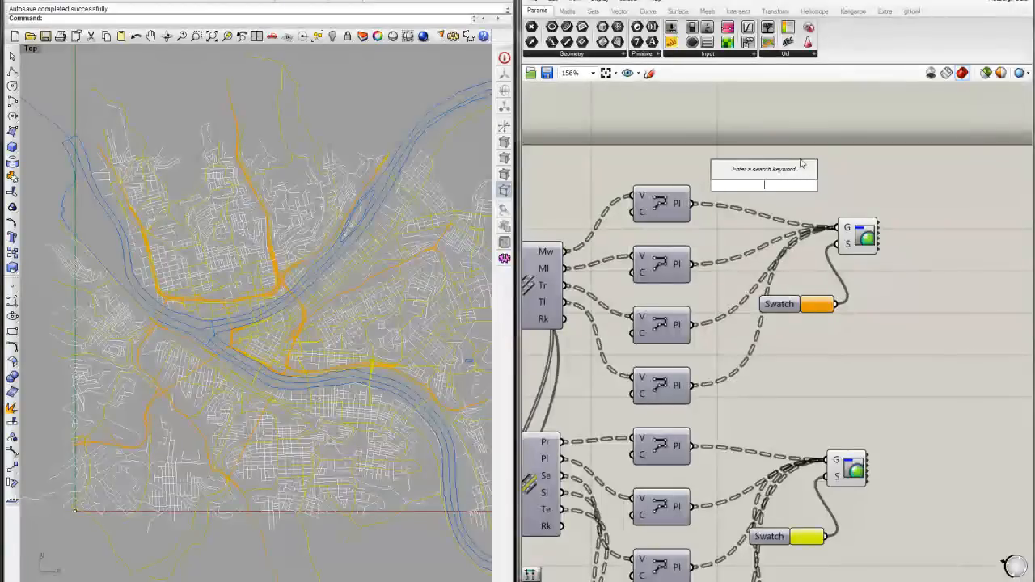
{"action": "left_click", "coordinate": [592, 57]}
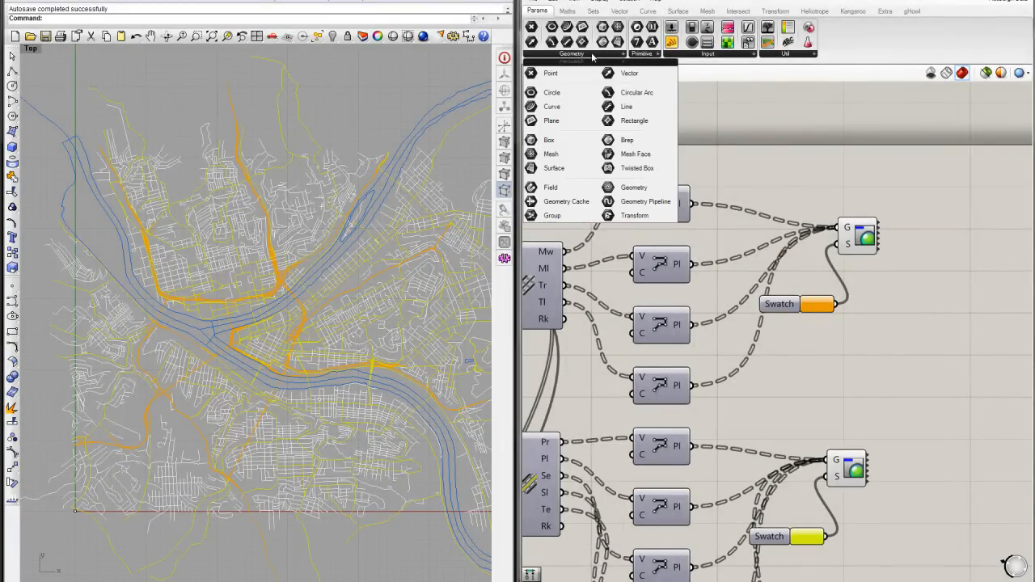
{"action": "left_click_drag", "start_coordinate": [565, 113], "coordinate": [758, 187]}
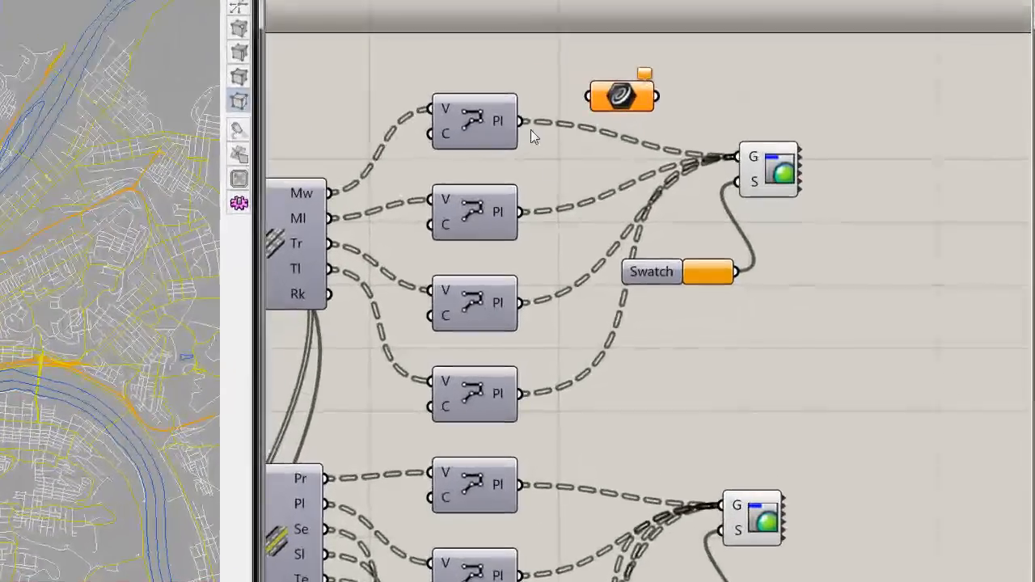
Wire the Pl outputs of all four highway PolyLines into the Curve parameter and move it slightly up and right
{"action": "left_click_drag", "start_coordinate": [692, 203], "coordinate": [727, 194]}
{"action": "left_click_drag", "start_coordinate": [571, 102], "coordinate": [582, 99]}
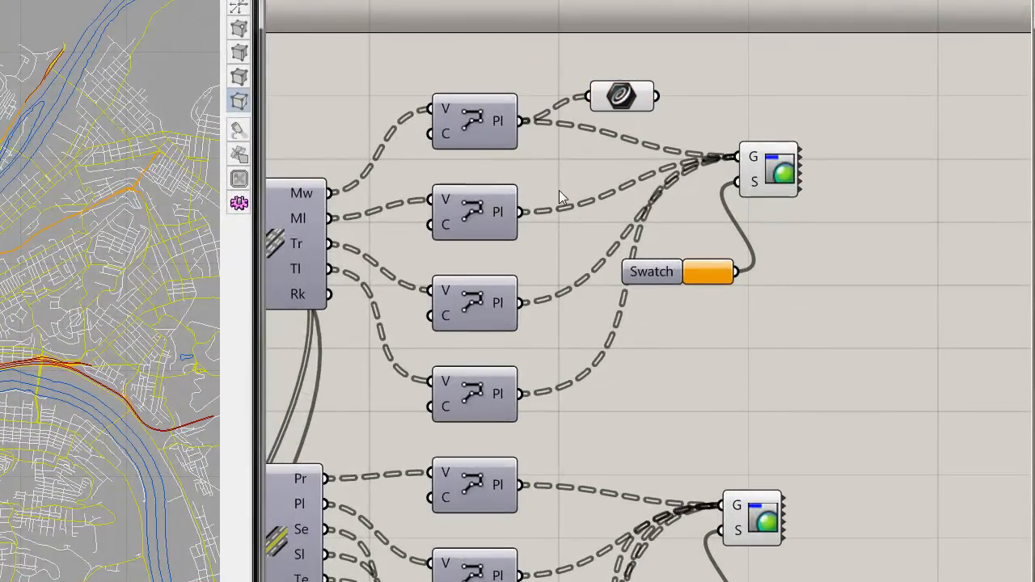
{"action": "left_click_drag", "start_coordinate": [525, 212], "coordinate": [583, 98], "text": "shift"}
{"action": "left_click_drag", "start_coordinate": [523, 302], "coordinate": [583, 97], "text": "shift"}
{"action": "left_click_drag", "start_coordinate": [530, 392], "coordinate": [666, 85], "text": "shift"}
Rename the Curve parameter as Major Roads and set it to always draw its name
{"action": "right_click", "coordinate": [676, 94]}
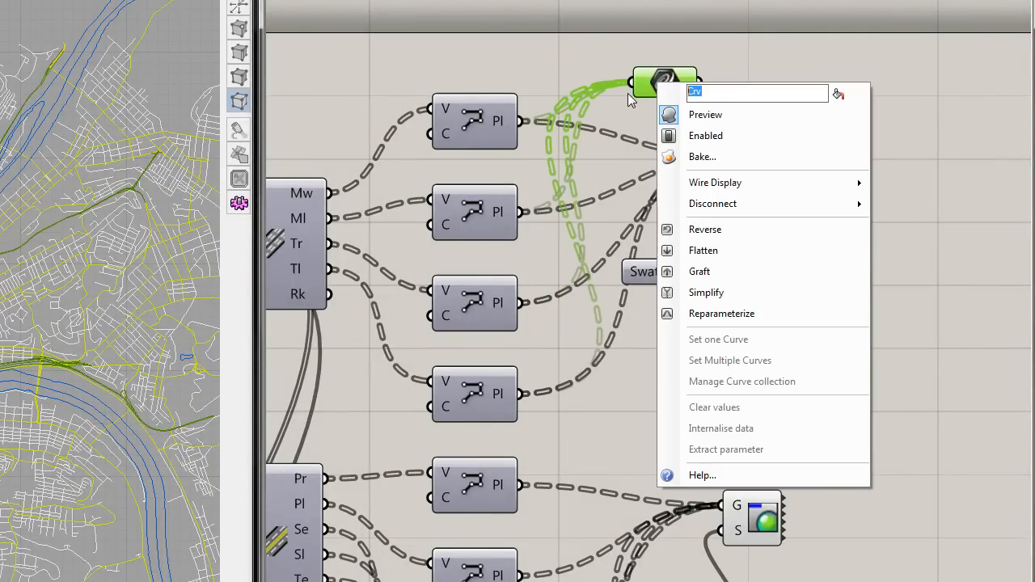
{"action": "type", "text": "Major Roads"}
{"action": "left_click", "coordinate": [838, 96]}
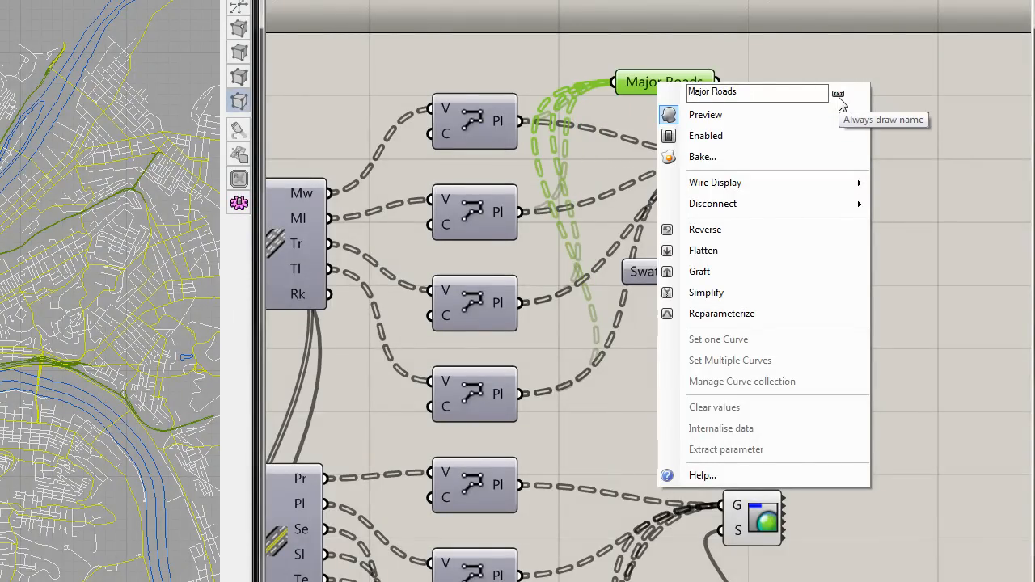
{"action": "left_click", "coordinate": [838, 95]}
{"action": "left_click", "coordinate": [837, 94]}
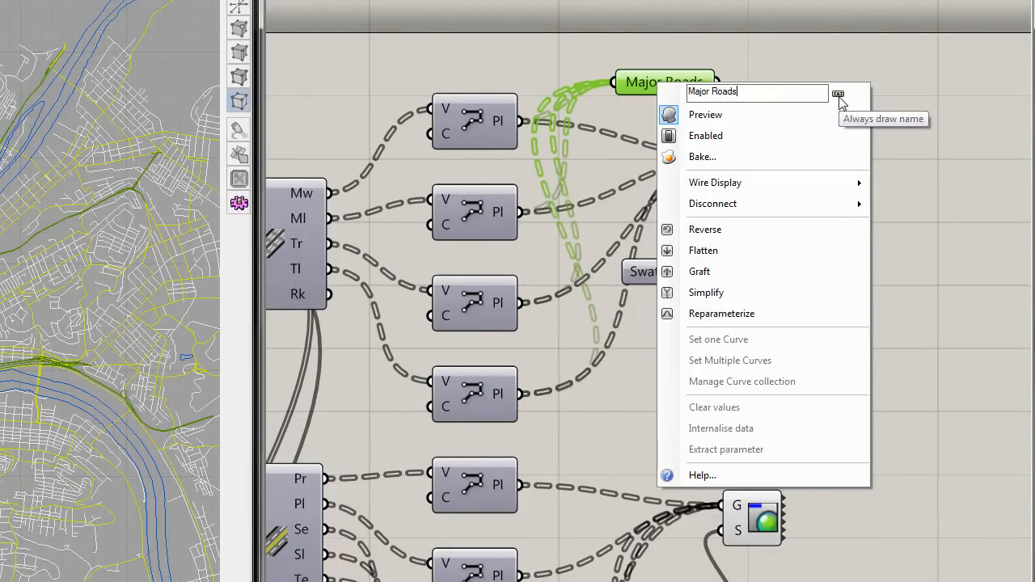
{"action": "left_click", "coordinate": [803, 57]}
{"action": "left_click", "coordinate": [703, 96]}
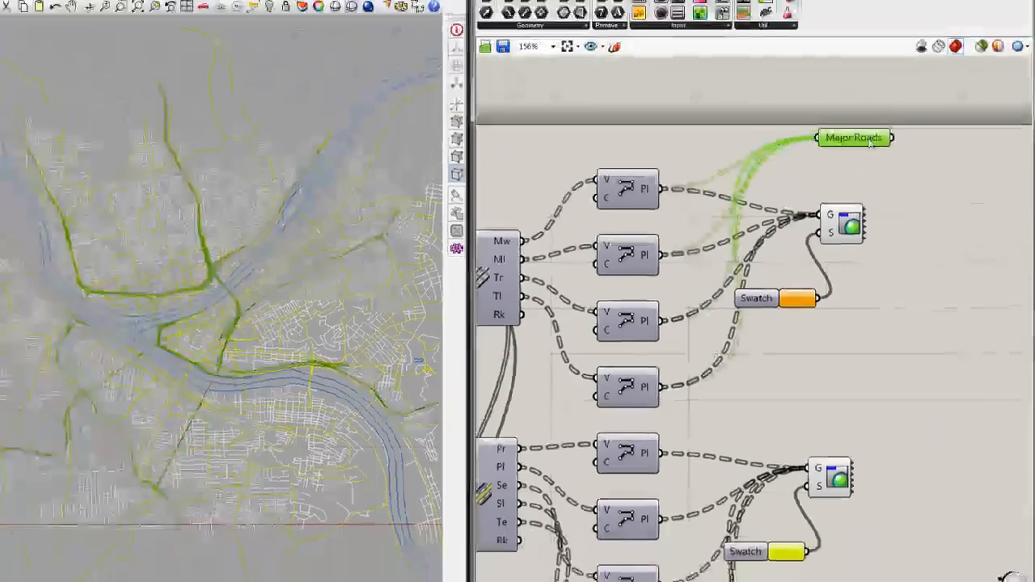
{"action": "scroll", "coordinate": [789, 184], "scroll_direction": "down", "scroll_amount": 2}
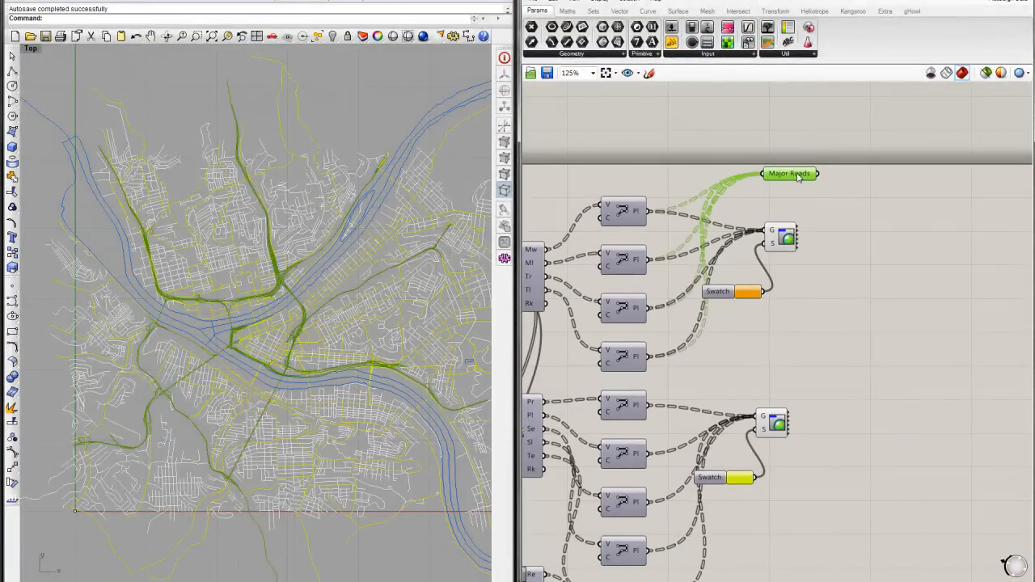
{"action": "mouse_move", "coordinate": [797, 177]}
{"action": "left_click", "coordinate": [776, 199]}
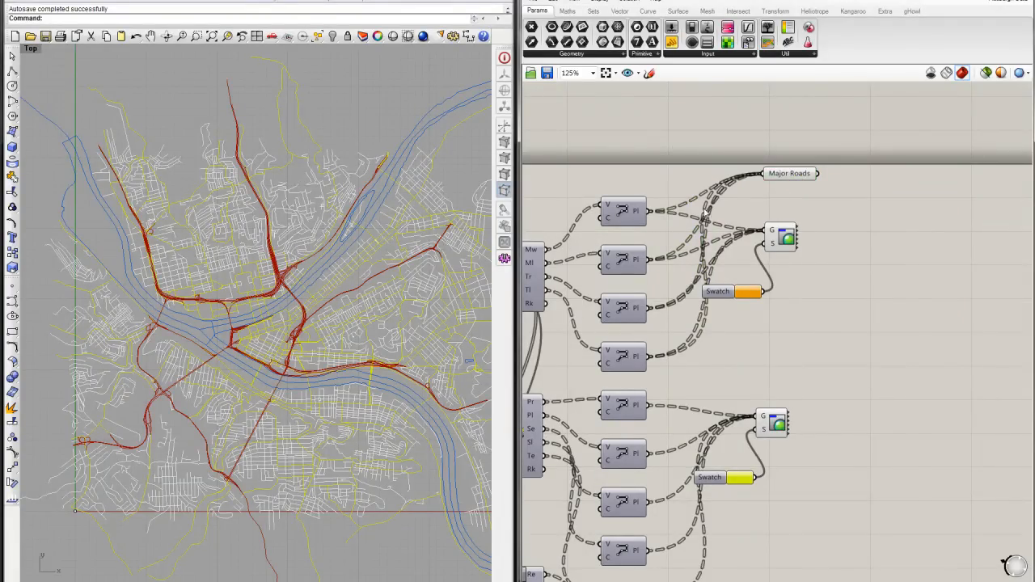
Create a new Rhino layer named Major Roads
{"action": "right_click_drag", "start_coordinate": [549, 220], "coordinate": [598, 218]}
{"action": "right_click_drag", "start_coordinate": [277, 207], "coordinate": [256, 220]}
{"action": "scroll", "coordinate": [211, 210], "scroll_direction": "down", "scroll_amount": 2}
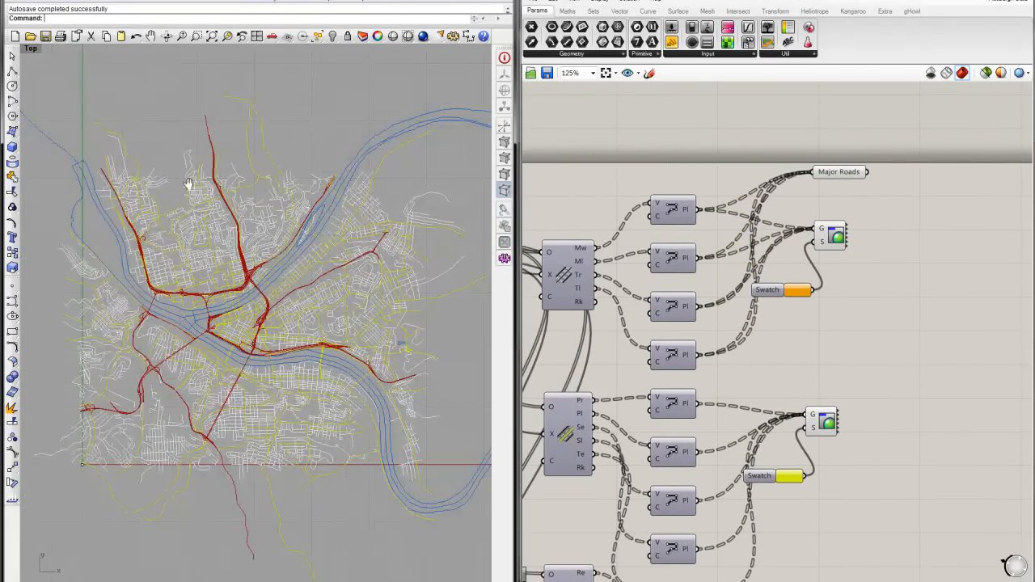
{"action": "right_click_drag", "start_coordinate": [192, 185], "coordinate": [148, 179]}
{"action": "left_click", "coordinate": [362, 36]}
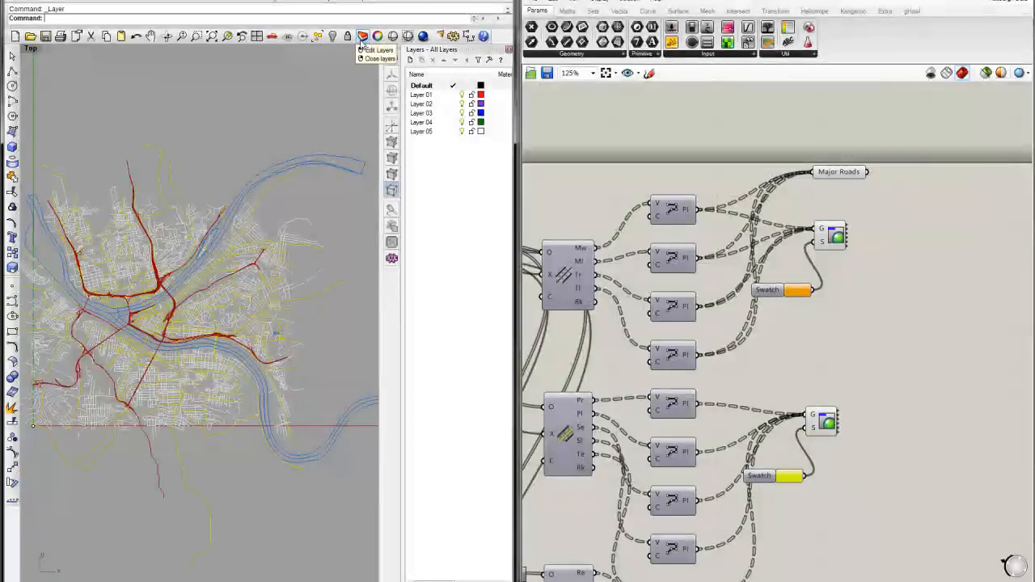
{"action": "left_click", "coordinate": [411, 60]}
{"action": "type", "text": "Major Roads"}
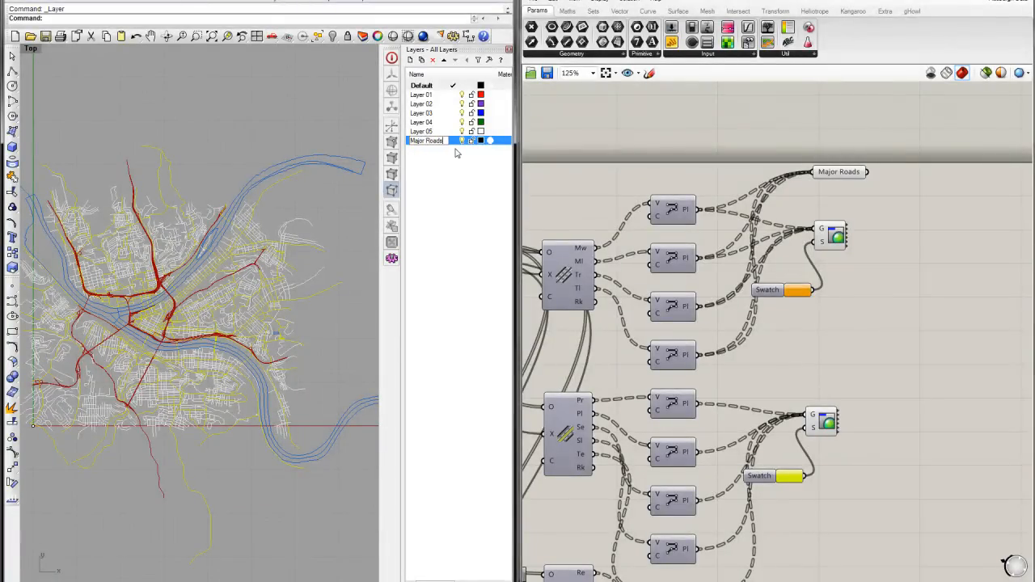
{"action": "left_click", "coordinate": [461, 183]}
Bake the Major Roads curve parameter onto the Major Roads layer with its colour by layer
{"action": "left_click", "coordinate": [831, 175]}
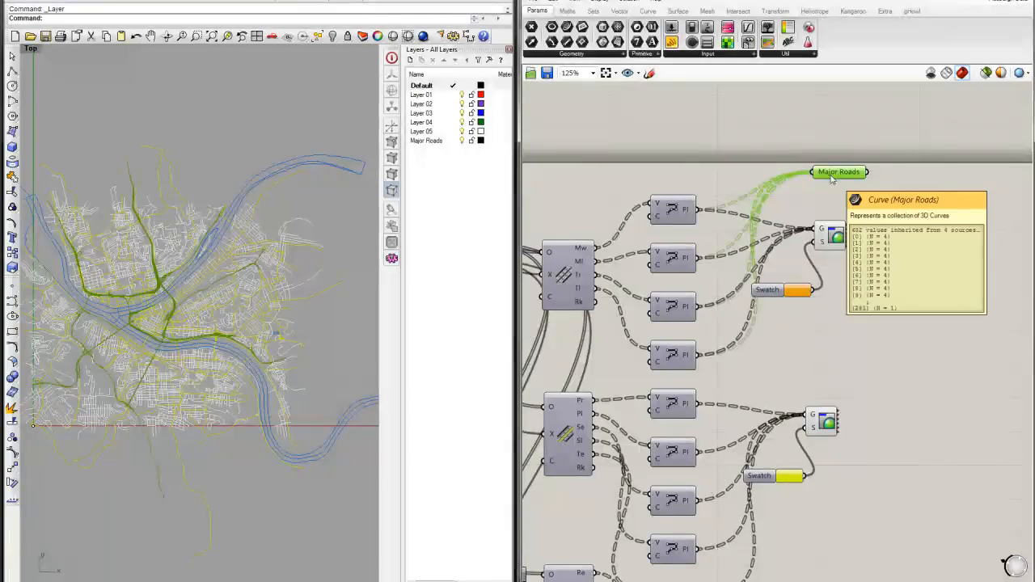
{"action": "right_click", "coordinate": [831, 178]}
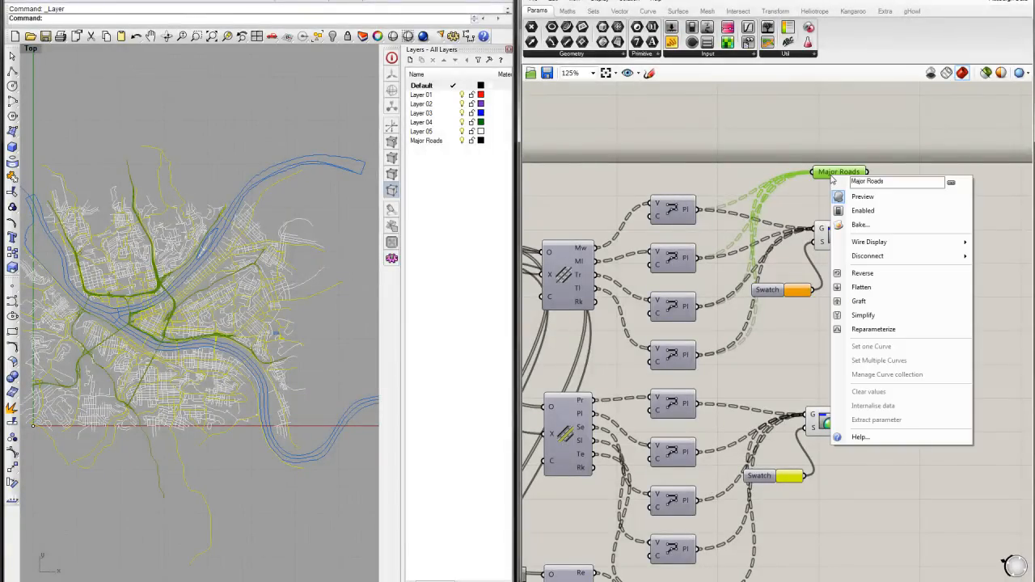
{"action": "left_click", "coordinate": [857, 223]}
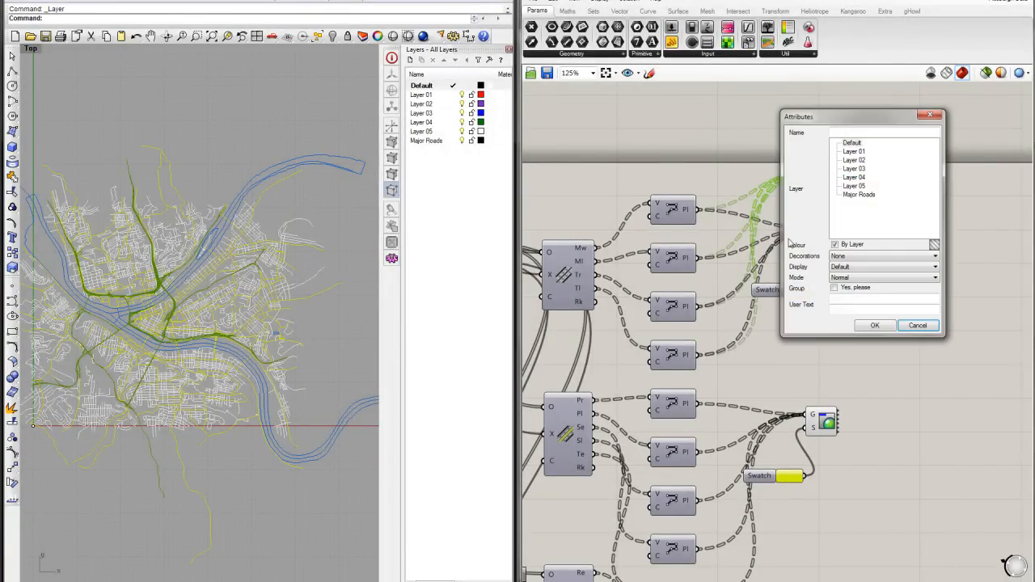
{"action": "left_click", "coordinate": [868, 197]}
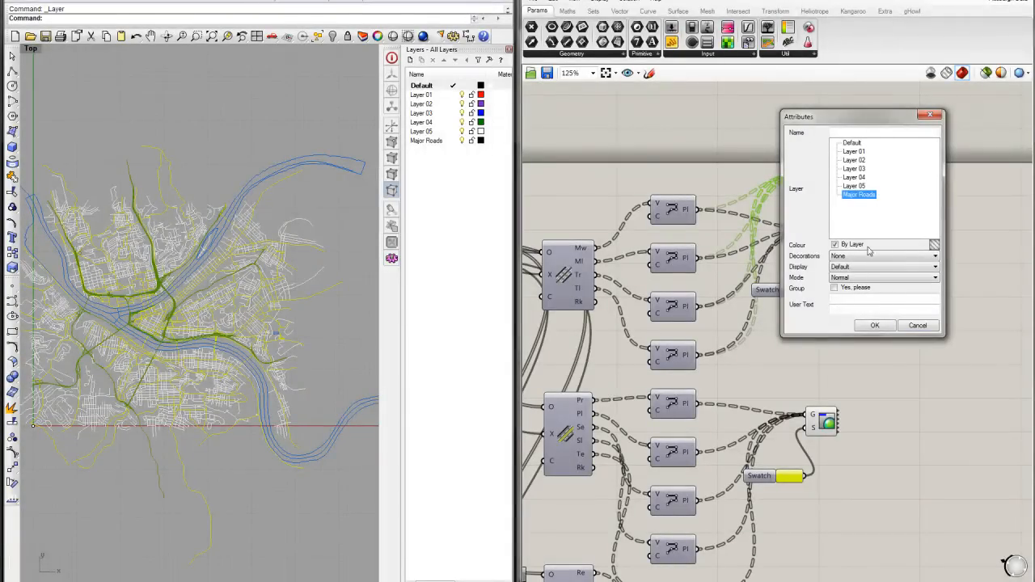
{"action": "left_click", "coordinate": [873, 325]}
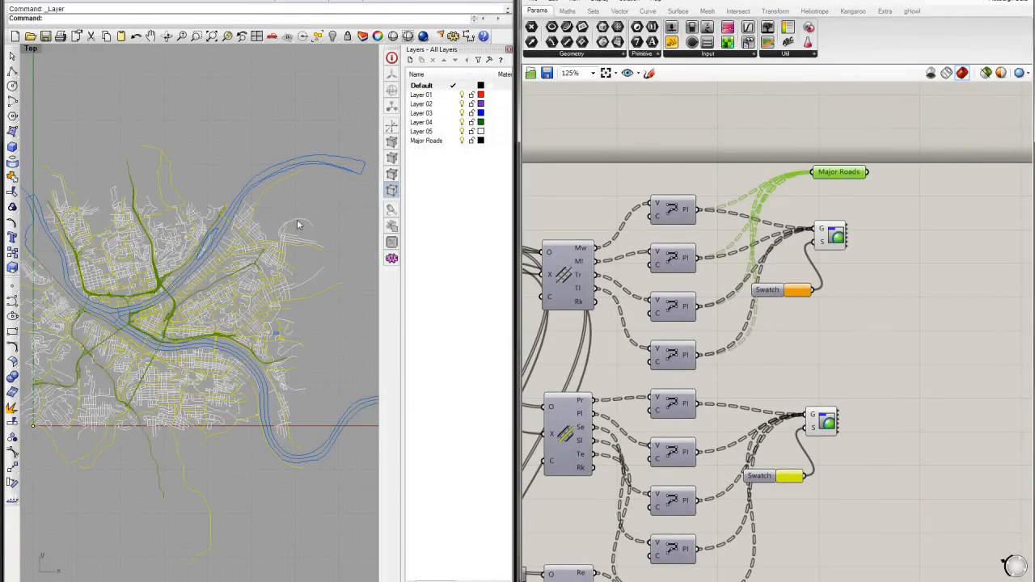
Start a new empty Grasshopper document so that only the baked geometry shows in Rhino
{"action": "right_click_drag", "start_coordinate": [225, 213], "coordinate": [276, 212]}
{"action": "left_click", "coordinate": [598, 190]}
{"action": "right_click_drag", "start_coordinate": [595, 187], "coordinate": [719, 188]}
{"action": "left_click", "coordinate": [531, 2]}
{"action": "left_click", "coordinate": [539, 17]}
Examine the baked Major Roads curves up close in the Top view, leaving none of them selected
{"action": "scroll", "coordinate": [224, 273], "scroll_direction": "up", "scroll_amount": 1}
{"action": "scroll", "coordinate": [224, 273], "scroll_direction": "up", "scroll_amount": 6}
{"action": "scroll", "coordinate": [165, 263], "scroll_direction": "down", "scroll_amount": 2}
{"action": "scroll", "coordinate": [184, 273], "scroll_direction": "up", "scroll_amount": 4}
{"action": "left_click", "coordinate": [214, 282]}
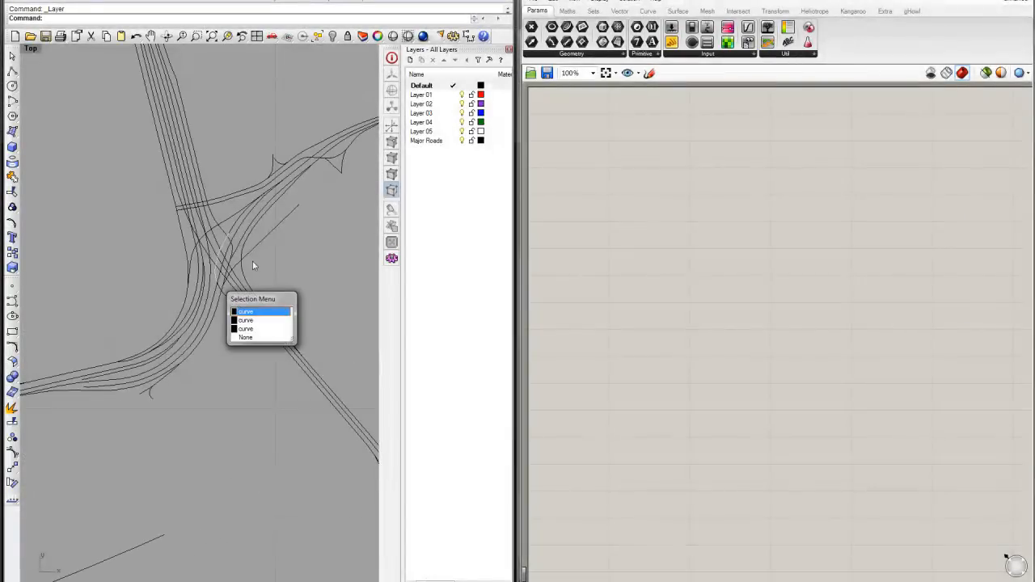
{"action": "left_click", "coordinate": [276, 340]}
{"action": "scroll", "coordinate": [299, 259], "scroll_direction": "down", "scroll_amount": 10}
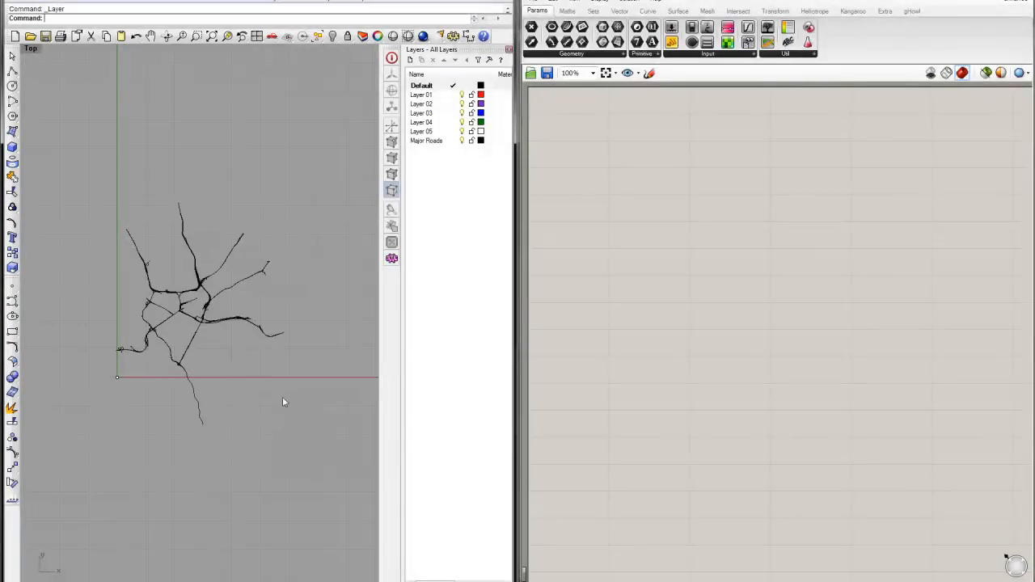
{"action": "scroll", "coordinate": [296, 398], "scroll_direction": "up", "scroll_amount": 2}
Select all the baked curves and review the file formats available for exporting them, without exporting
{"action": "key", "text": "ctrl+a"}
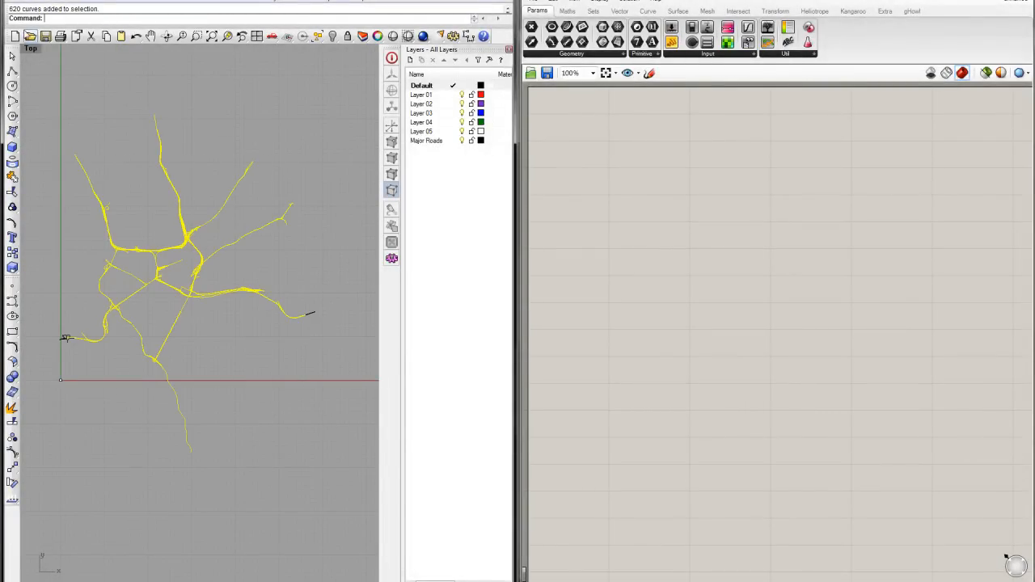
{"action": "left_click", "coordinate": [12, 4]}
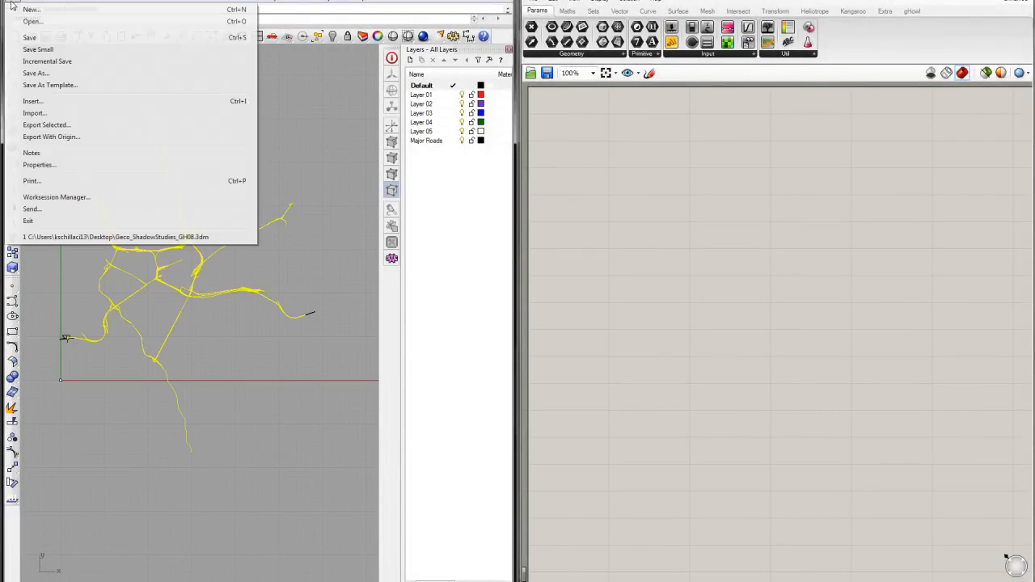
{"action": "left_click", "coordinate": [61, 126]}
{"action": "left_click", "coordinate": [267, 384]}
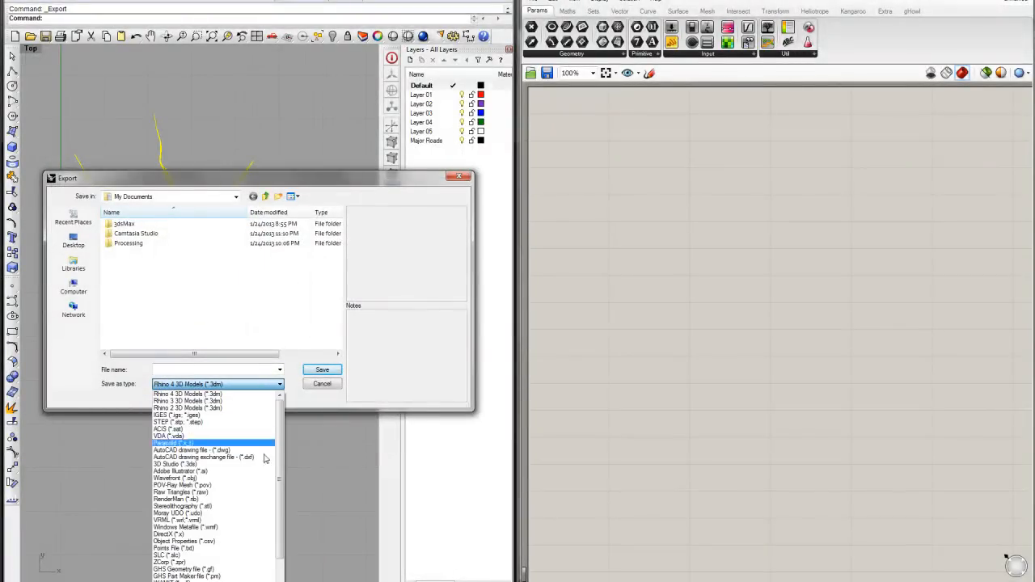
{"action": "left_click", "coordinate": [320, 384]}
{"action": "left_click", "coordinate": [321, 385]}
{"action": "mouse_move", "coordinate": [229, 353]}
{"action": "right_mouse_down"}
{"action": "mouse_move", "coordinate": [270, 364]}
{"action": "mouse_move", "coordinate": [223, 367]}
{"action": "right_mouse_up"}
{"action": "left_click", "coordinate": [248, 349]}
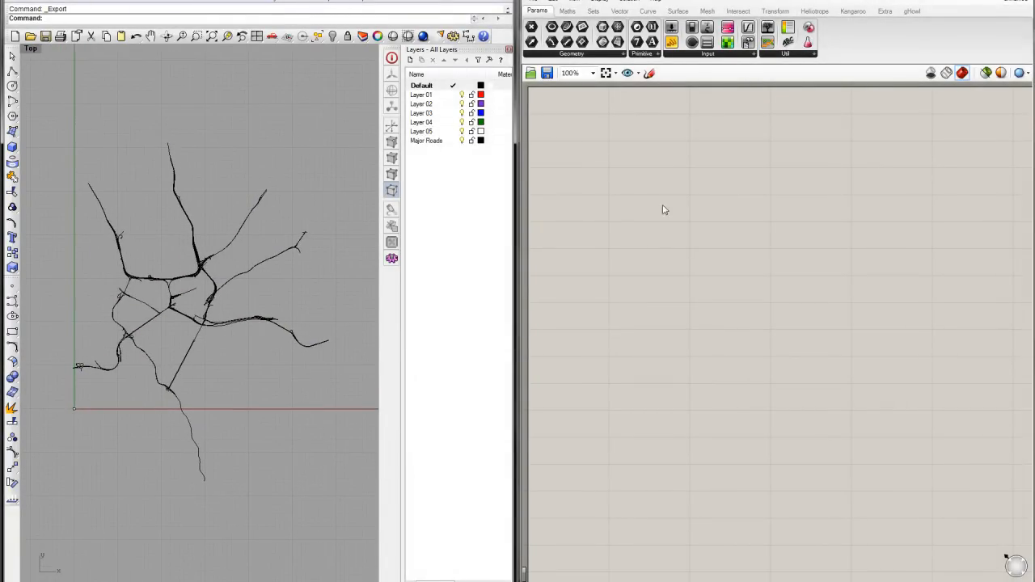
Switch Grasshopper back to the Pittsburgh Data document
{"action": "left_click", "coordinate": [1012, 8]}
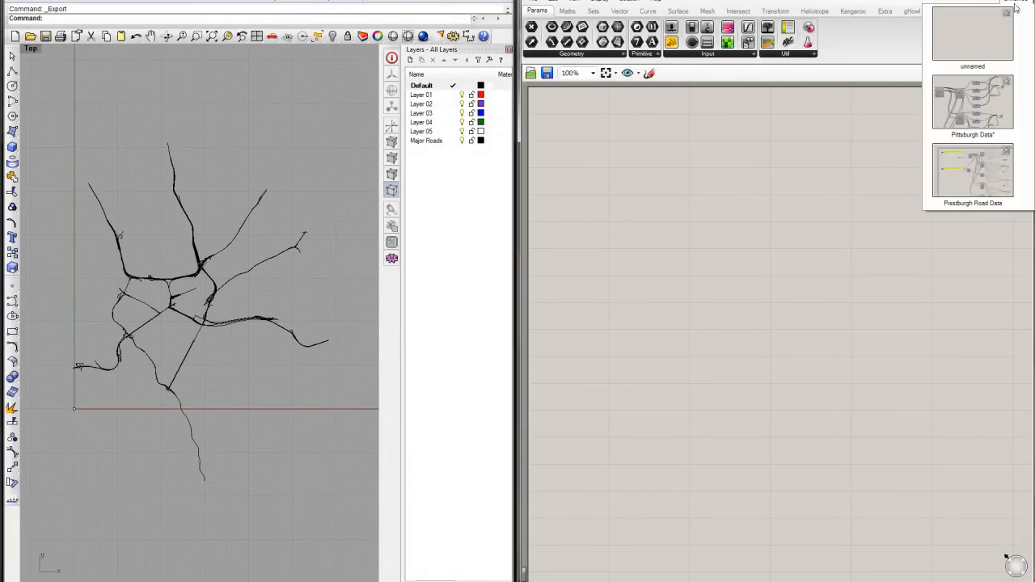
{"action": "left_click", "coordinate": [985, 100]}
{"action": "right_click_drag", "start_coordinate": [641, 355], "coordinate": [735, 336]}
{"action": "scroll", "coordinate": [735, 336], "scroll_direction": "down", "scroll_amount": 4}
{"action": "right_click_drag", "start_coordinate": [729, 395], "coordinate": [714, 324]}
{"action": "scroll", "coordinate": [723, 353], "scroll_direction": "up", "scroll_amount": 1}
{"action": "scroll", "coordinate": [852, 311], "scroll_direction": "up", "scroll_amount": 2}
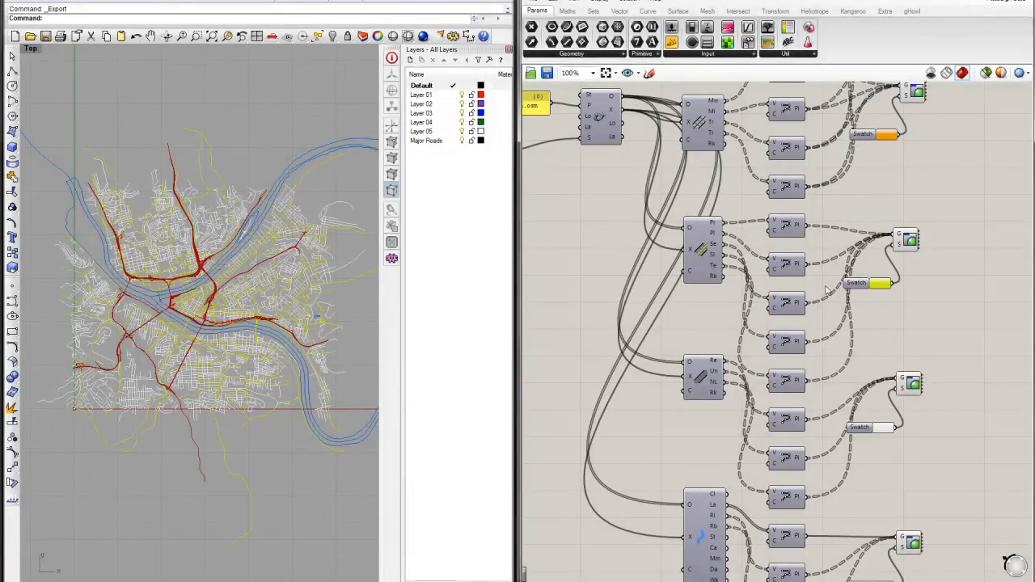
Examine the coloured road and waterway preview together with the baked major roads in Rhino's Top view
{"action": "scroll", "coordinate": [284, 299], "scroll_direction": "up", "scroll_amount": 4}
{"action": "scroll", "coordinate": [134, 404], "scroll_direction": "up", "scroll_amount": 6}
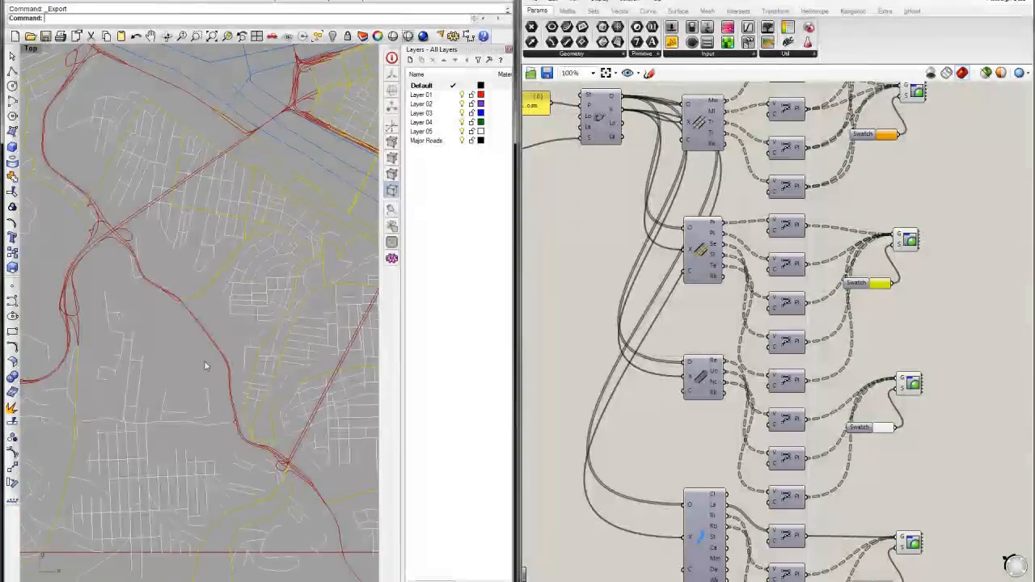
{"action": "scroll", "coordinate": [203, 298], "scroll_direction": "down", "scroll_amount": 8}
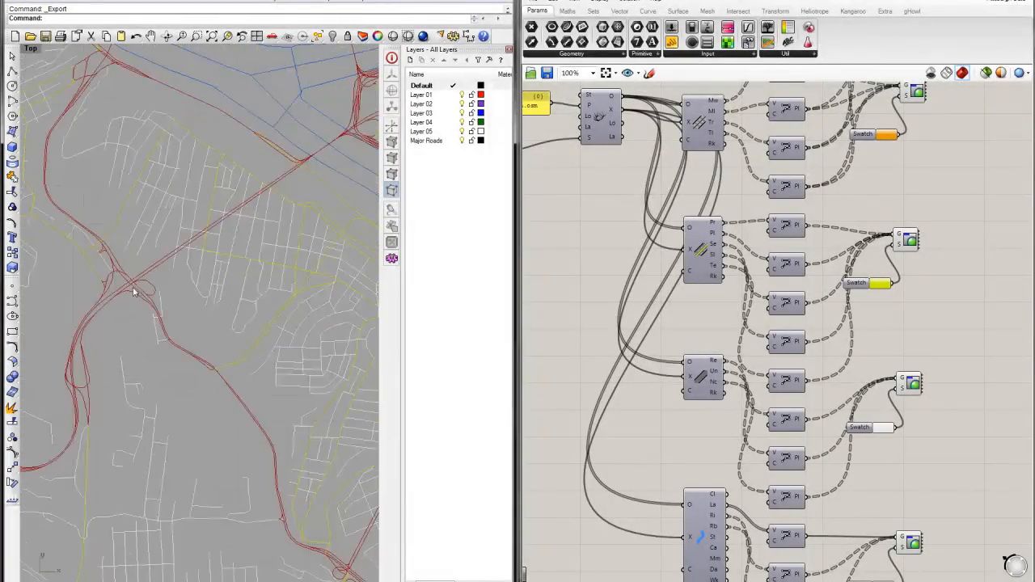
{"action": "scroll", "coordinate": [207, 387], "scroll_direction": "down", "scroll_amount": 6}
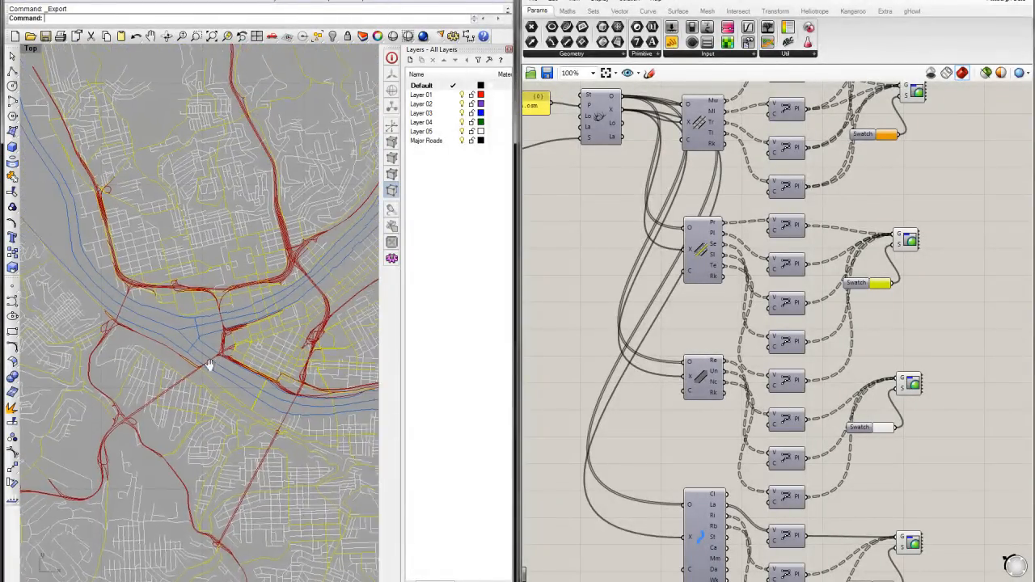
{"action": "scroll", "coordinate": [185, 345], "scroll_direction": "up", "scroll_amount": 8}
{"action": "right_click_drag", "start_coordinate": [167, 284], "coordinate": [185, 393]}
{"action": "scroll", "coordinate": [175, 289], "scroll_direction": "up", "scroll_amount": 5}
{"action": "scroll", "coordinate": [185, 392], "scroll_direction": "down", "scroll_amount": 10}
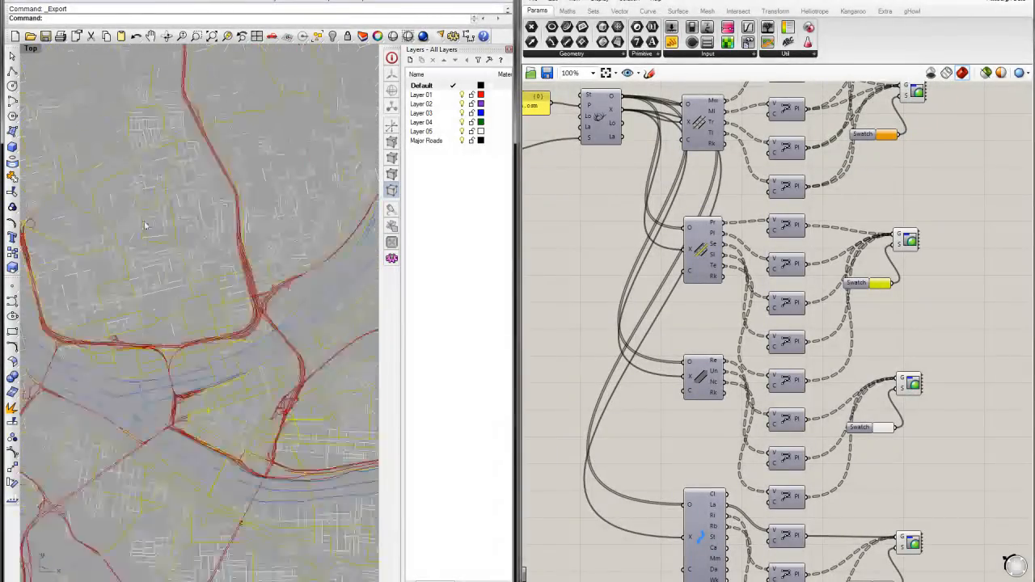
{"action": "scroll", "coordinate": [210, 299], "scroll_direction": "up", "scroll_amount": 4}
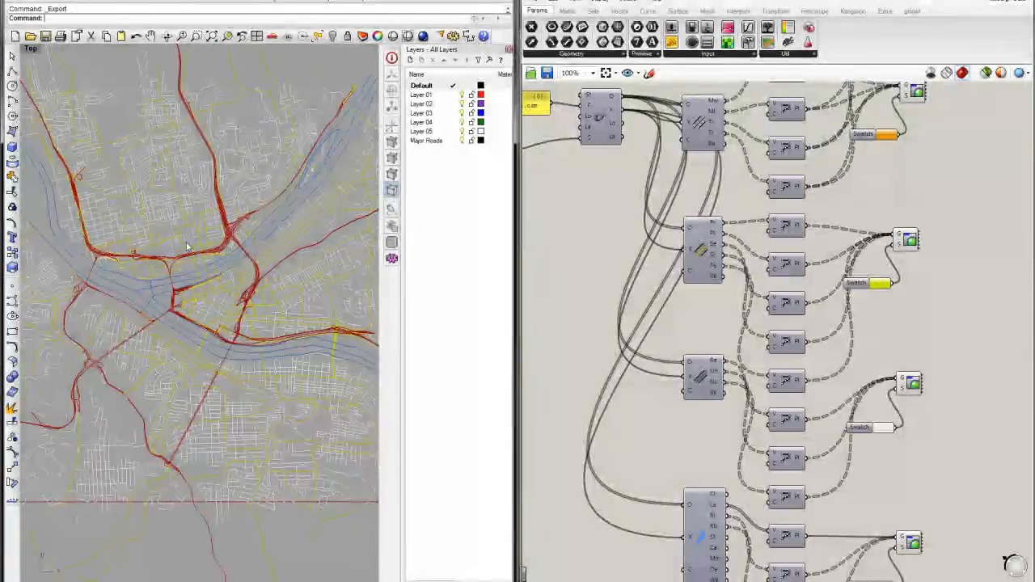
{"action": "scroll", "coordinate": [203, 308], "scroll_direction": "down", "scroll_amount": 4}
{"action": "scroll", "coordinate": [162, 305], "scroll_direction": "up", "scroll_amount": 5}
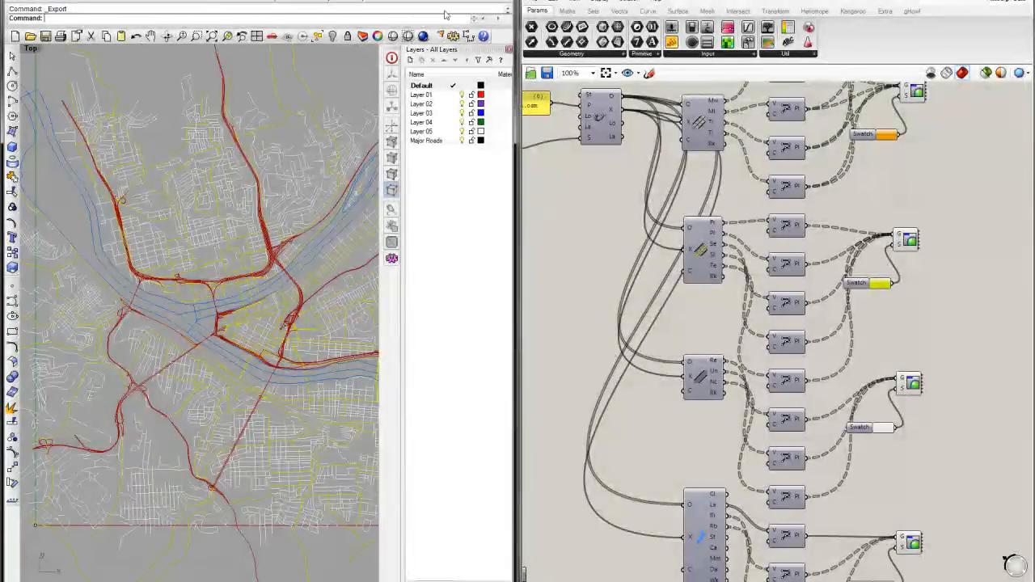
Hide Rhino's layer list to enlarge the Top viewport and fit the whole city map in it
{"action": "left_click", "coordinate": [508, 49]}
{"action": "scroll", "coordinate": [337, 235], "scroll_direction": "down", "scroll_amount": 3}
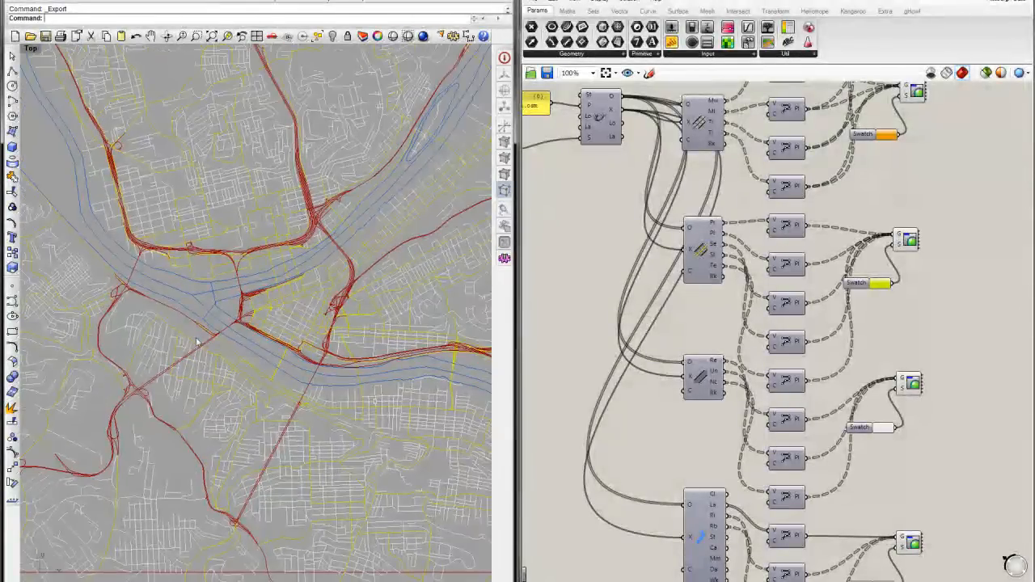
{"action": "scroll", "coordinate": [250, 332], "scroll_direction": "up", "scroll_amount": 1}
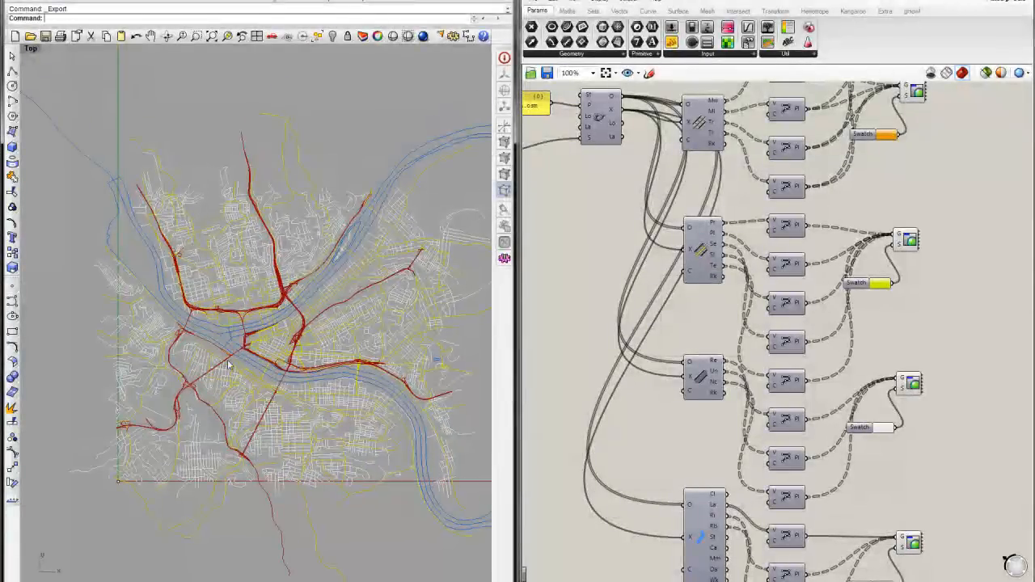
{"action": "scroll", "coordinate": [295, 324], "scroll_direction": "up", "scroll_amount": 1}
{"action": "scroll", "coordinate": [295, 323], "scroll_direction": "up", "scroll_amount": 1}
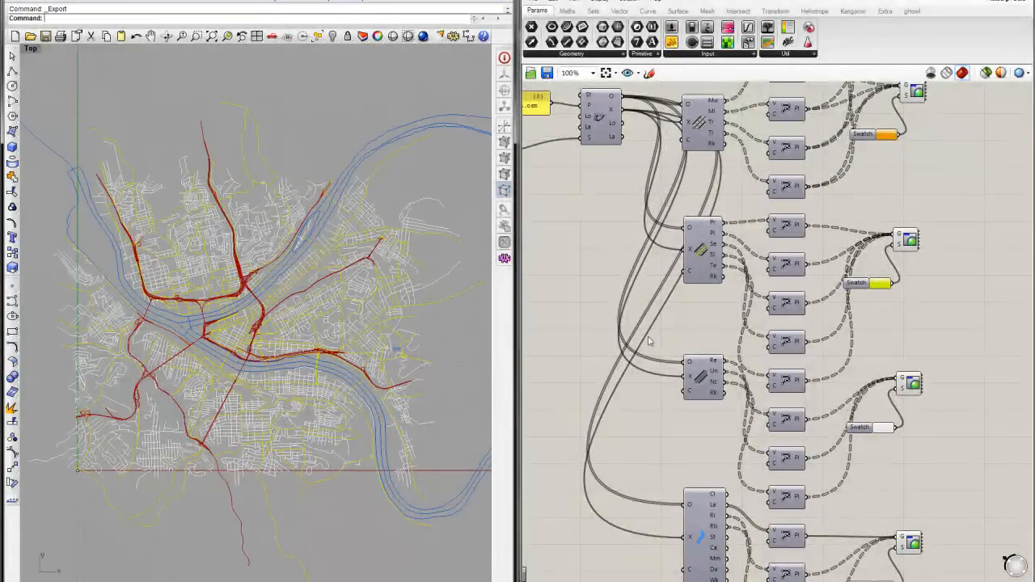
Move the file path parameter at the start of the definition slightly away from its yellow text panel
{"action": "right_click_drag", "start_coordinate": [713, 325], "coordinate": [768, 348]}
{"action": "scroll", "coordinate": [768, 348], "scroll_direction": "down", "scroll_amount": 2}
{"action": "right_click_drag", "start_coordinate": [645, 338], "coordinate": [728, 352]}
{"action": "scroll", "coordinate": [654, 252], "scroll_direction": "up", "scroll_amount": 2}
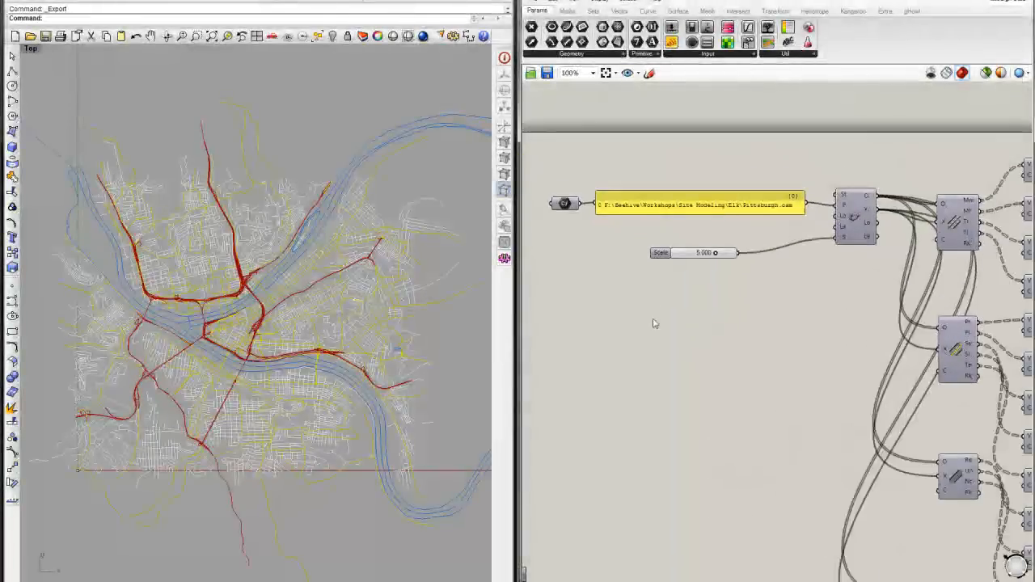
{"action": "right_click_drag", "start_coordinate": [654, 323], "coordinate": [645, 289]}
{"action": "scroll", "coordinate": [646, 148], "scroll_direction": "up", "scroll_amount": 1}
{"action": "right_click_drag", "start_coordinate": [649, 149], "coordinate": [719, 214]}
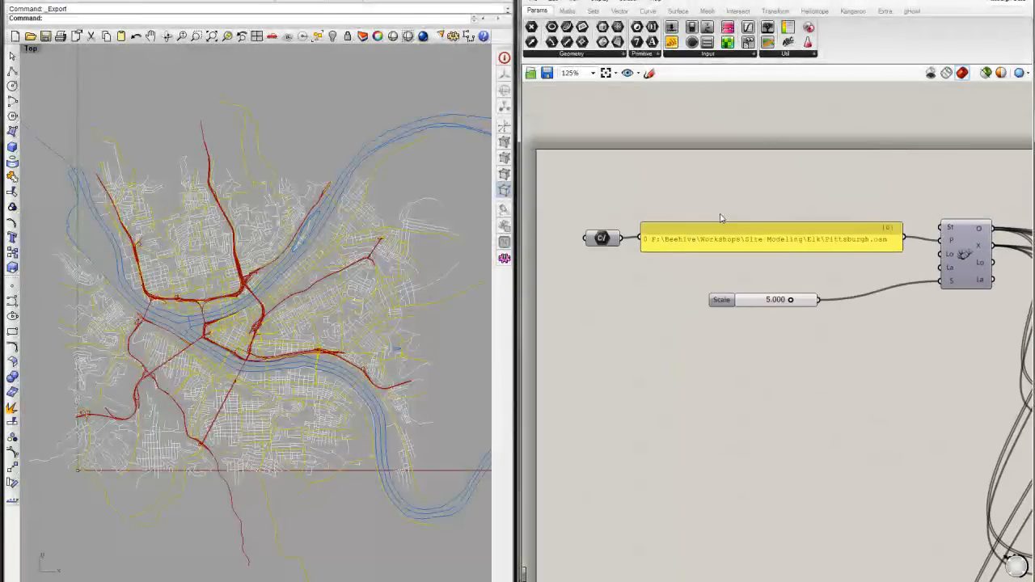
{"action": "left_click_drag", "start_coordinate": [600, 237], "coordinate": [592, 234]}
{"action": "left_click", "coordinate": [643, 195]}
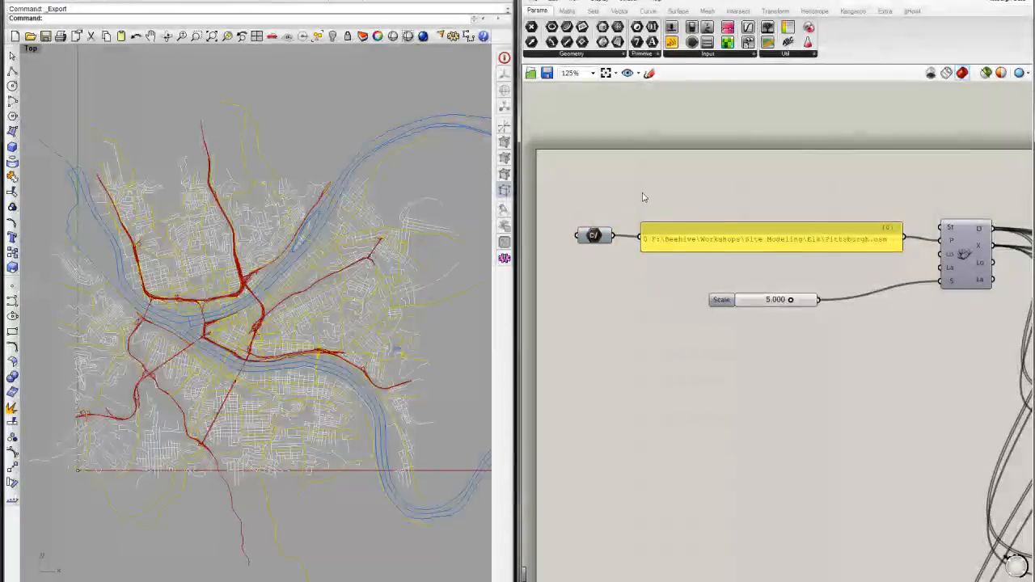
Add Elk's SRTMTopo component to the definition below the Scale slider
{"action": "left_click", "coordinate": [886, 11]}
{"action": "left_click", "coordinate": [558, 54]}
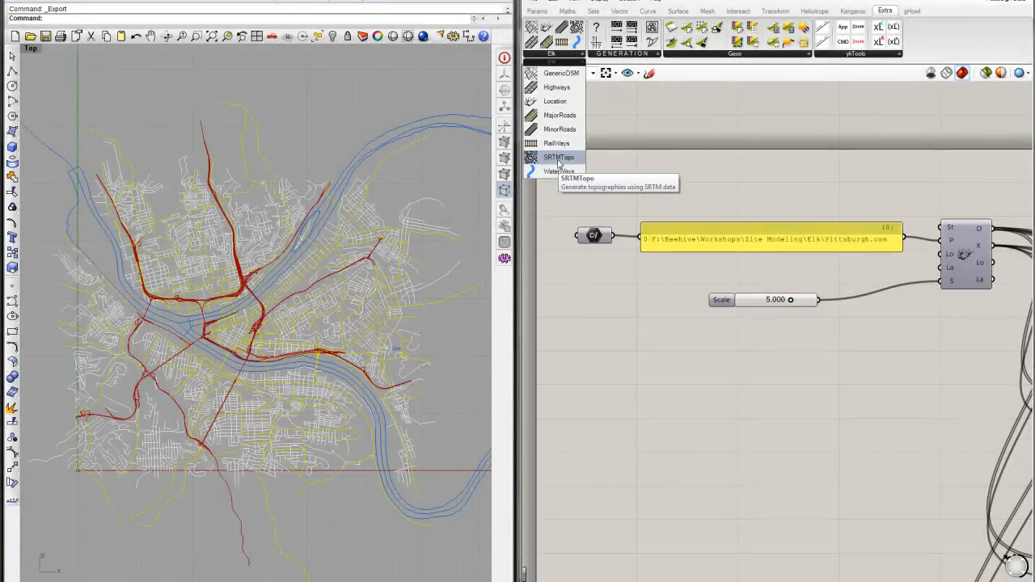
{"action": "left_click_drag", "start_coordinate": [558, 158], "coordinate": [727, 418]}
{"action": "right_click_drag", "start_coordinate": [759, 358], "coordinate": [711, 278]}
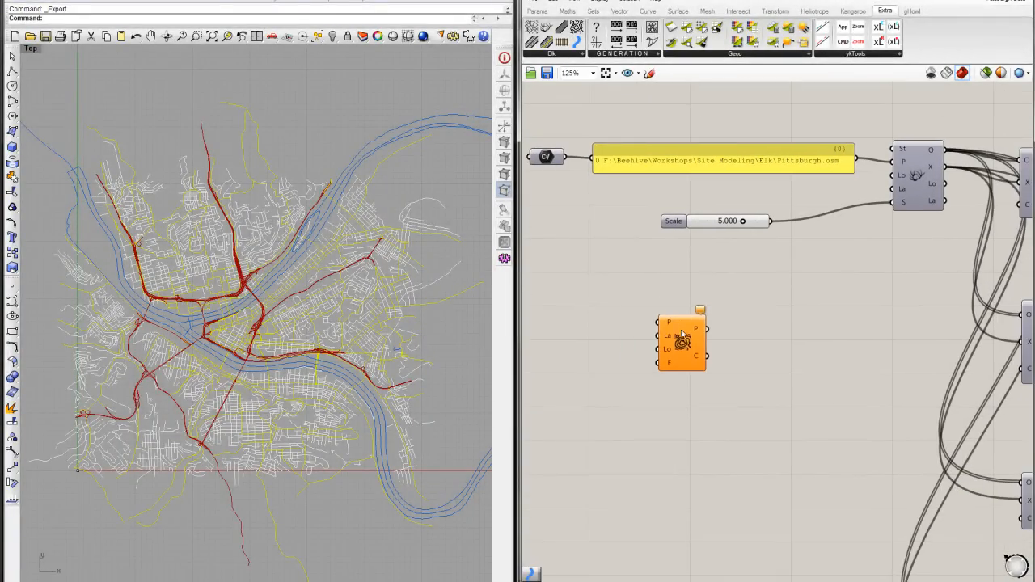
Connect the Location component's longitude and latitude outputs to the matching inputs of the SRTMTopo component
{"action": "scroll", "coordinate": [710, 278], "scroll_direction": "up", "scroll_amount": 4}
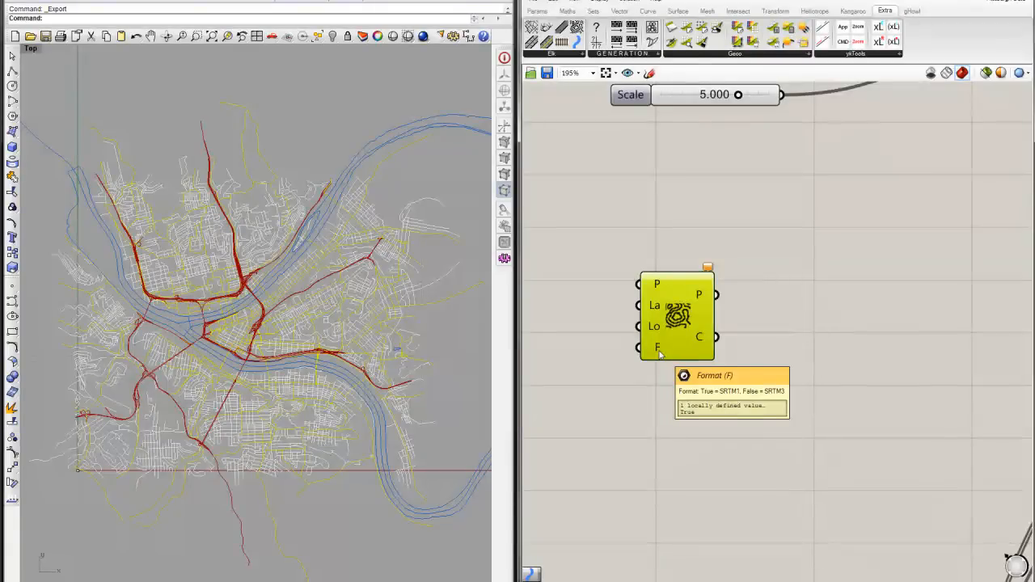
{"action": "scroll", "coordinate": [728, 296], "scroll_direction": "down", "scroll_amount": 3}
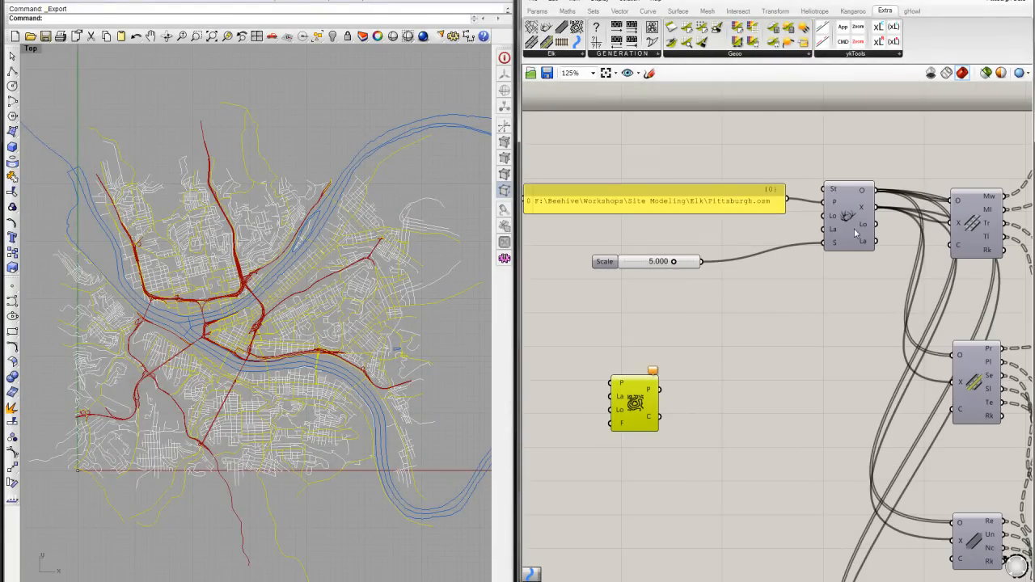
{"action": "left_click_drag", "start_coordinate": [874, 241], "coordinate": [613, 422]}
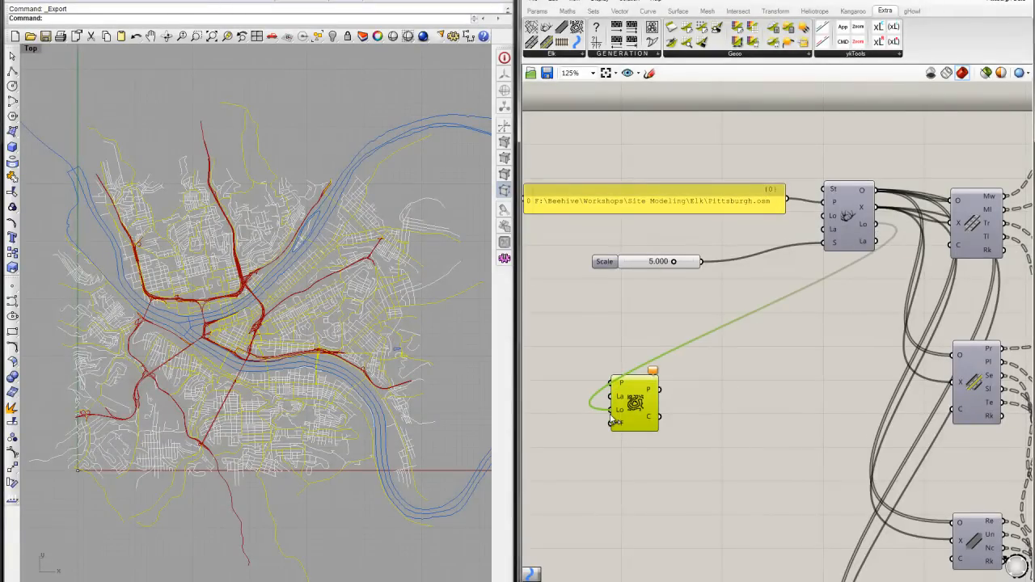
{"action": "left_click_drag", "start_coordinate": [875, 241], "coordinate": [617, 398]}
Duplicate the file path parameter with its connected text panel below the originals and move the SRTMTopo component clear of the copy
{"action": "right_click_drag", "start_coordinate": [600, 362], "coordinate": [742, 361]}
{"action": "right_click_drag", "start_coordinate": [677, 343], "coordinate": [704, 334]}
{"action": "left_click", "coordinate": [637, 186]}
{"action": "left_click_drag", "start_coordinate": [708, 234], "coordinate": [651, 174]}
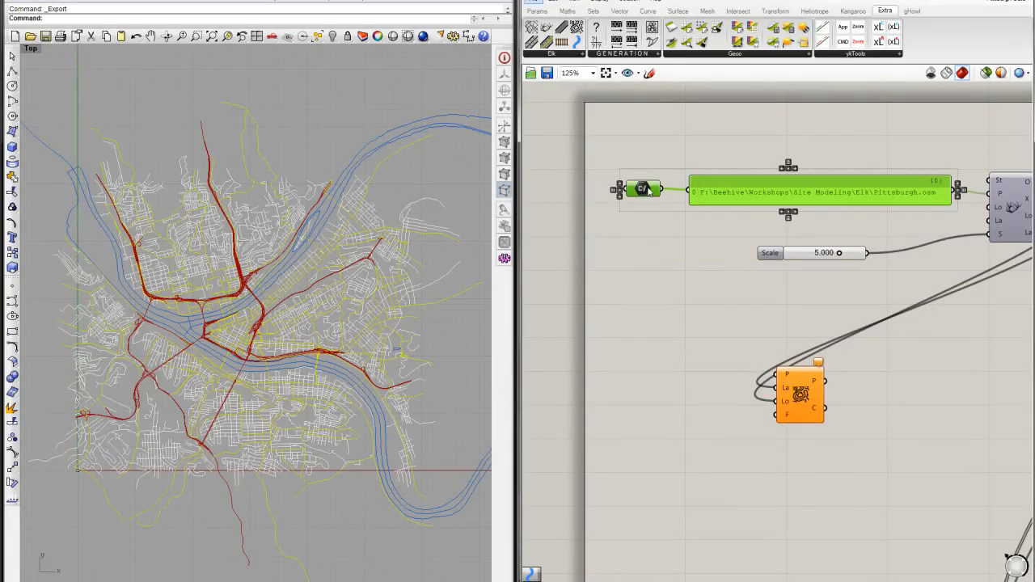
{"action": "left_click_drag", "start_coordinate": [647, 192], "coordinate": [611, 372], "text": "alt"}
{"action": "scroll", "coordinate": [683, 326], "scroll_direction": "down", "scroll_amount": 1}
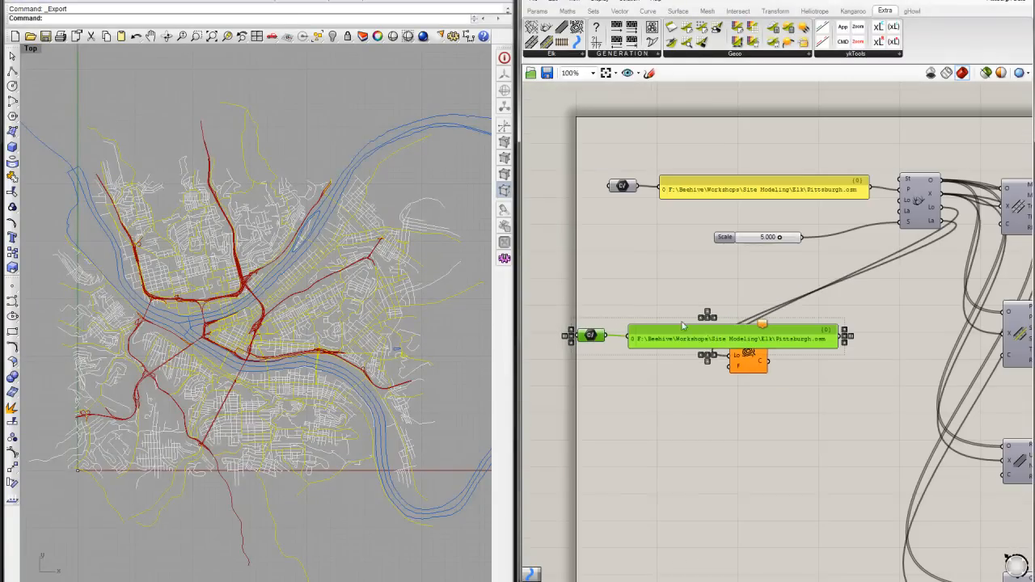
{"action": "left_click_drag", "start_coordinate": [751, 362], "coordinate": [904, 361]}
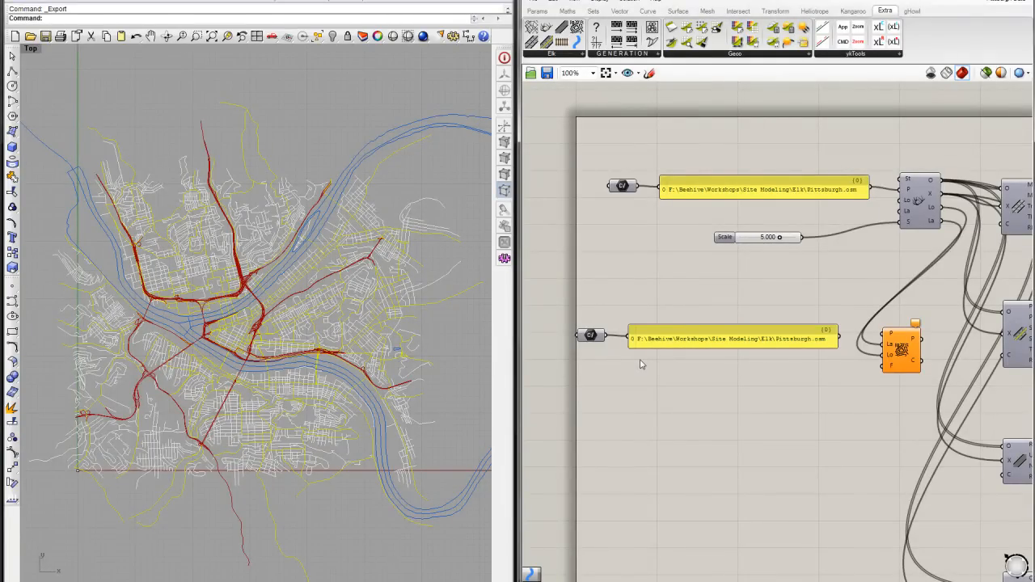
Switch to the web browser and open the Jet Propulsion Laboratory's SRTM site from the "nasa srtm data" search results
{"action": "key", "text": "alt+Tab"}
{"action": "key", "text": "alt+Tab"}
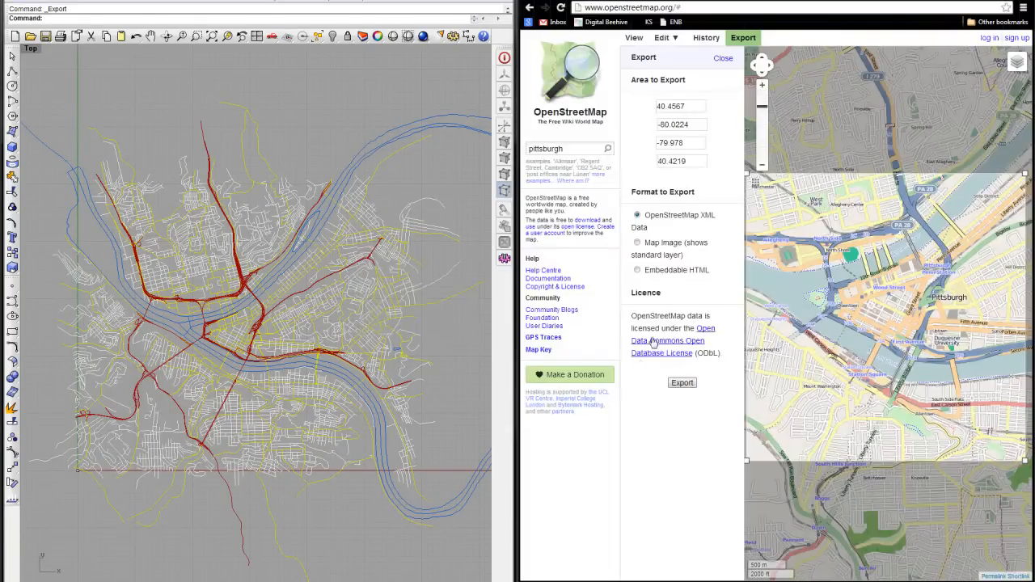
{"action": "left_click", "coordinate": [845, 1]}
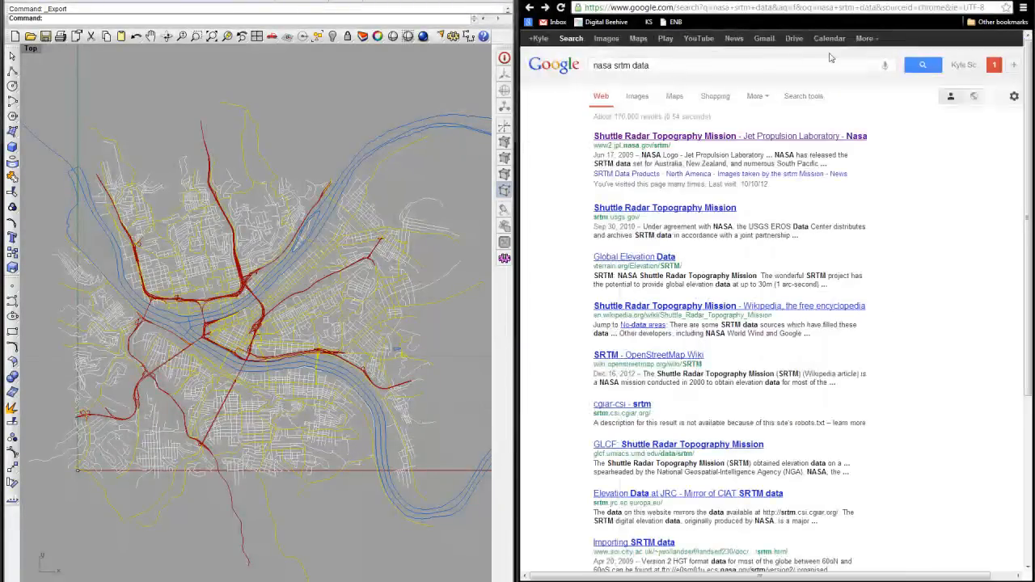
{"action": "left_click", "coordinate": [632, 138]}
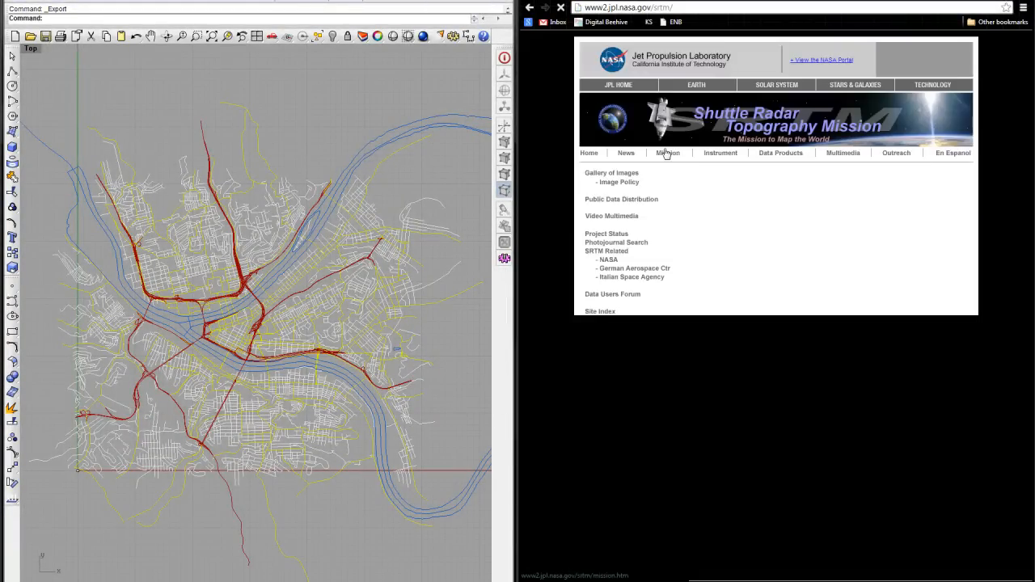
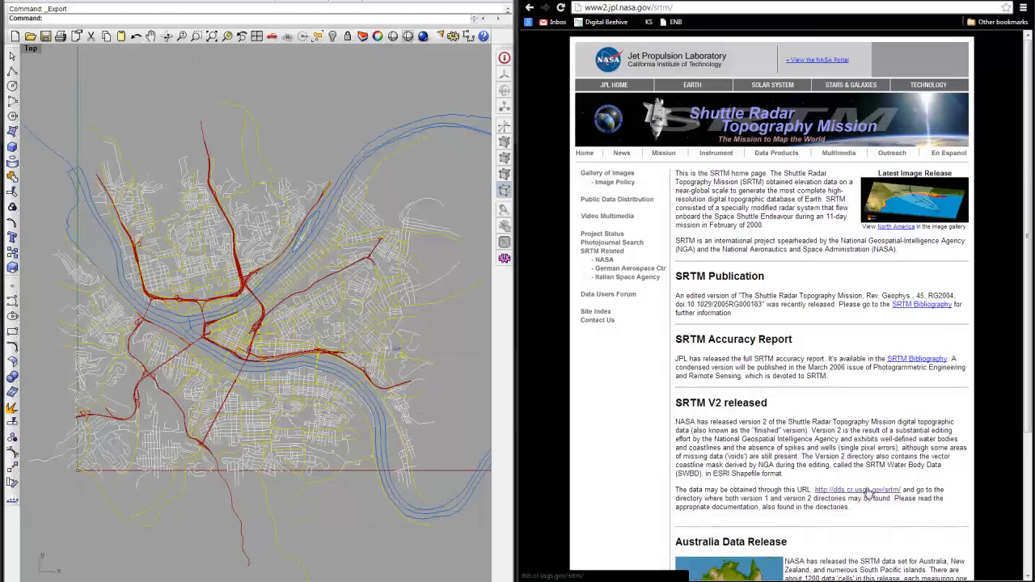
Follow the SRTM V2 data link to dds.cr.usgs.gov/srtm and open the version2_1 directory
{"action": "scroll", "coordinate": [798, 447], "scroll_direction": "down", "scroll_amount": 2}
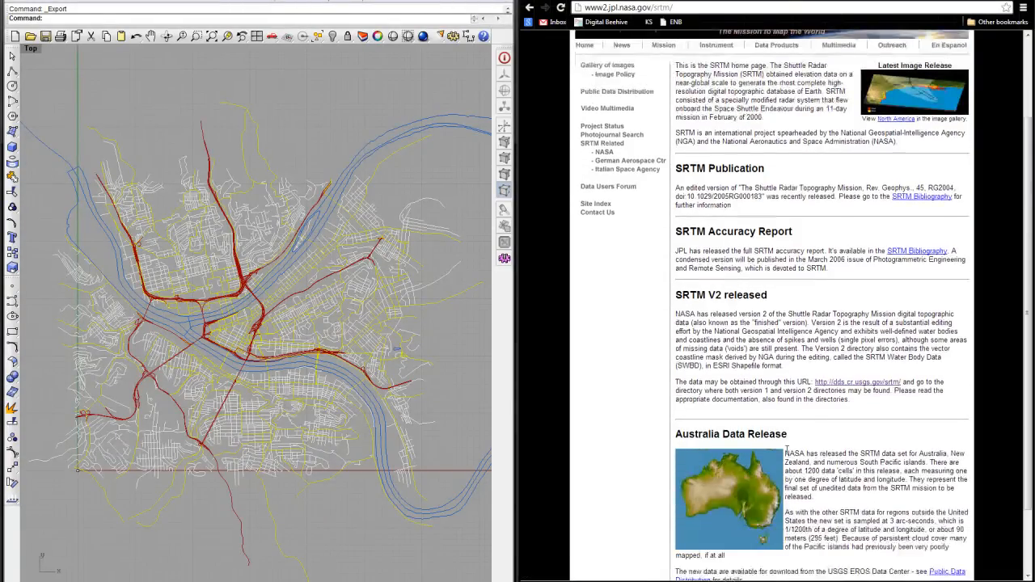
{"action": "left_click", "coordinate": [854, 387]}
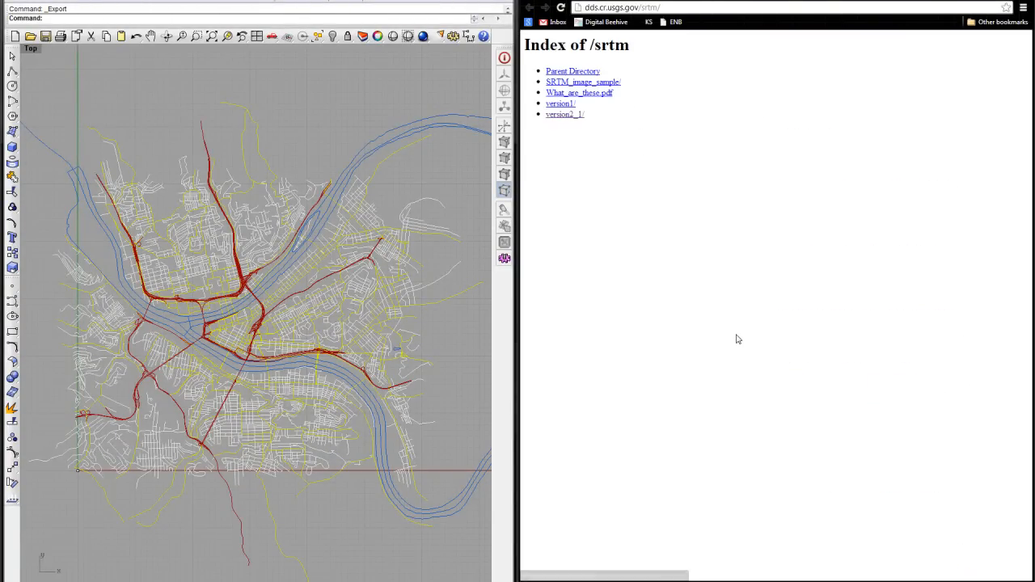
{"action": "left_click", "coordinate": [571, 118]}
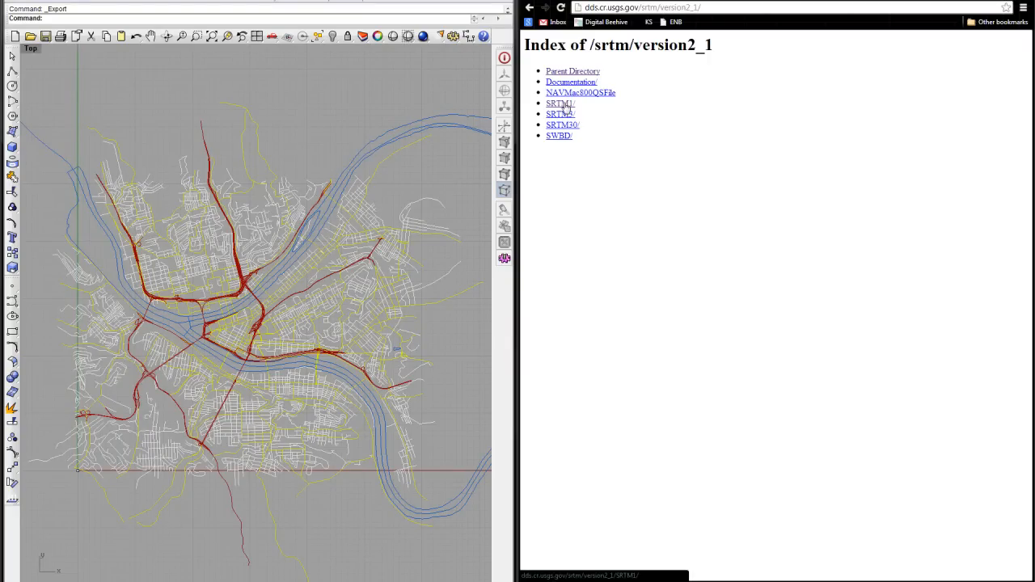
Go back to the JPL SRTM home page and reopen the dds.cr.usgs.gov/srtm link from the SRTM V2 released section
{"action": "left_click", "coordinate": [528, 8]}
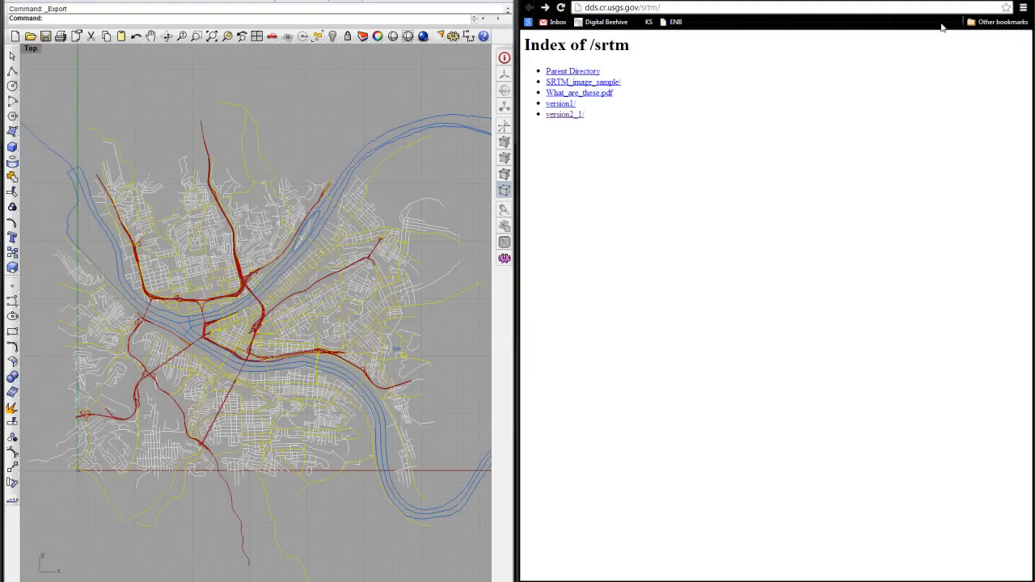
{"action": "left_click", "coordinate": [700, 0]}
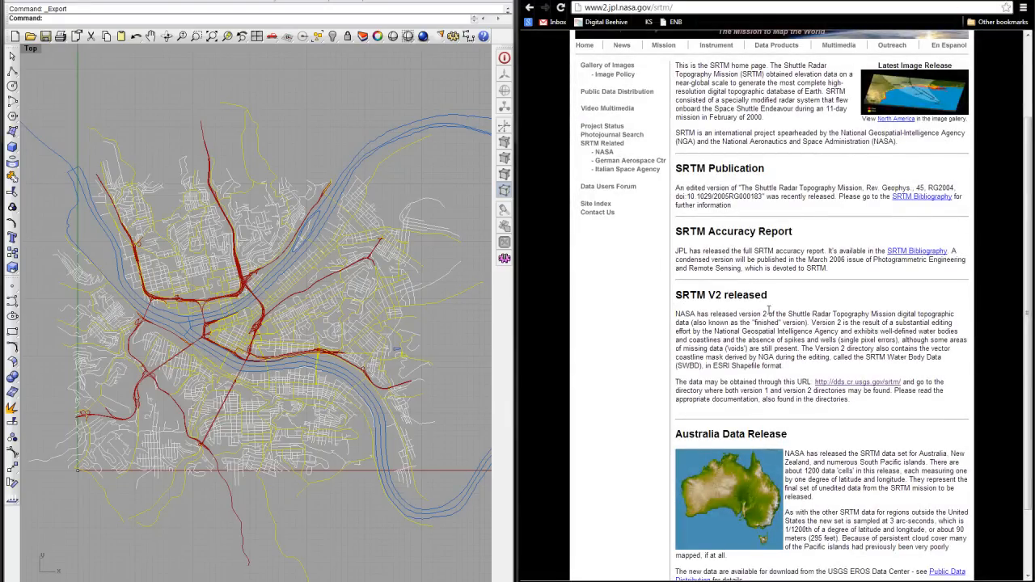
{"action": "scroll", "coordinate": [712, 264], "scroll_direction": "up", "scroll_amount": 2}
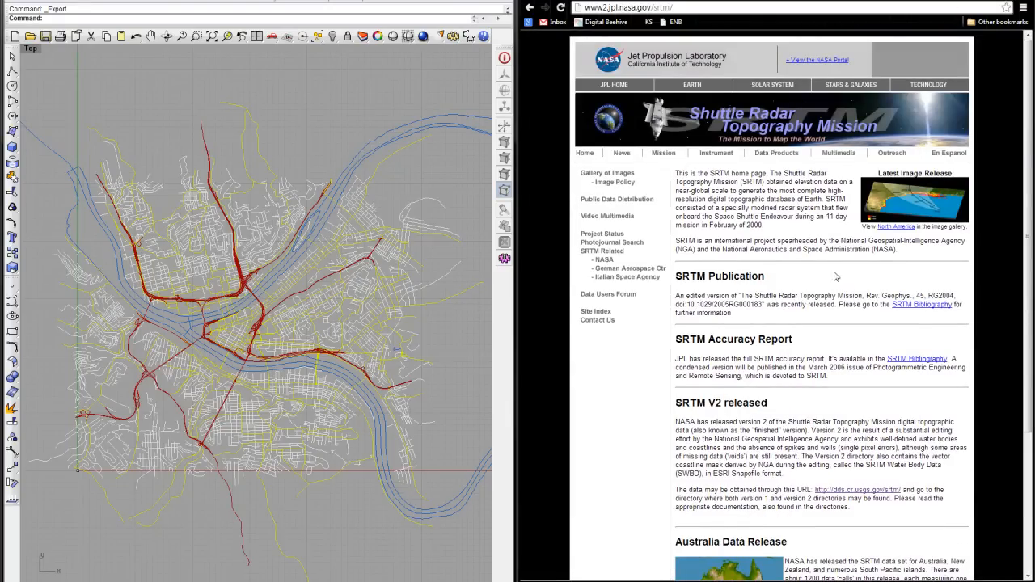
{"action": "scroll", "coordinate": [835, 277], "scroll_direction": "down", "scroll_amount": 2}
{"action": "left_click_drag", "start_coordinate": [678, 240], "coordinate": [769, 242]}
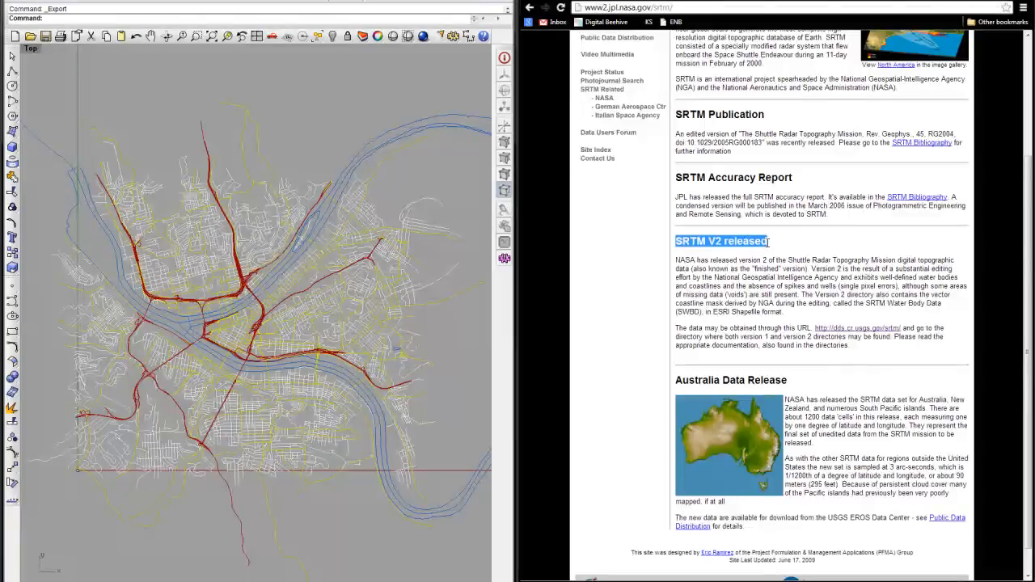
{"action": "left_click", "coordinate": [858, 328]}
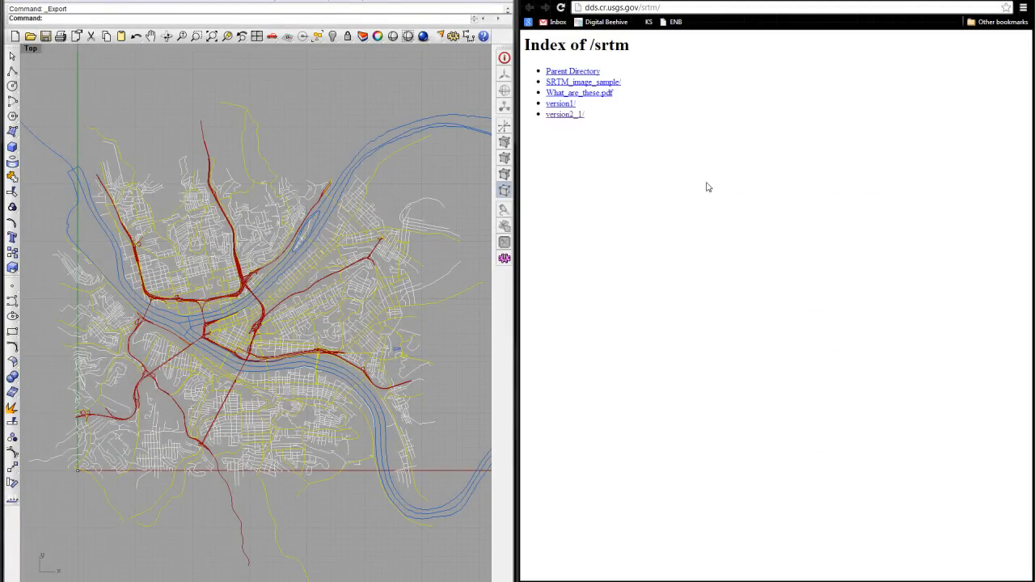
Open the version2_1/SRTM1 directory, consult Region_definition.jpg for the region covering Pittsburgh, and return to the directory
{"action": "left_click", "coordinate": [563, 117]}
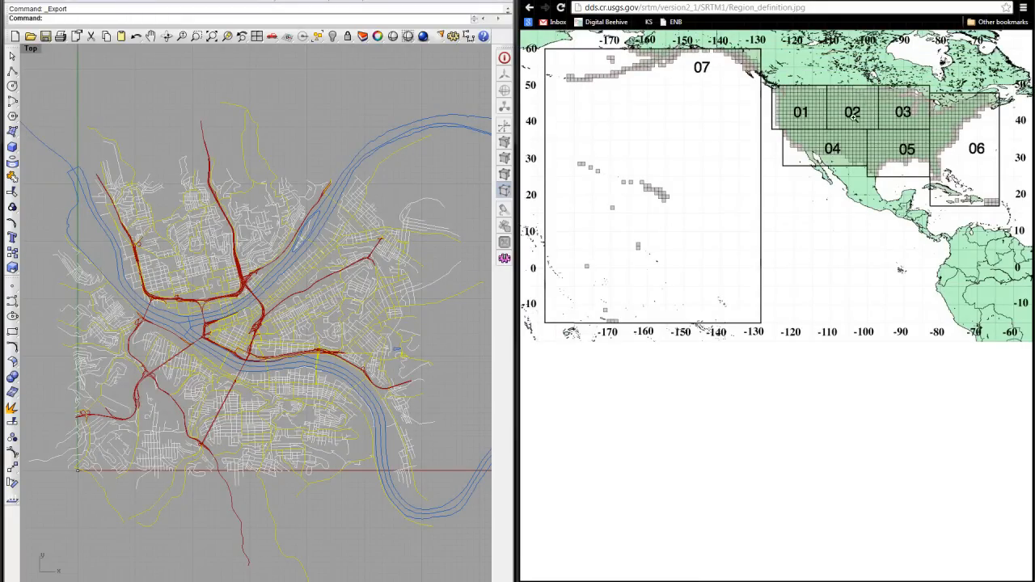
{"action": "left_click", "coordinate": [777, 209]}
{"action": "left_click", "coordinate": [763, 231]}
{"action": "left_click", "coordinate": [529, 8]}
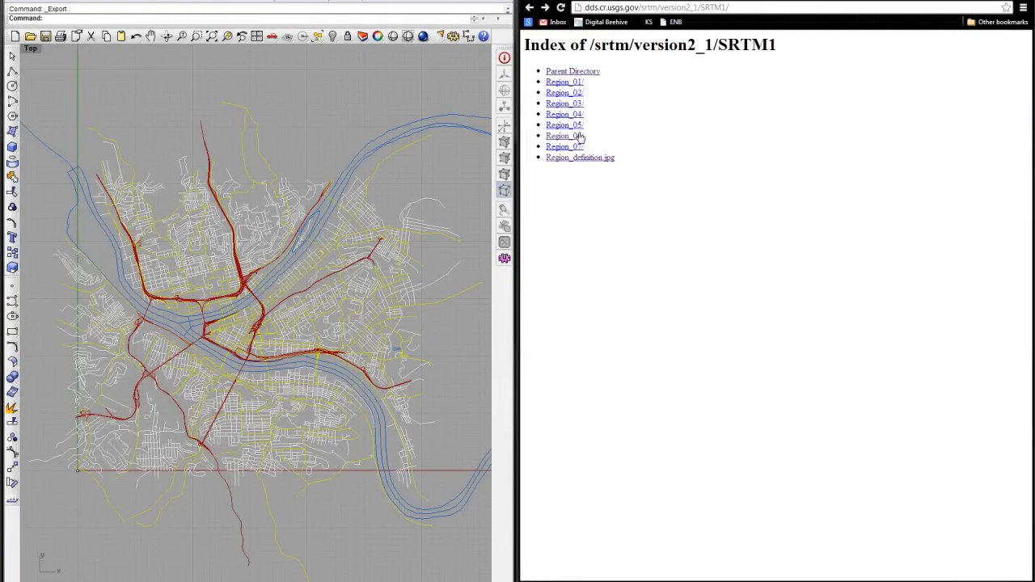
Open the Region_06 directory and browse its hgt archives around 40 degrees north
{"action": "left_click", "coordinate": [580, 135]}
{"action": "scroll", "coordinate": [663, 224], "scroll_direction": "down", "scroll_amount": 4}
{"action": "scroll", "coordinate": [617, 321], "scroll_direction": "down", "scroll_amount": 9}
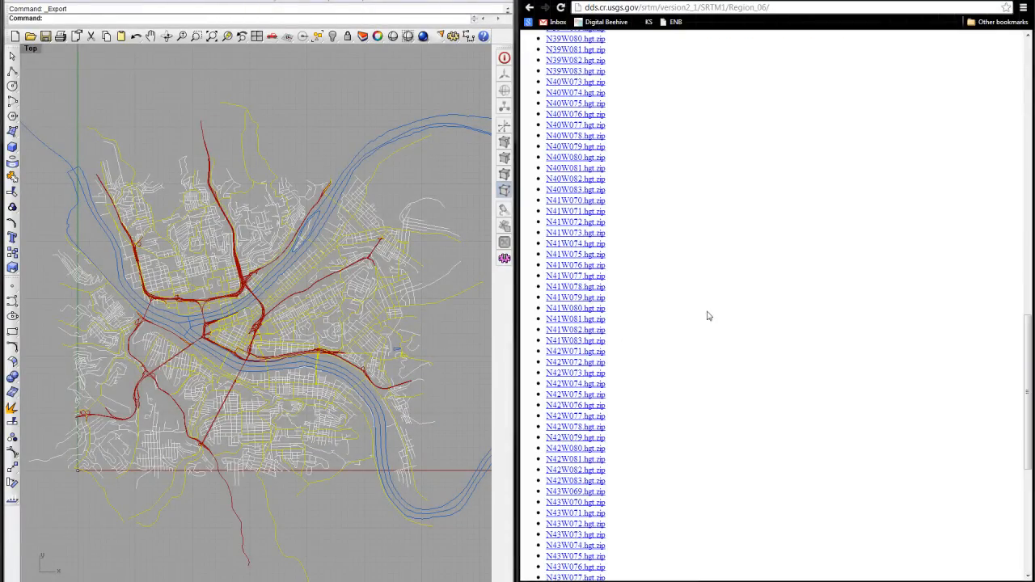
Switch to Grasshopper and check the Location component's longitude and latitude outputs to identify the SRTM tile needed
{"action": "left_click", "coordinate": [431, 339]}
{"action": "right_click_drag", "start_coordinate": [756, 405], "coordinate": [659, 406]}
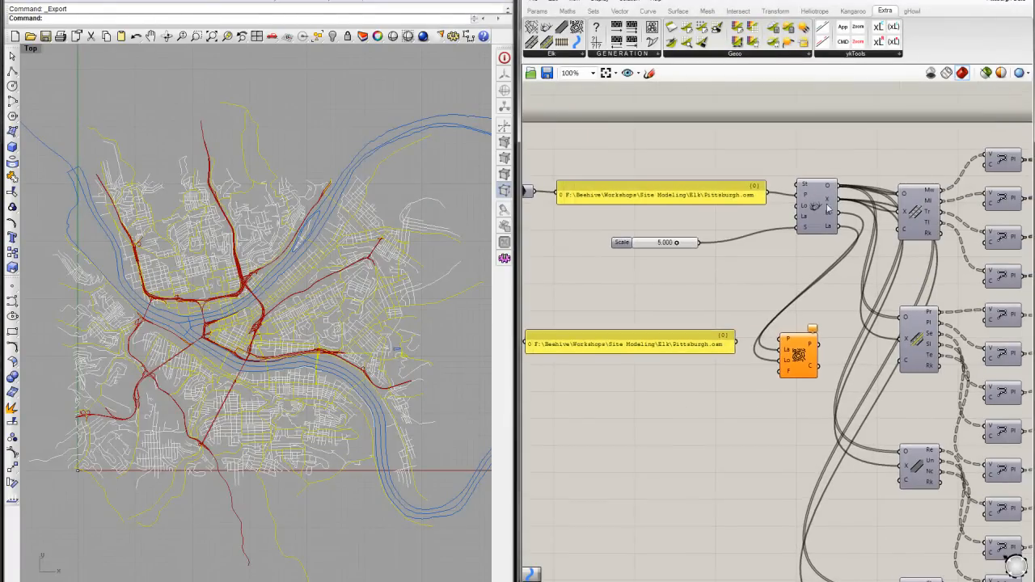
{"action": "scroll", "coordinate": [830, 213], "scroll_direction": "up", "scroll_amount": 2}
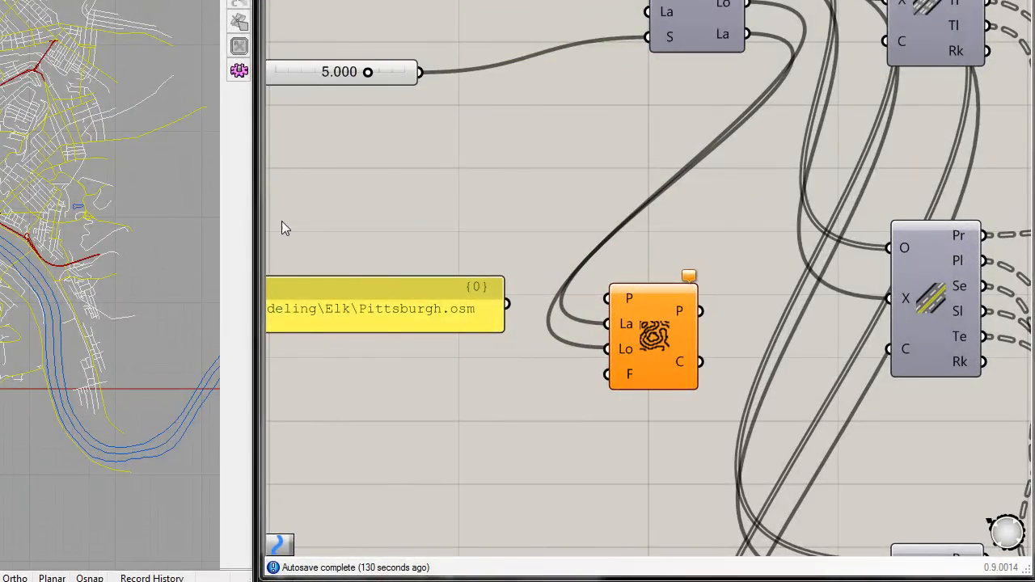
Switch back to the web browser, download N40W080.hgt.zip from the Region_06 list, check the archive's contents and close it
{"action": "key", "text": "alt+Tab"}
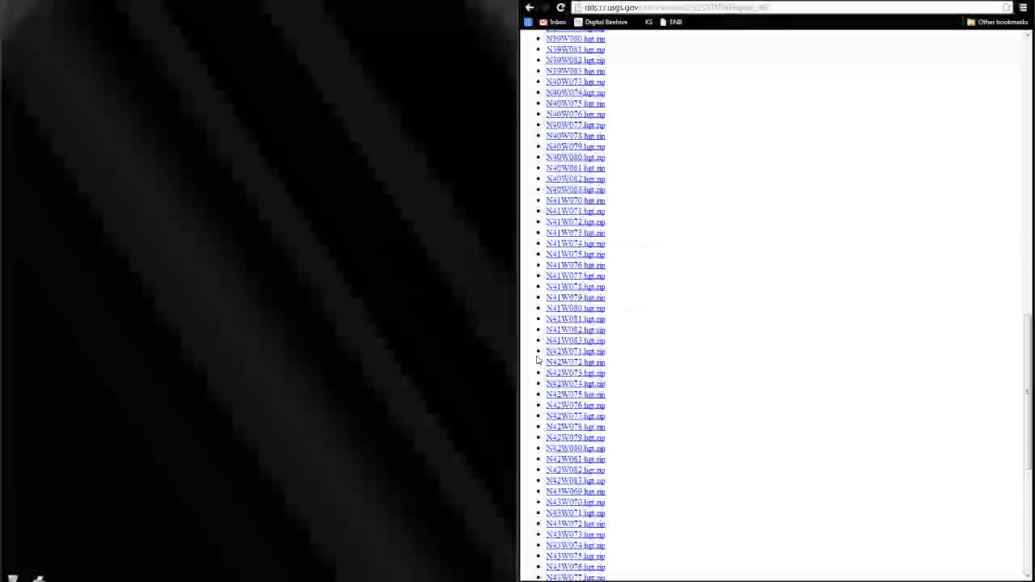
{"action": "scroll", "coordinate": [667, 315], "scroll_direction": "down", "scroll_amount": 2}
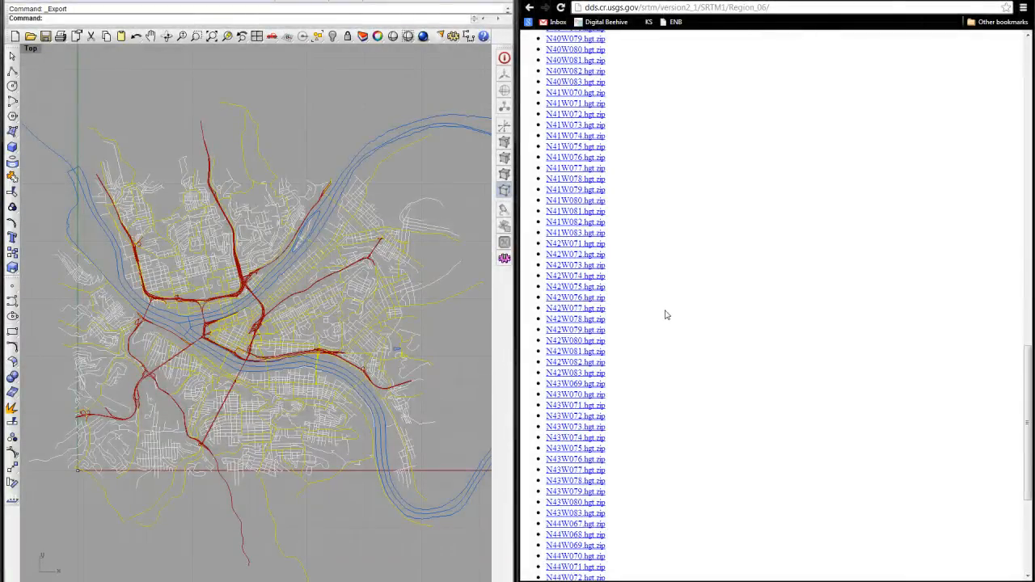
{"action": "scroll", "coordinate": [658, 311], "scroll_direction": "down", "scroll_amount": 2}
{"action": "scroll", "coordinate": [614, 336], "scroll_direction": "up", "scroll_amount": 4}
{"action": "scroll", "coordinate": [569, 251], "scroll_direction": "up", "scroll_amount": 3}
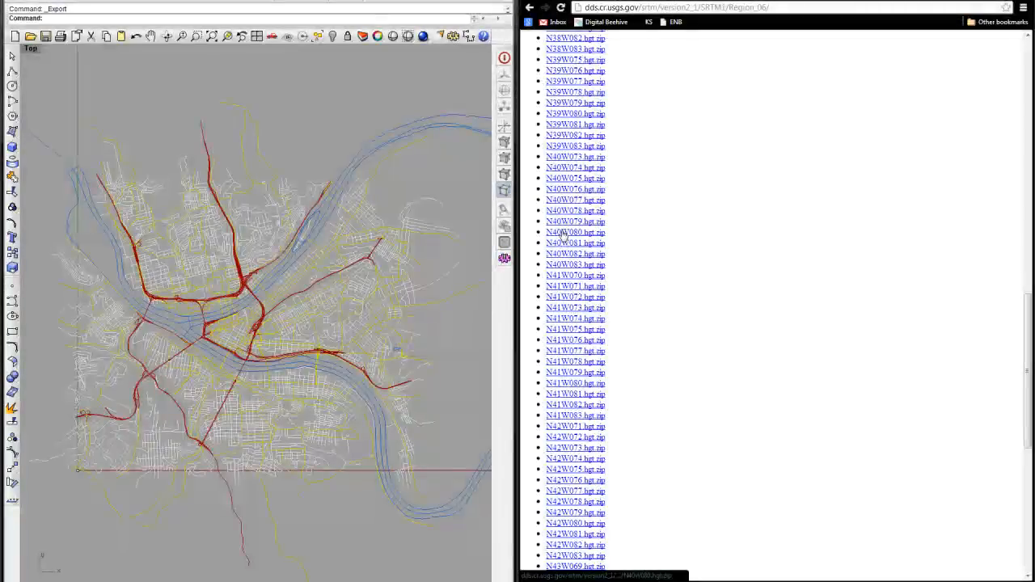
{"action": "left_click", "coordinate": [563, 233]}
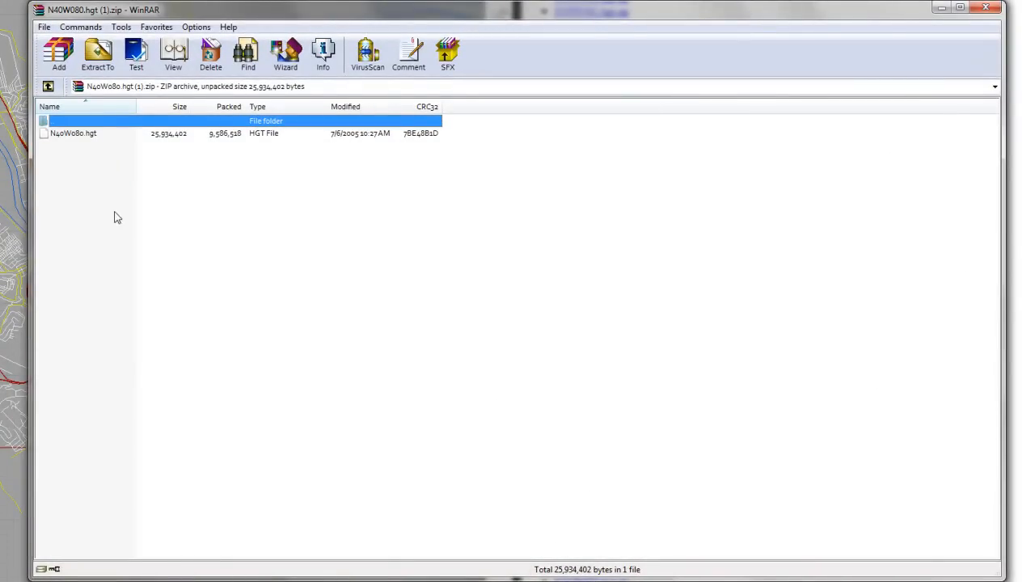
{"action": "left_click", "coordinate": [993, 8]}
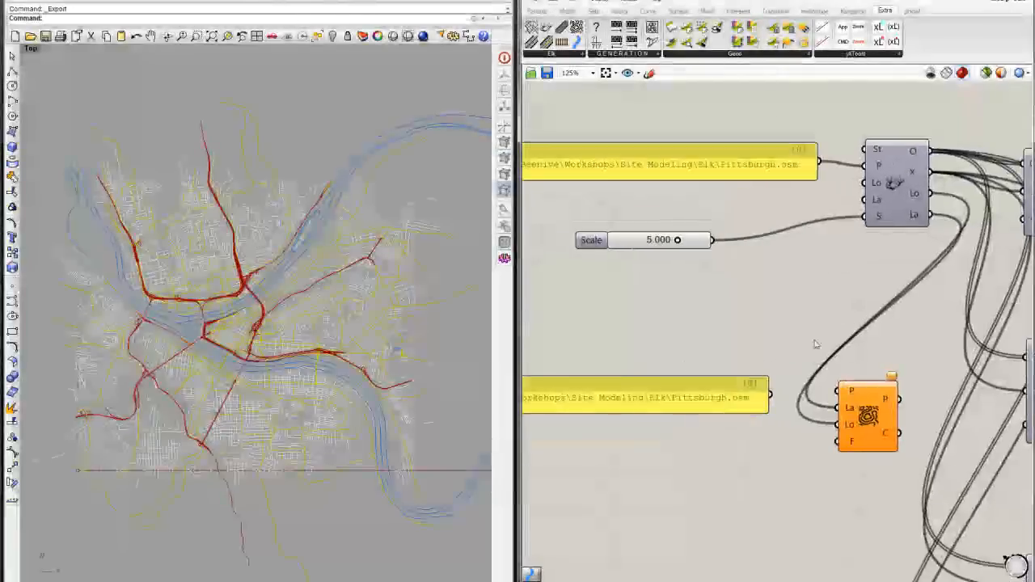
In Grasshopper, set the duplicated file path parameter to the N40W080.hgt file in the Elk folder
{"action": "scroll", "coordinate": [735, 403], "scroll_direction": "up", "scroll_amount": 1}
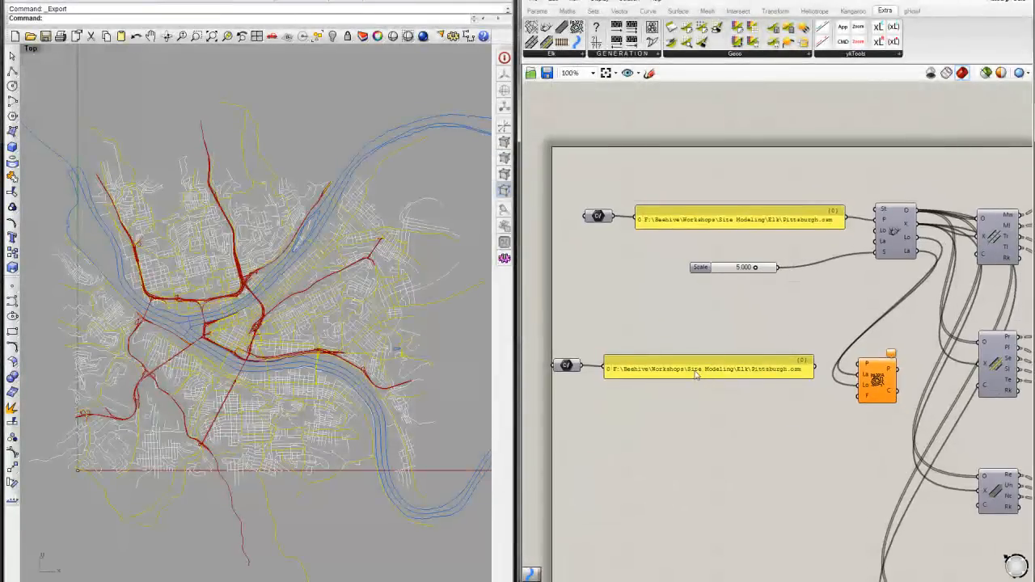
{"action": "right_click", "coordinate": [565, 365]}
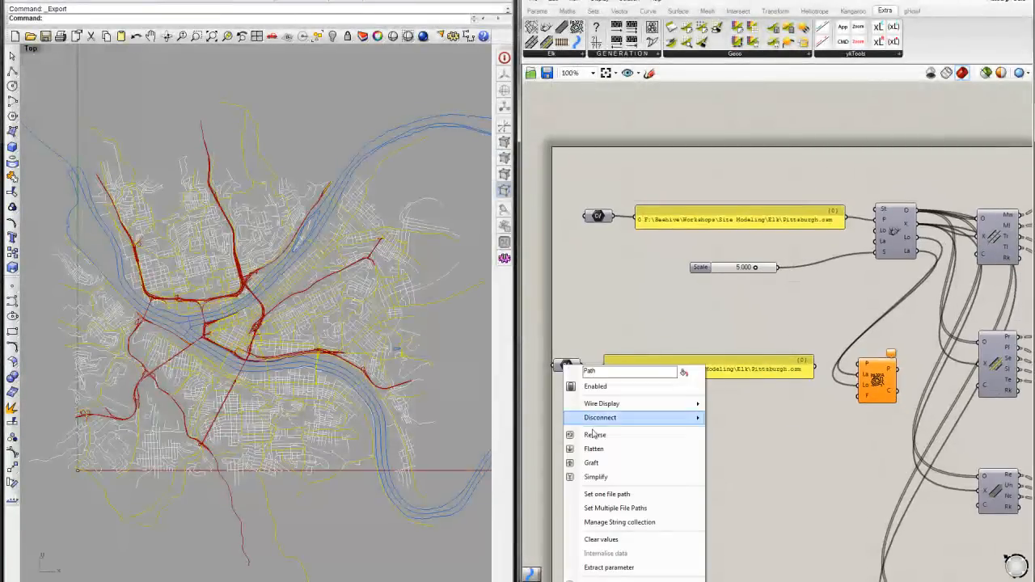
{"action": "left_click", "coordinate": [606, 493]}
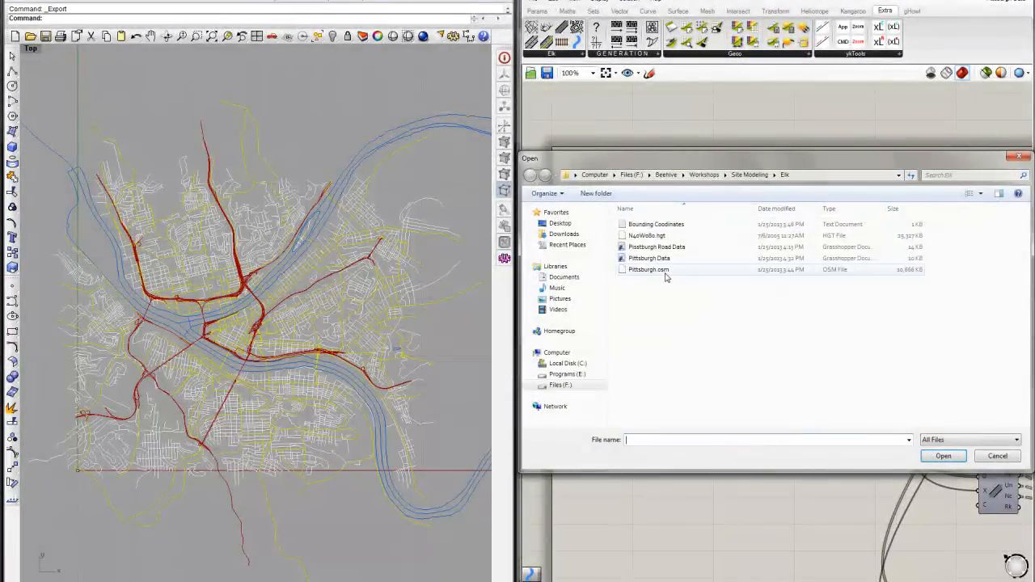
{"action": "double_click", "coordinate": [646, 236]}
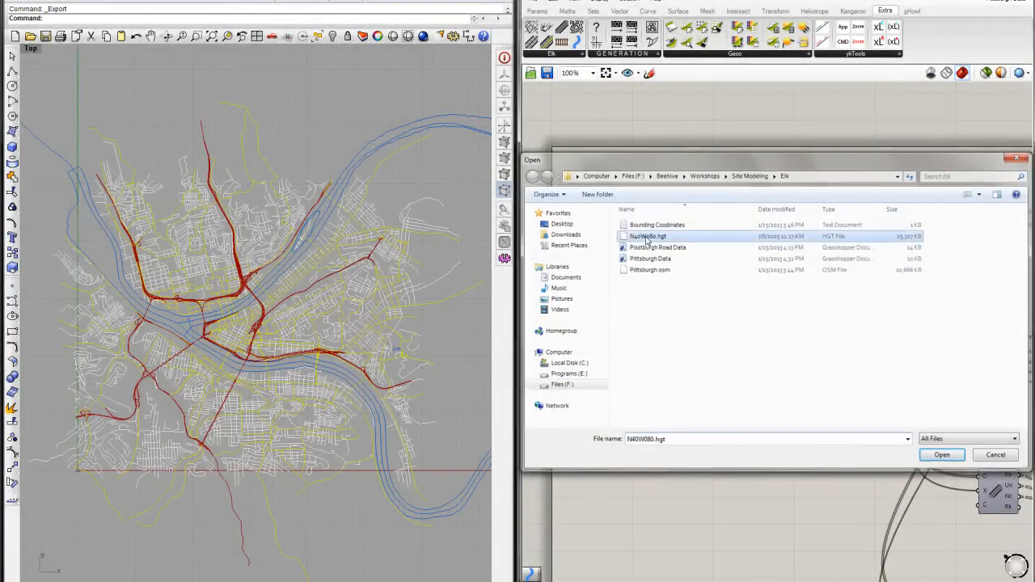
Connect the N40W080.hgt path panel to the P input of the SRTMTopo component
{"action": "right_click_drag", "start_coordinate": [733, 405], "coordinate": [680, 397]}
{"action": "scroll", "coordinate": [816, 377], "scroll_direction": "up", "scroll_amount": 1}
{"action": "left_click_drag", "start_coordinate": [749, 355], "coordinate": [801, 351]}
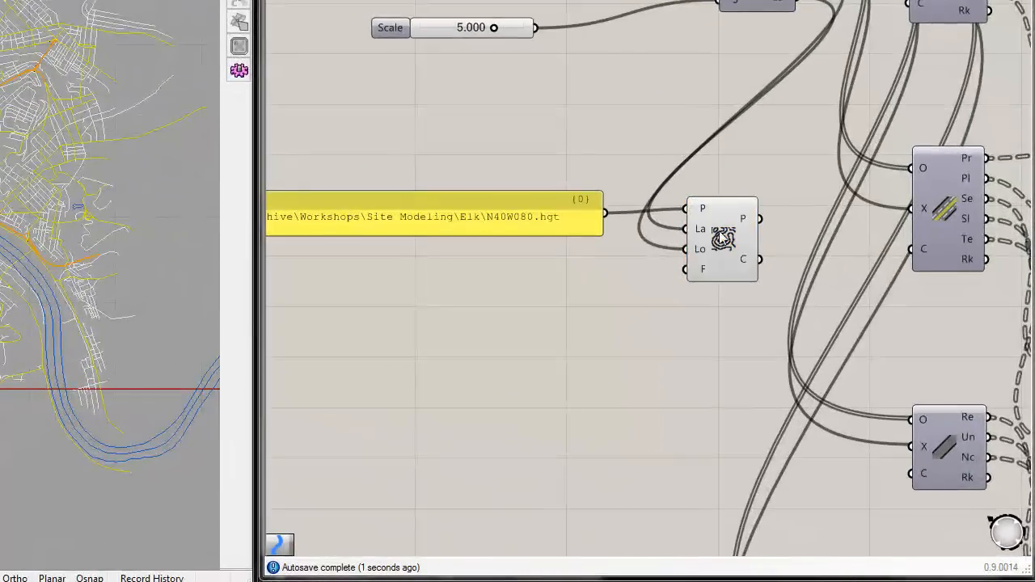
Check the SRTMTopo component's P and C outputs and examine the extent of the topography in Rhino's Top viewport
{"action": "right_click_drag", "start_coordinate": [725, 289], "coordinate": [474, 278]}
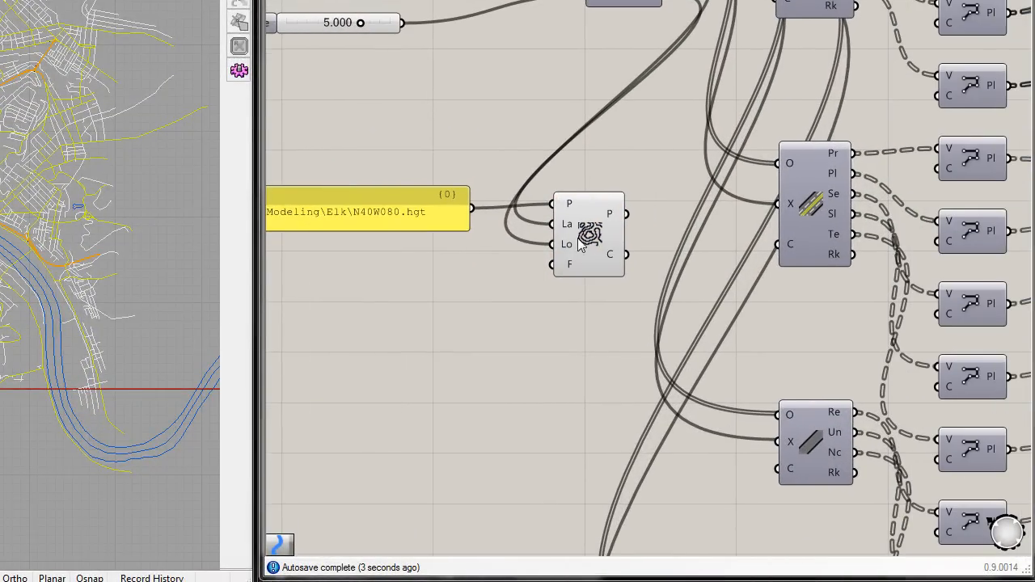
{"action": "mouse_move", "coordinate": [610, 216]}
{"action": "mouse_move", "coordinate": [614, 254]}
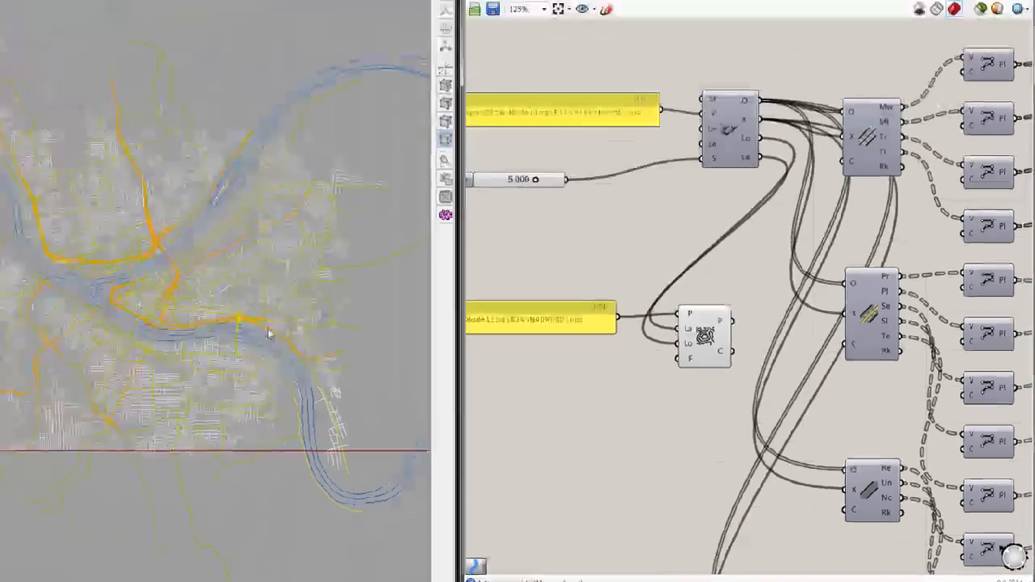
{"action": "scroll", "coordinate": [186, 348], "scroll_direction": "down", "scroll_amount": 10}
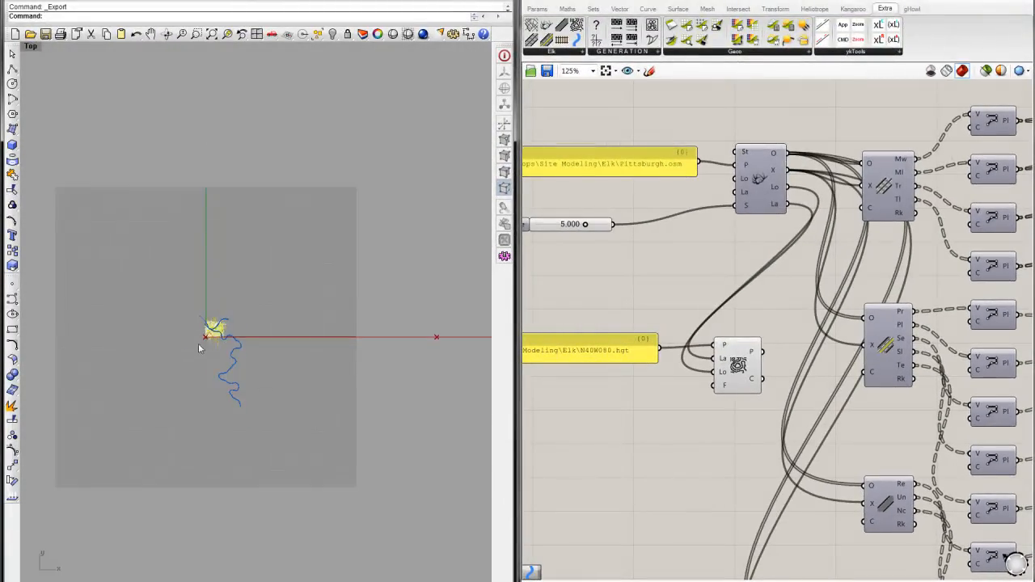
{"action": "scroll", "coordinate": [185, 349], "scroll_direction": "down", "scroll_amount": 10}
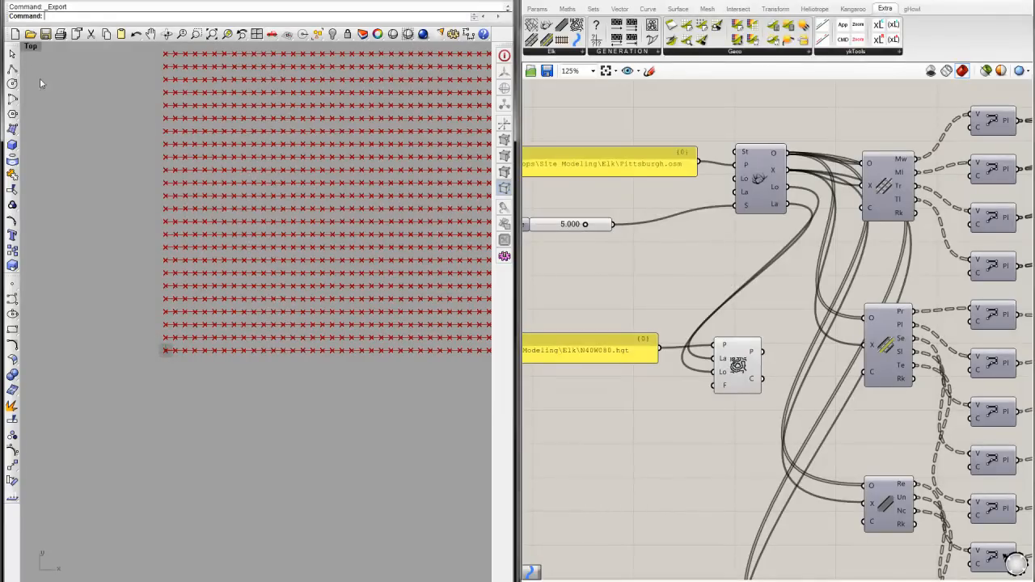
Maximize the Perspective viewport in place of Top and examine the topography's points and curves from several distances
{"action": "double_click", "coordinate": [31, 47]}
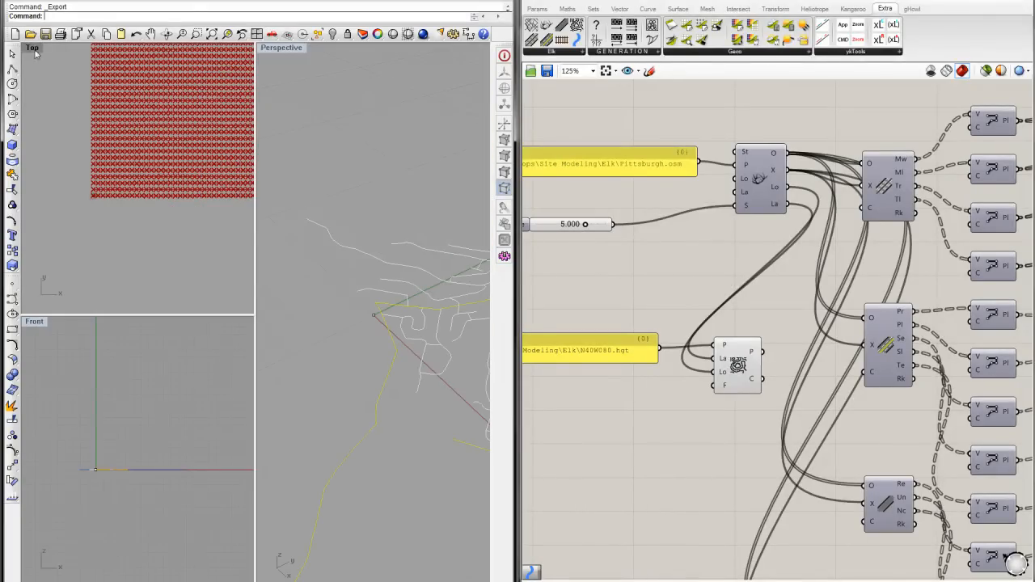
{"action": "double_click", "coordinate": [288, 50]}
{"action": "scroll", "coordinate": [183, 321], "scroll_direction": "up", "scroll_amount": 5}
{"action": "scroll", "coordinate": [182, 320], "scroll_direction": "down", "scroll_amount": 10}
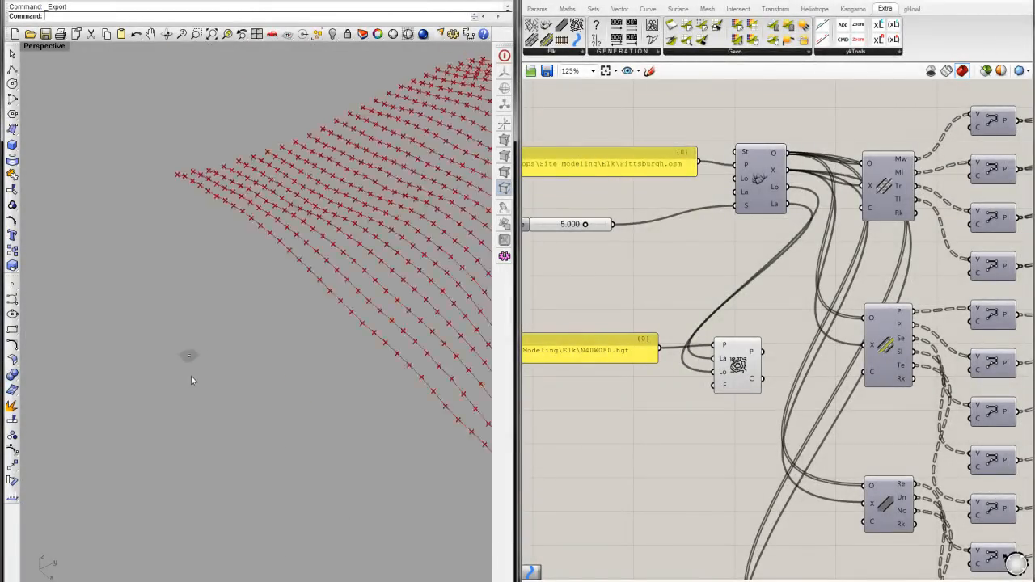
{"action": "scroll", "coordinate": [353, 400], "scroll_direction": "up", "scroll_amount": 10}
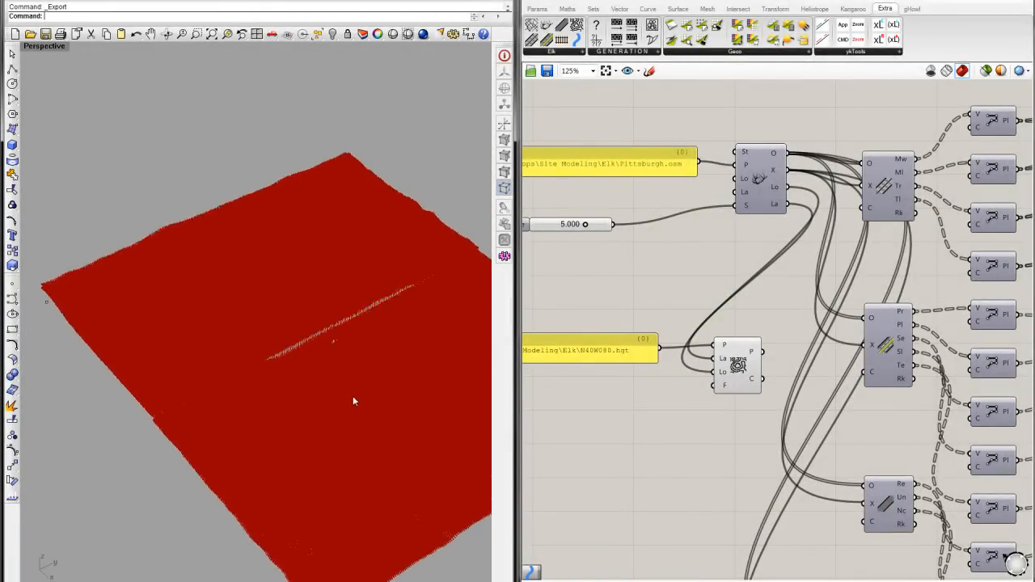
{"action": "scroll", "coordinate": [320, 350], "scroll_direction": "up", "scroll_amount": 10}
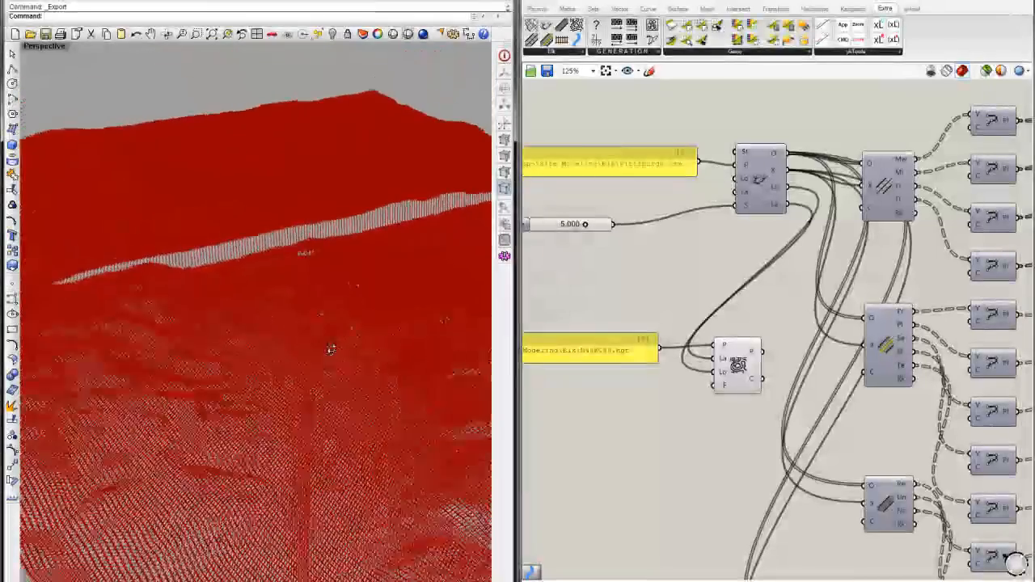
{"action": "scroll", "coordinate": [206, 346], "scroll_direction": "up", "scroll_amount": 8}
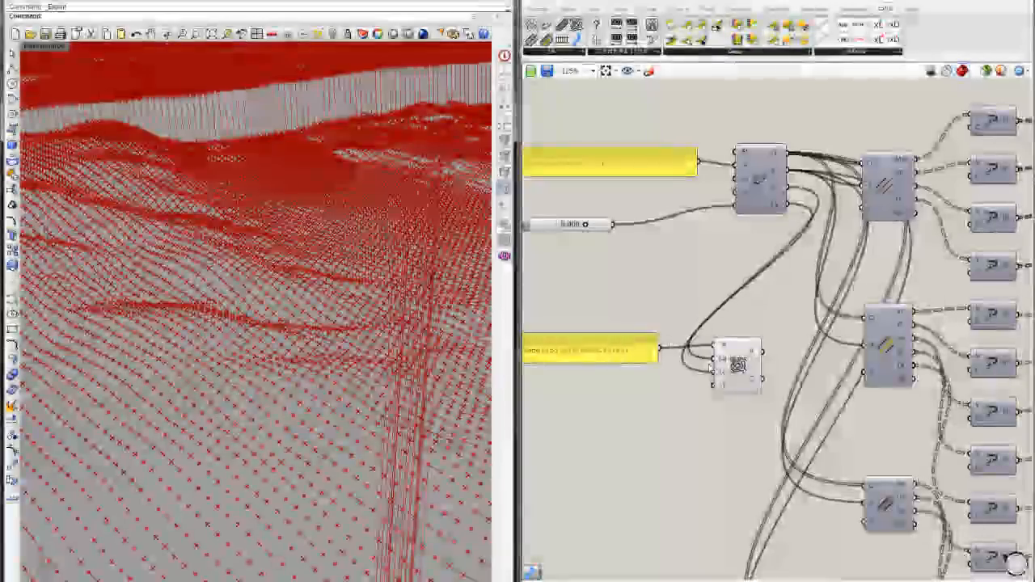
Add a Point parameter beside the SRTMTopo component and connect the component's P output to it
{"action": "right_click_drag", "start_coordinate": [807, 372], "coordinate": [722, 380]}
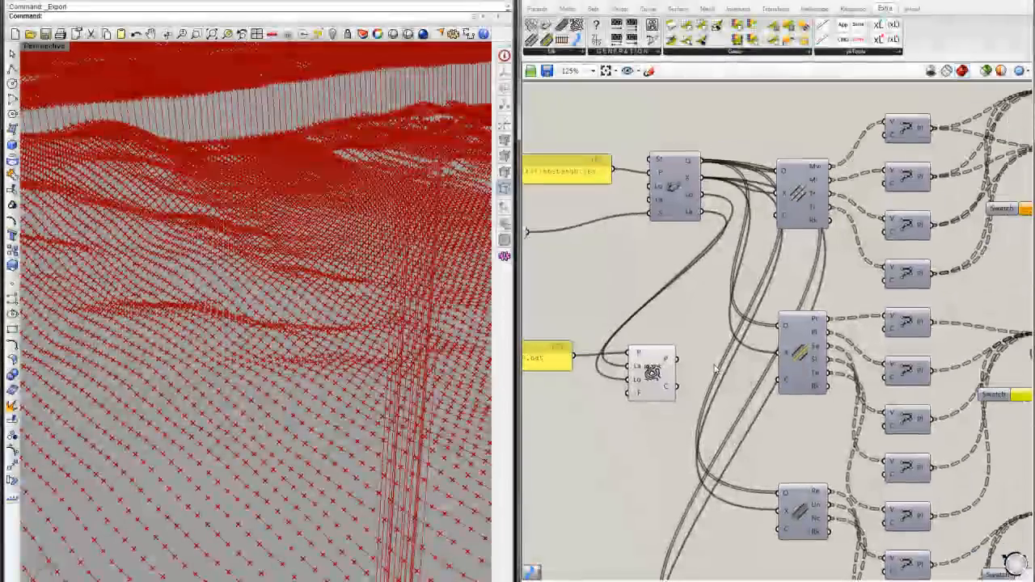
{"action": "double_click", "coordinate": [715, 368]}
{"action": "type", "text": "point"}
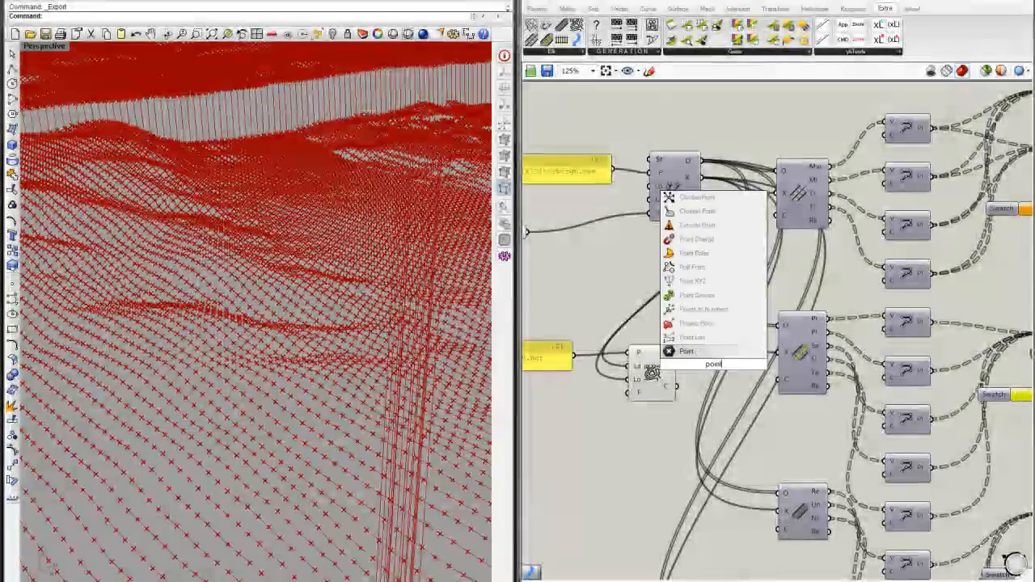
{"action": "left_click", "coordinate": [704, 353]}
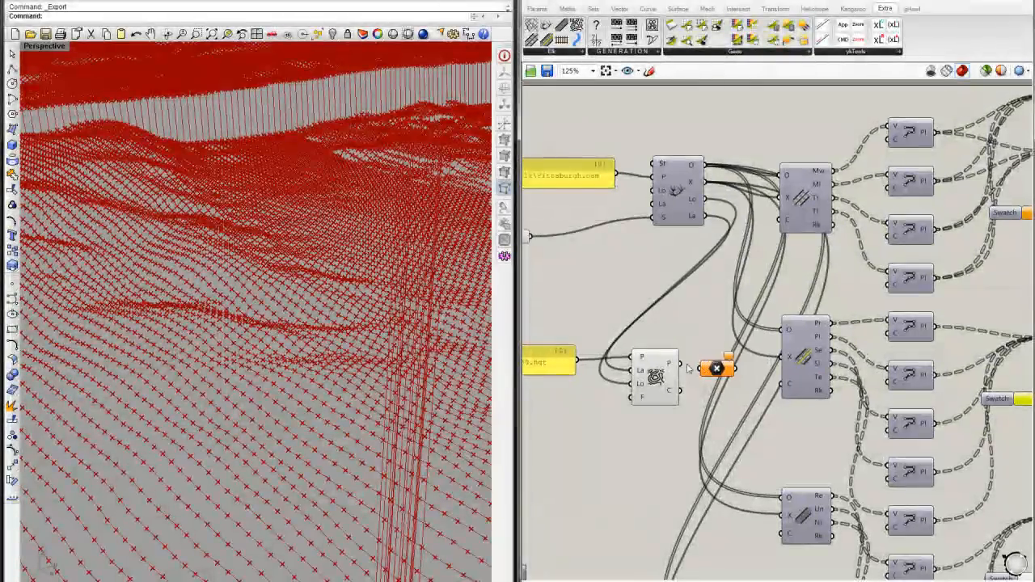
{"action": "left_click", "coordinate": [712, 385]}
{"action": "right_click_drag", "start_coordinate": [691, 390], "coordinate": [677, 379]}
Add a Curve parameter below the Point parameter and connect SRTMTopo's C output to it
{"action": "double_click", "coordinate": [694, 382]}
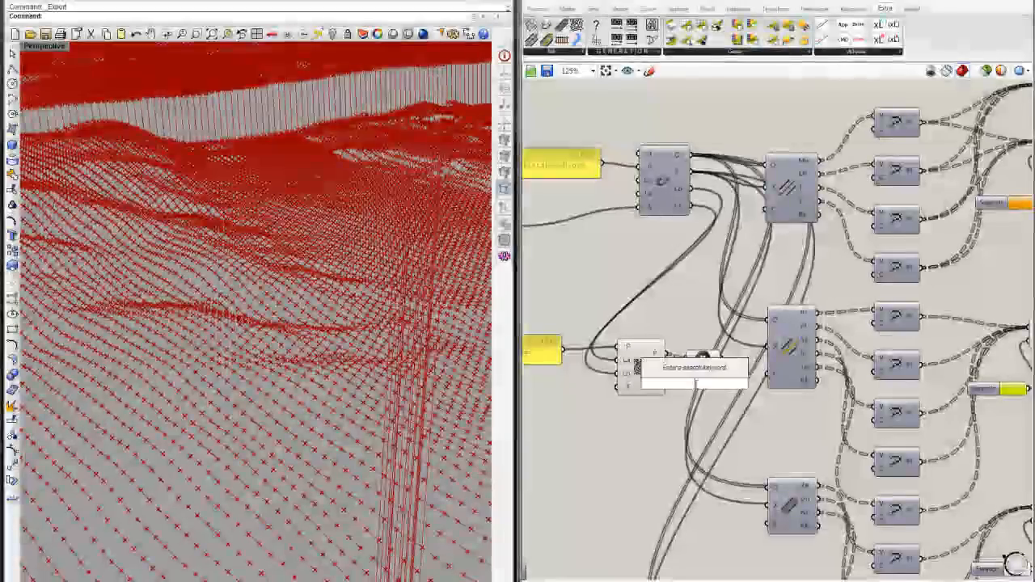
{"action": "type", "text": "crv"}
{"action": "left_click", "coordinate": [679, 371]}
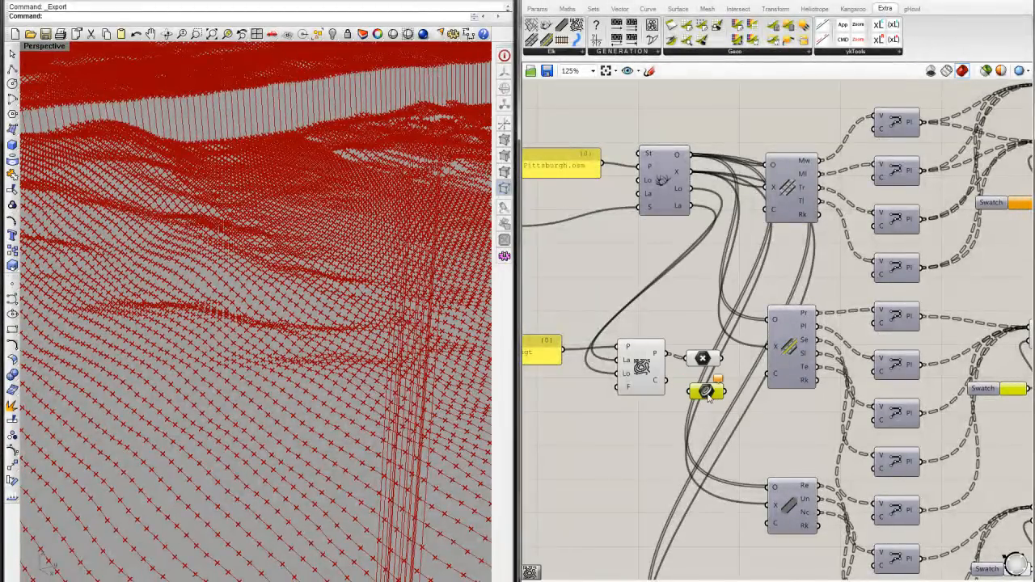
{"action": "left_click_drag", "start_coordinate": [667, 380], "coordinate": [689, 391]}
Turn off the preview of the Curve parameter connected to SRTMTopo's C output
{"action": "right_click", "coordinate": [637, 367]}
{"action": "left_click", "coordinate": [666, 389]}
{"action": "right_click", "coordinate": [701, 392]}
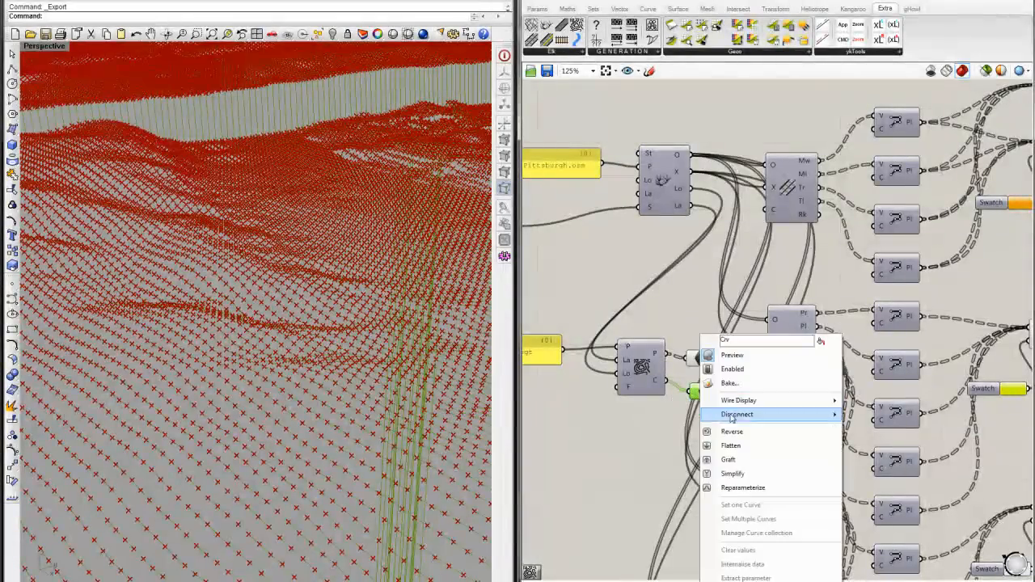
{"action": "left_click", "coordinate": [734, 356]}
Examine the remaining topography points in the Perspective viewport from different angles and distances
{"action": "right_click_drag", "start_coordinate": [342, 265], "coordinate": [255, 296]}
{"action": "scroll", "coordinate": [255, 295], "scroll_direction": "down", "scroll_amount": 6}
{"action": "scroll", "coordinate": [362, 320], "scroll_direction": "up", "scroll_amount": 9}
{"action": "right_click_drag", "start_coordinate": [315, 325], "coordinate": [335, 297]}
{"action": "scroll", "coordinate": [385, 226], "scroll_direction": "down", "scroll_amount": 5}
{"action": "scroll", "coordinate": [221, 349], "scroll_direction": "up", "scroll_amount": 5}
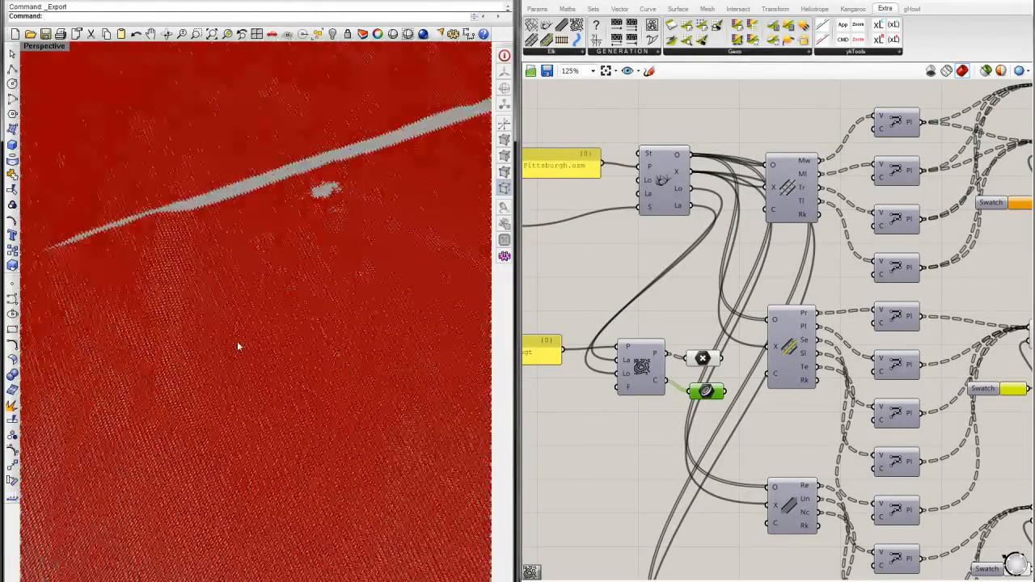
Enlarge the Rhino window to full screen and examine the terrain's relief, outer edges and long gap from low and high angles
{"action": "left_click", "coordinate": [493, 2]}
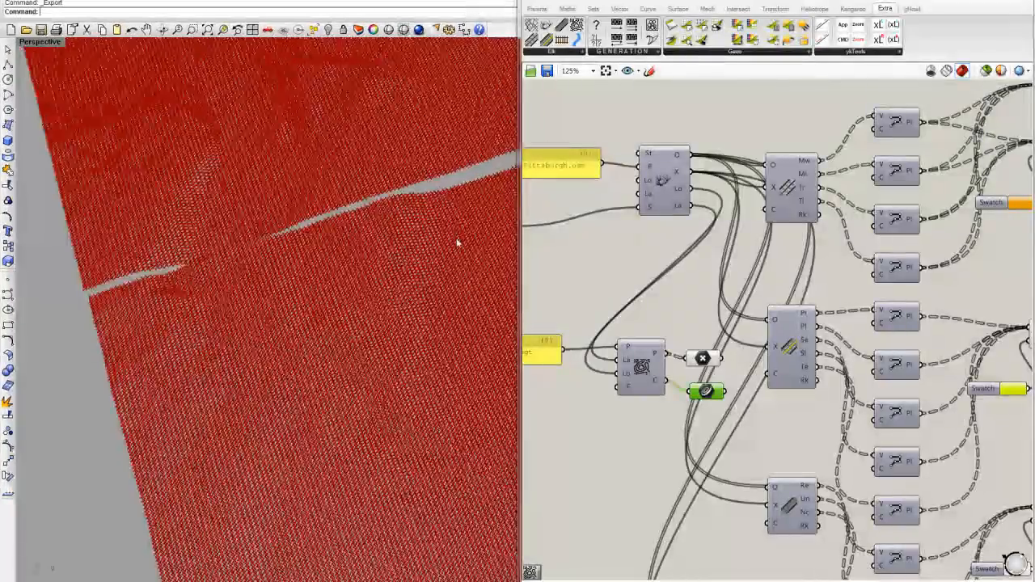
{"action": "double_click", "coordinate": [809, 1]}
{"action": "right_click_drag", "start_coordinate": [654, 254], "coordinate": [512, 216]}
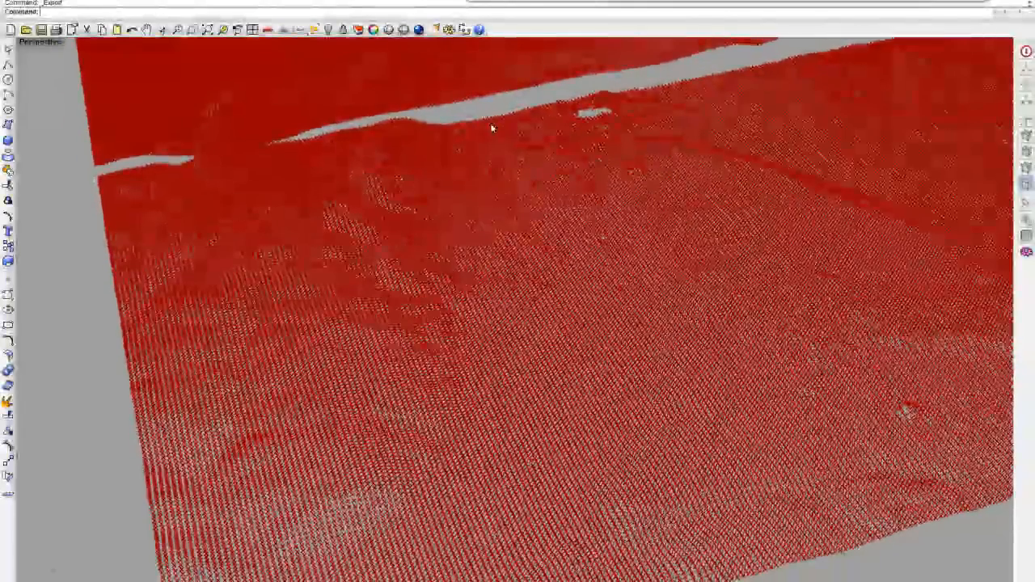
{"action": "right_click_drag", "start_coordinate": [651, 174], "coordinate": [602, 168]}
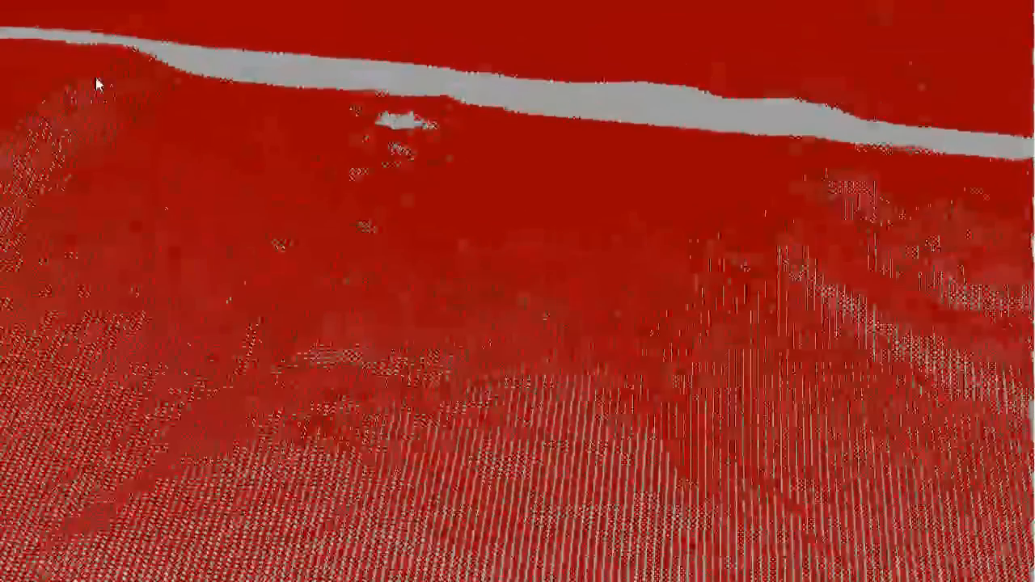
{"action": "right_click_drag", "start_coordinate": [97, 102], "coordinate": [226, 58]}
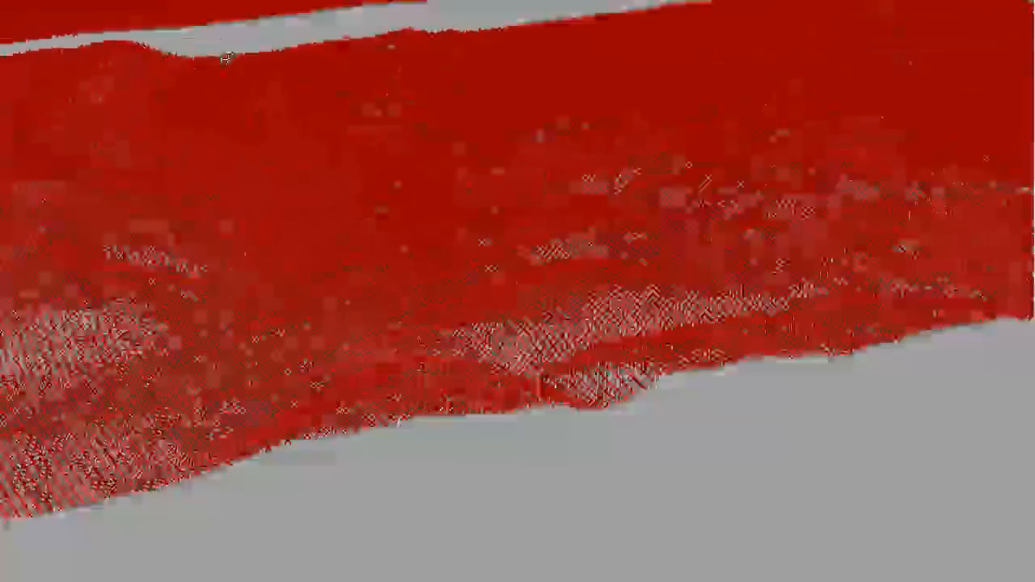
{"action": "right_click_drag", "start_coordinate": [226, 58], "coordinate": [547, 199]}
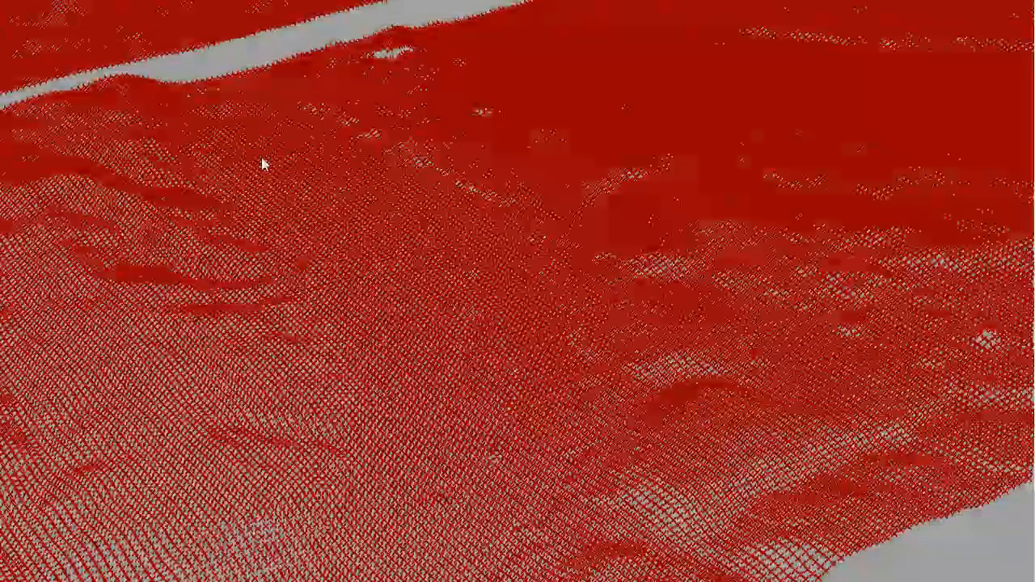
{"action": "right_click_drag", "start_coordinate": [76, 429], "coordinate": [55, 427]}
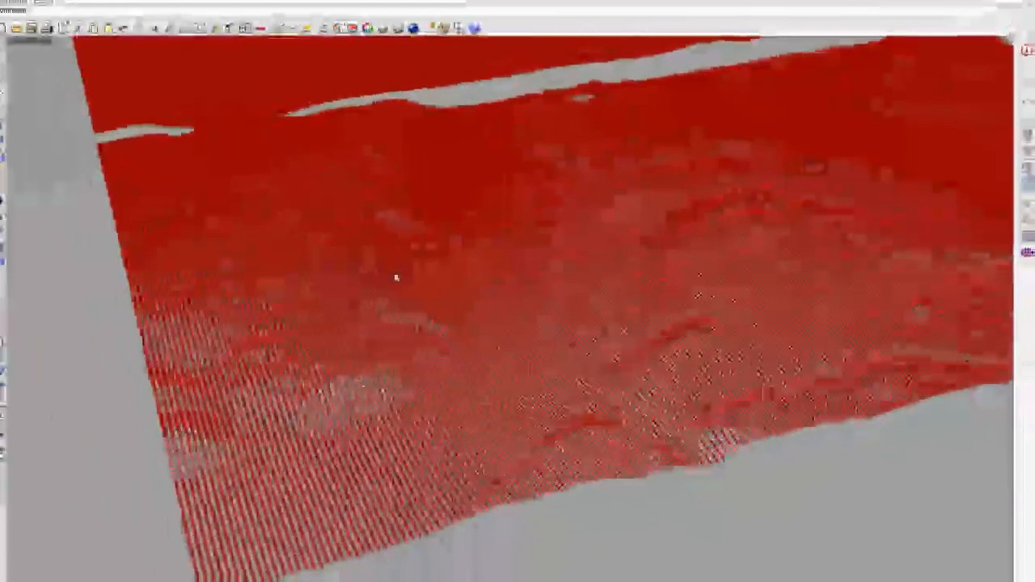
{"action": "right_click_drag", "start_coordinate": [109, 325], "coordinate": [143, 376]}
{"action": "right_click_drag", "start_coordinate": [419, 312], "coordinate": [439, 366]}
{"action": "scroll", "coordinate": [447, 301], "scroll_direction": "up", "scroll_amount": 3}
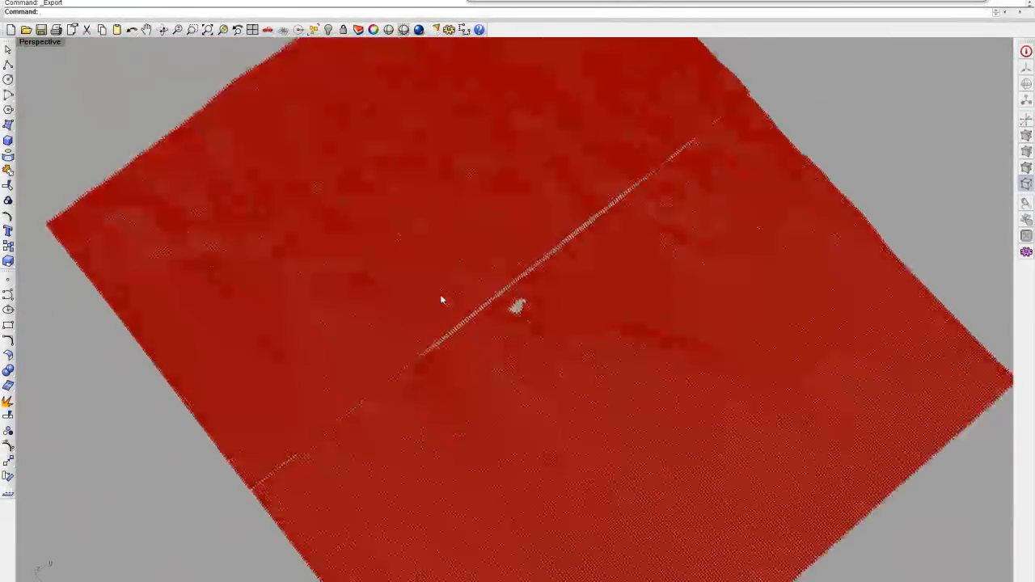
{"action": "scroll", "coordinate": [439, 296], "scroll_direction": "up", "scroll_amount": 3}
{"action": "scroll", "coordinate": [441, 295], "scroll_direction": "down", "scroll_amount": 5}
{"action": "right_click_drag", "start_coordinate": [471, 266], "coordinate": [499, 181]}
{"action": "scroll", "coordinate": [538, 199], "scroll_direction": "up", "scroll_amount": 4}
{"action": "scroll", "coordinate": [499, 180], "scroll_direction": "up", "scroll_amount": 5}
{"action": "scroll", "coordinate": [350, 315], "scroll_direction": "down", "scroll_amount": 5}
{"action": "scroll", "coordinate": [354, 346], "scroll_direction": "up", "scroll_amount": 3}
{"action": "scroll", "coordinate": [368, 317], "scroll_direction": "down", "scroll_amount": 3}
{"action": "scroll", "coordinate": [370, 323], "scroll_direction": "up", "scroll_amount": 3}
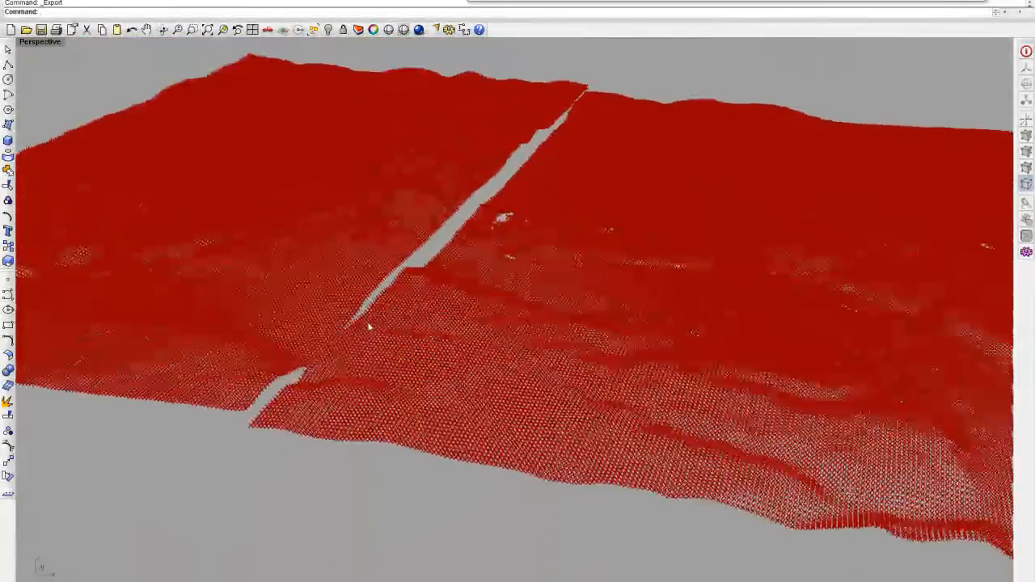
{"action": "right_click_drag", "start_coordinate": [323, 300], "coordinate": [266, 347]}
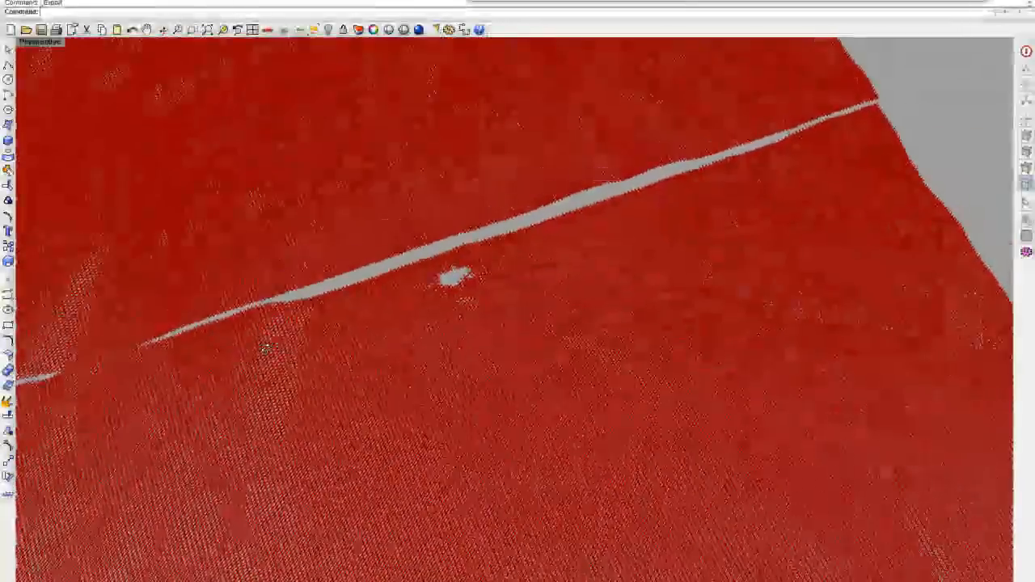
{"action": "scroll", "coordinate": [455, 204], "scroll_direction": "down", "scroll_amount": 8}
{"action": "scroll", "coordinate": [443, 283], "scroll_direction": "up", "scroll_amount": 6}
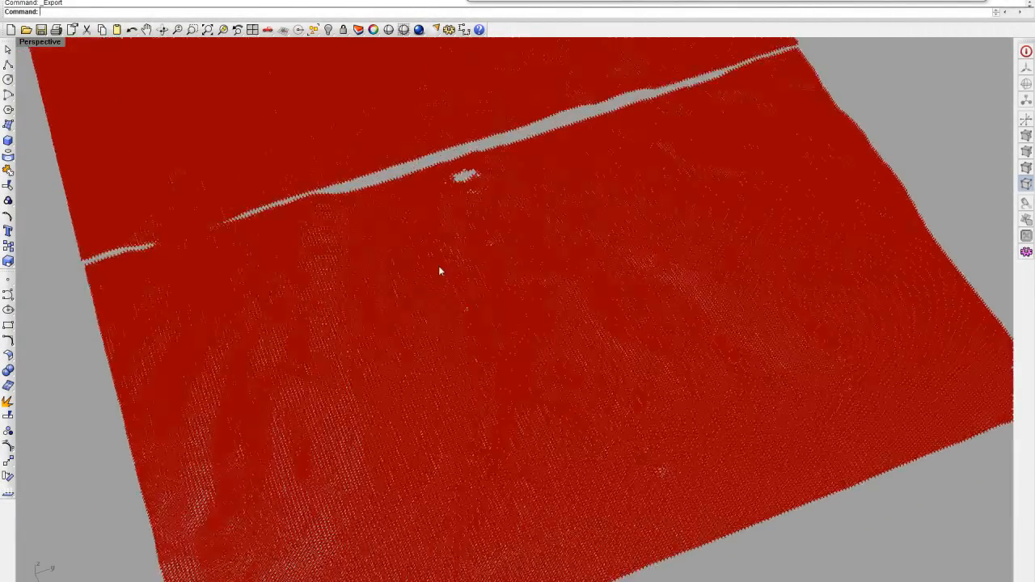
{"action": "right_click_drag", "start_coordinate": [444, 267], "coordinate": [432, 218]}
{"action": "right_click_drag", "start_coordinate": [420, 176], "coordinate": [425, 395]}
Bring the Grasshopper canvas back in front of the model and review the whole definition from file inputs to colour previews
{"action": "double_click", "coordinate": [591, 1]}
{"action": "right_click_drag", "start_coordinate": [621, 322], "coordinate": [711, 325]}
{"action": "scroll", "coordinate": [564, 325], "scroll_direction": "down", "scroll_amount": 3}
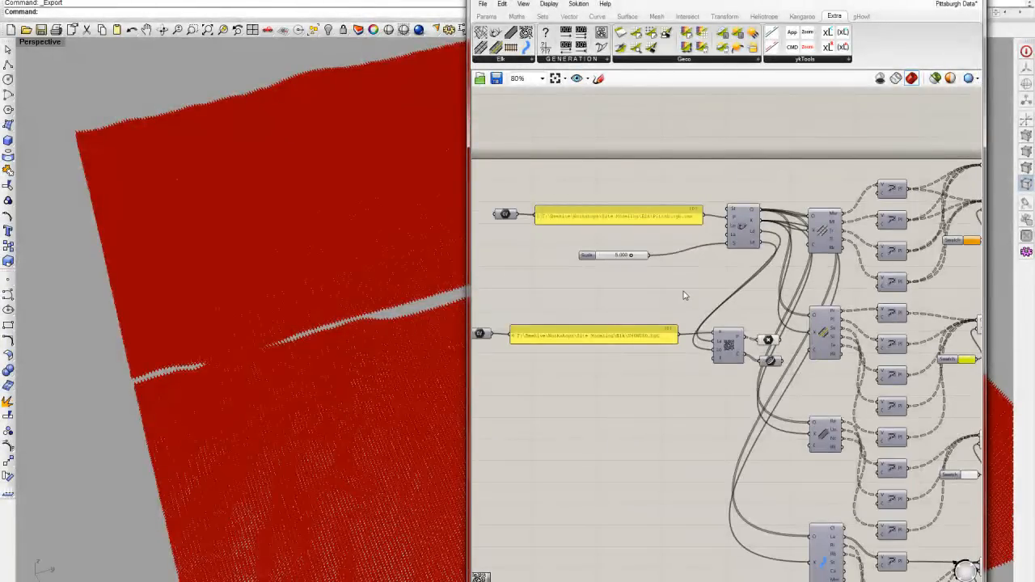
{"action": "scroll", "coordinate": [685, 300], "scroll_direction": "down", "scroll_amount": 2}
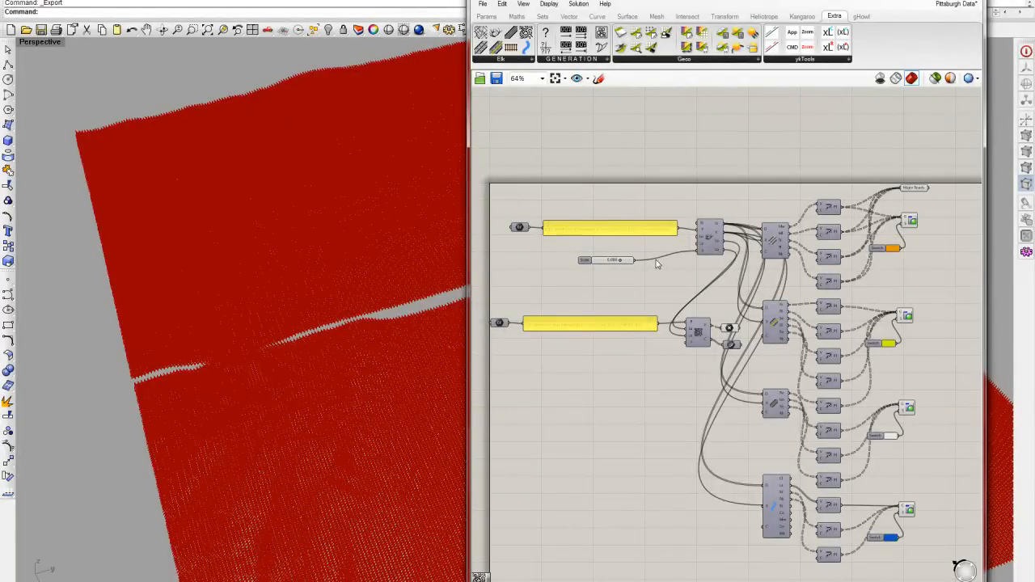
{"action": "right_click_drag", "start_coordinate": [655, 277], "coordinate": [674, 287]}
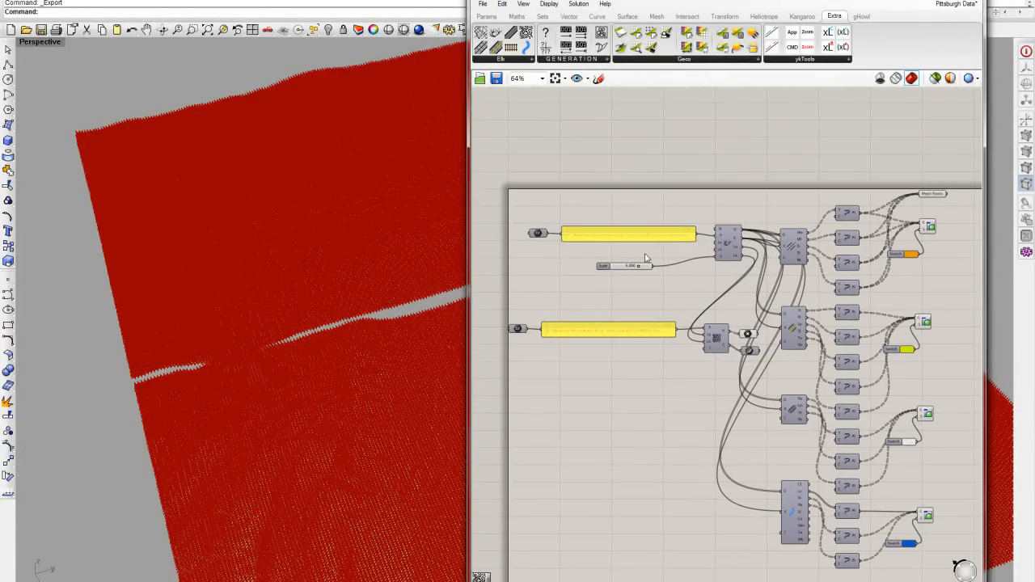